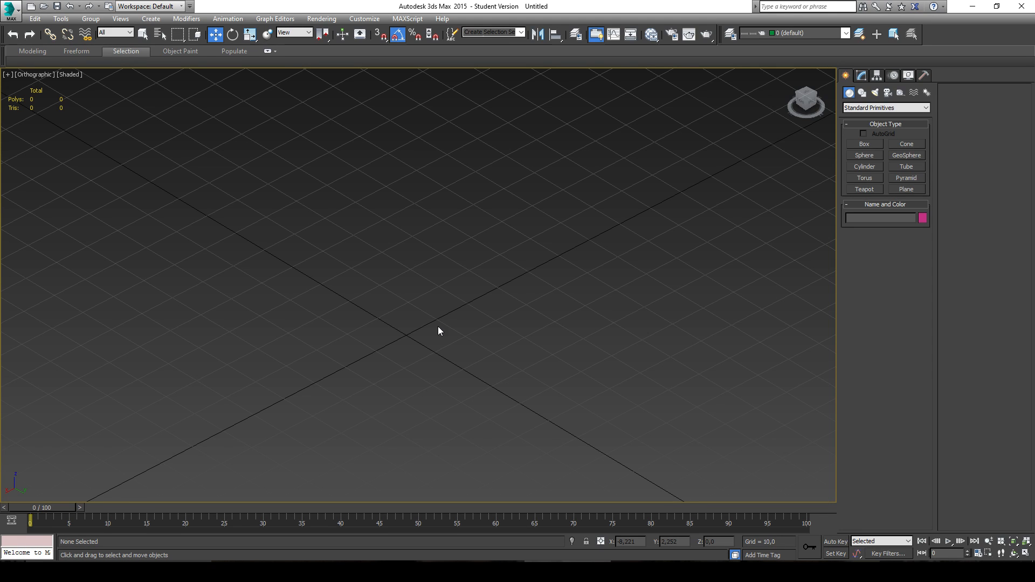
# - Change the number of scene undo levels in the general preferences and accept the settings
pyautogui.moveTo(404, 327); pyautogui.dragTo(386, 320, button='middle')
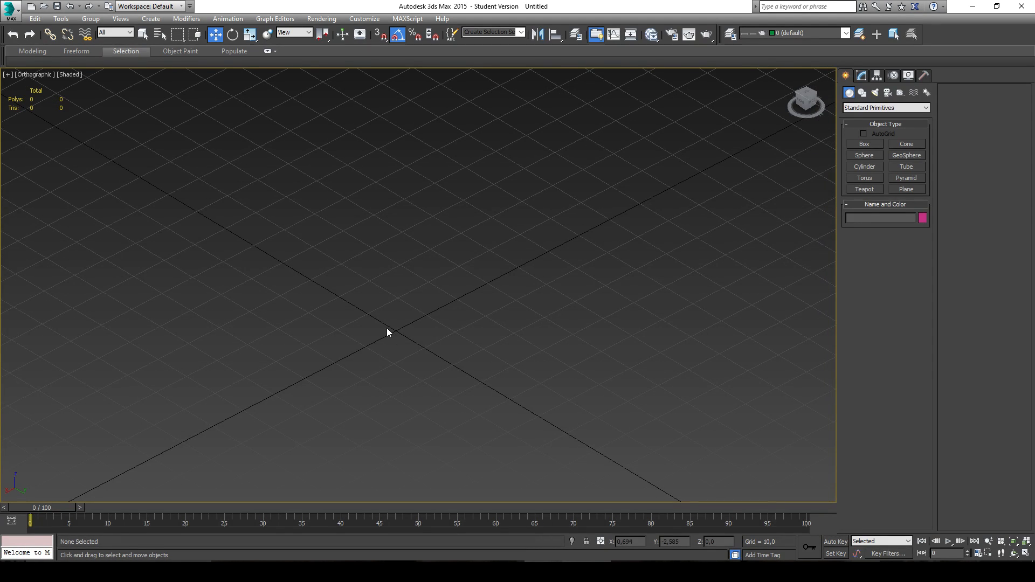
pyautogui.keyDown('alt'); pyautogui.moveTo(405, 357); pyautogui.dragTo(431, 384, button='middle'); pyautogui.keyUp('alt')
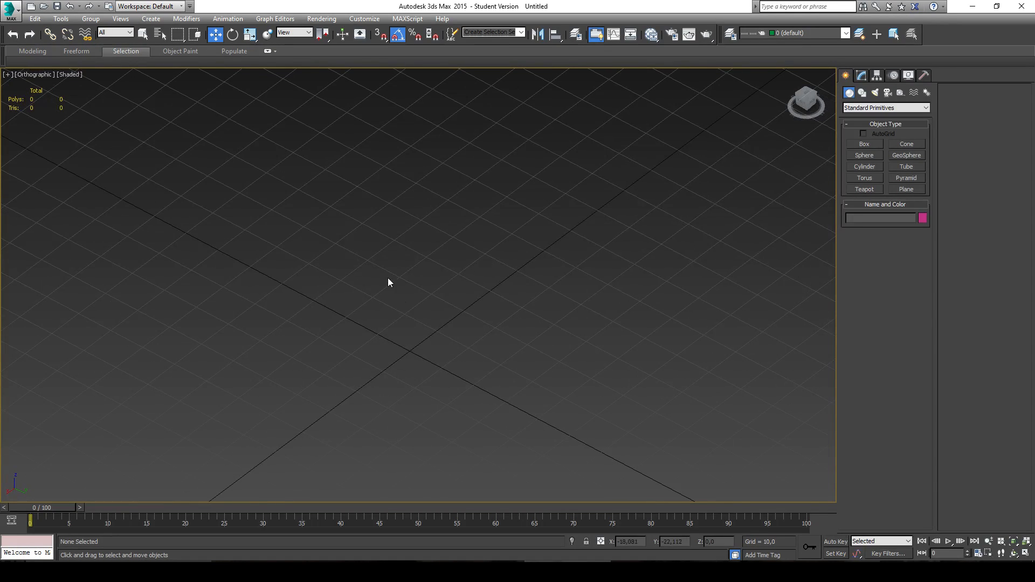
pyautogui.click(370, 22)
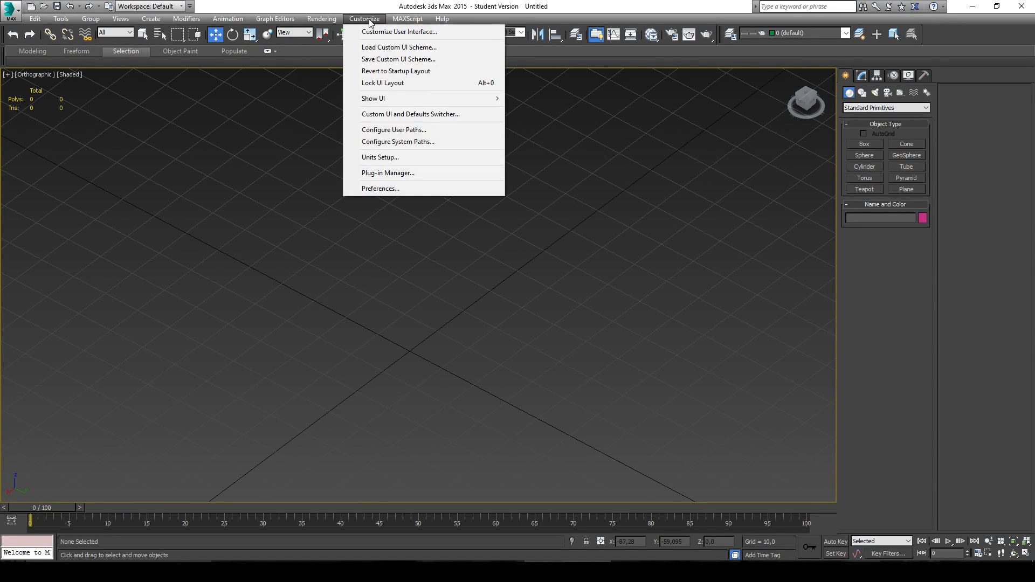
pyautogui.click(400, 188)
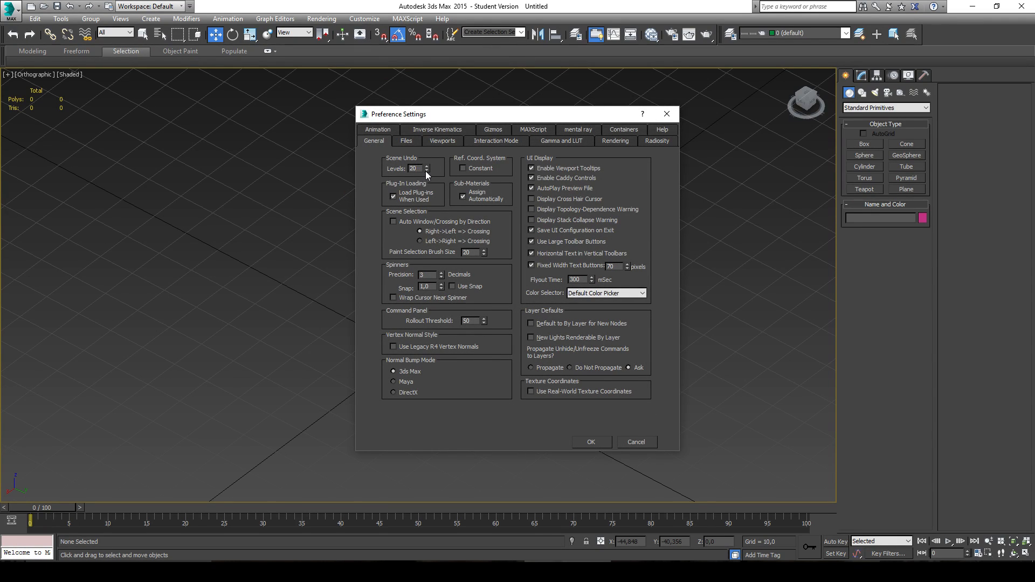
pyautogui.write('0')
pyautogui.click(589, 442)
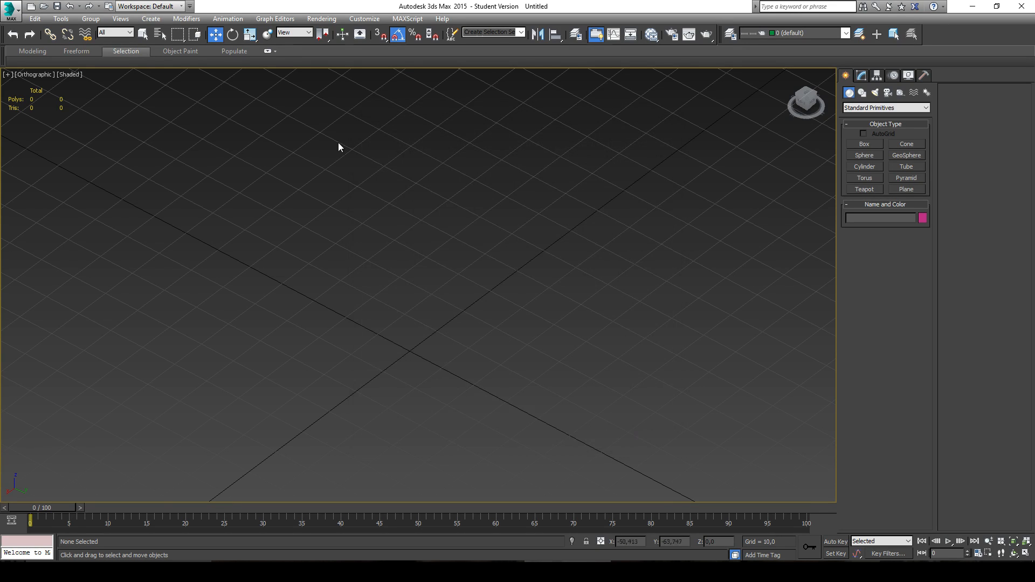
pyautogui.click(370, 19)
pyautogui.click(379, 3)
# - Create a box at the grid origin, about 19.5 long, 21.2 wide and 12.5 high
pyautogui.click(868, 75)
pyautogui.click(845, 75)
pyautogui.click(864, 144)
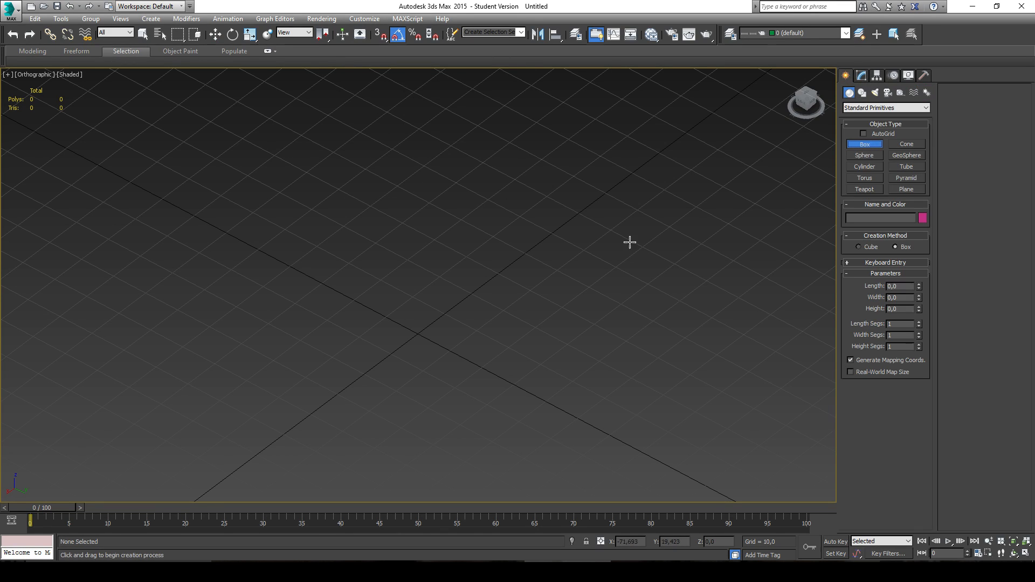
pyautogui.moveTo(423, 301); pyautogui.dragTo(421, 371)
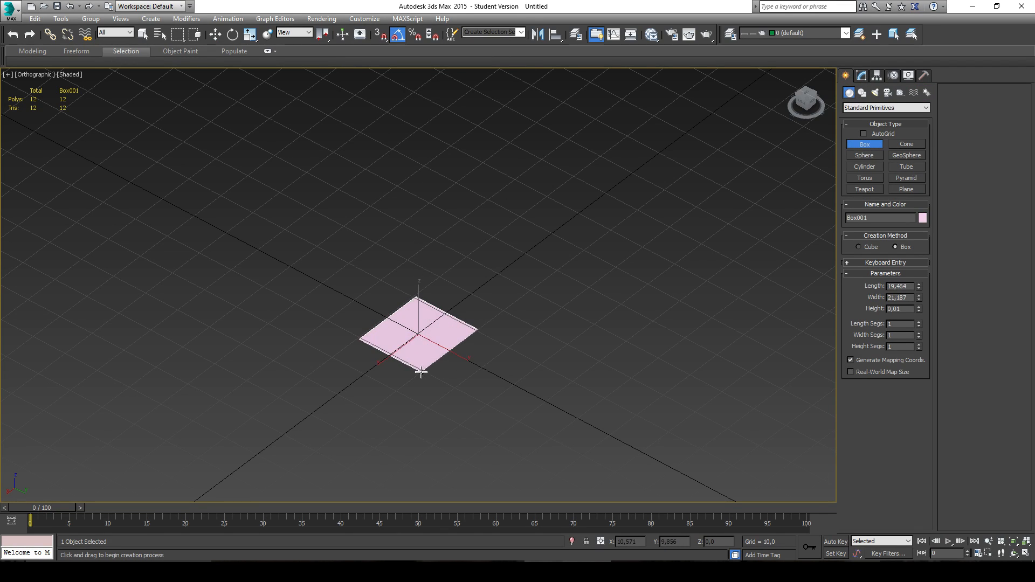
pyautogui.click(414, 320)
# - Review the available snap types and the snap options in the grid and snap settings
pyautogui.rightClick(381, 35)
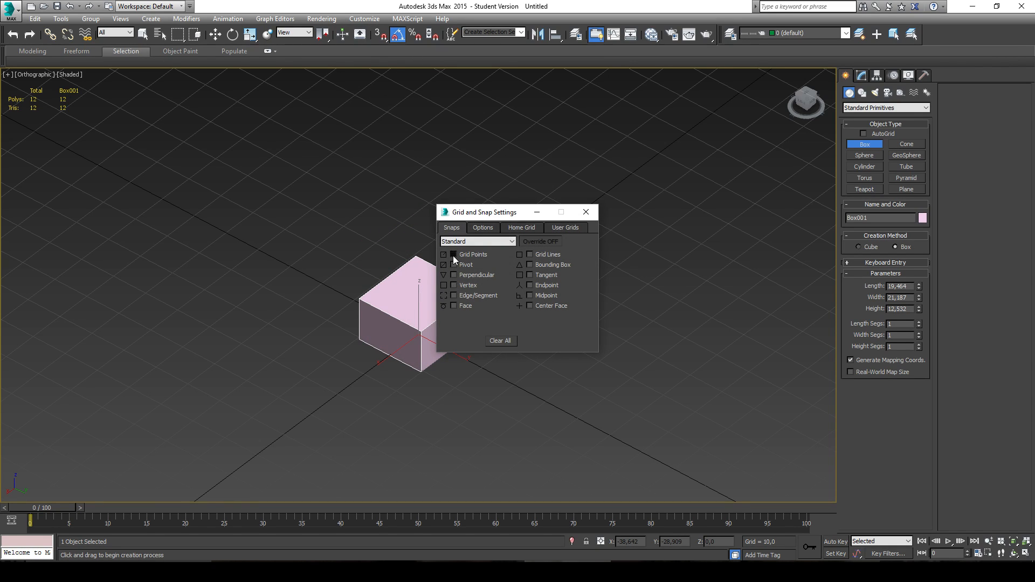
pyautogui.click(480, 227)
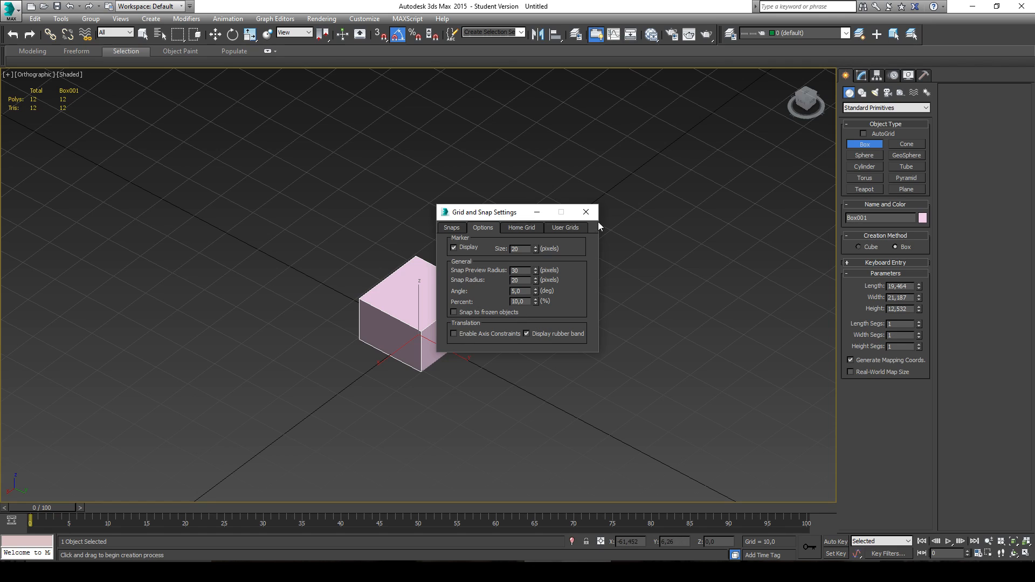
pyautogui.click(586, 211)
# - Add an Edit Poly modifier to the box and delete its front upper corner vertex to open the box
pyautogui.press('z')
pyautogui.click(861, 75)
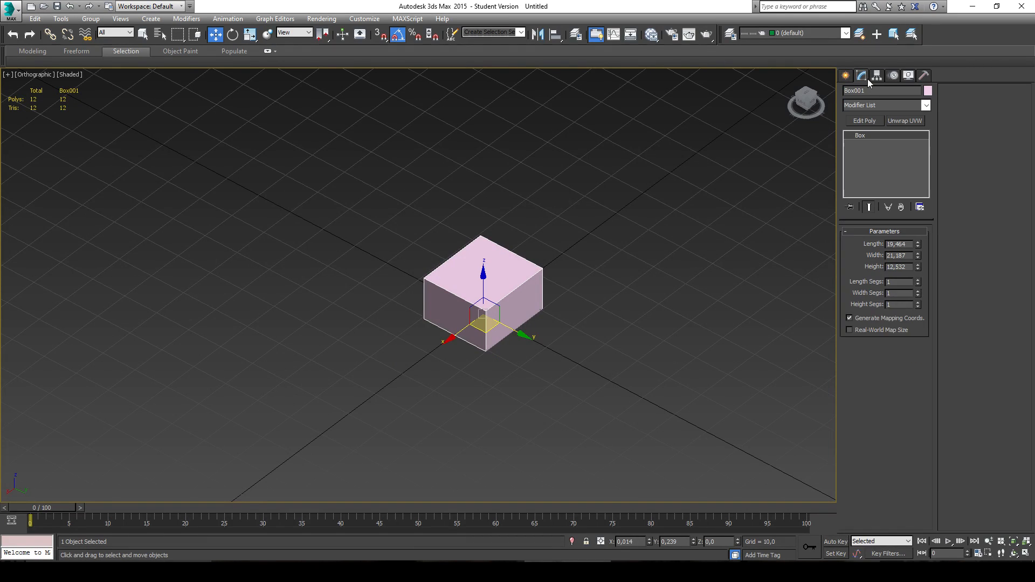
pyautogui.click(864, 121)
pyautogui.click(858, 315)
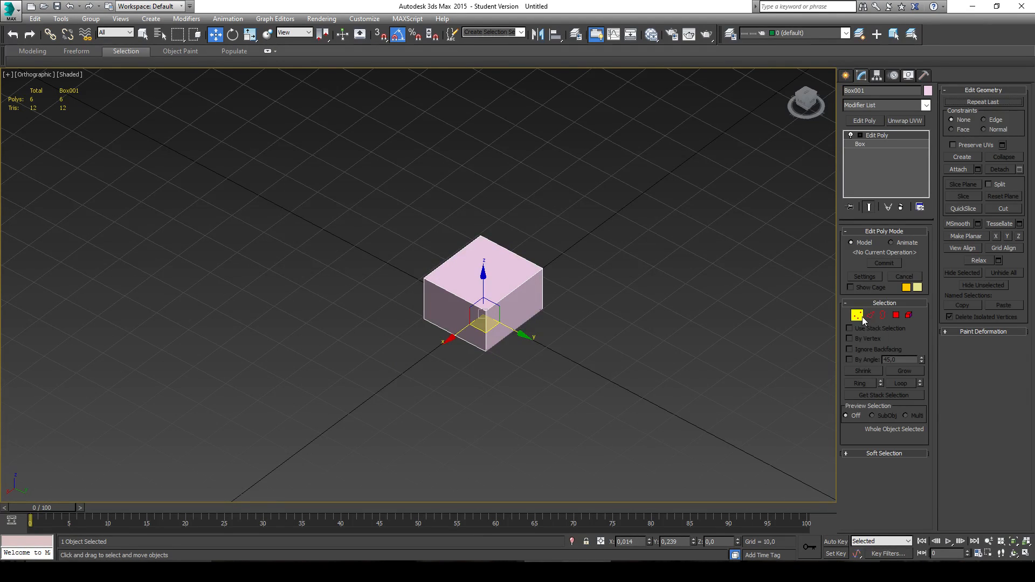
pyautogui.click(487, 312)
pyautogui.press('Delete')
pyautogui.scroll(4, 556, 264)
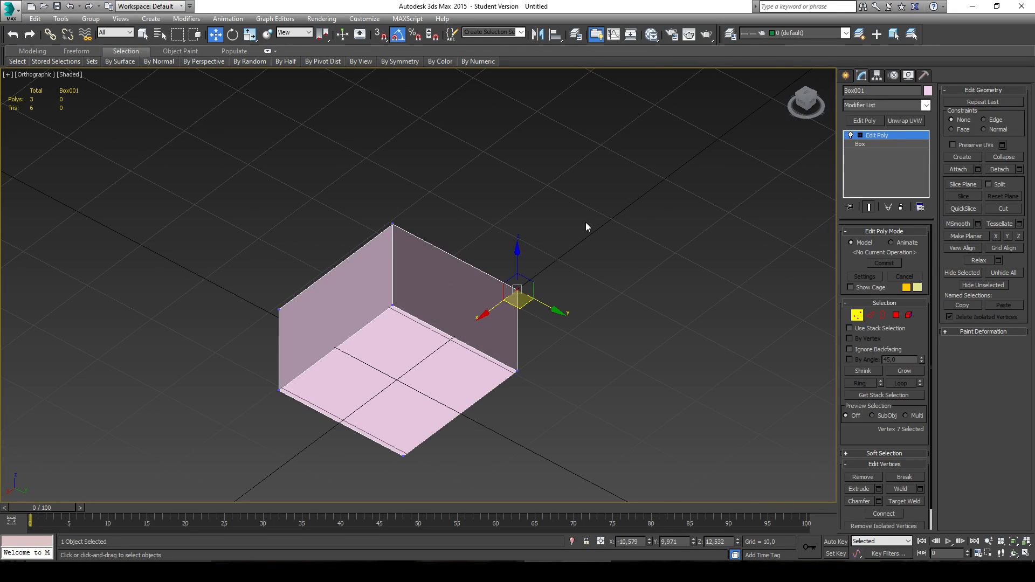
pyautogui.keyDown('alt'); pyautogui.moveTo(564, 263); pyautogui.dragTo(520, 299, button='middle'); pyautogui.keyUp('alt')
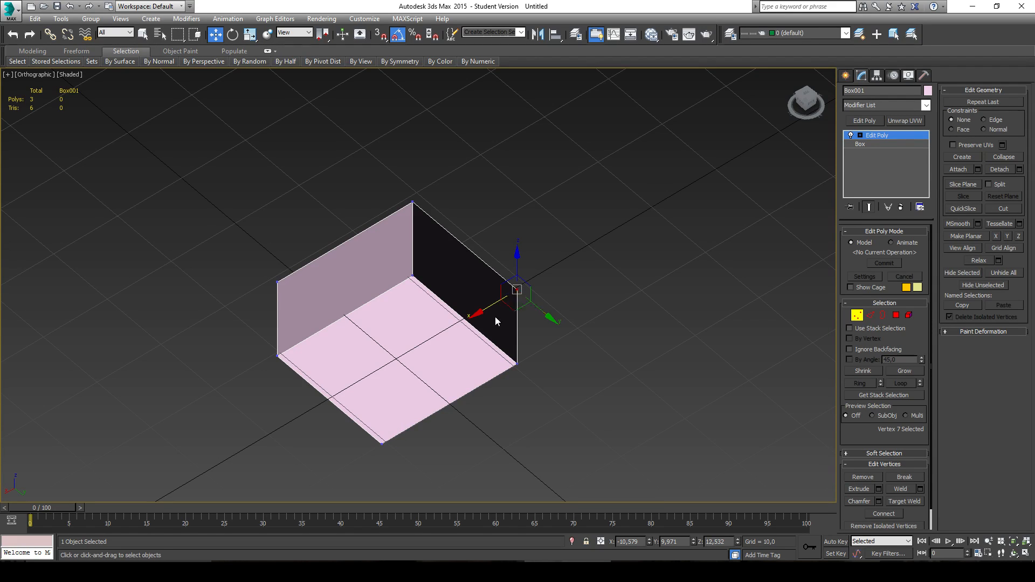
# - Turn on 3D snapping, try moving the selected upper corner vertex to a grid point, and undo the move
pyautogui.click(380, 33)
pyautogui.moveTo(516, 292); pyautogui.dragTo(536, 200)
pyautogui.hotkey('ctrl', 'z')
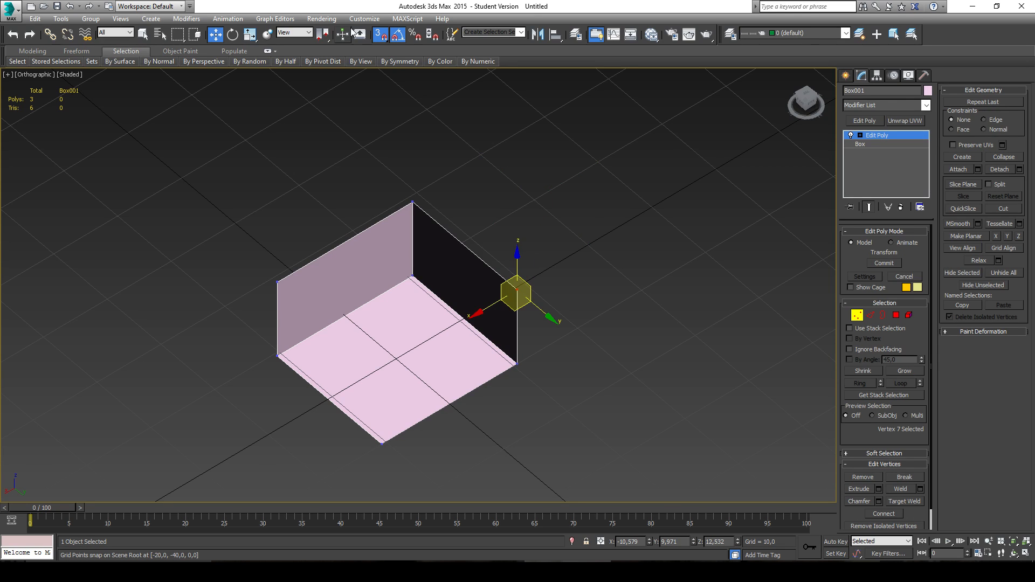
# - Restrict snapping to vertices only and snap the selected upper corner vertex onto the opposite floor corner
pyautogui.rightClick(379, 36)
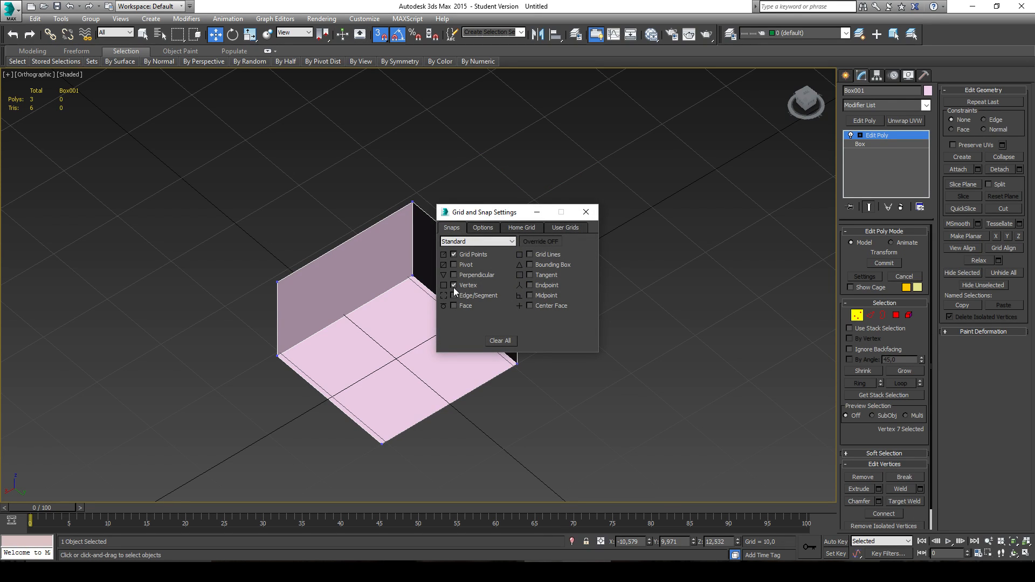
pyautogui.click(454, 254)
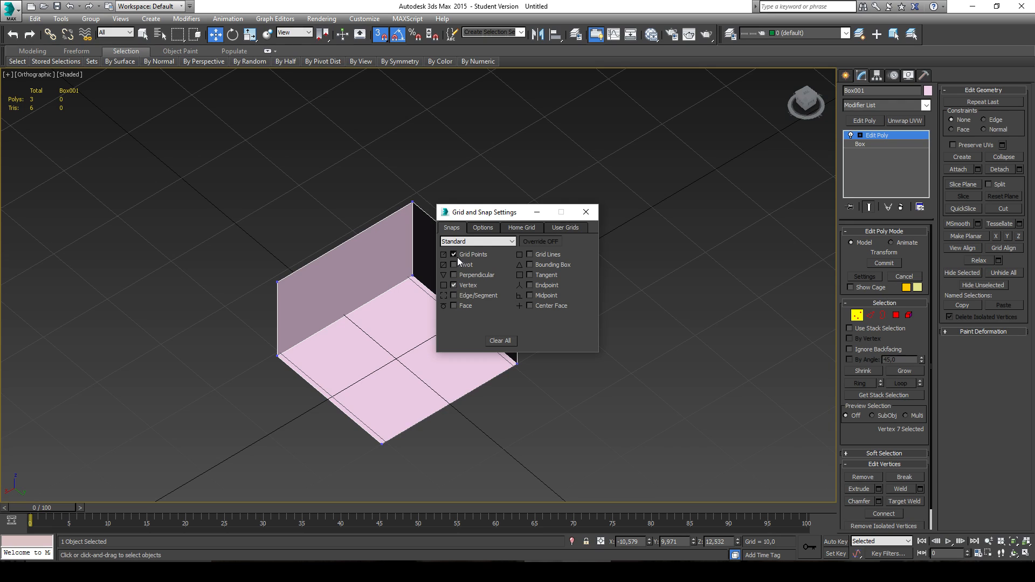
pyautogui.click(586, 212)
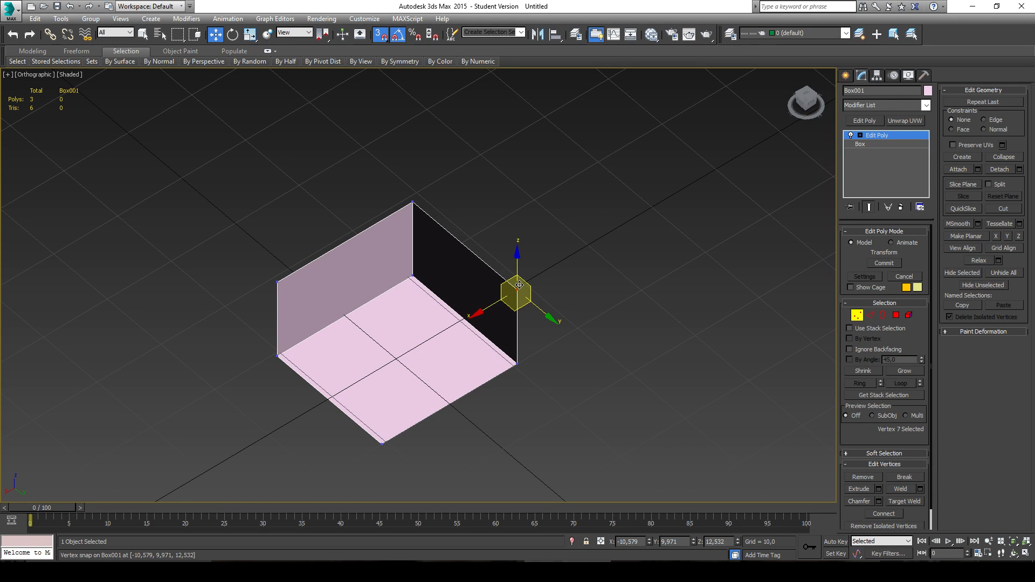
pyautogui.moveTo(517, 290); pyautogui.dragTo(277, 356)
pyautogui.keyDown('alt'); pyautogui.moveTo(452, 399); pyautogui.dragTo(273, 332, button='middle'); pyautogui.keyUp('alt')
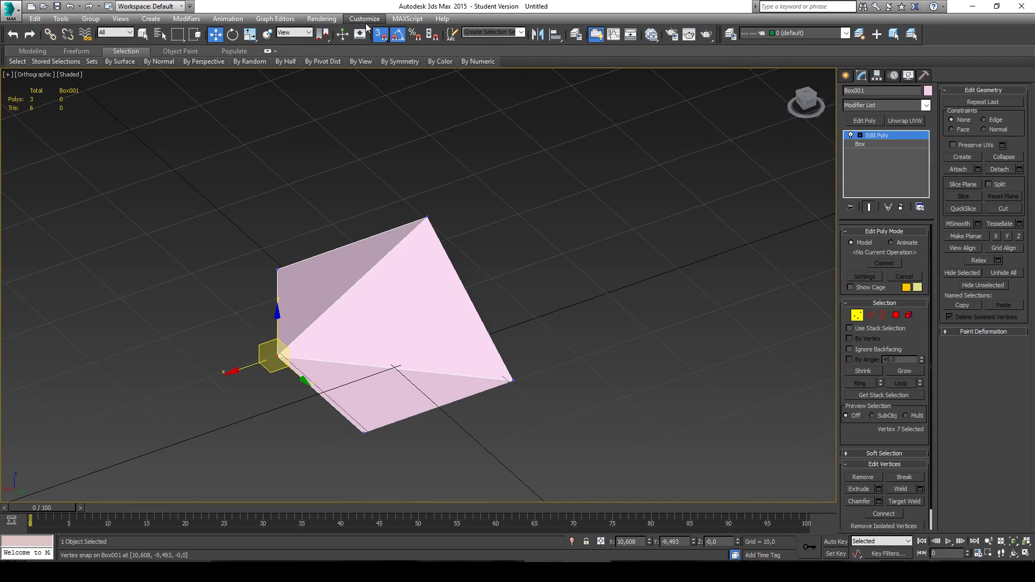
# - Enable axis constraints for translation in the snap options
pyautogui.rightClick(381, 38)
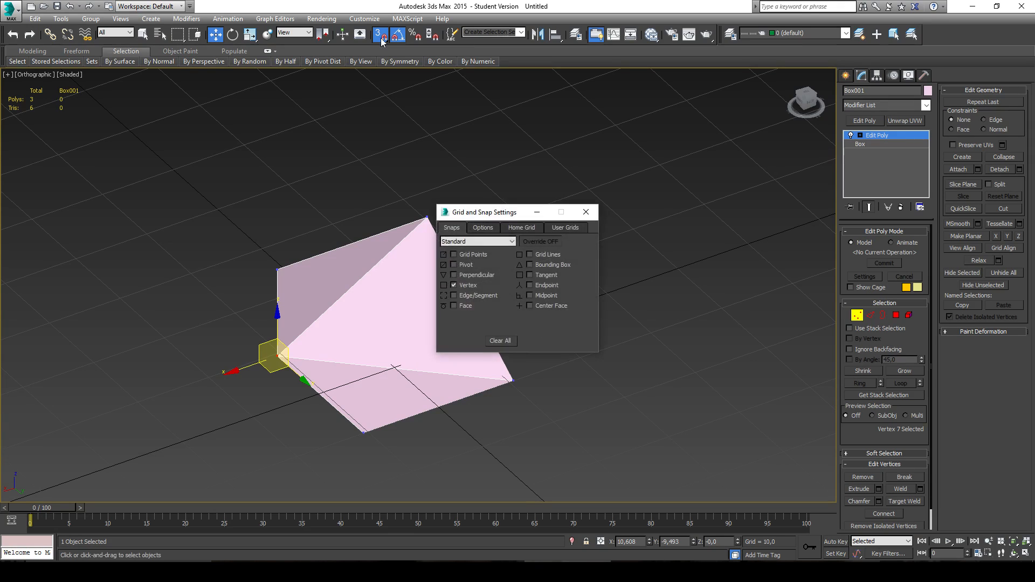
pyautogui.click(482, 228)
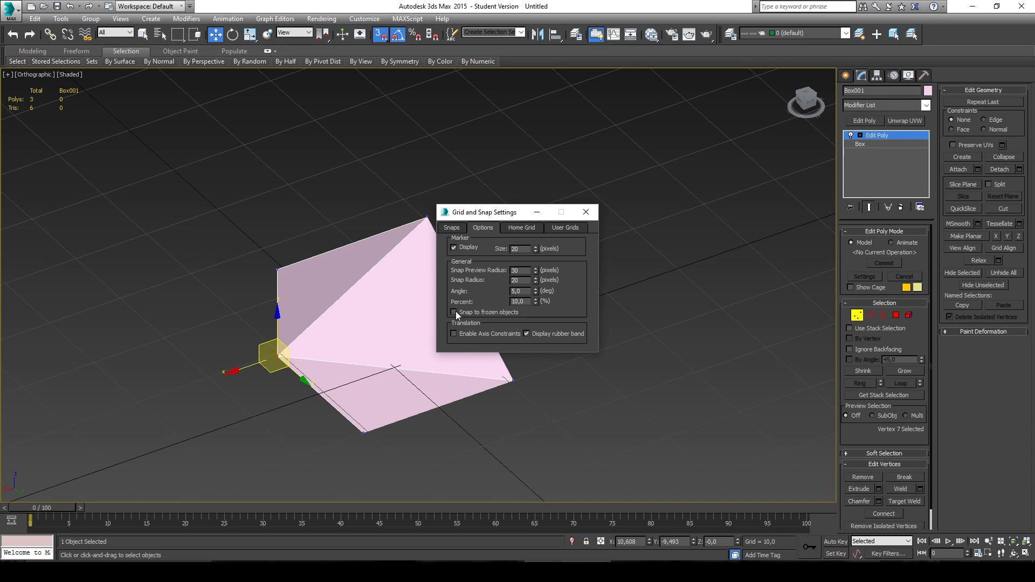
pyautogui.click(454, 334)
pyautogui.click(585, 212)
# - Move the upper corner vertex in the XY plane, snapping it directly above the front floor corner
pyautogui.moveTo(300, 330); pyautogui.dragTo(333, 244, button='middle')
pyautogui.keyDown('alt'); pyautogui.moveTo(407, 278); pyautogui.dragTo(526, 213, button='middle'); pyautogui.keyUp('alt')
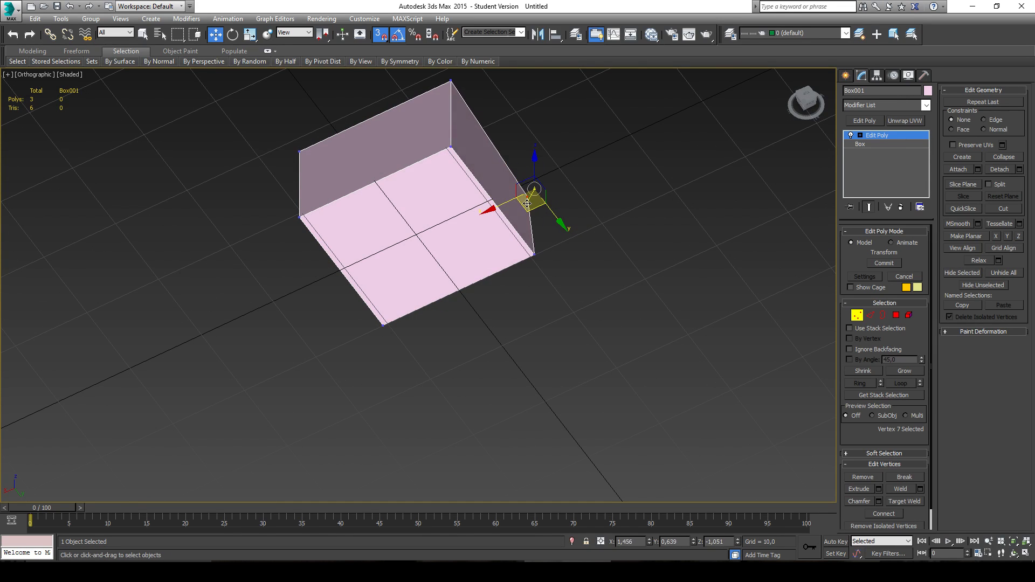
pyautogui.moveTo(526, 213); pyautogui.dragTo(386, 320)
pyautogui.keyDown('alt'); pyautogui.moveTo(386, 320); pyautogui.dragTo(366, 225, button='middle'); pyautogui.keyUp('alt')
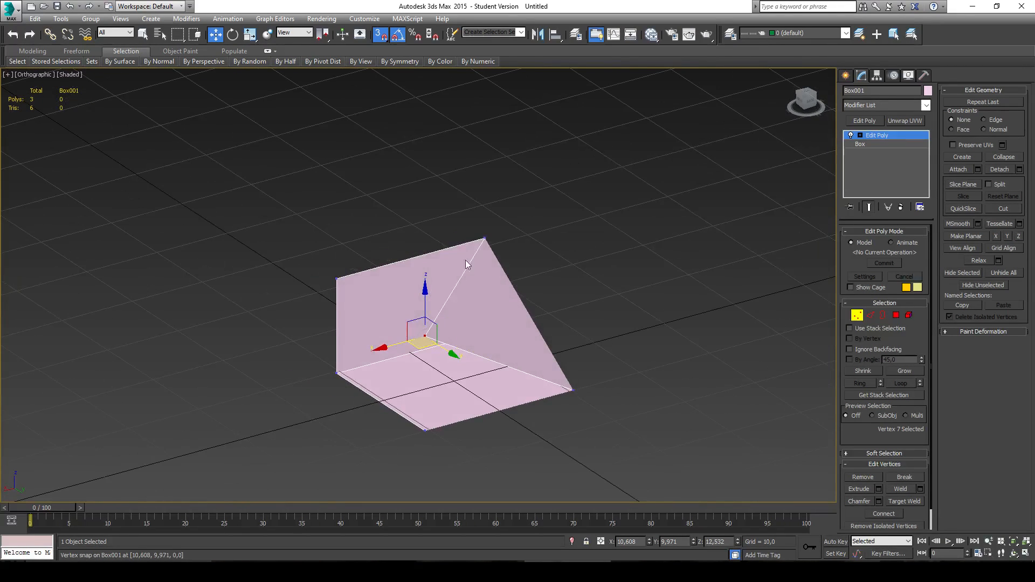
# - Leave vertex editing and delete the whole box from the scene
pyautogui.click(856, 315)
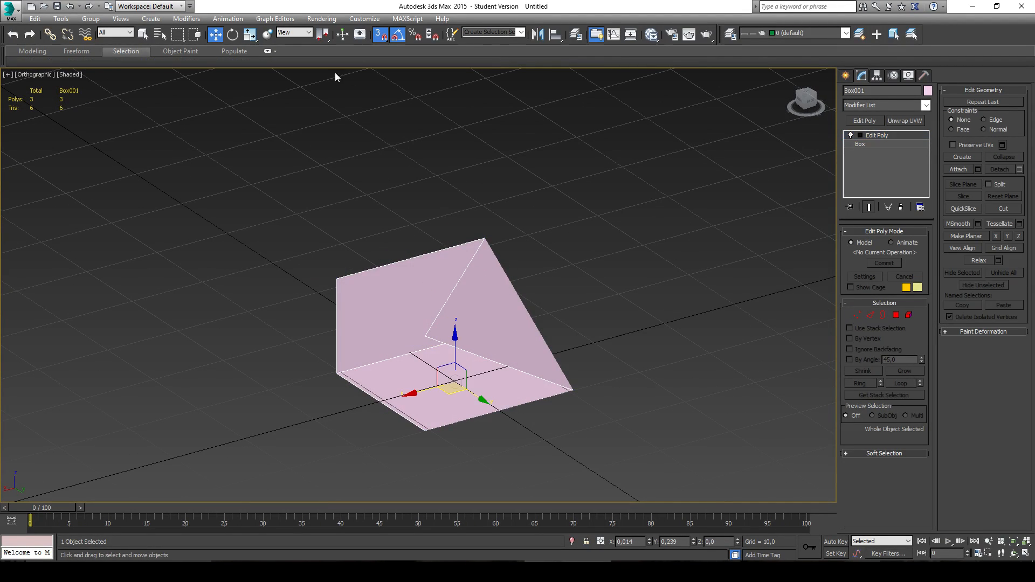
pyautogui.press('Delete')
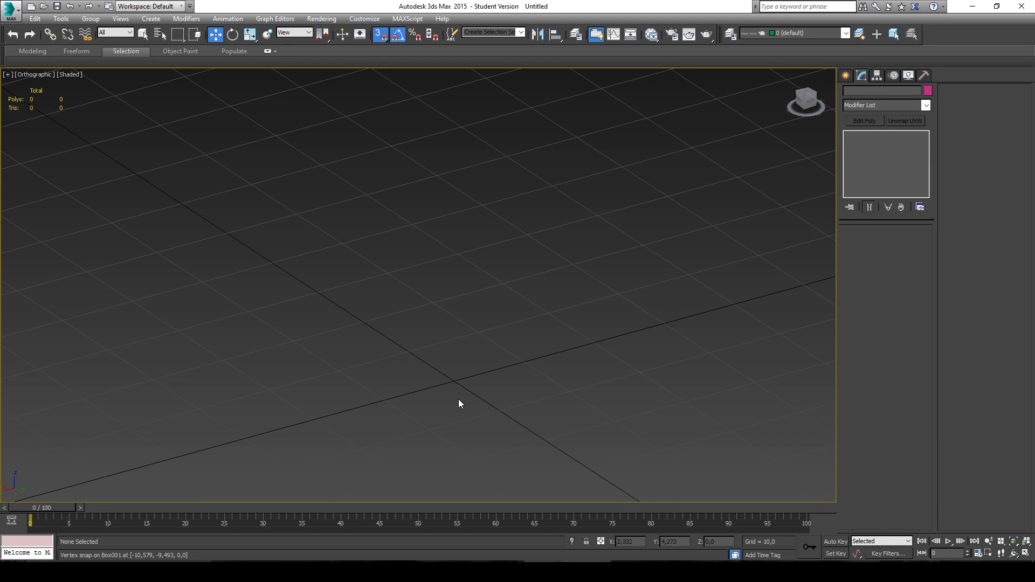
pyautogui.keyDown('alt'); pyautogui.moveTo(459, 403); pyautogui.dragTo(448, 335, button='middle'); pyautogui.keyUp('alt')
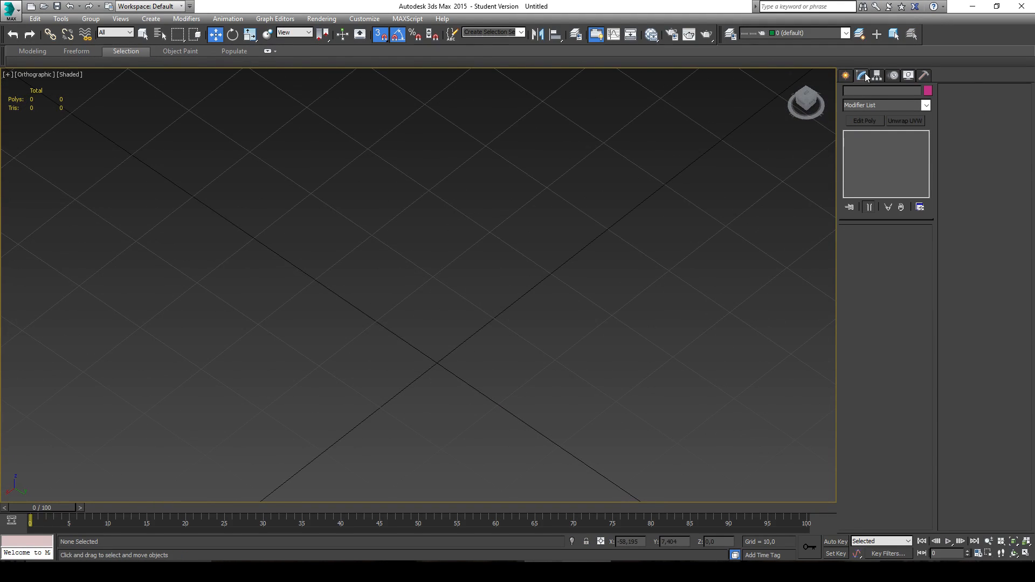
# - Create a sphere of about 3.9 radius behind the grid origin, and undo an oversized second sphere next to it
pyautogui.click(845, 75)
pyautogui.moveTo(656, 207); pyautogui.dragTo(686, 224, button='middle')
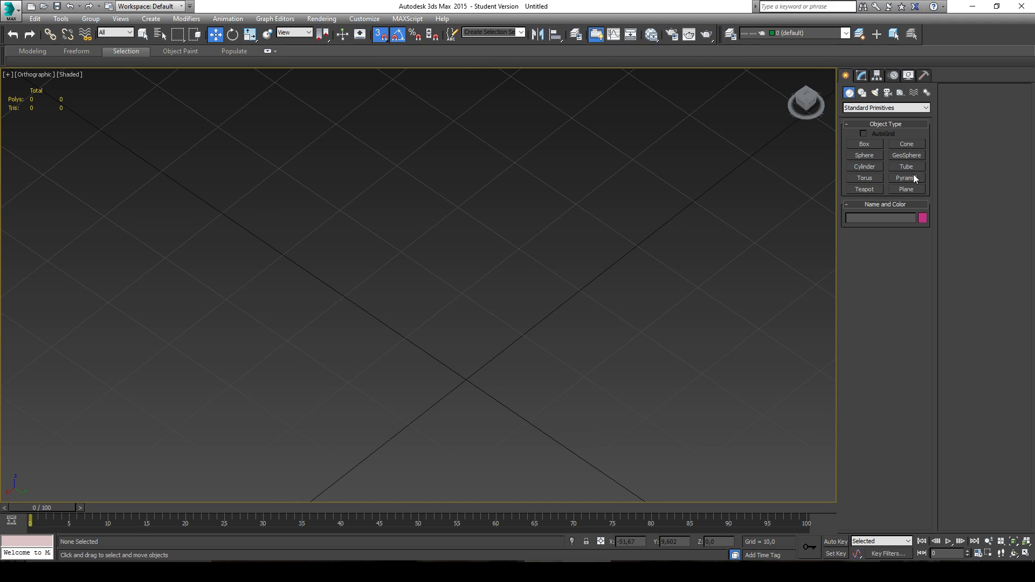
pyautogui.click(865, 156)
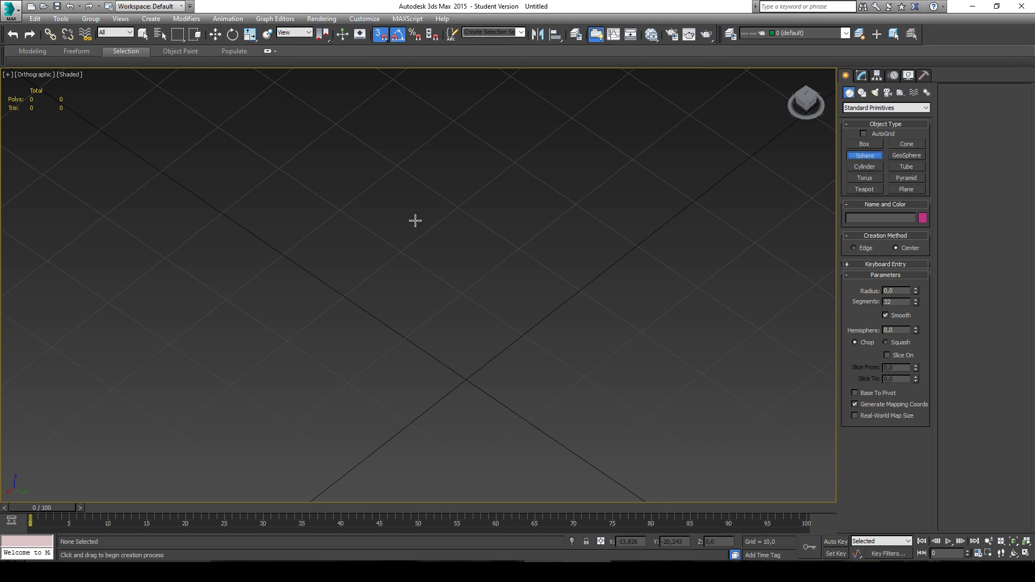
pyautogui.moveTo(514, 199); pyautogui.dragTo(469, 213, button='middle')
pyautogui.moveTo(475, 304); pyautogui.dragTo(442, 284, button='middle')
pyautogui.moveTo(506, 197); pyautogui.dragTo(524, 207)
pyautogui.moveTo(590, 261); pyautogui.dragTo(652, 320)
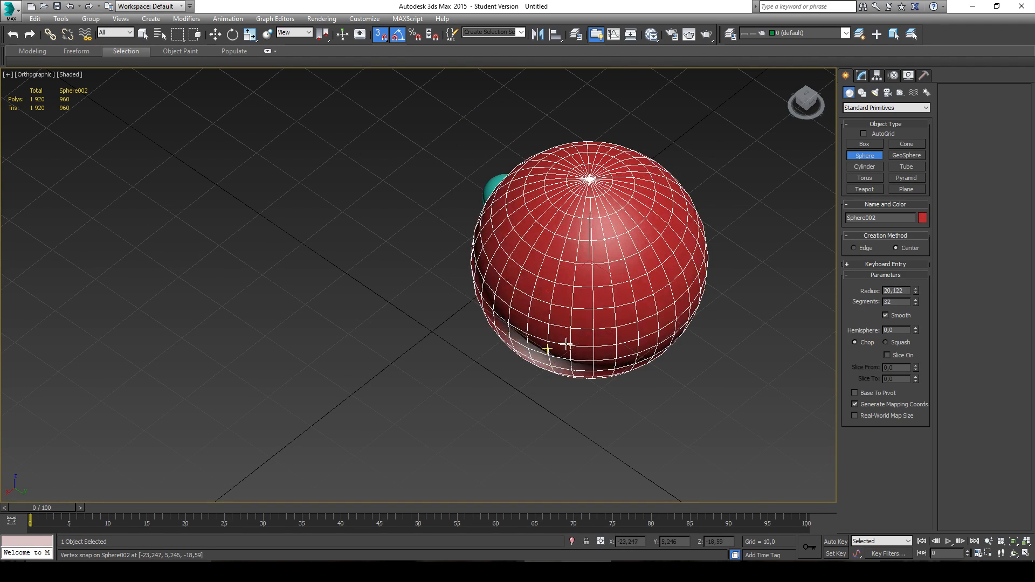
pyautogui.hotkey('ctrl', 'z')
# - Draw eleven more spheres of varied sizes scattered across the grid and finish sphere creation
pyautogui.moveTo(601, 269); pyautogui.dragTo(623, 282)
pyautogui.moveTo(577, 387); pyautogui.dragTo(566, 409)
pyautogui.moveTo(455, 417); pyautogui.dragTo(463, 416)
pyautogui.moveTo(247, 374); pyautogui.dragTo(315, 375)
pyautogui.moveTo(248, 247); pyautogui.dragTo(269, 247)
pyautogui.moveTo(372, 157); pyautogui.dragTo(425, 158)
pyautogui.moveTo(396, 294); pyautogui.dragTo(423, 295)
pyautogui.moveTo(567, 155); pyautogui.dragTo(587, 156)
pyautogui.moveTo(683, 257); pyautogui.dragTo(712, 256)
pyautogui.moveTo(714, 355); pyautogui.dragTo(727, 357)
pyautogui.moveTo(362, 431); pyautogui.dragTo(403, 431)
pyautogui.press('w')
pyautogui.click(367, 299)
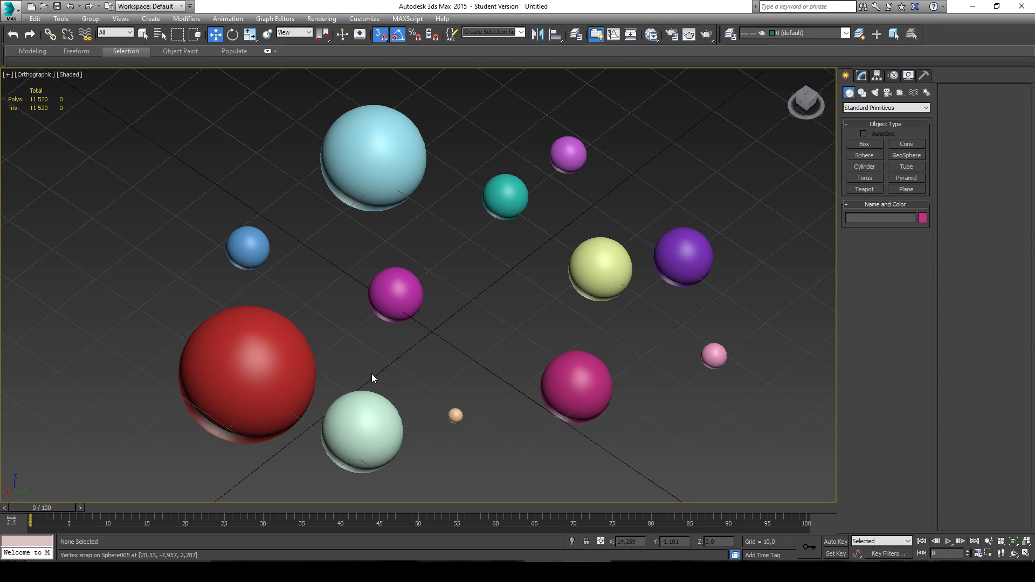
# - Turn off 3D snapping and clone the teal sphere as six independent copies spread around the scene
pyautogui.click(507, 193)
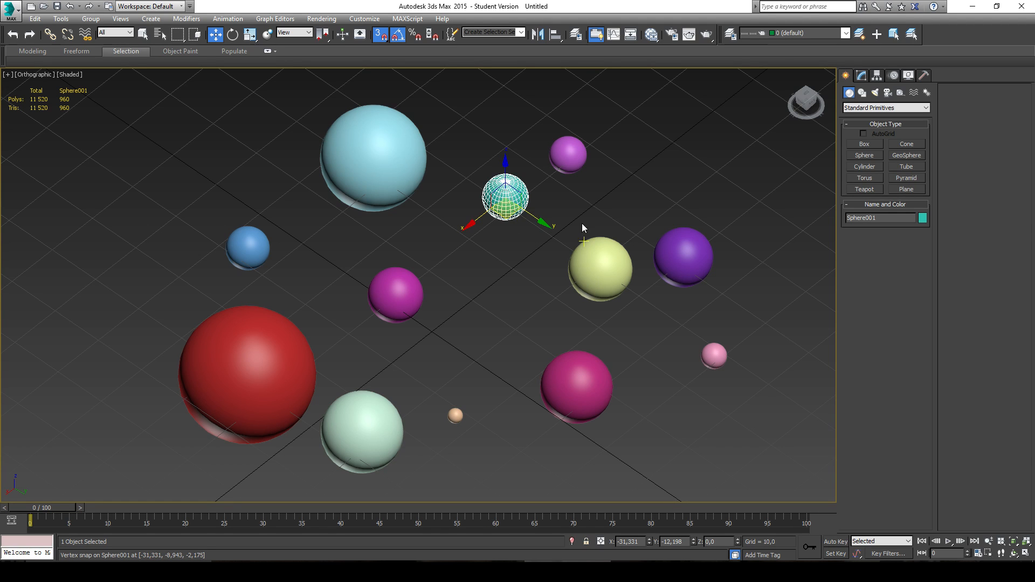
pyautogui.press('s')
pyautogui.moveTo(524, 158); pyautogui.dragTo(519, 169, button='middle')
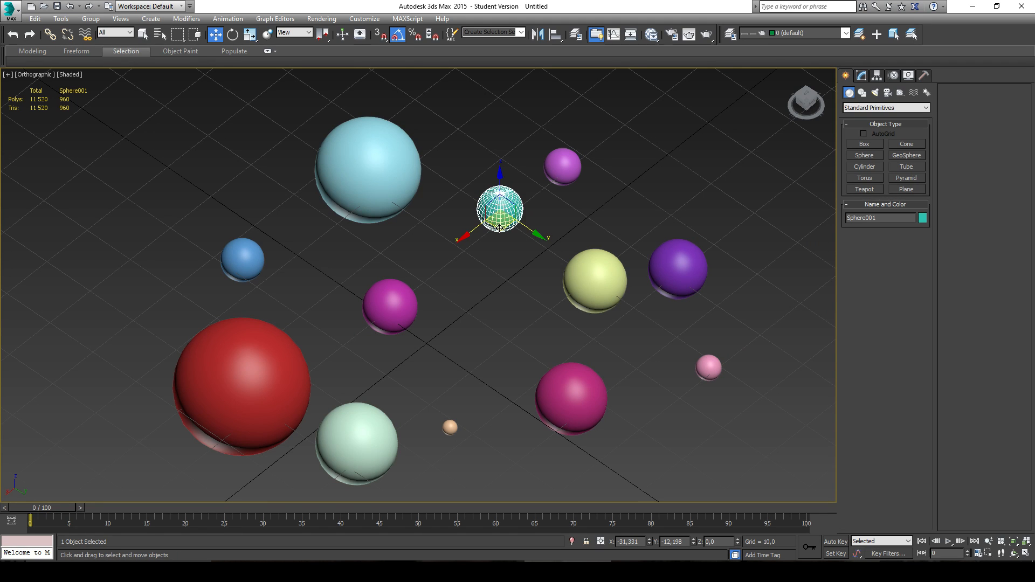
pyautogui.moveTo(500, 227)
pyautogui.keyDown('shift'); pyautogui.mouseDown()
pyautogui.moveTo(658, 217)
pyautogui.moveTo(641, 367)
pyautogui.moveTo(500, 491)
pyautogui.moveTo(326, 253)
pyautogui.moveTo(330, 272)
pyautogui.moveTo(478, 352)
pyautogui.moveTo(199, 340)
pyautogui.moveTo(134, 367)
pyautogui.mouseUp(); pyautogui.keyUp('shift')
pyautogui.click(530, 330)
pyautogui.click(531, 331)
pyautogui.click(528, 330)
pyautogui.click(531, 330)
pyautogui.click(521, 329)
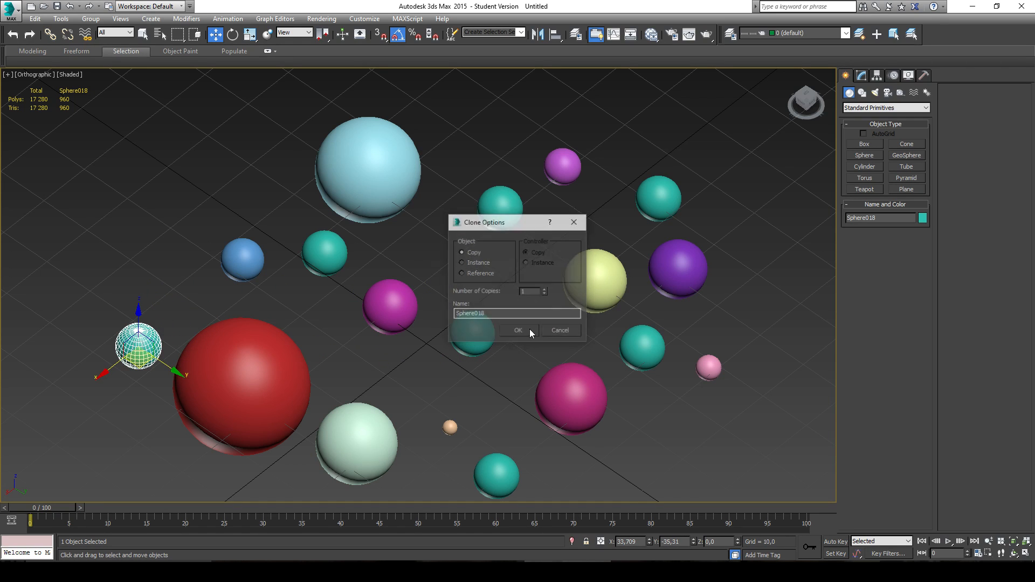
pyautogui.click(527, 329)
# - Select every sphere that shares the teal sphere's object color by using the Object Color selection by color
pyautogui.click(483, 187)
pyautogui.click(488, 193)
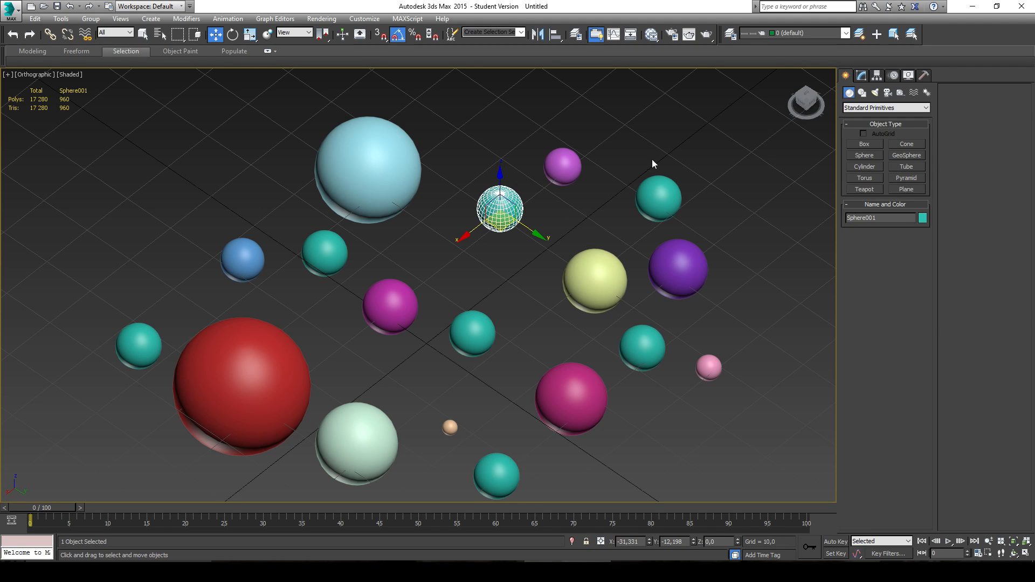
pyautogui.moveTo(498, 207)
pyautogui.keyDown('alt'); pyautogui.mouseDown(button='middle')
pyautogui.moveTo(494, 199)
pyautogui.moveTo(498, 208)
pyautogui.mouseUp(button='middle'); pyautogui.keyUp('alt')
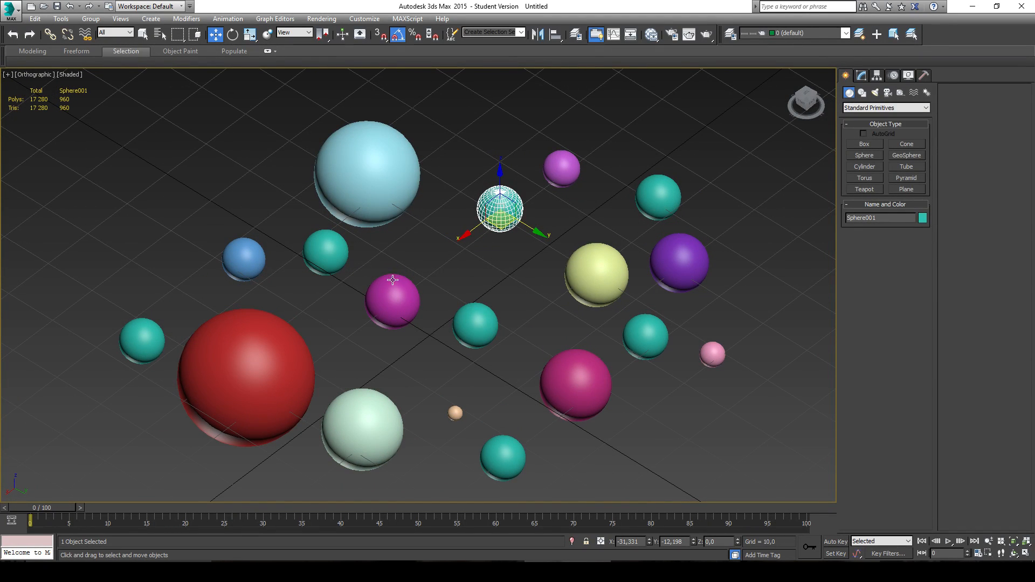
pyautogui.click(861, 75)
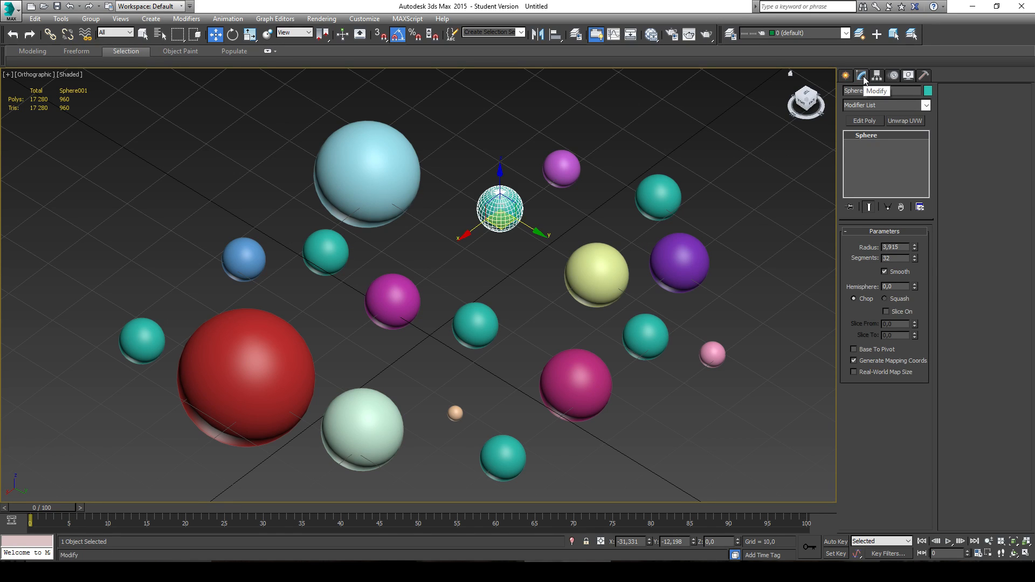
pyautogui.click(928, 91)
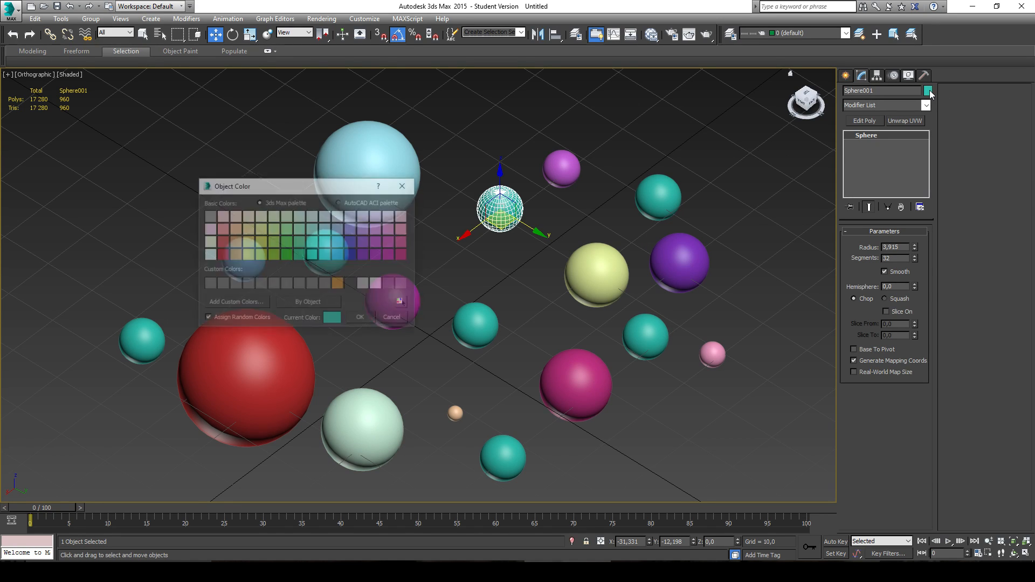
pyautogui.click(401, 303)
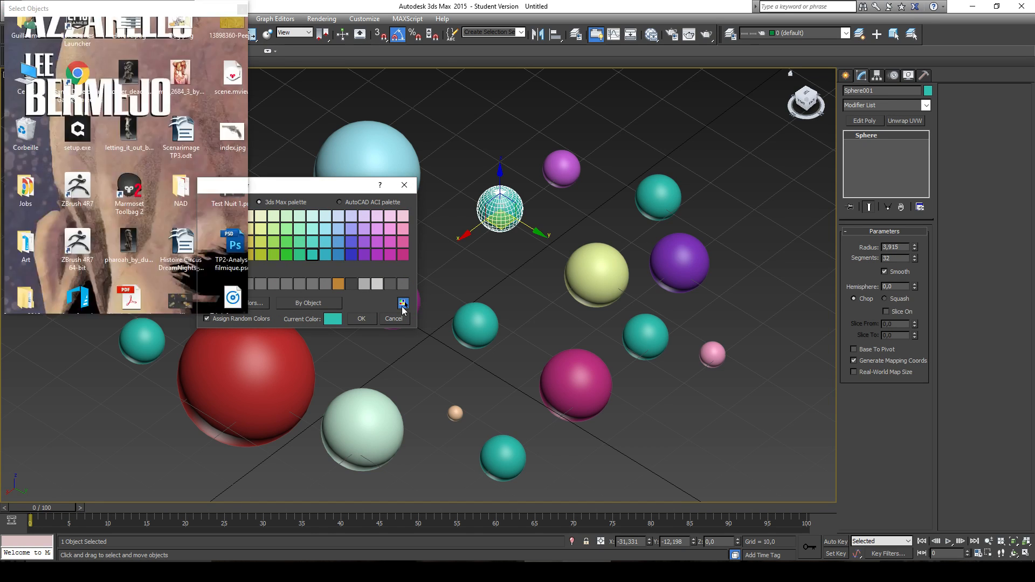
pyautogui.click(177, 301)
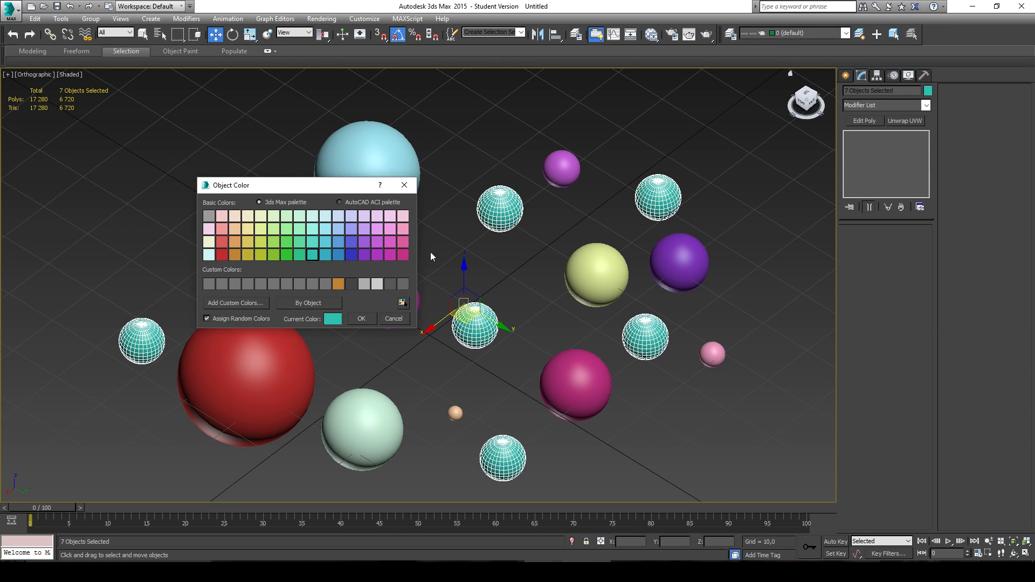
pyautogui.click(404, 186)
# - Inspect the selected teal spheres from several angles and clear the selection
pyautogui.keyDown('alt'); pyautogui.moveTo(228, 221); pyautogui.dragTo(576, 279, button='middle'); pyautogui.keyUp('alt')
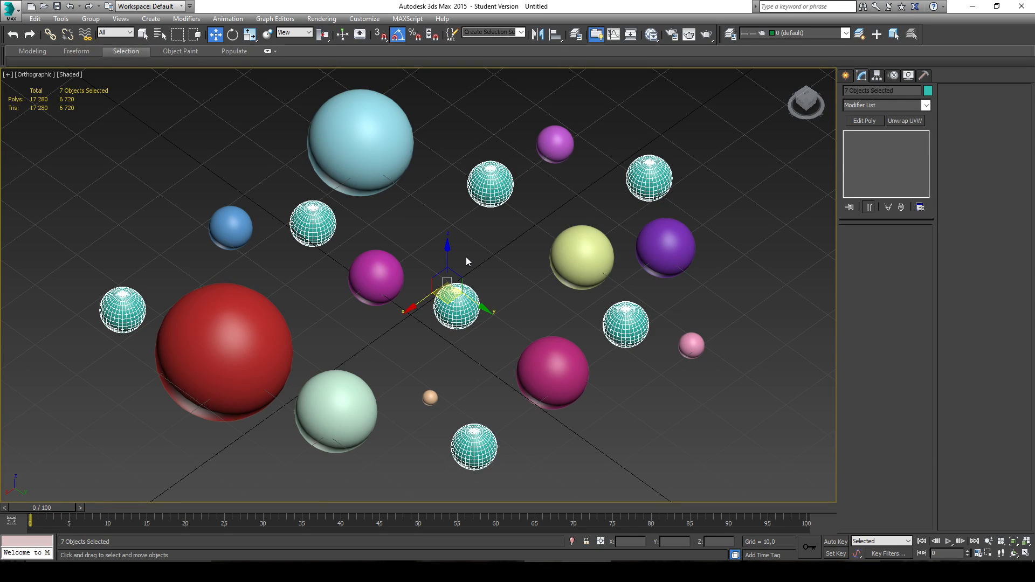
pyautogui.keyDown('alt'); pyautogui.moveTo(536, 217); pyautogui.dragTo(526, 253, button='middle'); pyautogui.keyUp('alt')
pyautogui.scroll(-2, 526, 289)
pyautogui.scroll(2, 523, 279)
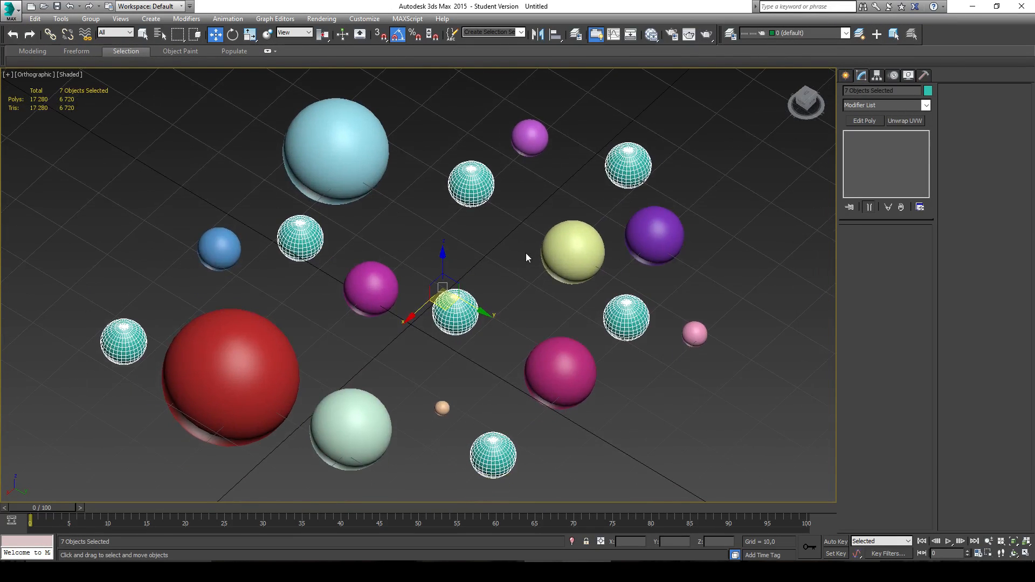
pyautogui.click(740, 156)
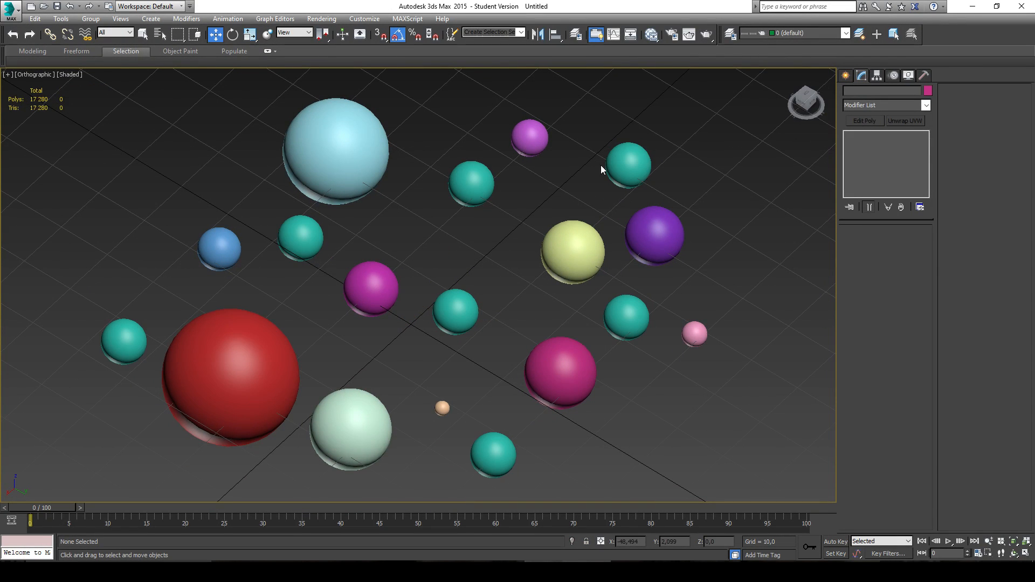
pyautogui.moveTo(503, 128); pyautogui.dragTo(495, 143, button='middle')
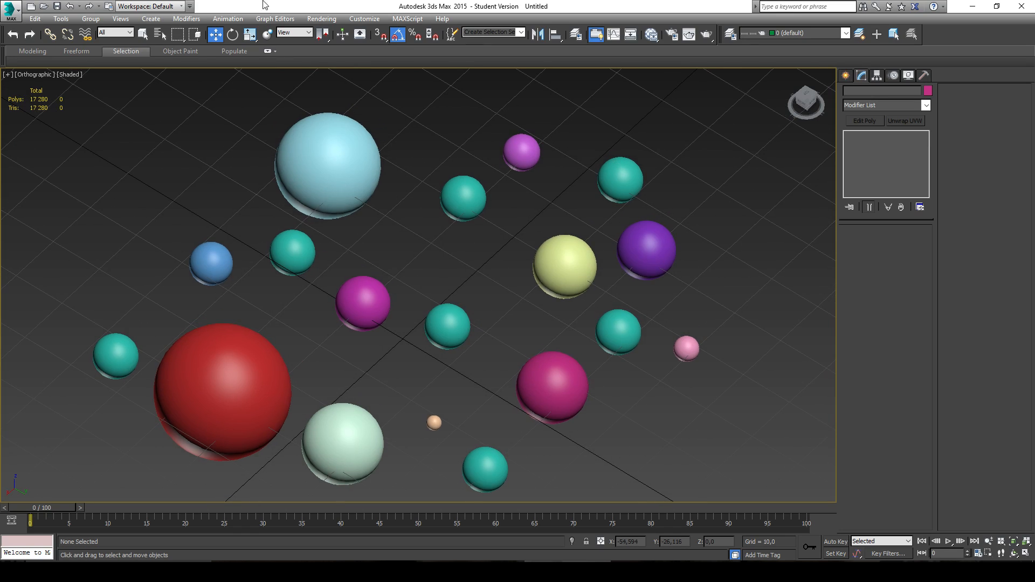
# - Open the Slate Material Editor beside the scene and assign Material #39 to the eight spheres around the pale yellow and purple ones
pyautogui.moveTo(651, 38); pyautogui.dragTo(655, 74)
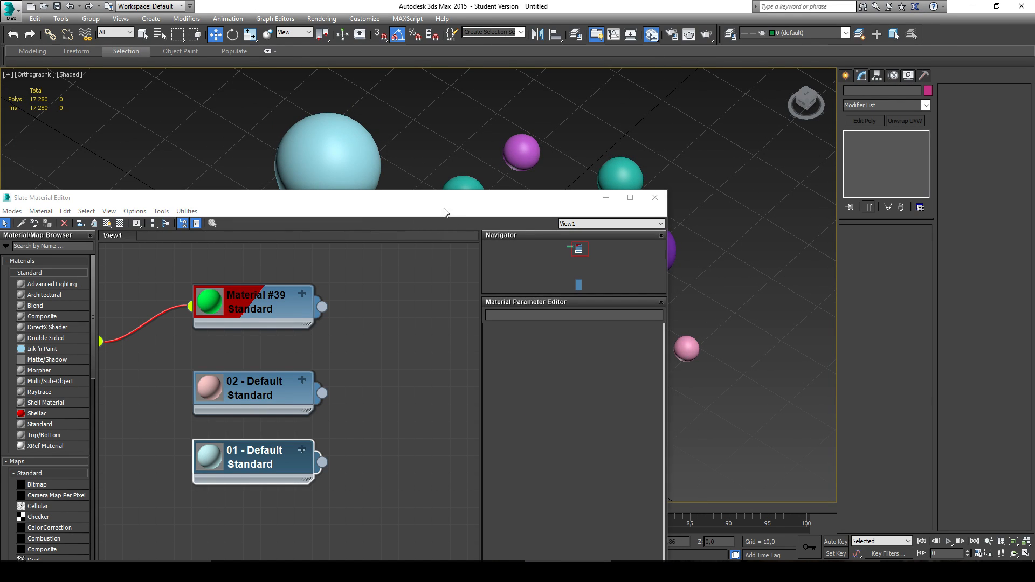
pyautogui.moveTo(405, 200); pyautogui.dragTo(947, 108)
pyautogui.moveTo(1034, 119); pyautogui.dragTo(955, 90)
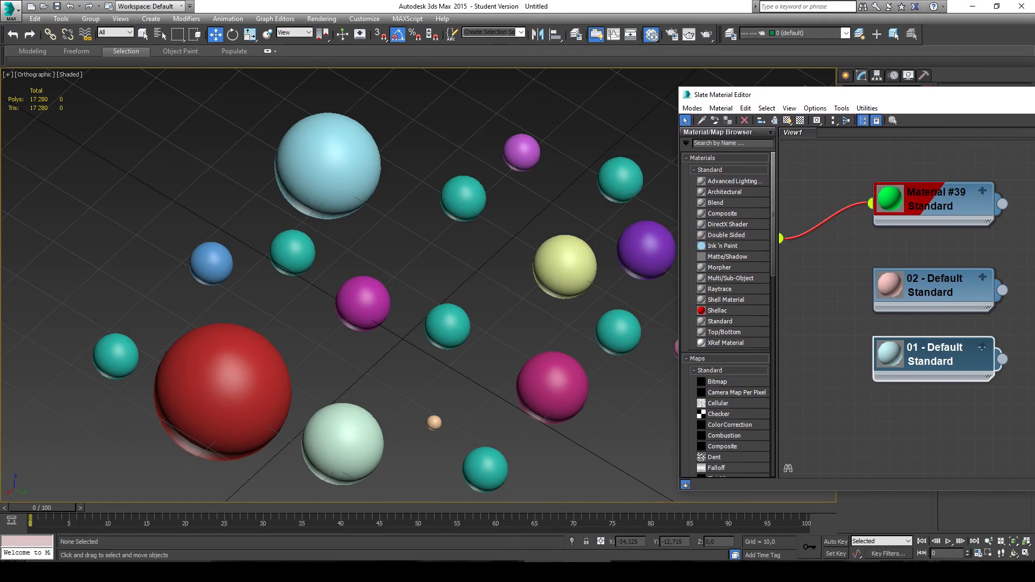
pyautogui.moveTo(444, 113); pyautogui.dragTo(671, 331)
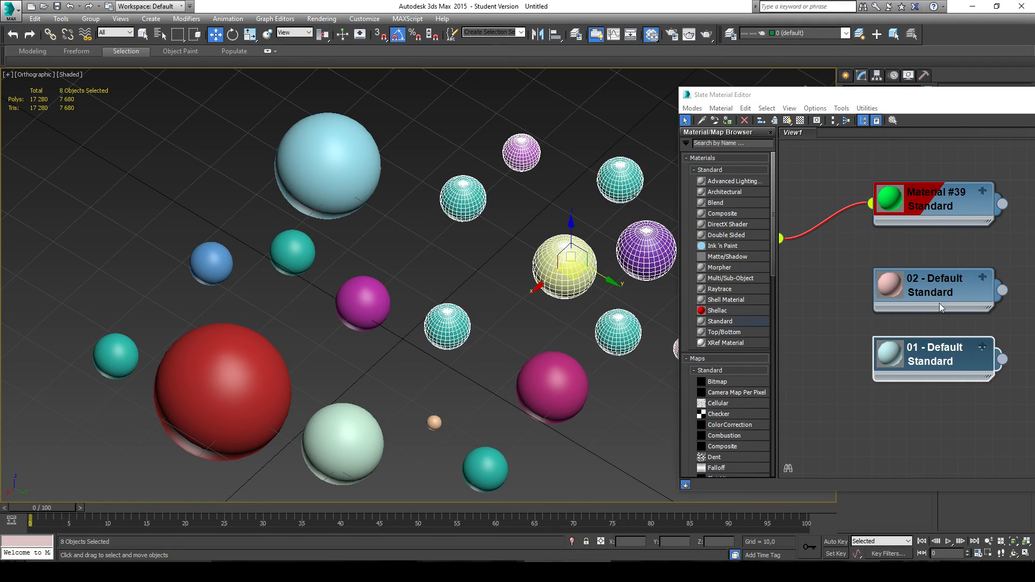
pyautogui.moveTo(1001, 205); pyautogui.dragTo(592, 266)
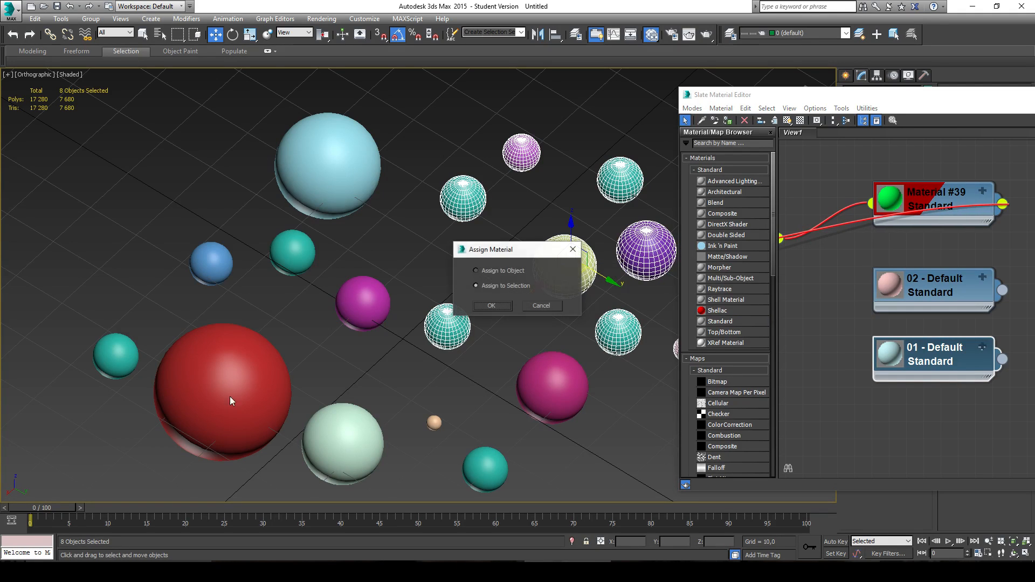
pyautogui.click(491, 305)
# - Assign the 02 - Default material to the six spheres in the middle and foreground, from the magenta ones to the pale mint one
pyautogui.moveTo(324, 308); pyautogui.dragTo(531, 487)
pyautogui.moveTo(1003, 289); pyautogui.dragTo(481, 343)
pyautogui.click(491, 305)
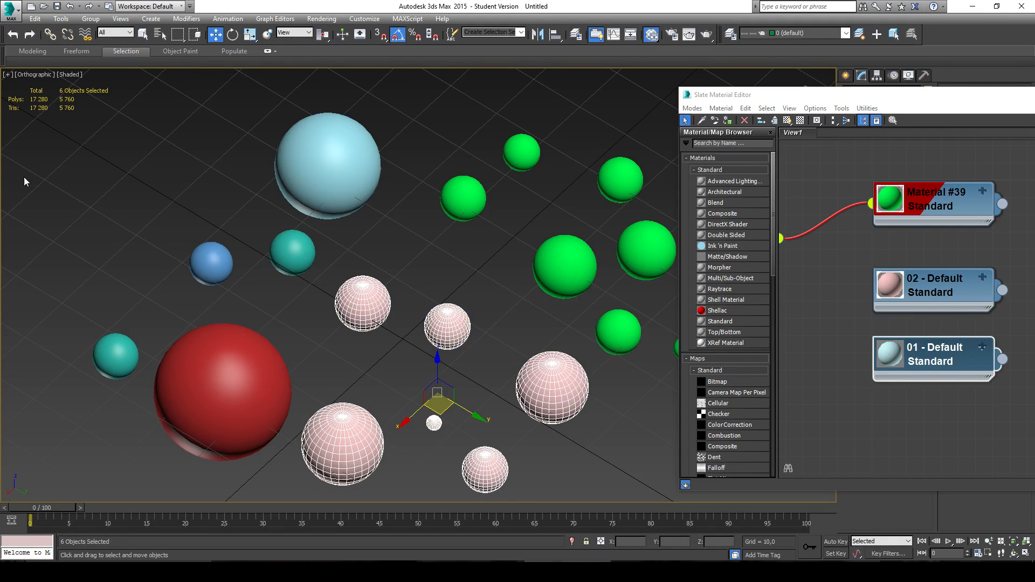
# - Assign the 01 - Default material to the six spheres around the large red and light blue ones, and clear the selection
pyautogui.moveTo(278, 403); pyautogui.dragTo(340, 406)
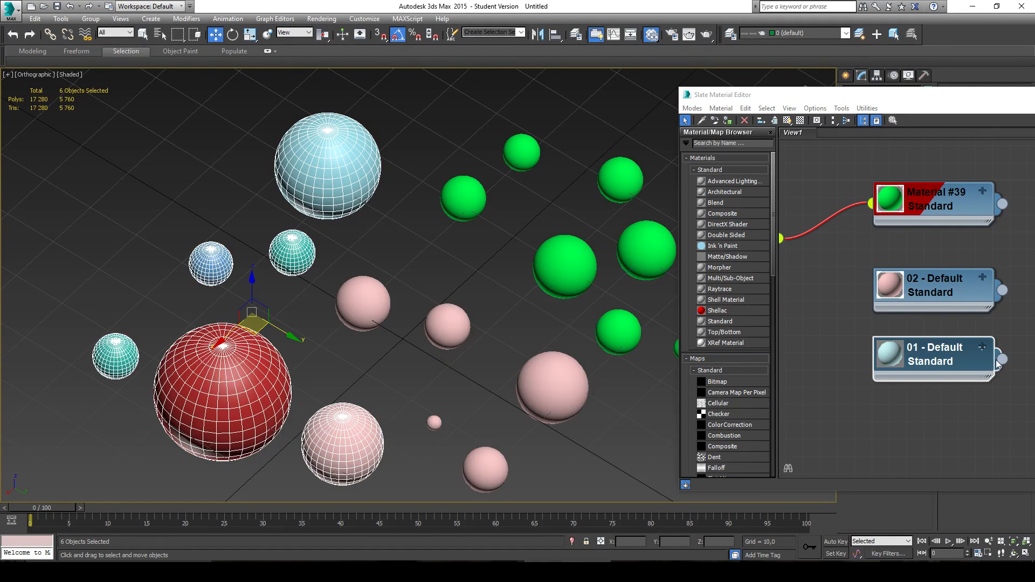
pyautogui.moveTo(1002, 360); pyautogui.dragTo(294, 370)
pyautogui.click(491, 306)
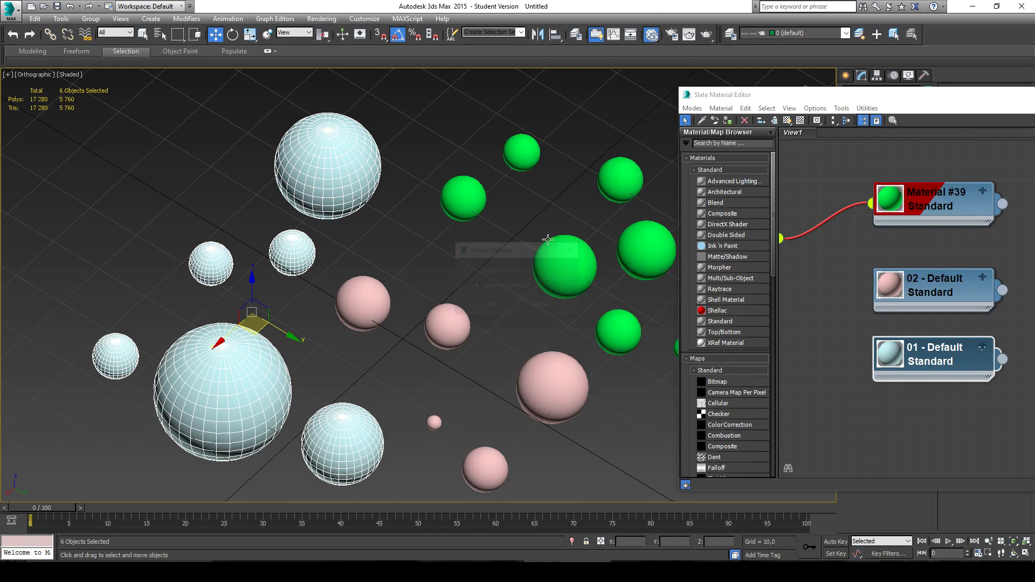
pyautogui.click(455, 246)
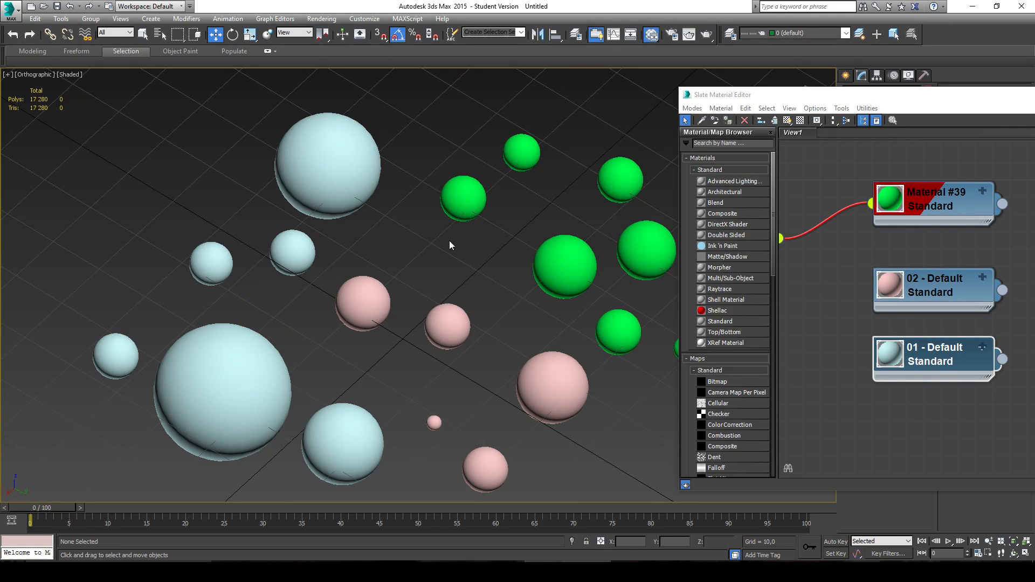
# - Select all spheres that use Material #39 with Select by Material
pyautogui.click(923, 222)
pyautogui.click(940, 318)
pyautogui.click(926, 217)
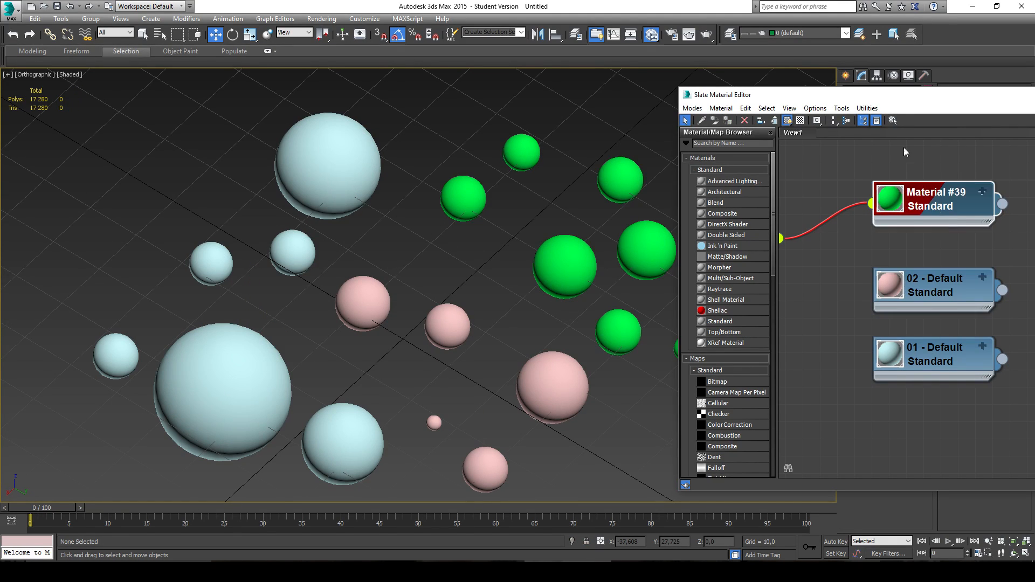
pyautogui.click(892, 121)
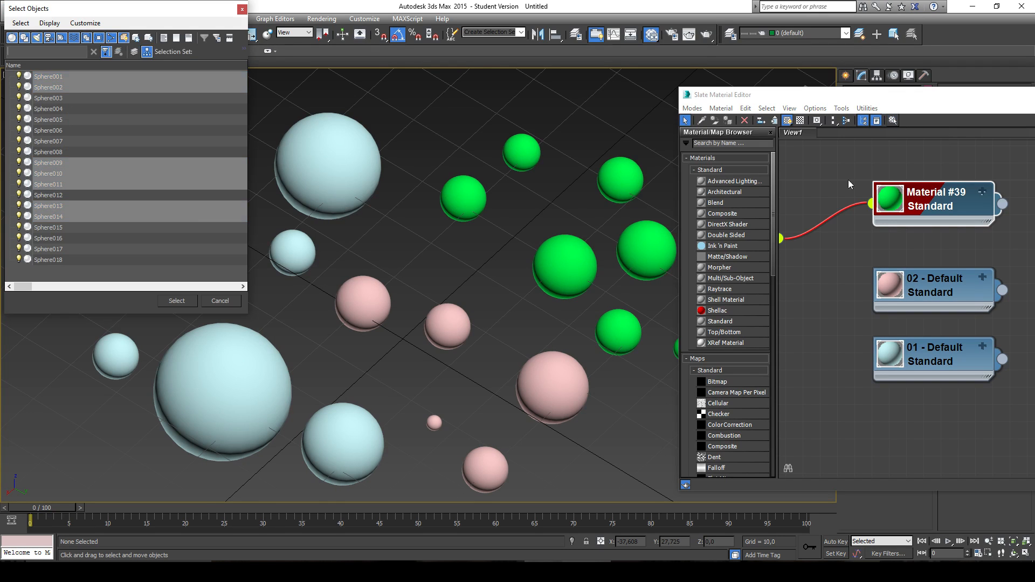
pyautogui.click(173, 302)
pyautogui.moveTo(642, 308); pyautogui.dragTo(513, 292, button='middle')
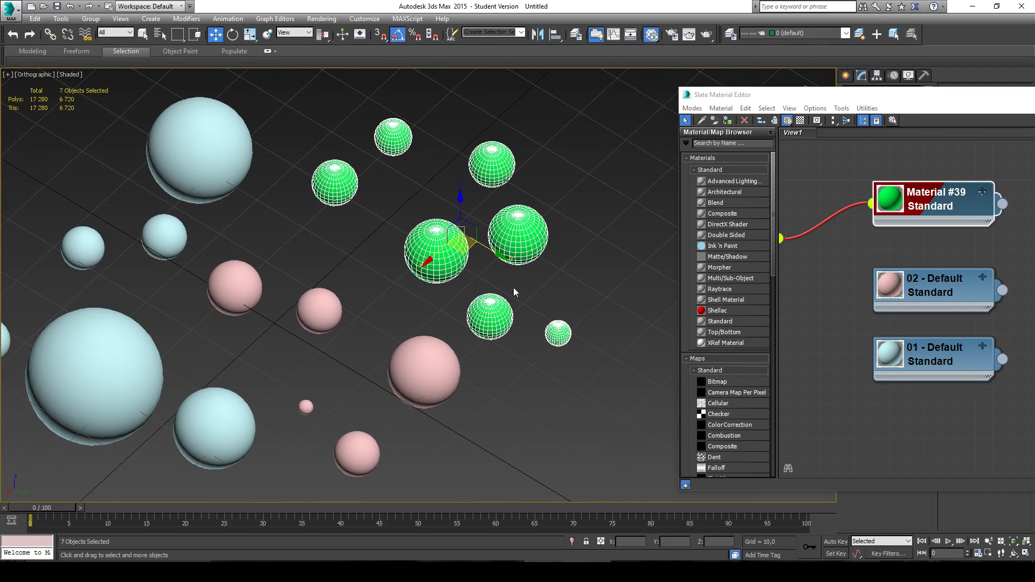
pyautogui.moveTo(447, 203); pyautogui.dragTo(539, 231, button='middle')
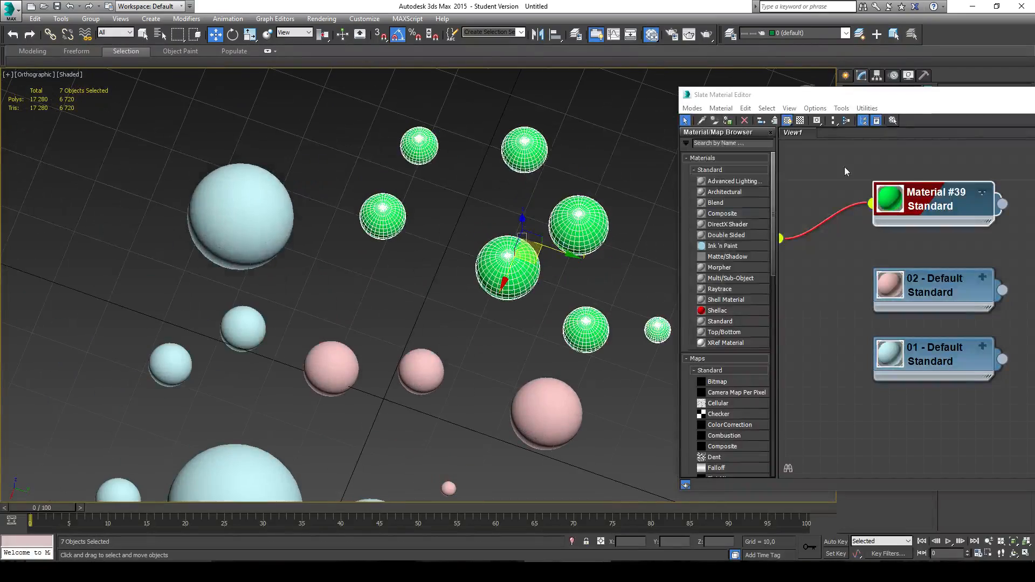
# - Move the Slate Material Editor away from the modifier settings and deselect the green spheres
pyautogui.moveTo(925, 101); pyautogui.dragTo(835, 362)
pyautogui.moveTo(516, 278); pyautogui.dragTo(495, 229, button='middle')
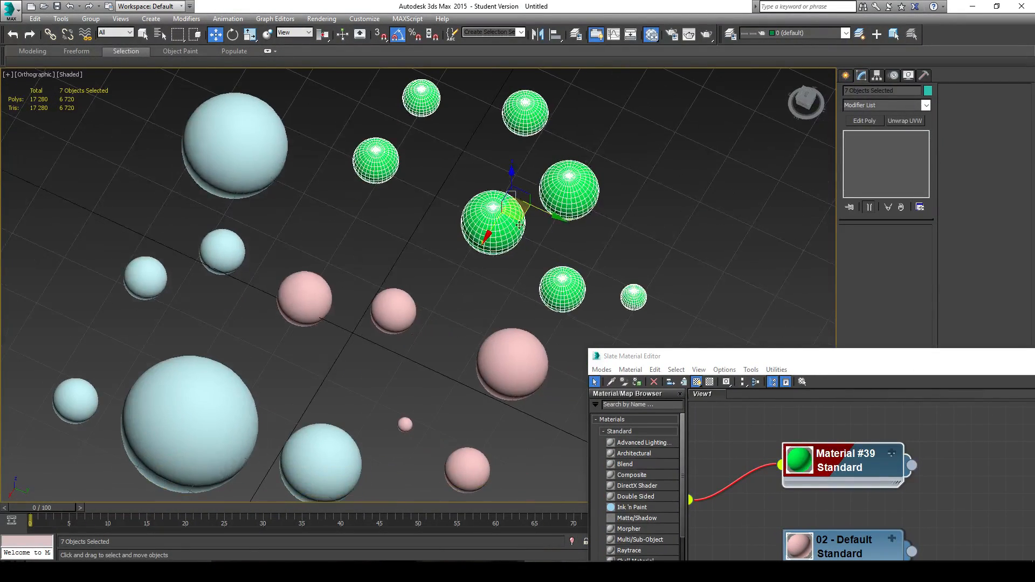
pyautogui.moveTo(614, 167); pyautogui.dragTo(624, 189, button='middle')
pyautogui.click(677, 139)
# - Examine the individual green spheres one at a time to compare their object colors
pyautogui.scroll(3, 509, 223)
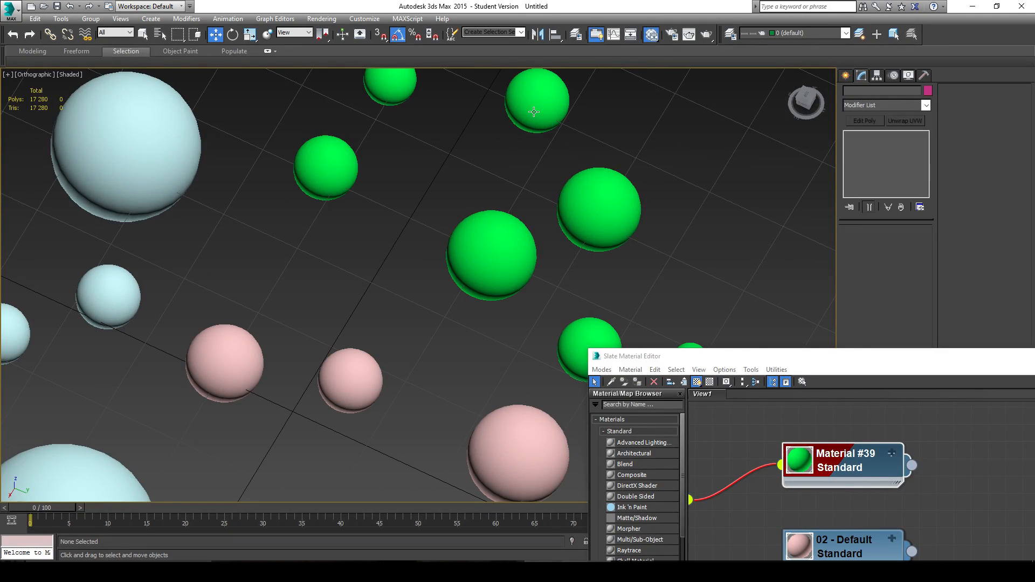
pyautogui.click(491, 267)
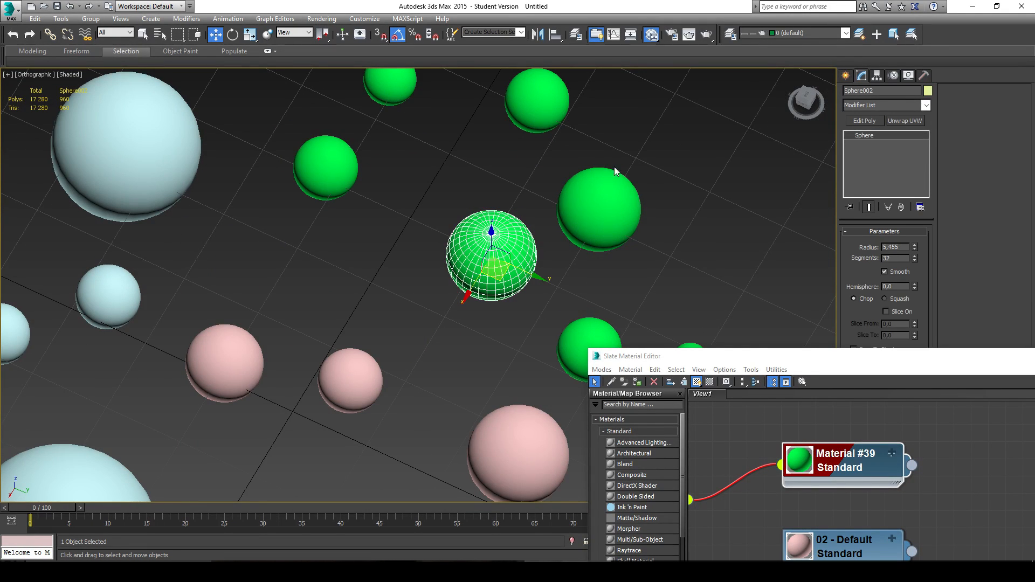
pyautogui.moveTo(669, 145); pyautogui.dragTo(687, 190, button='middle')
pyautogui.click(611, 247)
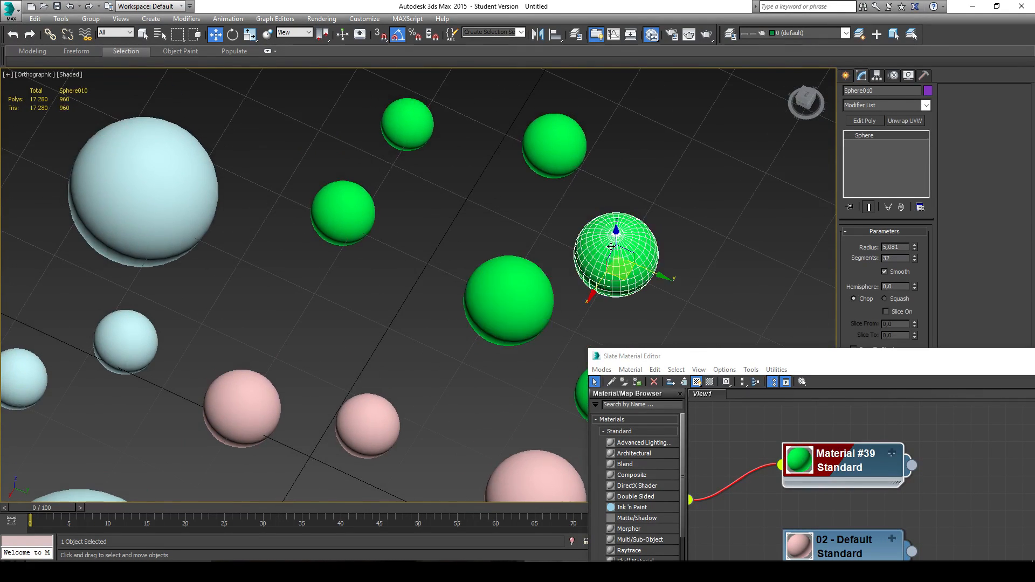
pyautogui.click(555, 148)
pyautogui.click(519, 293)
pyautogui.click(650, 238)
pyautogui.click(407, 123)
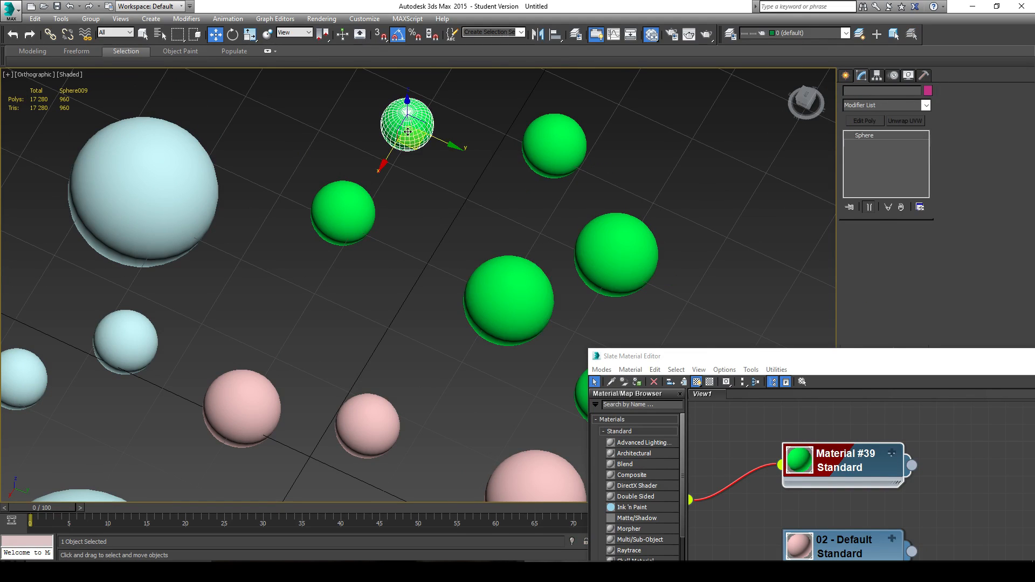
pyautogui.click(531, 151)
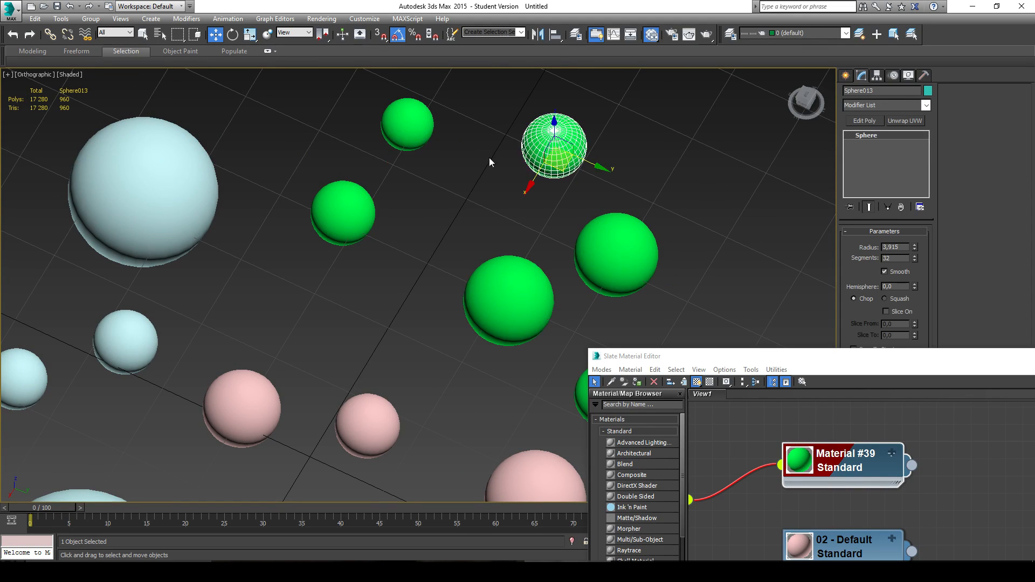
pyautogui.click(410, 128)
pyautogui.moveTo(620, 203); pyautogui.dragTo(615, 194, button='middle')
# - Select the spheres sharing Sphere009's purple object color and close the Object Color dialog
pyautogui.click(927, 91)
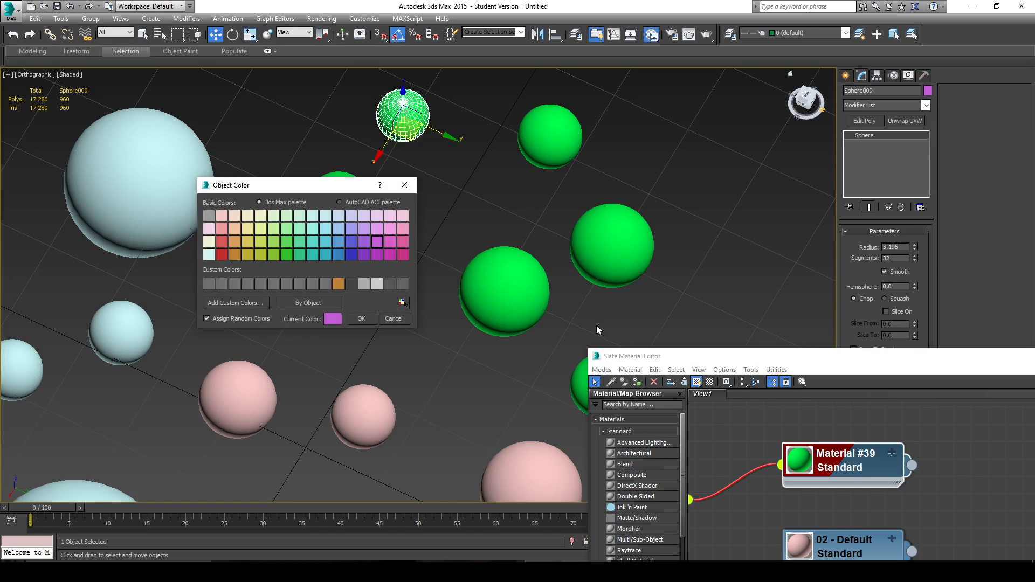
pyautogui.click(401, 303)
pyautogui.click(168, 302)
pyautogui.click(404, 185)
pyautogui.scroll(-4, 451, 193)
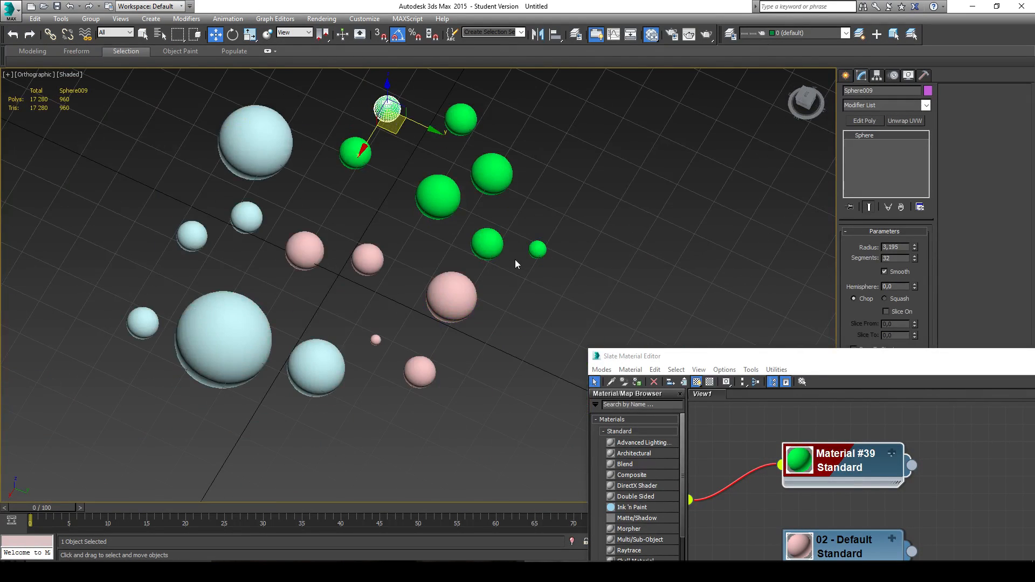
# - Select all spheres sharing the teal object color of the small pink sphere near the grid origin, and clear the selection
pyautogui.click(357, 265)
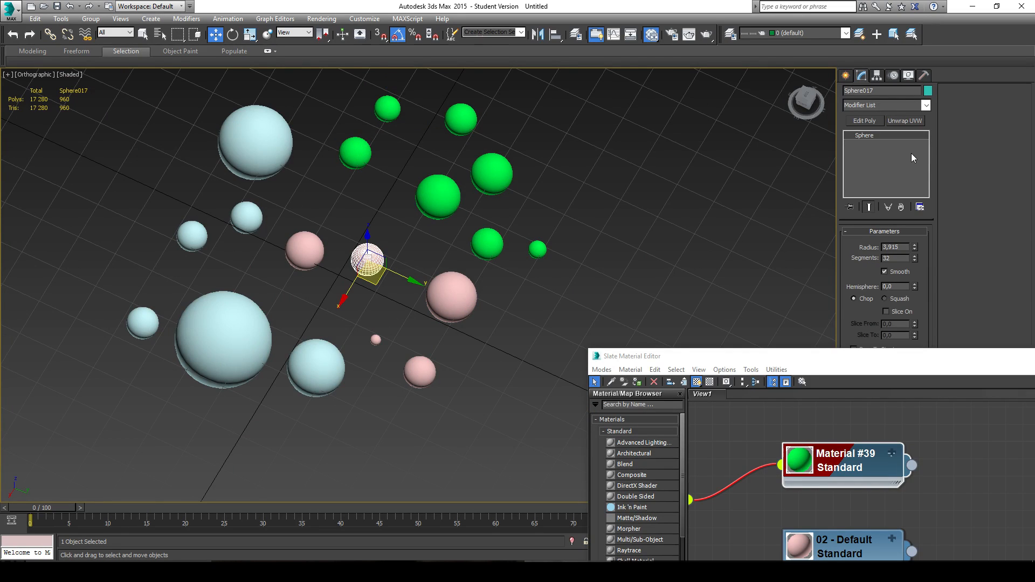
pyautogui.click(927, 90)
pyautogui.click(401, 302)
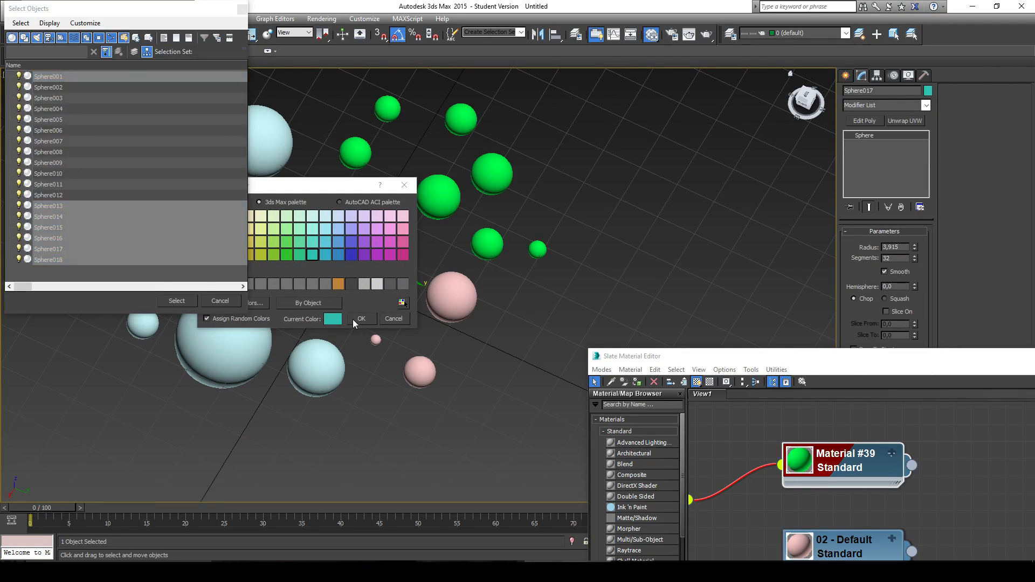
pyautogui.click(177, 300)
pyautogui.click(361, 319)
pyautogui.keyDown('alt'); pyautogui.moveTo(538, 226); pyautogui.dragTo(441, 217, button='middle'); pyautogui.keyUp('alt')
pyautogui.keyDown('alt'); pyautogui.moveTo(368, 189); pyautogui.dragTo(529, 185, button='middle'); pyautogui.keyUp('alt')
pyautogui.click(413, 203)
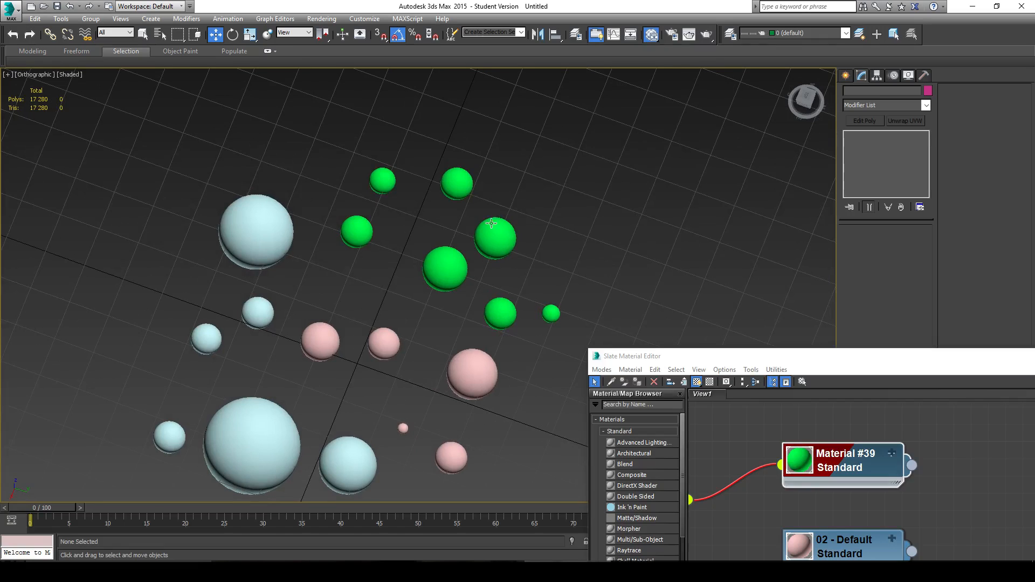
# - Open the Layer Explorer and dock it beside the viewport
pyautogui.click(730, 34)
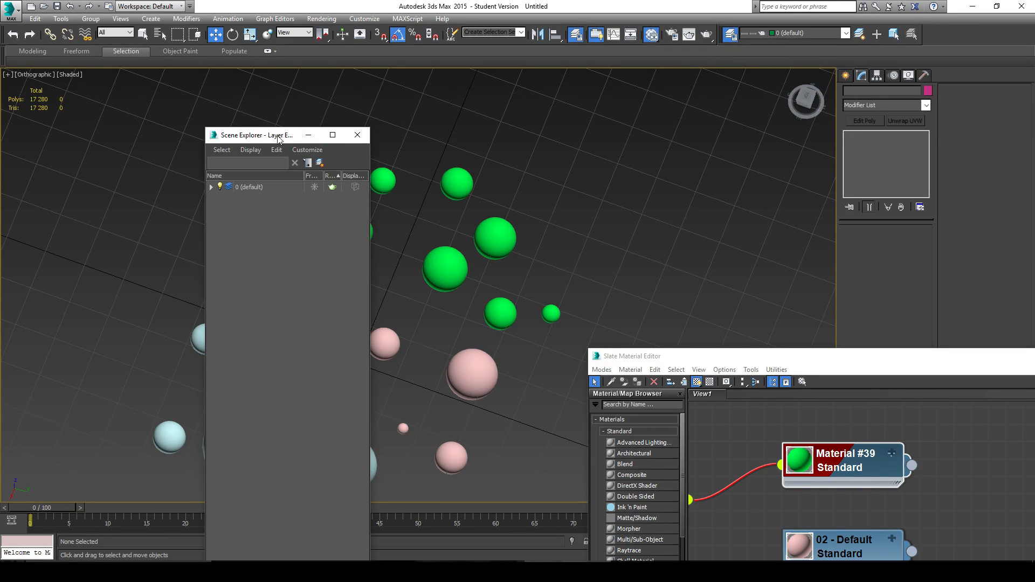
pyautogui.moveTo(278, 139); pyautogui.dragTo(22, 140)
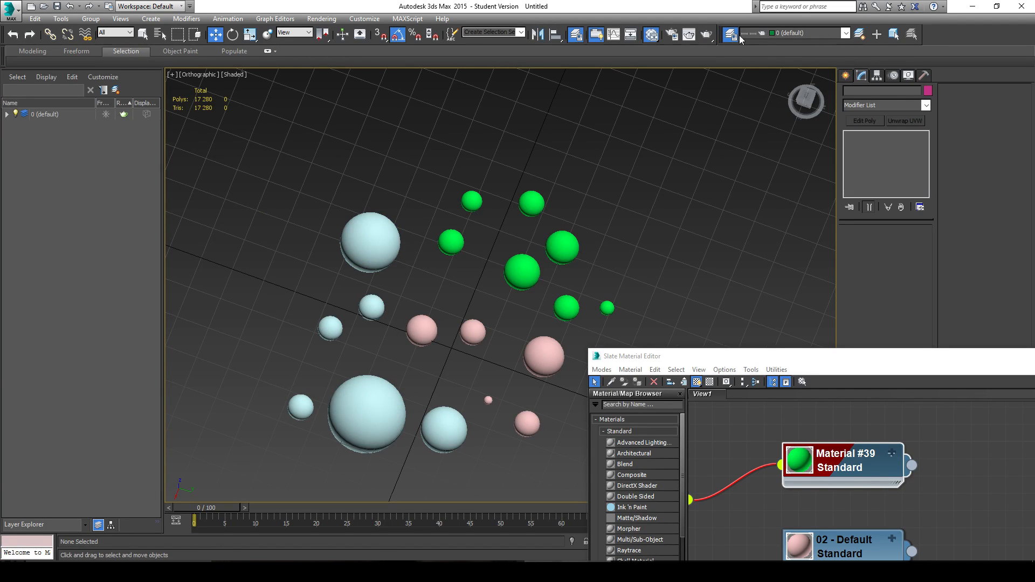
# - Undock and close the Layers toolbar, and expand the 0 (default) layer in the Layer Explorer
pyautogui.moveTo(740, 38); pyautogui.dragTo(787, 139)
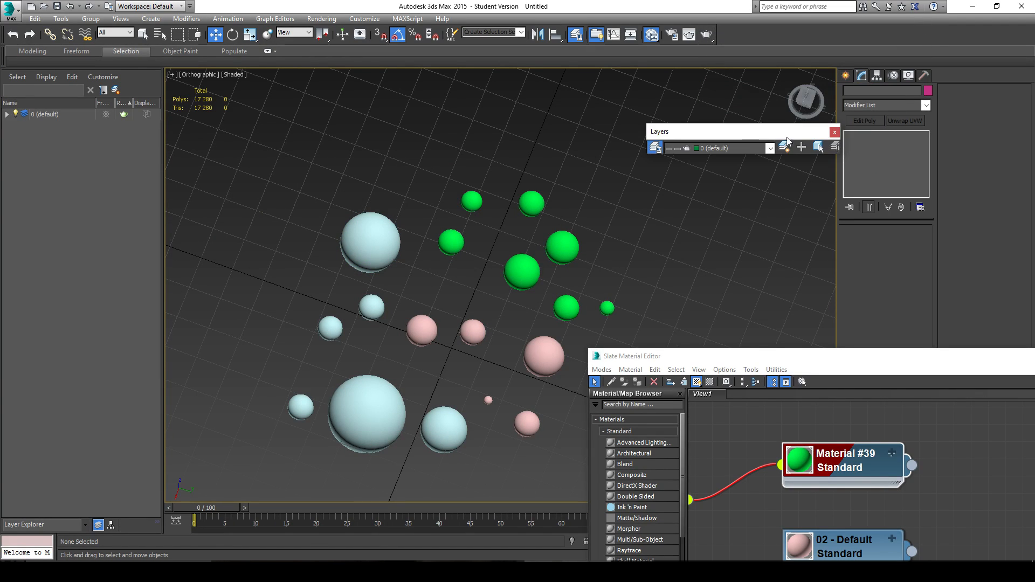
pyautogui.click(834, 132)
pyautogui.click(7, 114)
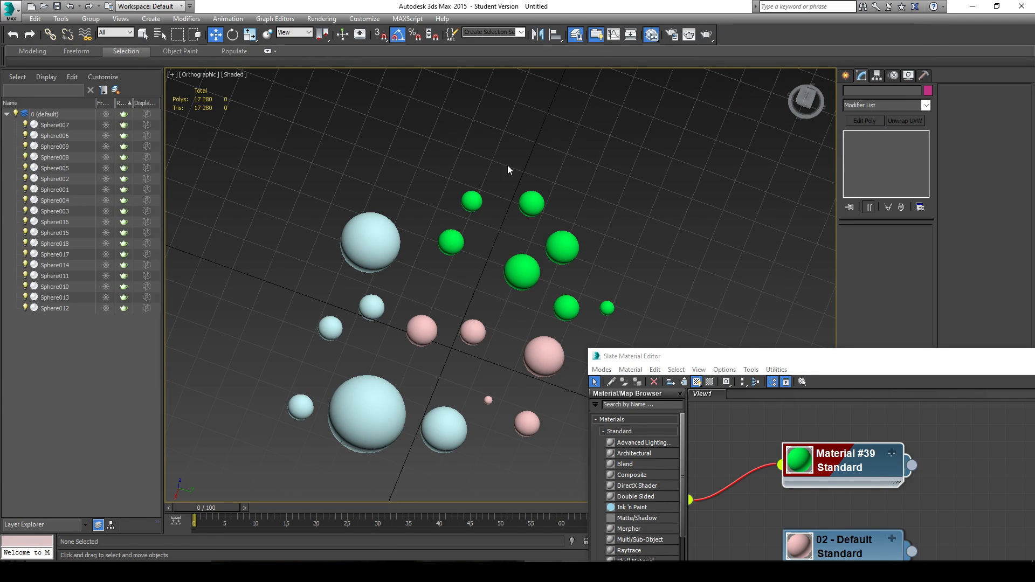
# - Close the Slate Material Editor and the docked Layer Explorer to free up the viewport
pyautogui.keyDown('alt'); pyautogui.moveTo(508, 169); pyautogui.dragTo(622, 133, button='middle'); pyautogui.keyUp('alt')
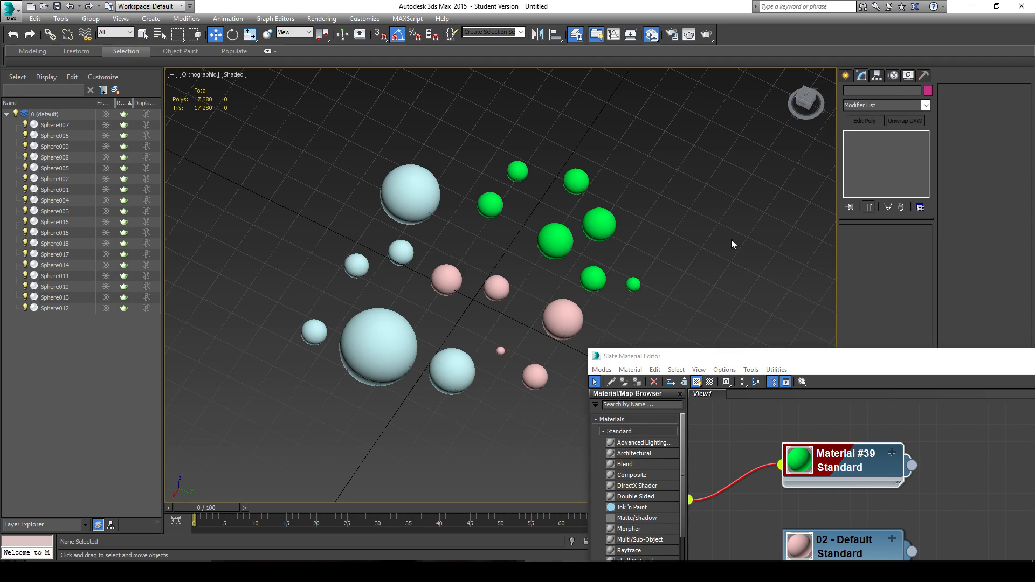
pyautogui.moveTo(721, 216); pyautogui.dragTo(688, 201, button='middle')
pyautogui.moveTo(860, 363); pyautogui.dragTo(492, 263)
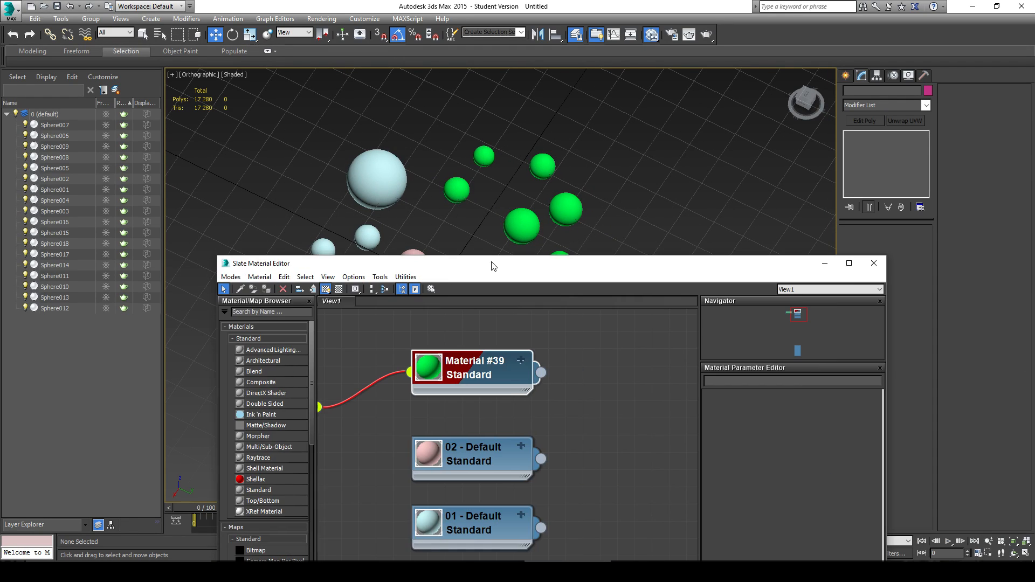
pyautogui.click(874, 262)
pyautogui.moveTo(593, 159); pyautogui.dragTo(628, 207, button='middle')
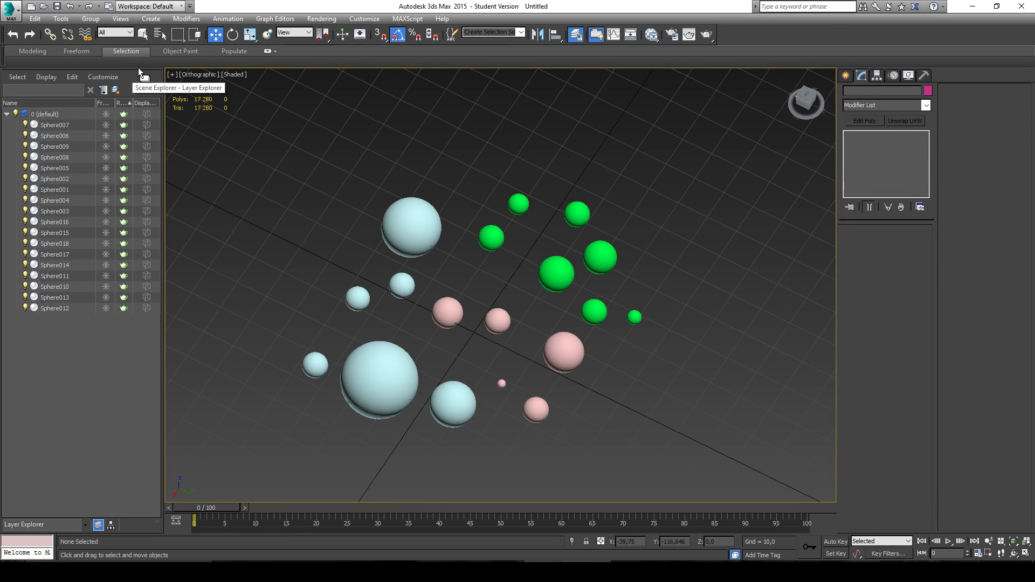
pyautogui.moveTo(138, 72); pyautogui.dragTo(495, 124)
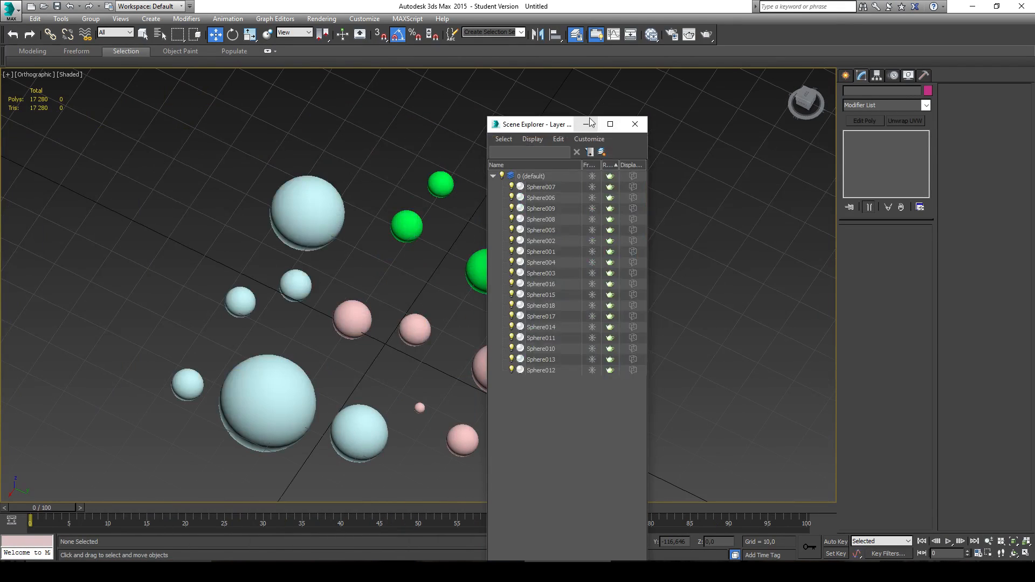
pyautogui.click(636, 126)
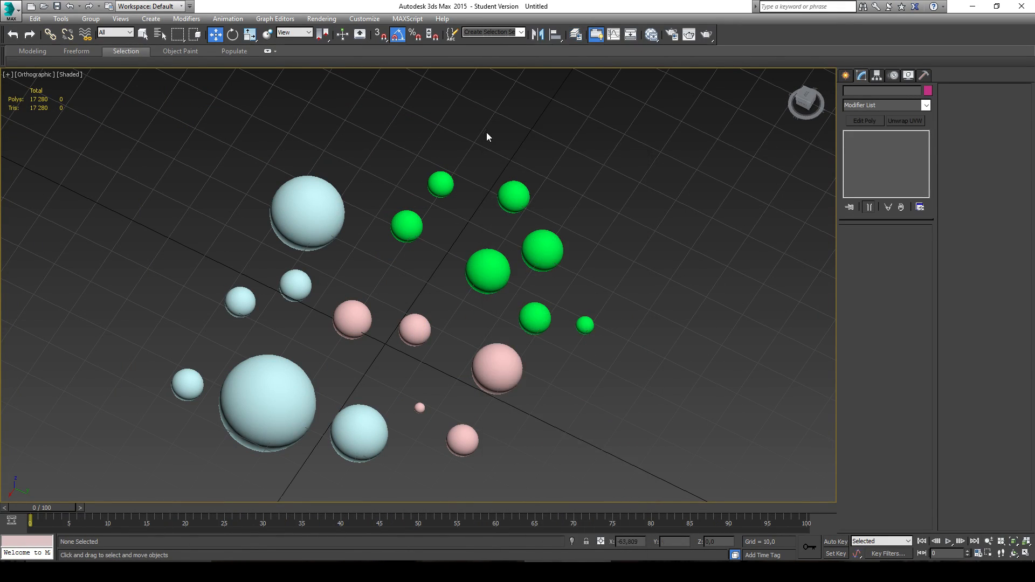
# - Display the Layers toolbar and dock it at the end of the main toolbar
pyautogui.moveTo(374, 102); pyautogui.dragTo(374, 125, button='middle')
pyautogui.rightClick(755, 35)
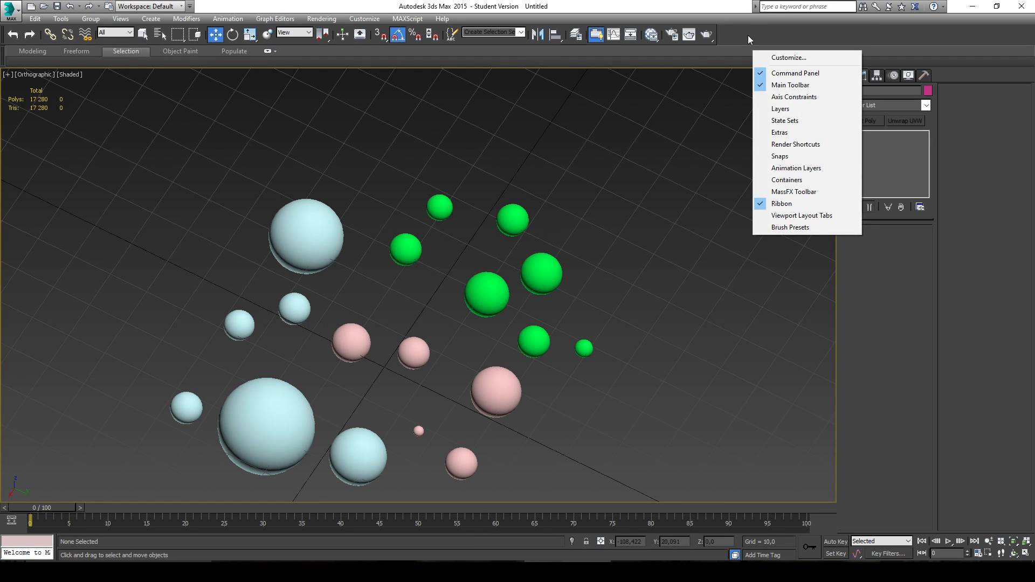
pyautogui.click(811, 109)
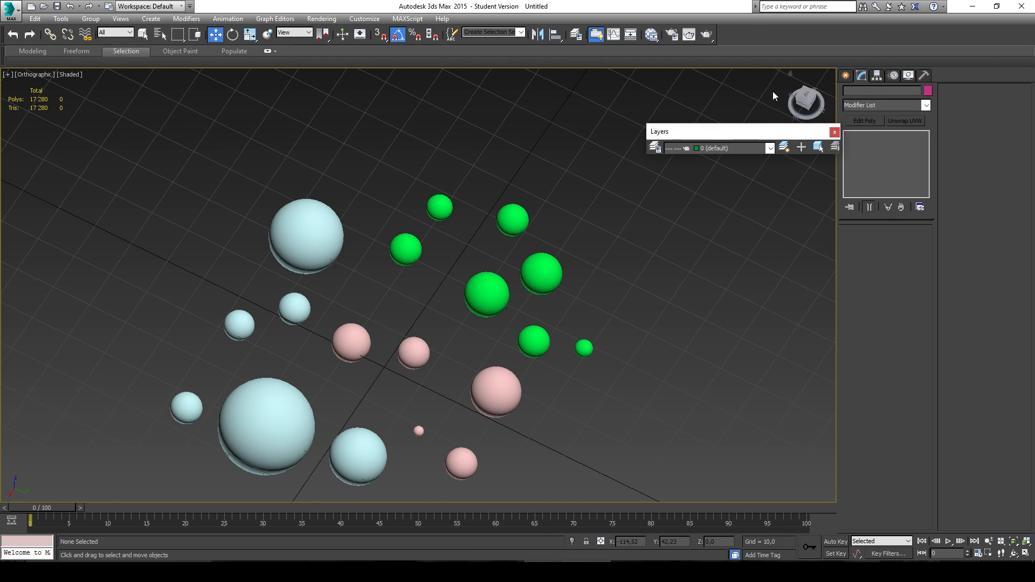
pyautogui.moveTo(720, 133); pyautogui.dragTo(845, 45)
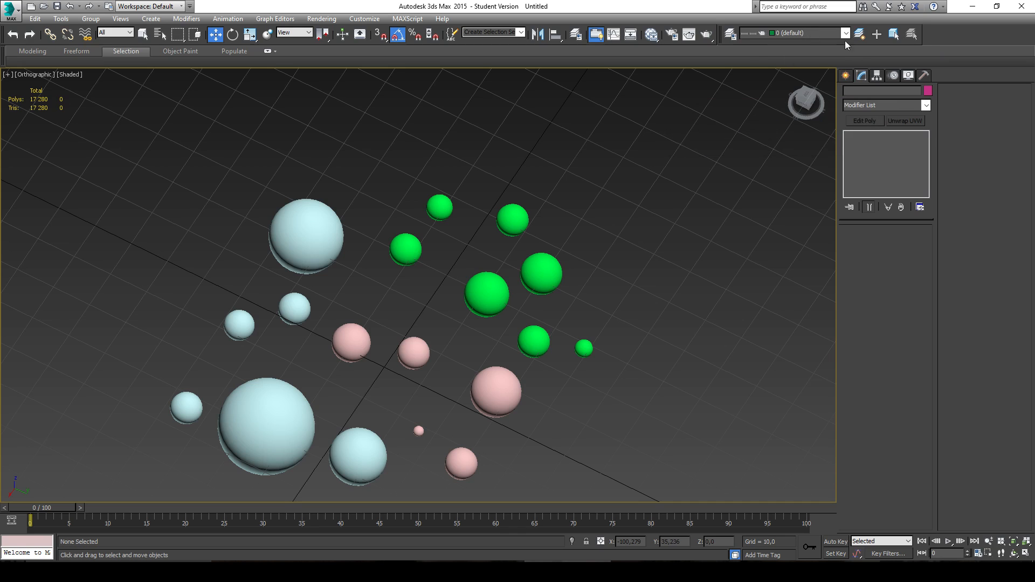
# - Select the largest pink sphere with the four nearest green ones, and move them to a new layer named Boules 1
pyautogui.moveTo(547, 219); pyautogui.dragTo(620, 181, button='middle')
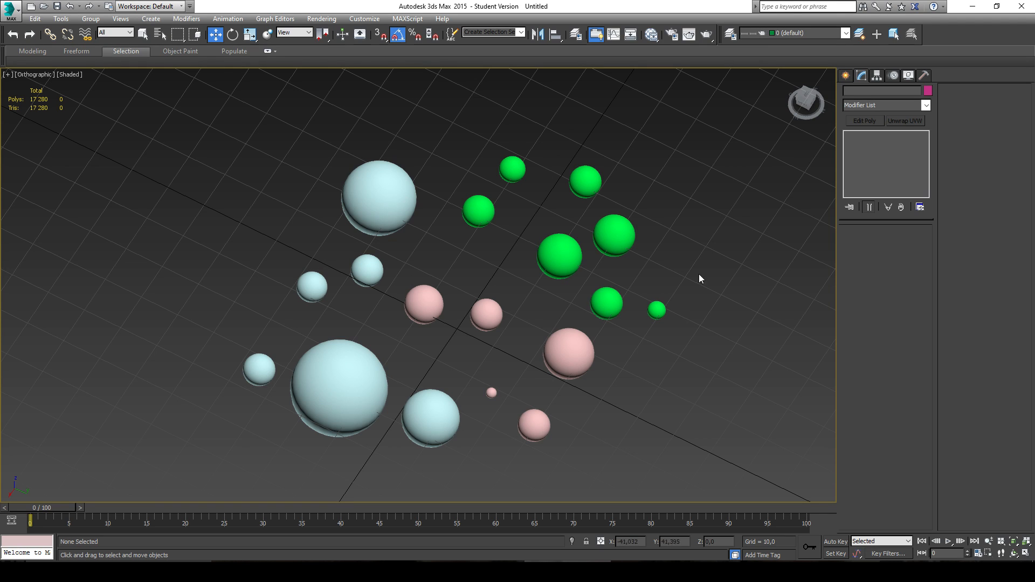
pyautogui.moveTo(539, 370); pyautogui.dragTo(535, 383)
pyautogui.moveTo(747, 200); pyautogui.dragTo(716, 248)
pyautogui.moveTo(560, 370); pyautogui.dragTo(555, 371)
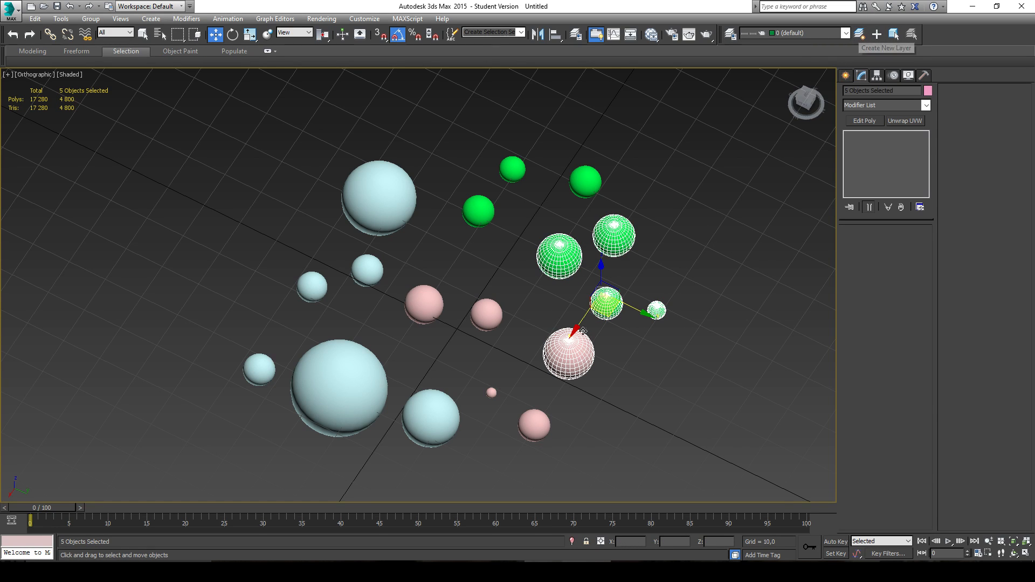
pyautogui.click(864, 36)
pyautogui.moveTo(548, 275); pyautogui.dragTo(373, 287)
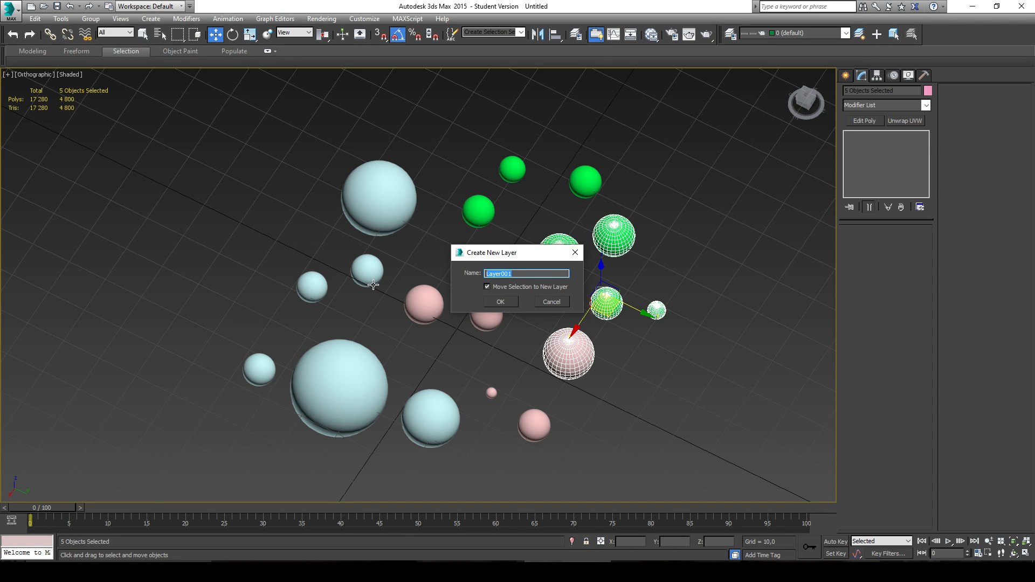
pyautogui.write('Boules 1')
pyautogui.click(500, 302)
# - Select the seven spheres in the rear group (three light-blue, two green, two pink) and move them to a new layer named Boules 2
pyautogui.keyDown('alt'); pyautogui.moveTo(639, 218); pyautogui.dragTo(632, 215, button='middle'); pyautogui.keyUp('alt')
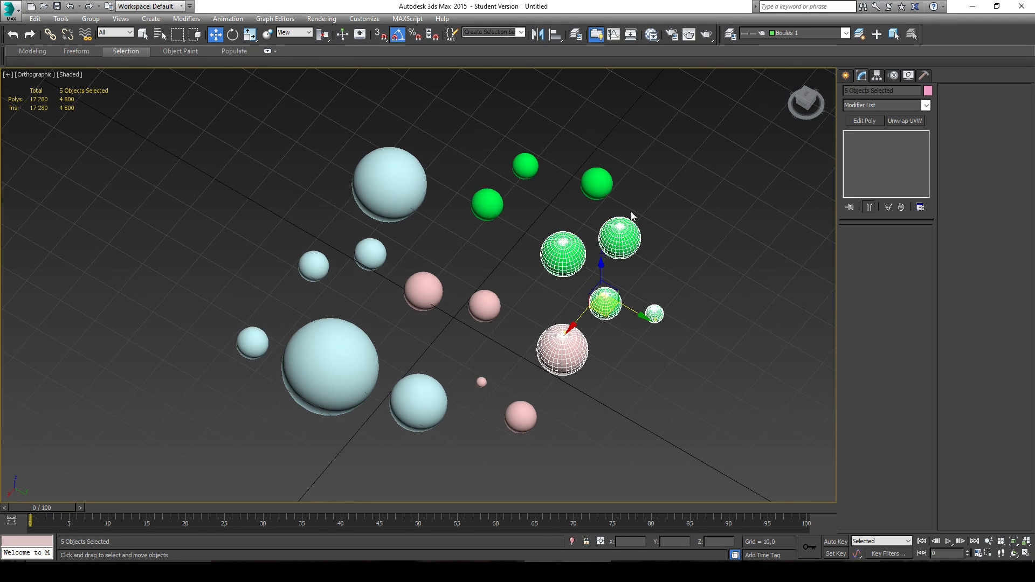
pyautogui.moveTo(498, 319); pyautogui.dragTo(515, 309)
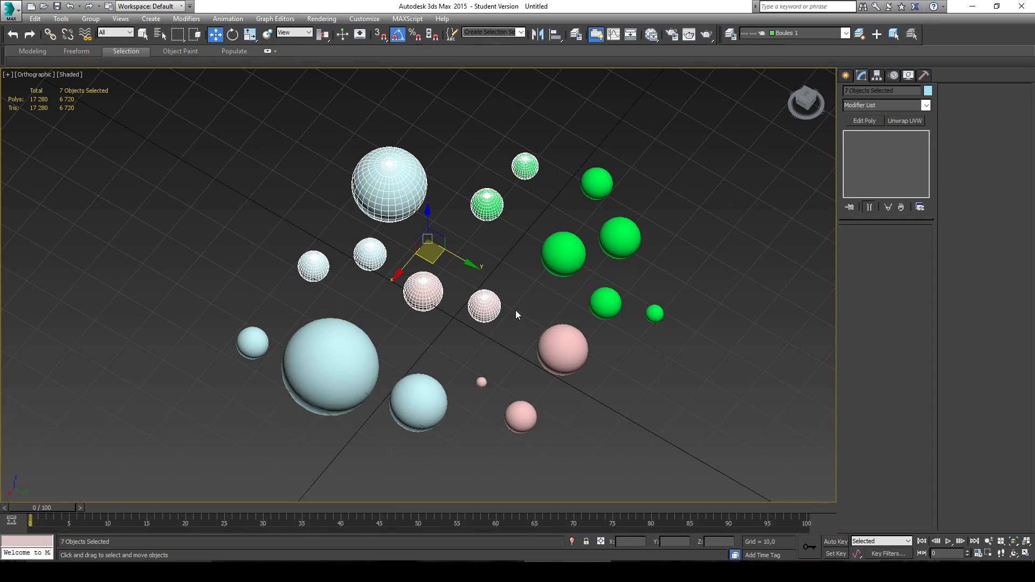
pyautogui.click(877, 33)
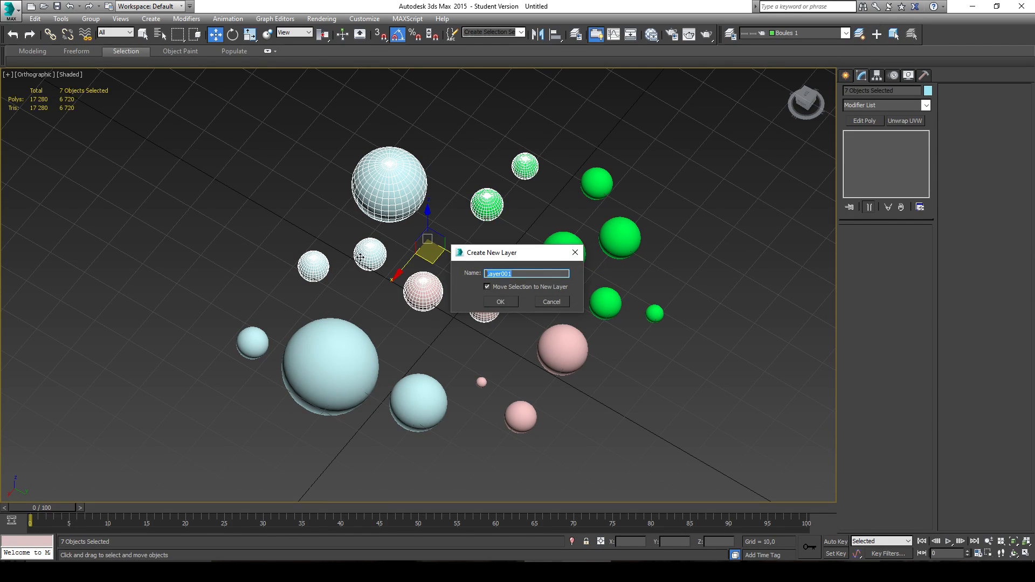
pyautogui.write('Boules 2')
pyautogui.click(507, 302)
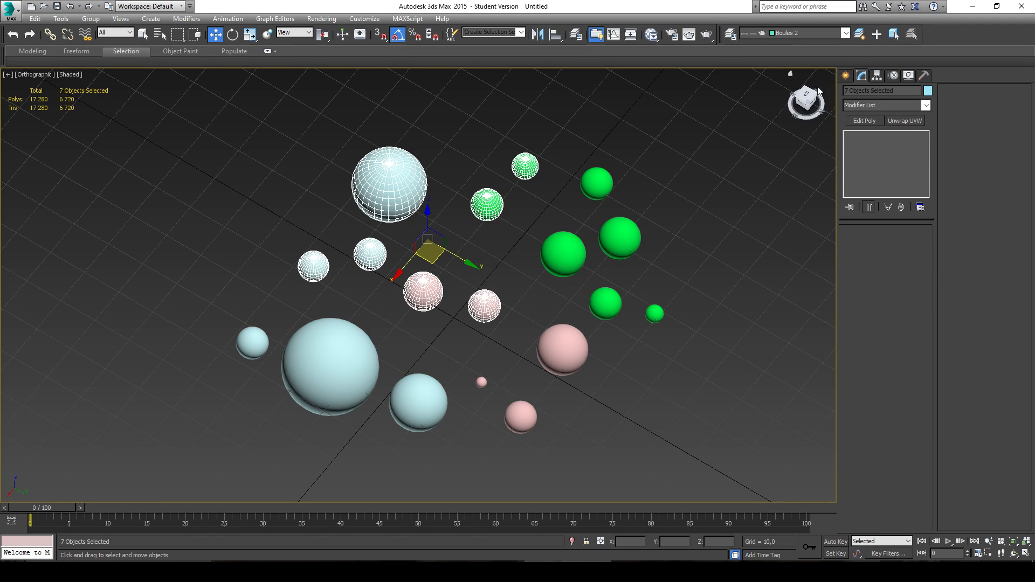
# - Make Boules 1 the current layer and select all objects on it
pyautogui.click(733, 132)
pyautogui.click(824, 34)
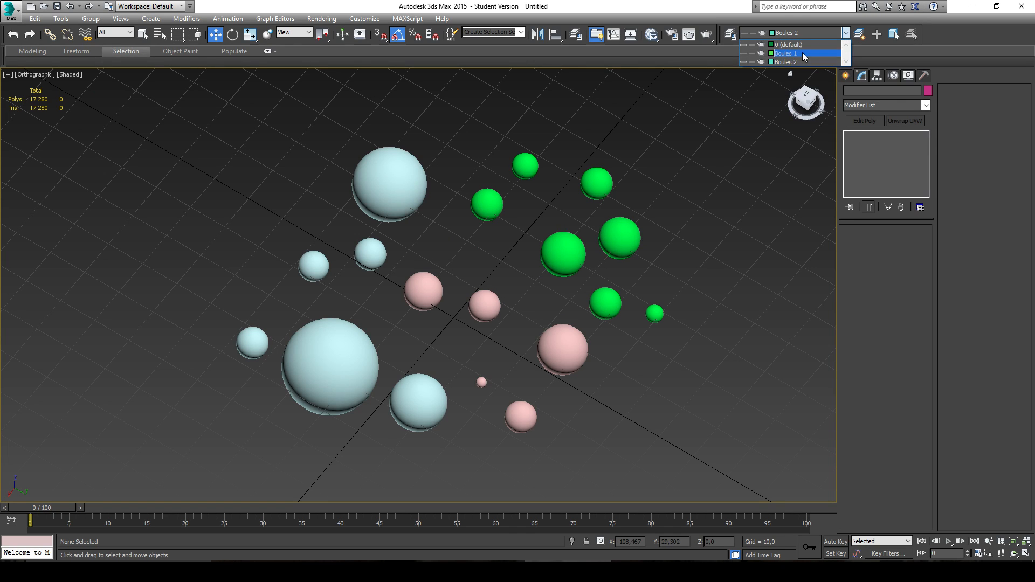
pyautogui.click(802, 53)
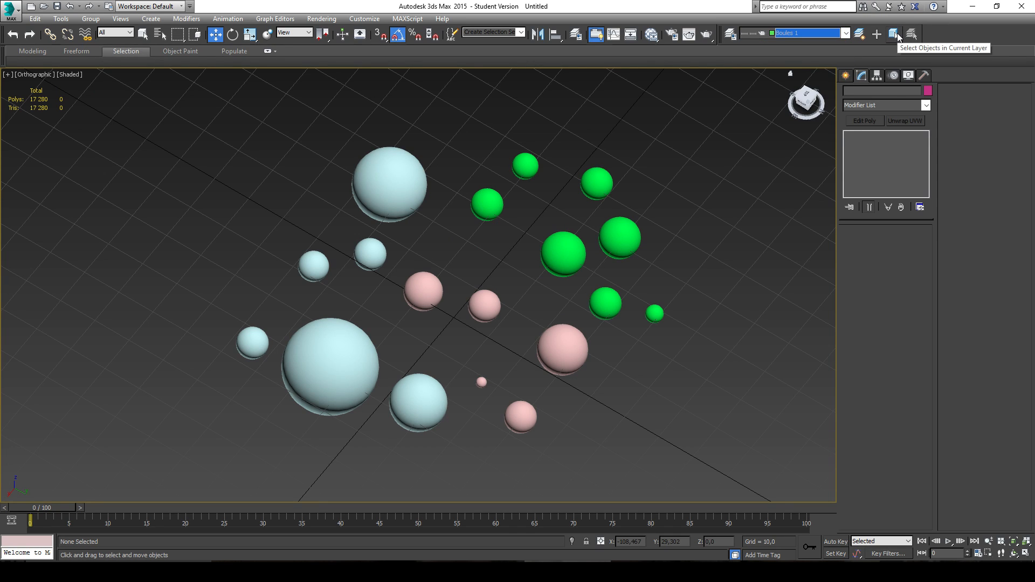
pyautogui.click(894, 34)
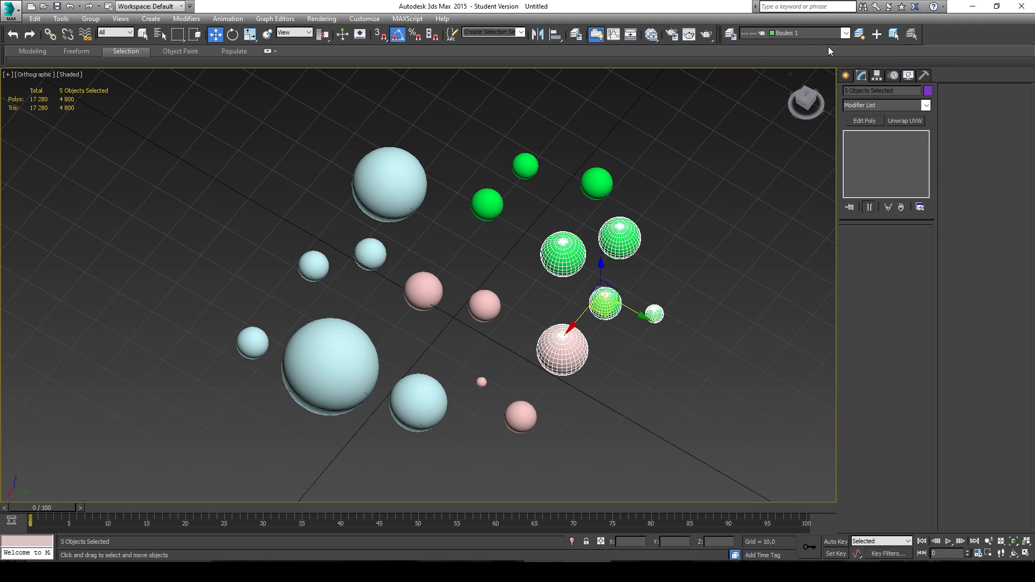
# - Add the front pink sphere and the two large front light-blue spheres to the Boules 1 layer, and select the layer's objects
pyautogui.keyDown('ctrl'); pyautogui.click(519, 416); pyautogui.keyUp('ctrl')
pyautogui.keyDown('ctrl'); pyautogui.click(437, 401); pyautogui.keyUp('ctrl')
pyautogui.keyDown('ctrl'); pyautogui.click(345, 372); pyautogui.keyUp('ctrl')
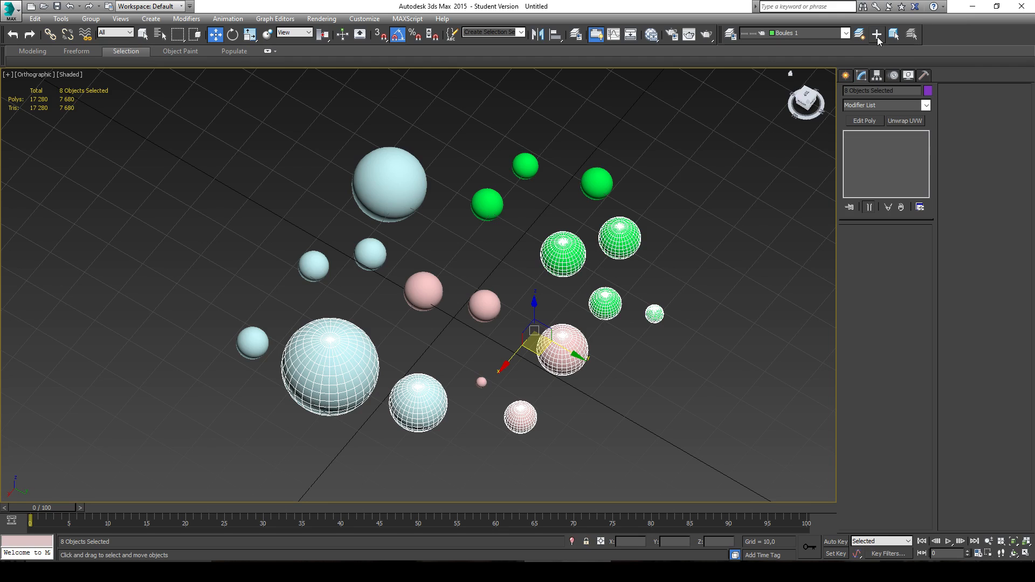
pyautogui.click(828, 94)
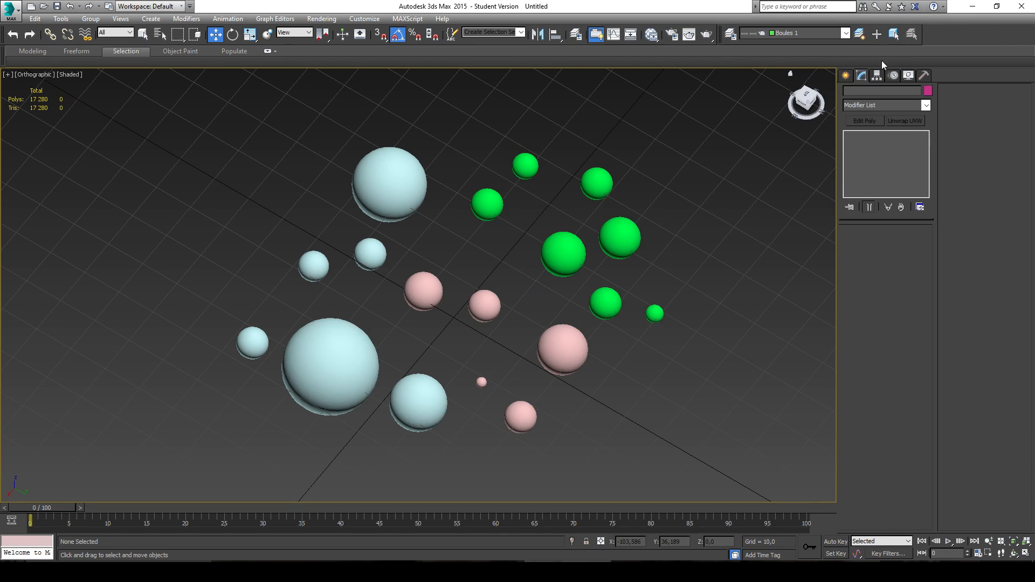
pyautogui.click(893, 34)
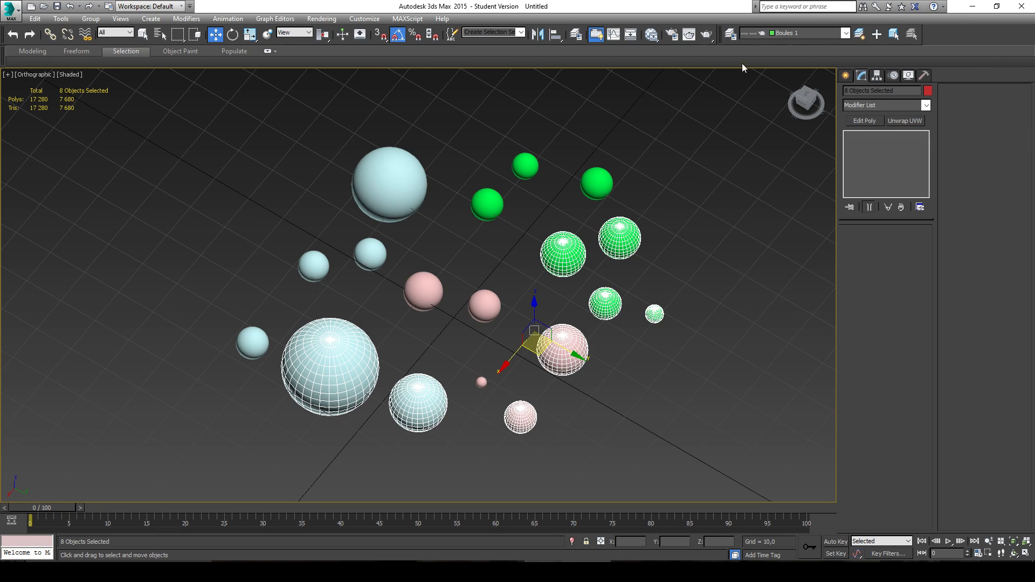
# - Open the Layer Explorer docked beside the viewport and expand the Boules 2, Boules 1 and 0 (default) layers
pyautogui.click(731, 34)
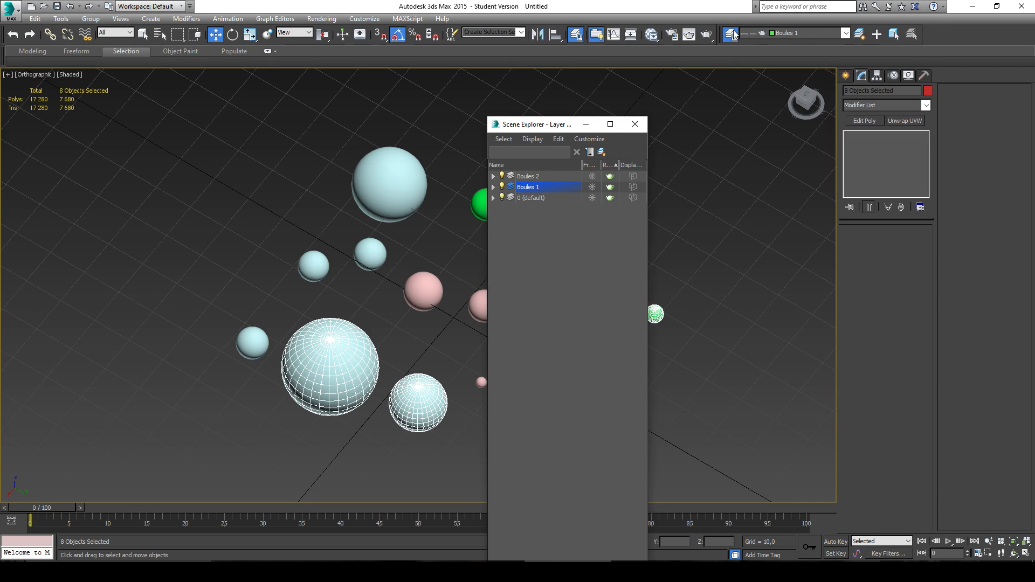
pyautogui.moveTo(550, 128); pyautogui.dragTo(105, 162)
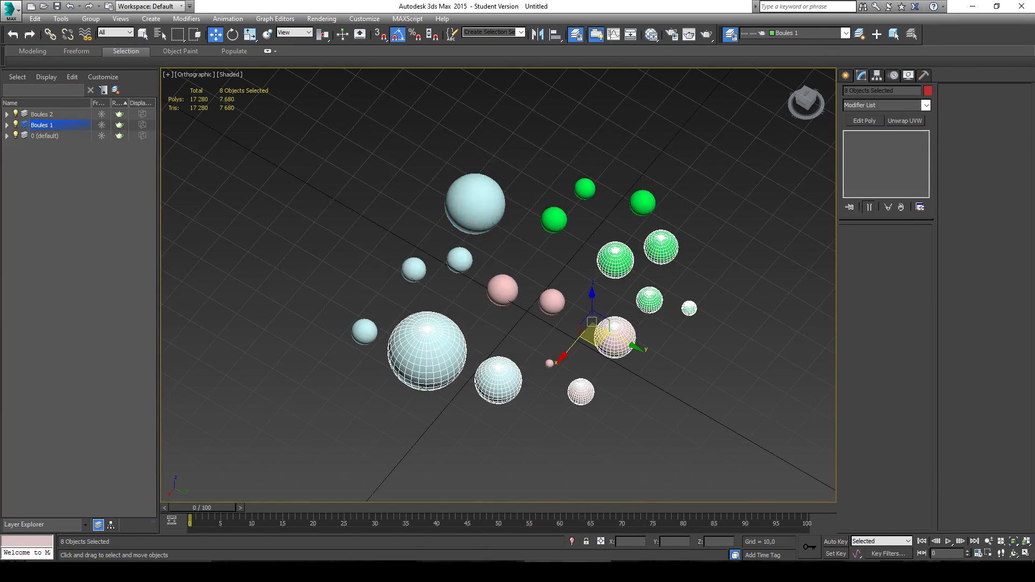
pyautogui.click(7, 125)
pyautogui.click(6, 114)
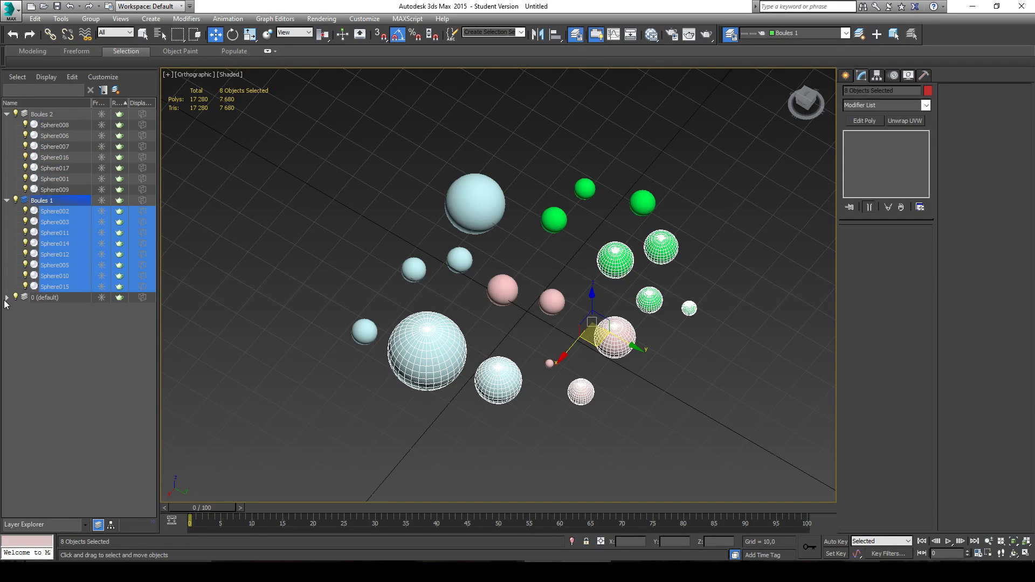
pyautogui.click(4, 304)
pyautogui.click(7, 297)
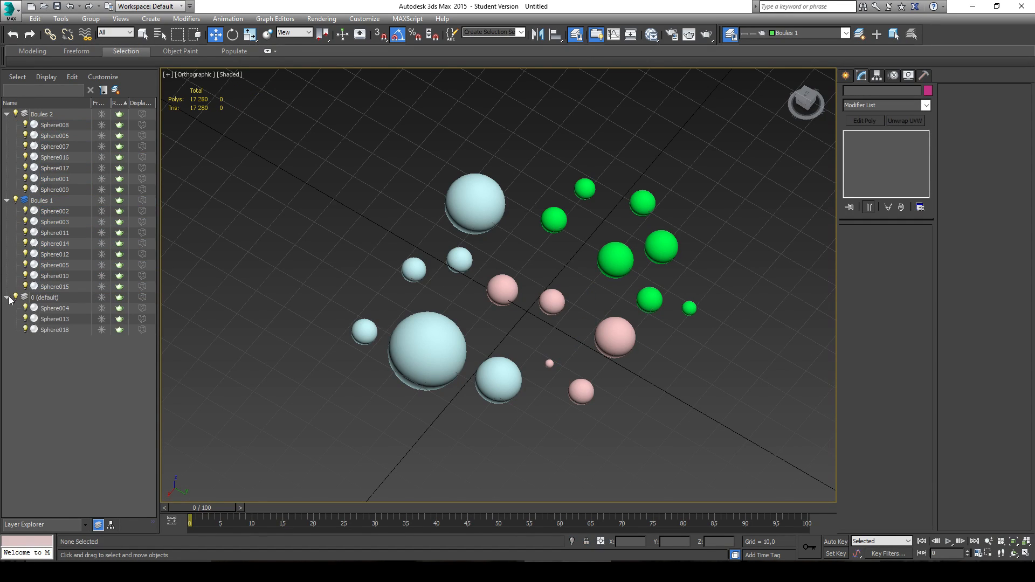
# - Create a new layer nested under Boules 1 in the Layer Explorer
pyautogui.click(47, 201)
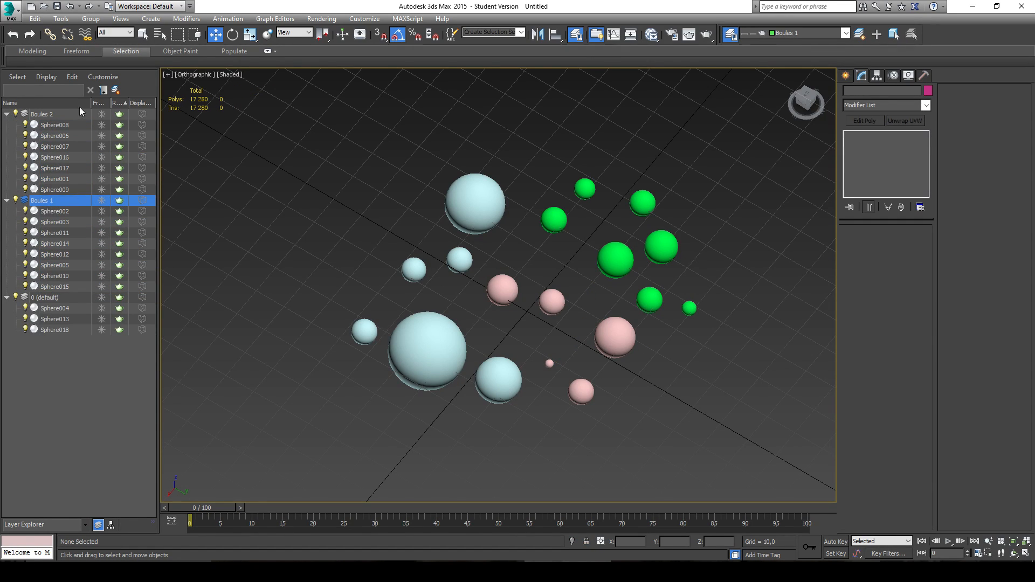
pyautogui.click(115, 90)
pyautogui.doubleClick(58, 234)
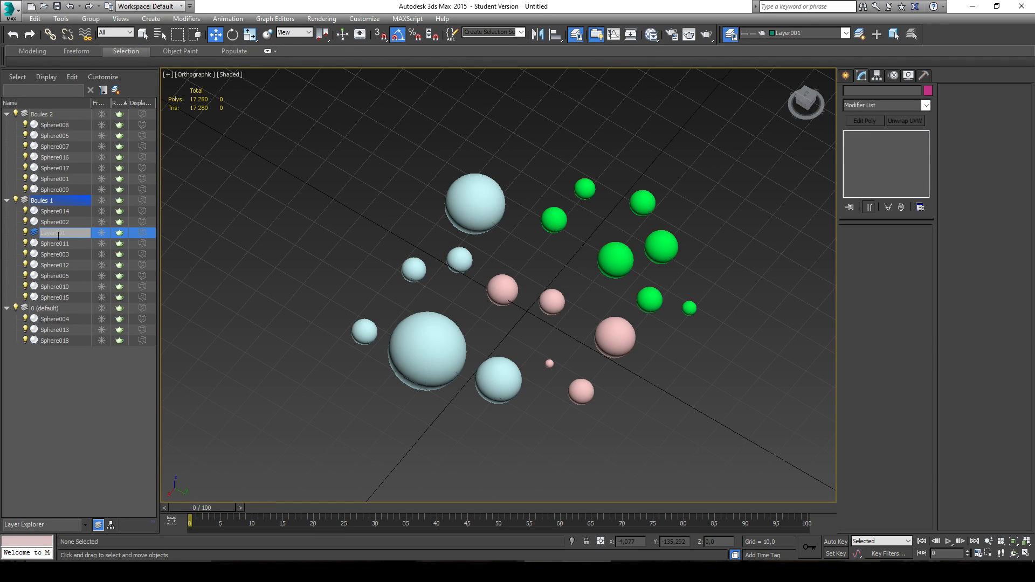
pyautogui.press('Return')
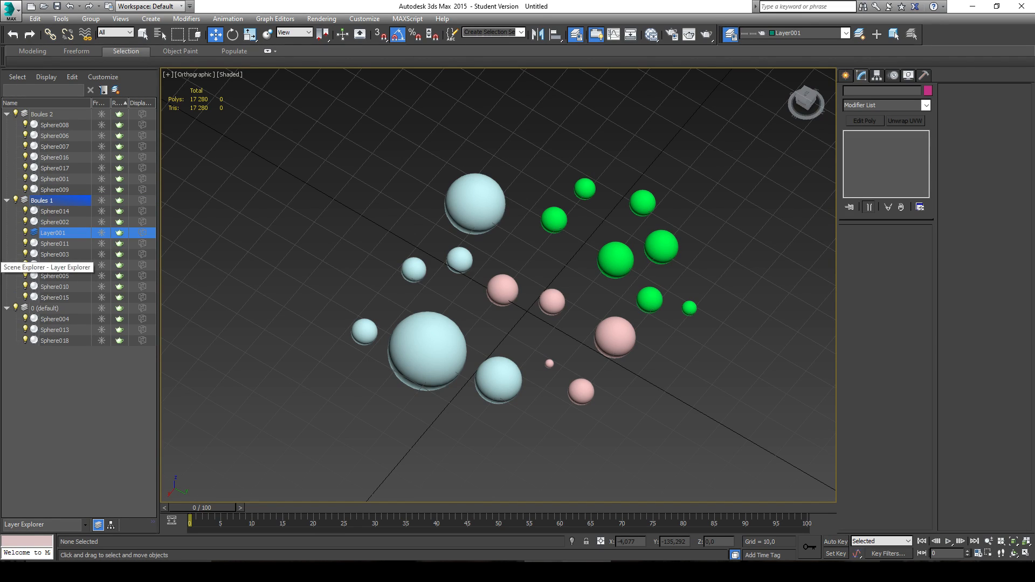
# - Rename the new sublayer under Boules 1 as souslayer
pyautogui.press('s')
pyautogui.press('a')
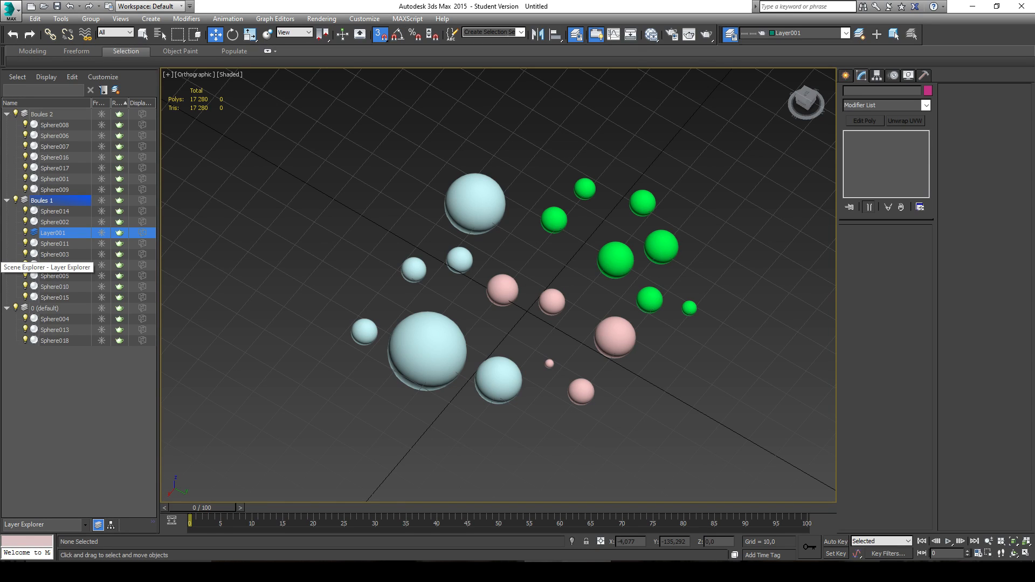
pyautogui.press('e')
pyautogui.press('r')
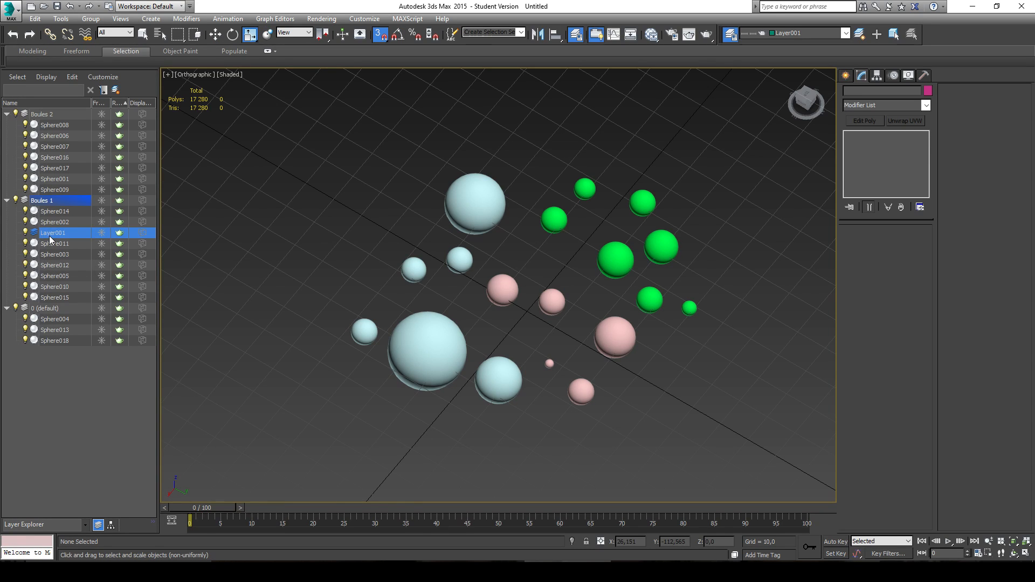
pyautogui.doubleClick(70, 232)
pyautogui.write('sc')
pyautogui.write('uslayer')
pyautogui.press('Return')
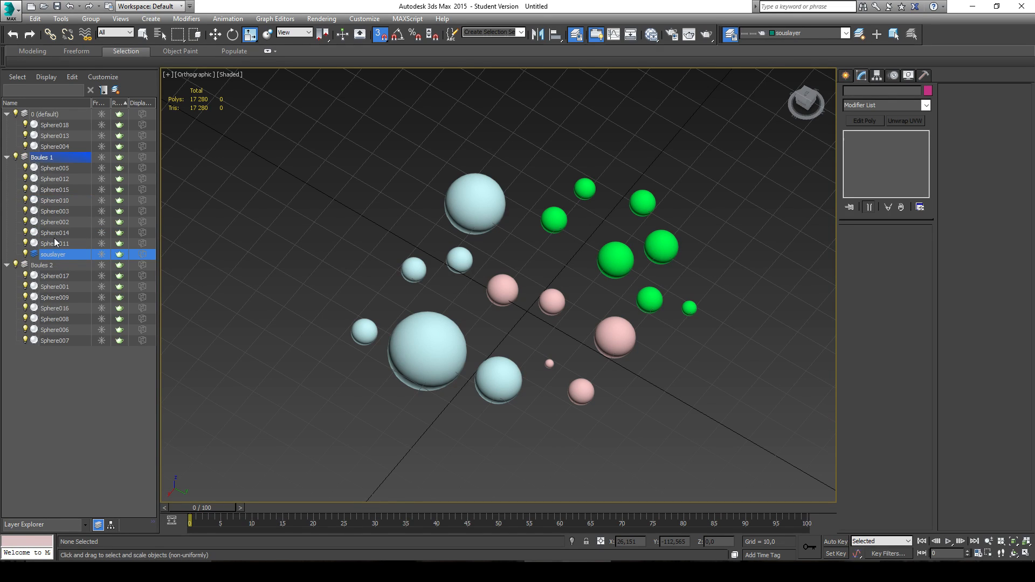
# - Move Sphere005 from Boules 1 into the souslayer sublayer, and select Sphere014
pyautogui.click(56, 243)
pyautogui.keyDown('shift'); pyautogui.click(61, 170); pyautogui.keyUp('shift')
pyautogui.moveTo(59, 171); pyautogui.dragTo(50, 255)
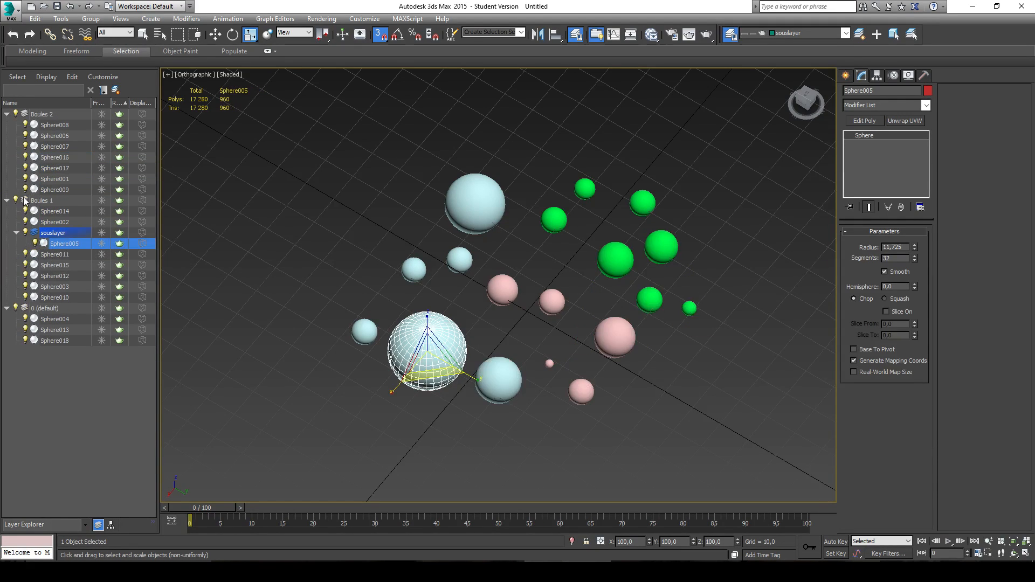
pyautogui.click(60, 235)
pyautogui.click(47, 211)
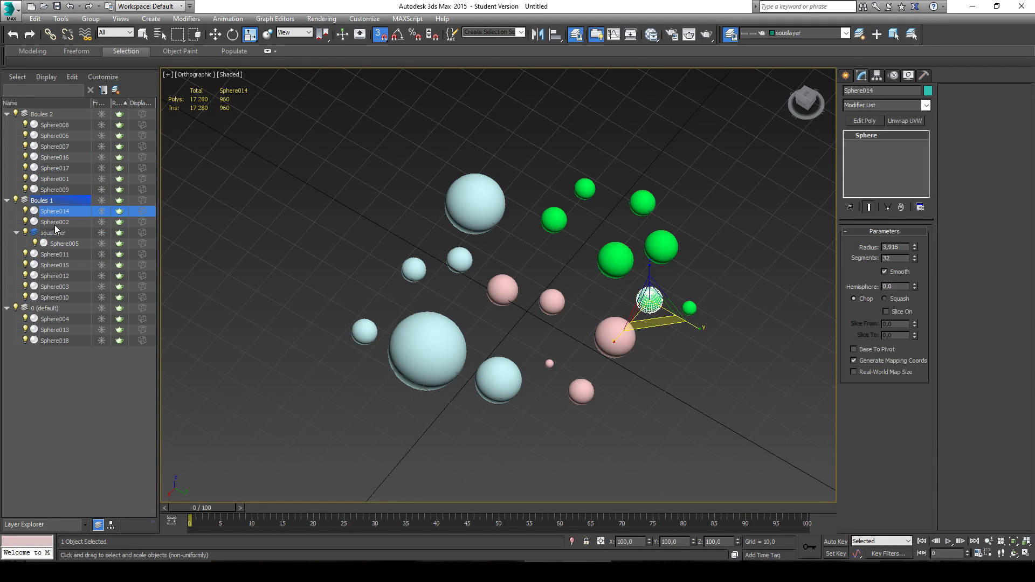
# - Move Sphere014, Sphere002 and all the other spheres remaining directly in Boules 1 into the souslayer sublayer
pyautogui.keyDown('shift'); pyautogui.click(55, 221); pyautogui.keyUp('shift')
pyautogui.moveTo(56, 222); pyautogui.dragTo(59, 236)
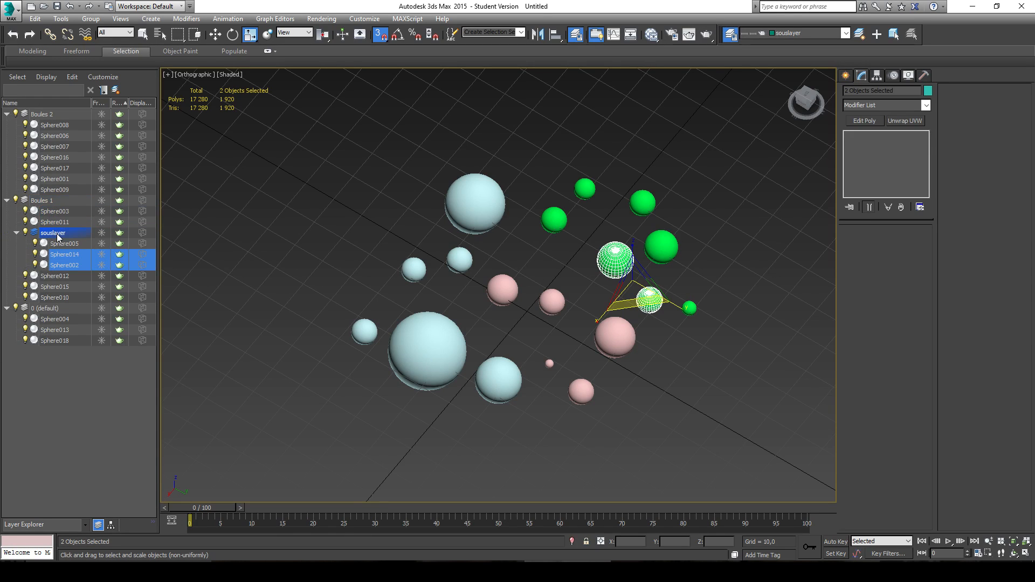
pyautogui.click(54, 210)
pyautogui.keyDown('ctrl'); pyautogui.click(55, 221); pyautogui.keyUp('ctrl')
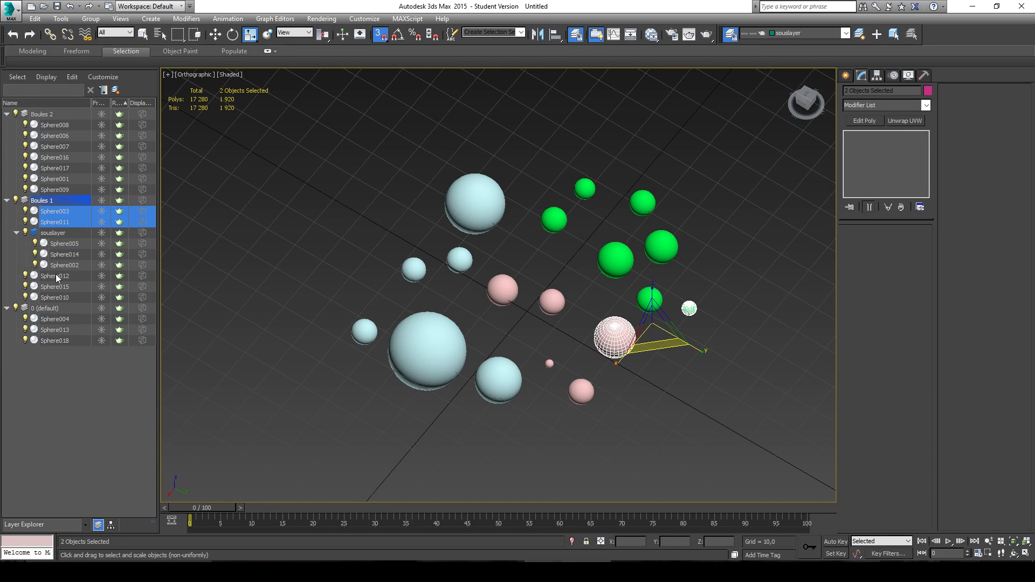
pyautogui.keyDown('ctrl'); pyautogui.click(56, 276); pyautogui.keyUp('ctrl')
pyautogui.keyDown('ctrl'); pyautogui.click(56, 286); pyautogui.keyUp('ctrl')
pyautogui.keyDown('ctrl'); pyautogui.click(59, 296); pyautogui.keyUp('ctrl')
pyautogui.moveTo(59, 297); pyautogui.dragTo(36, 214)
pyautogui.click(36, 213)
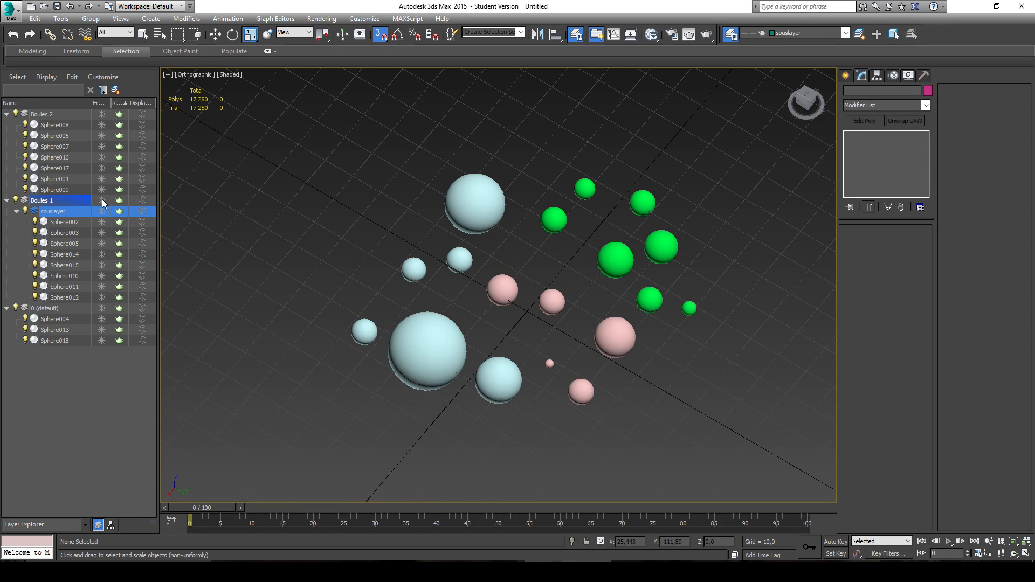
# - Toggle the visibility of the souslayer sublayer off and on in the Layer Explorer, leaving it visible and expanded
pyautogui.click(26, 211)
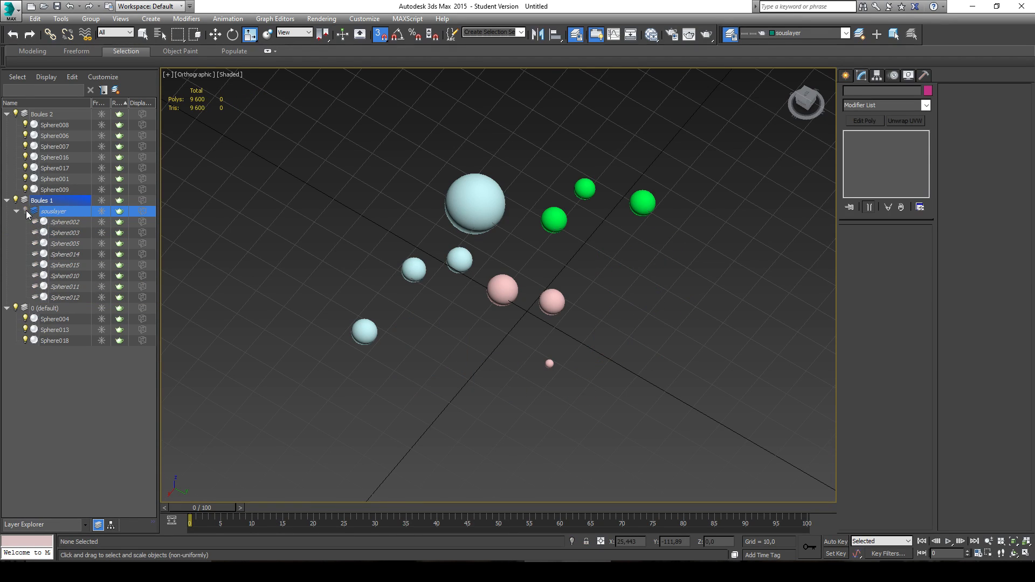
pyautogui.doubleClick(26, 211)
pyautogui.click(27, 211)
pyautogui.click(26, 211)
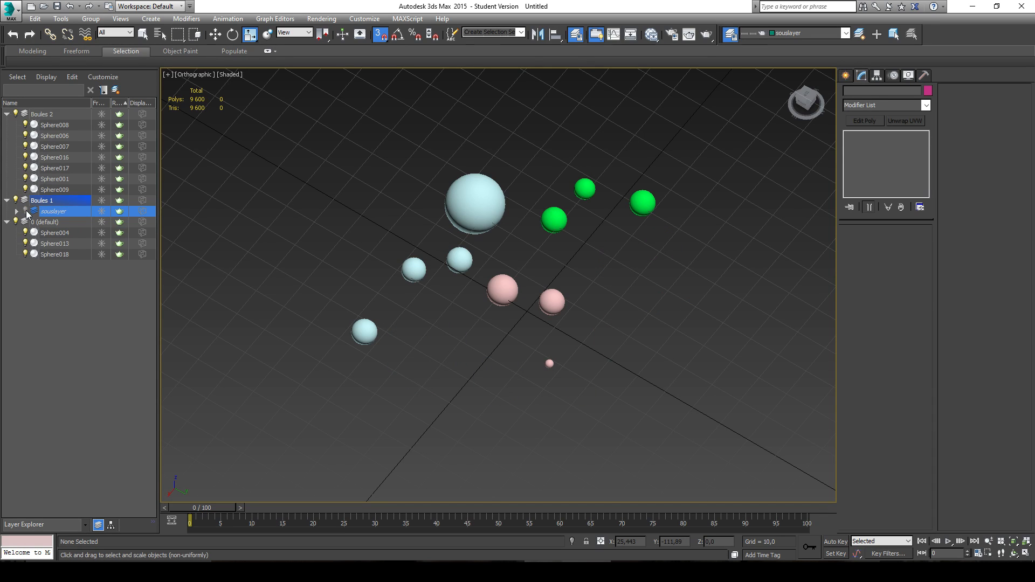
pyautogui.click(26, 211)
pyautogui.click(26, 211)
pyautogui.click(26, 211)
pyautogui.click(17, 211)
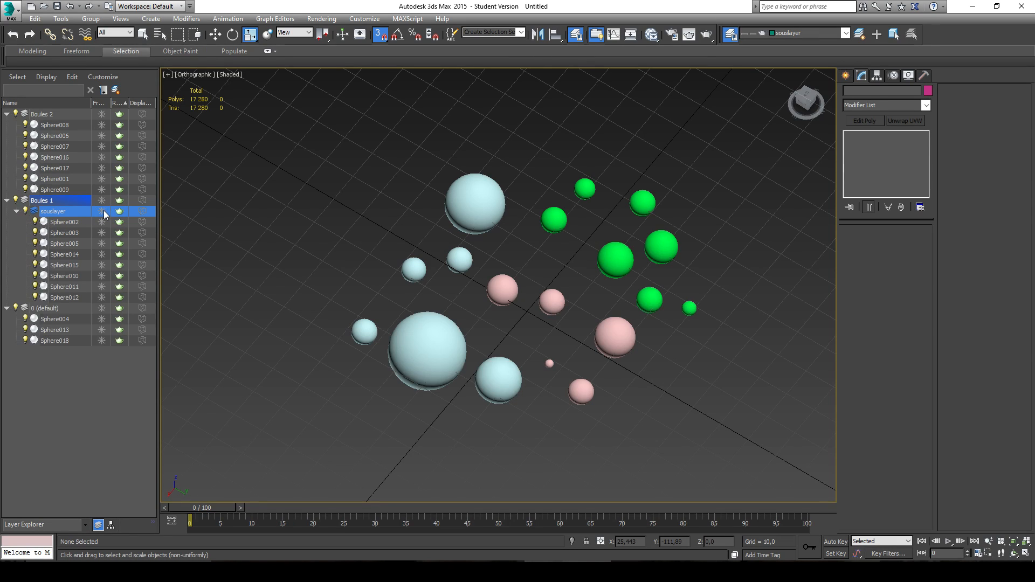
# - Freeze and unfreeze the souslayer sublayer in the Layer Explorer
pyautogui.click(101, 211)
pyautogui.doubleClick(102, 211)
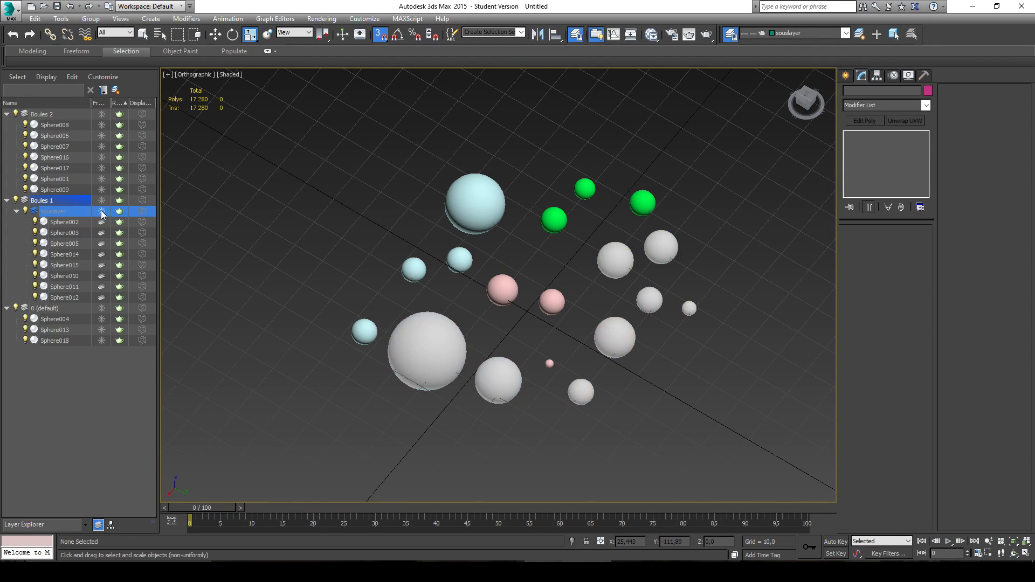
pyautogui.click(101, 211)
# - Using the current-layer list, hide and show souslayer and freeze it
pyautogui.click(845, 32)
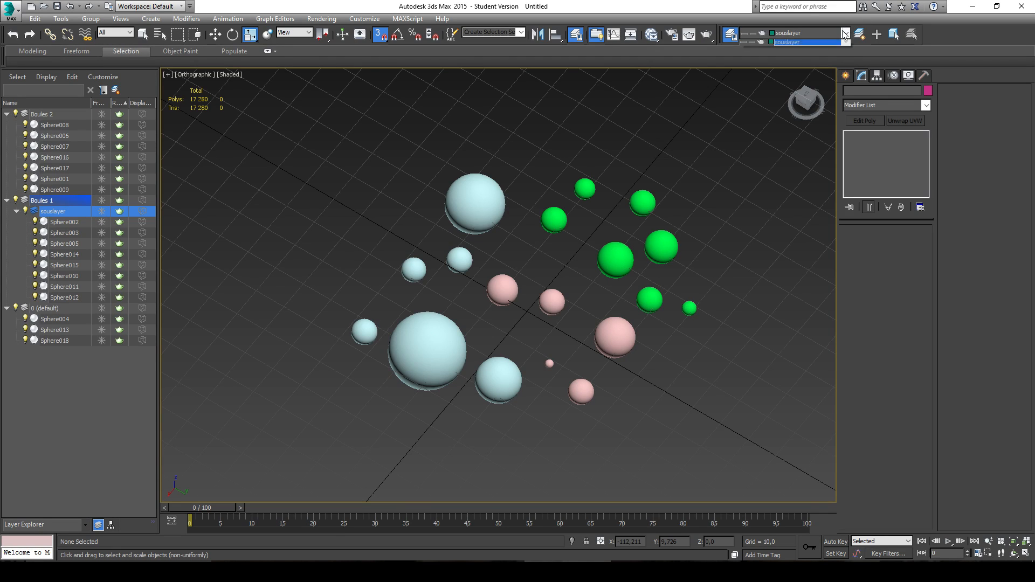
pyautogui.click(744, 70)
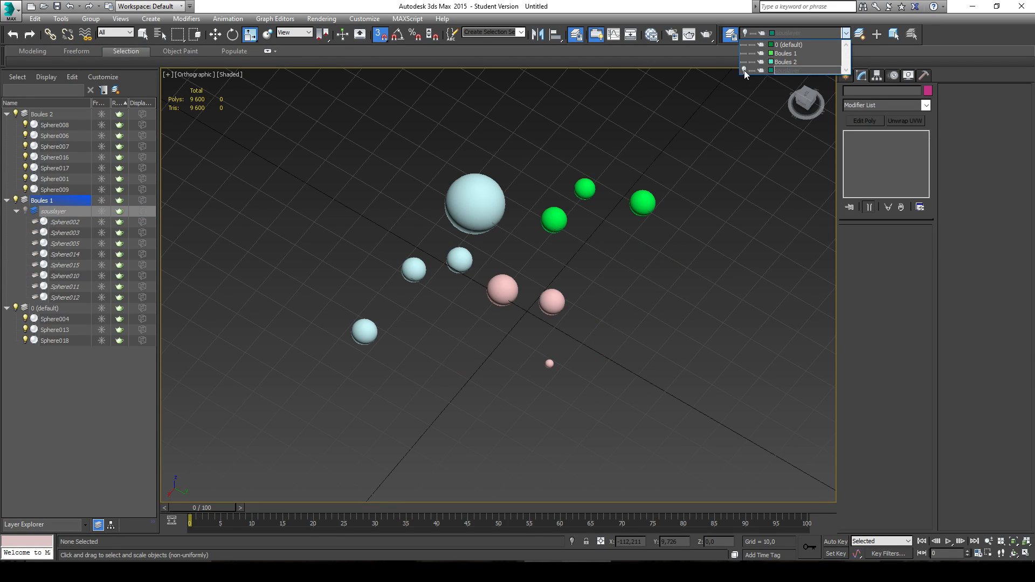
pyautogui.click(743, 70)
pyautogui.click(744, 70)
pyautogui.click(751, 70)
pyautogui.click(743, 69)
pyautogui.click(751, 70)
pyautogui.click(751, 70)
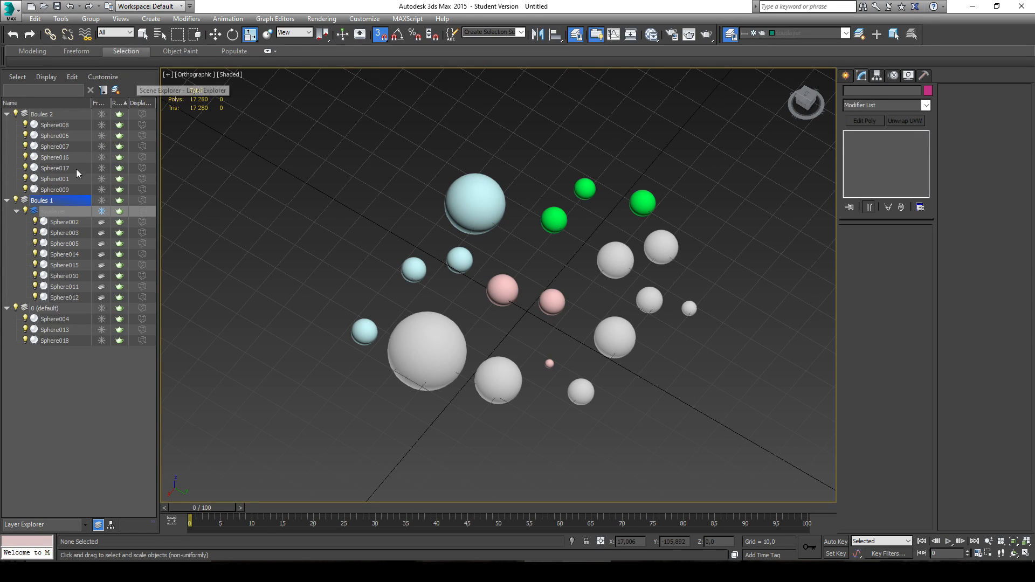
# - Undock the Layer Explorer and close it
pyautogui.moveTo(144, 70); pyautogui.dragTo(229, 98)
pyautogui.click(230, 99)
# - Select four unfrozen spheres together: the large light-blue one, the two larger unfrozen pink ones and the nearest green one
pyautogui.scroll(-2, 432, 168)
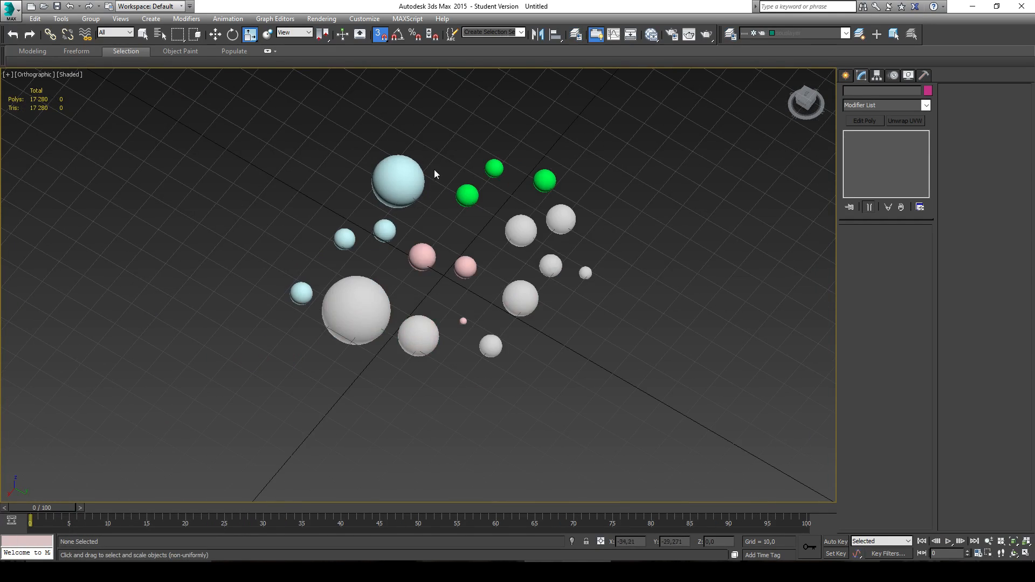
pyautogui.scroll(2, 479, 173)
pyautogui.keyDown('alt'); pyautogui.moveTo(488, 178); pyautogui.dragTo(494, 232, button='middle'); pyautogui.keyUp('alt')
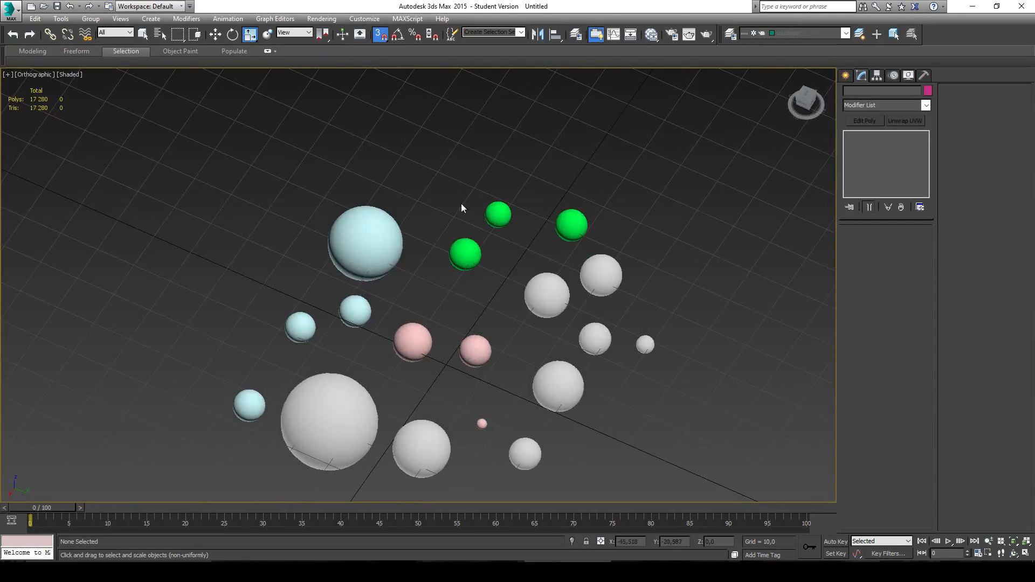
pyautogui.click(365, 242)
pyautogui.keyDown('ctrl'); pyautogui.click(412, 341); pyautogui.keyUp('ctrl')
pyautogui.keyDown('ctrl'); pyautogui.click(474, 351); pyautogui.keyUp('ctrl')
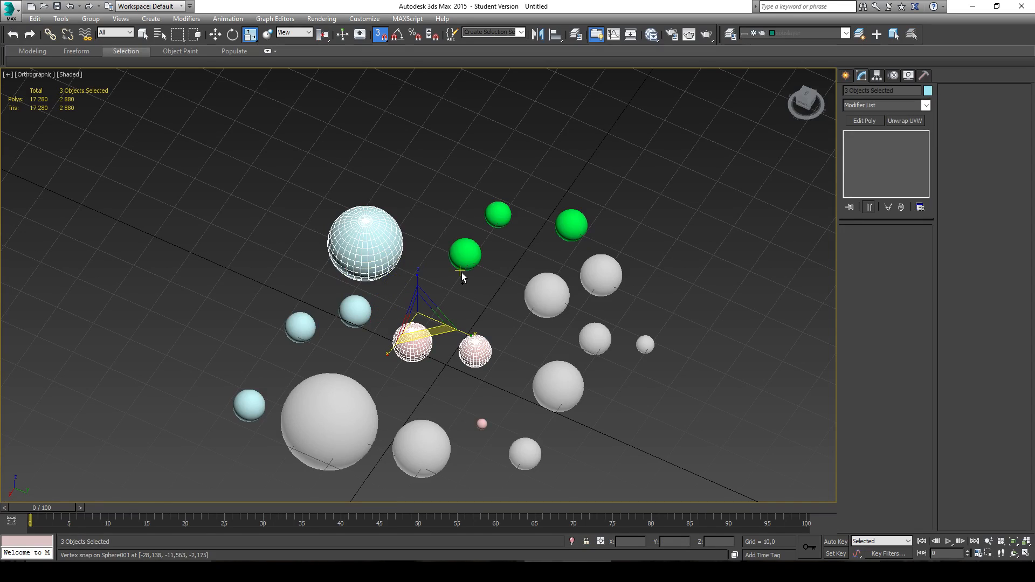
pyautogui.keyDown('ctrl'); pyautogui.click(465, 258); pyautogui.keyUp('ctrl')
# - Unfreeze all objects in the scene, including all layers
pyautogui.rightClick(808, 286)
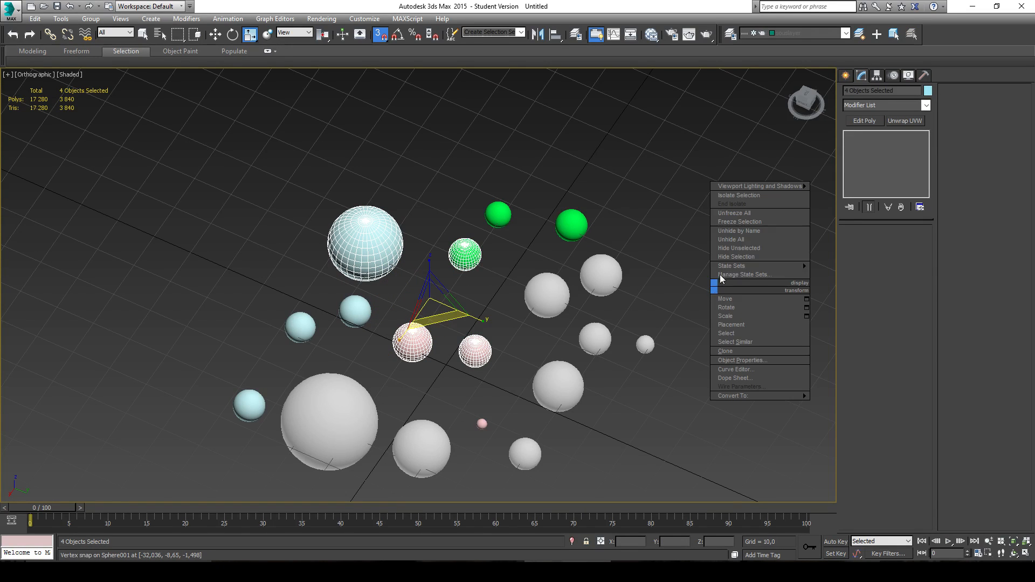
pyautogui.click(752, 213)
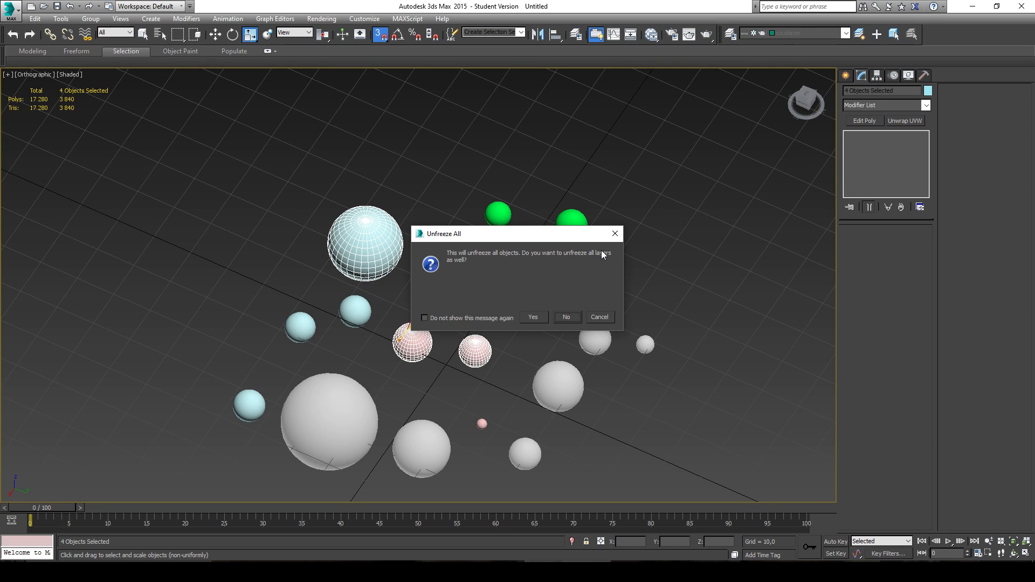
pyautogui.click(533, 317)
# - Add the larger central green sphere to the current selection and turn off snapping
pyautogui.keyDown('ctrl'); pyautogui.click(537, 311); pyautogui.keyUp('ctrl')
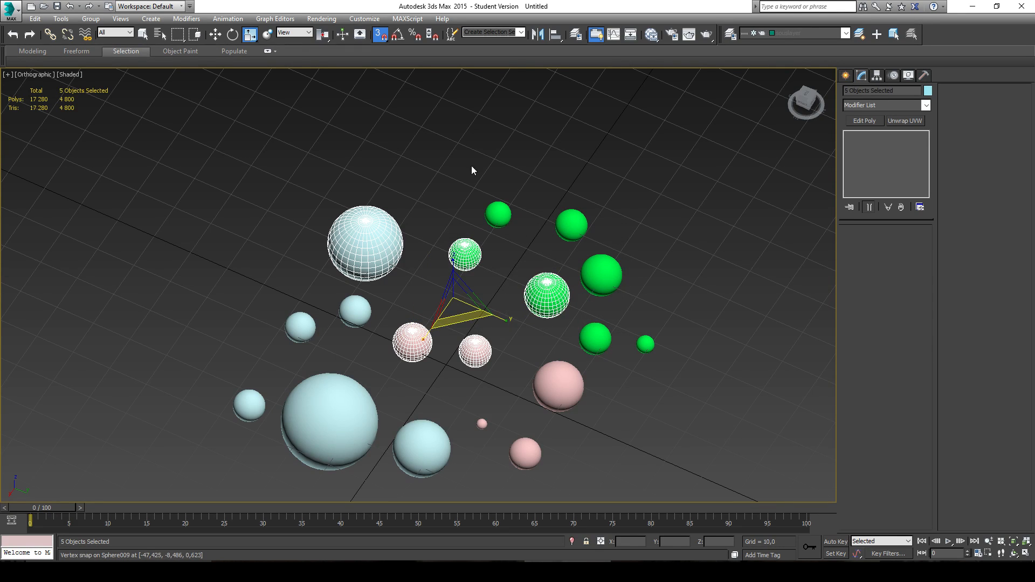
pyautogui.press('s')
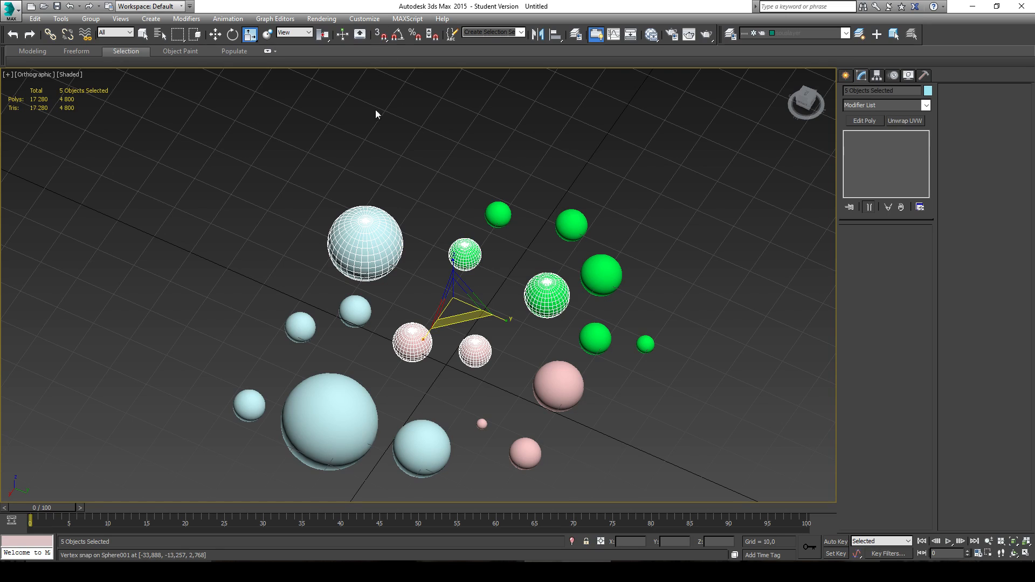
# - Save the selected spheres as a named selection set called Bonjour
pyautogui.click(522, 32)
pyautogui.click(522, 33)
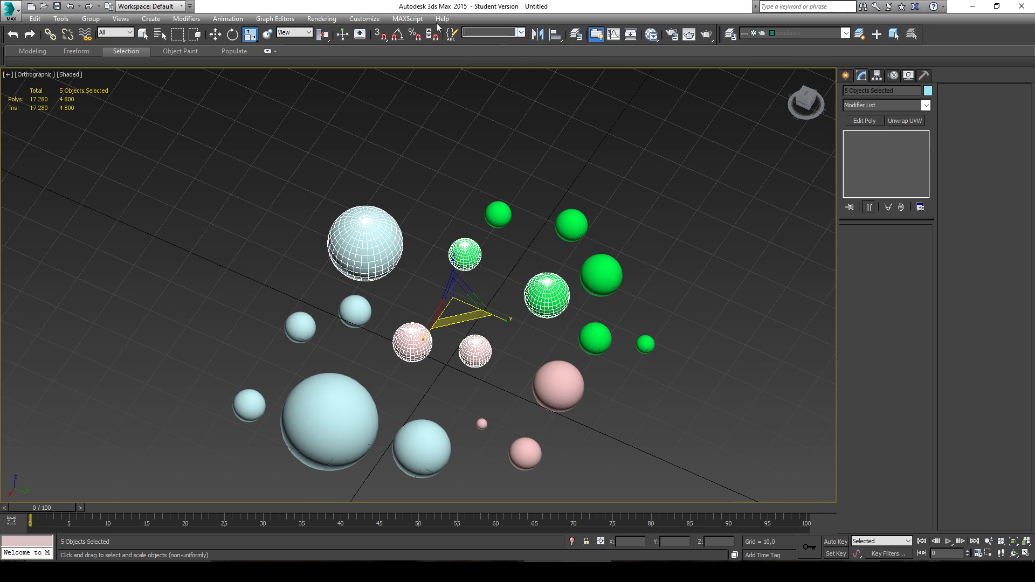
pyautogui.click(521, 33)
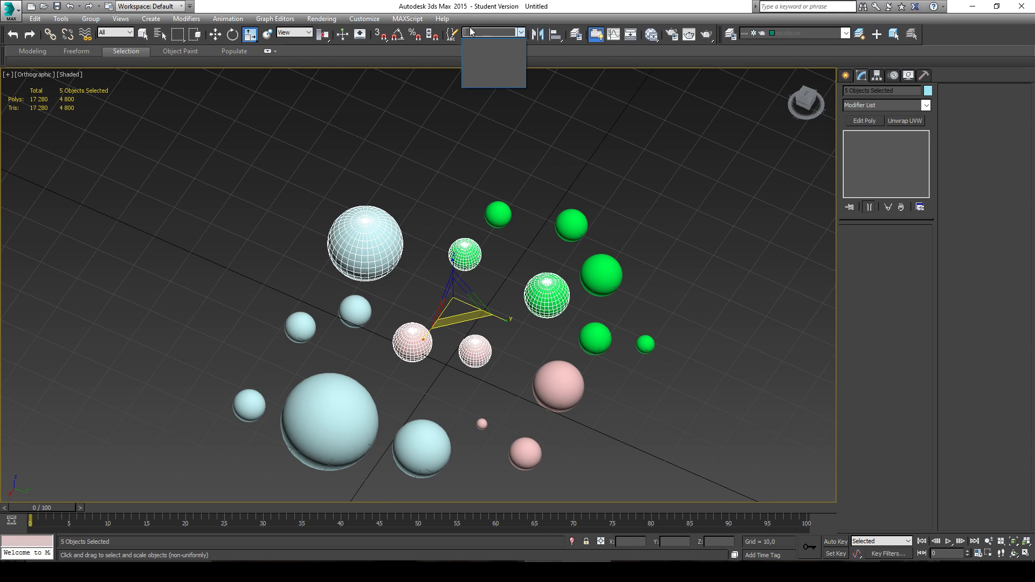
pyautogui.write('Bonjour')
pyautogui.press('Return')
# - Clear the selection and reselect the spheres by recalling the Bonjour named selection set
pyautogui.click(646, 176)
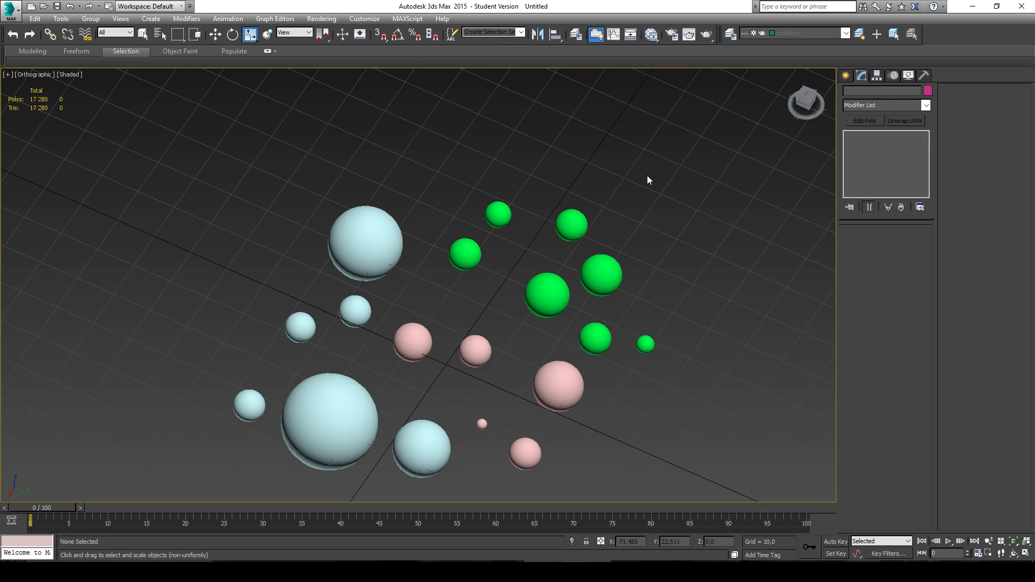
pyautogui.click(521, 33)
pyautogui.click(506, 43)
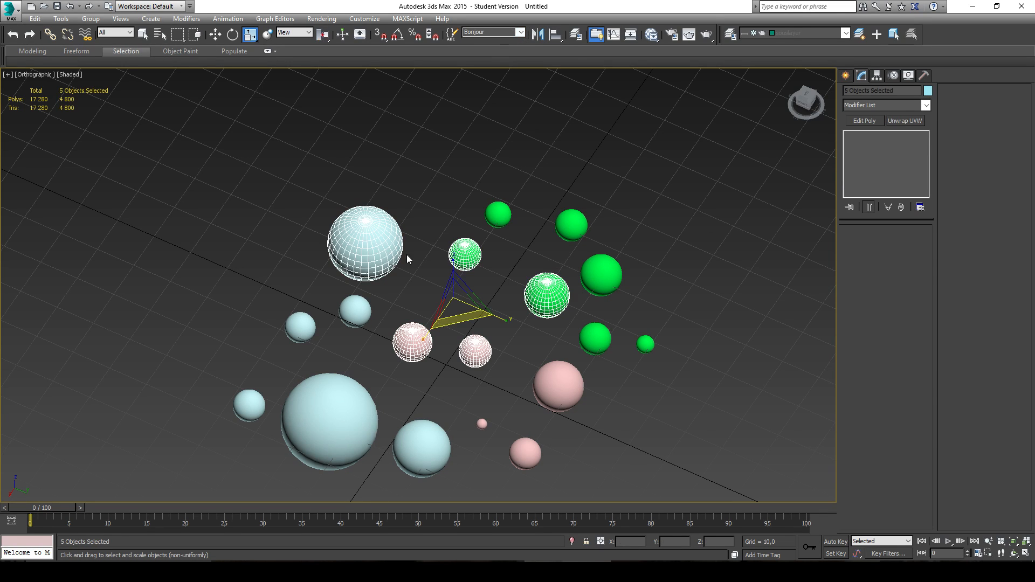
pyautogui.keyDown('alt'); pyautogui.moveTo(546, 269); pyautogui.dragTo(496, 319, button='middle'); pyautogui.keyUp('alt')
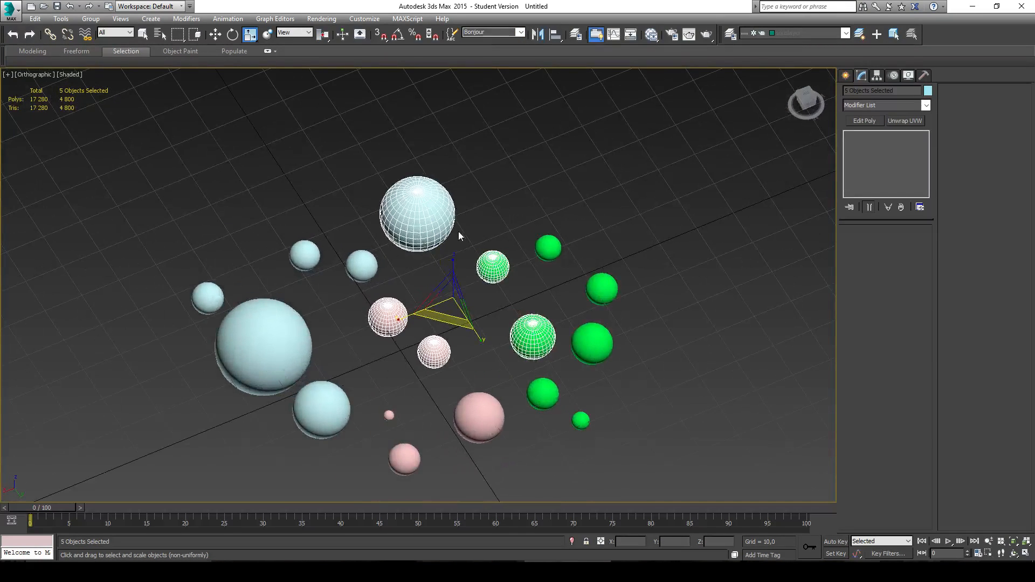
pyautogui.keyDown('alt'); pyautogui.moveTo(459, 234); pyautogui.dragTo(504, 262, button='middle'); pyautogui.keyUp('alt')
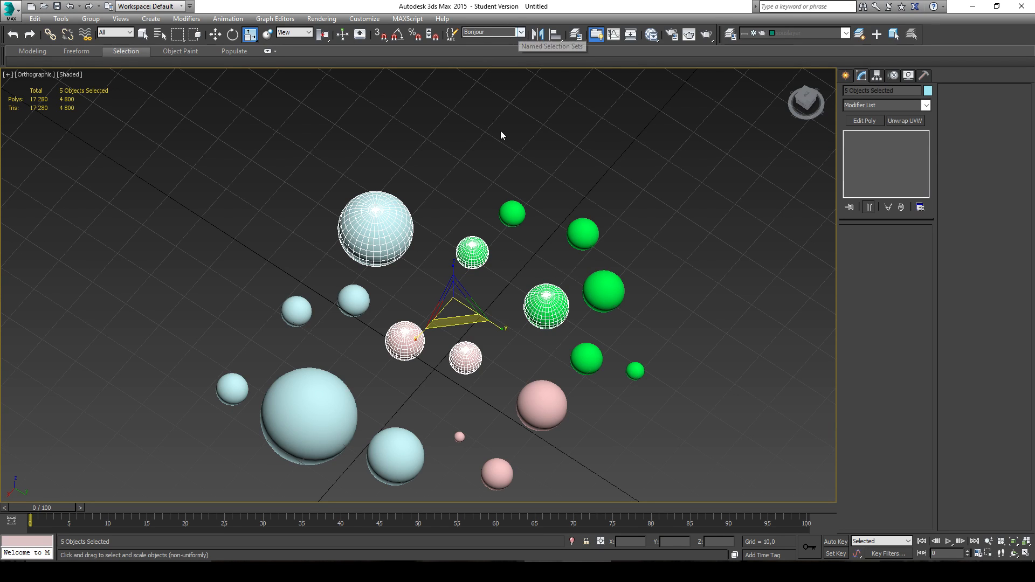
pyautogui.moveTo(494, 218)
pyautogui.keyDown('alt'); pyautogui.mouseDown(button='middle')
pyautogui.moveTo(505, 212)
pyautogui.moveTo(497, 231)
pyautogui.moveTo(496, 190)
pyautogui.moveTo(497, 215)
pyautogui.mouseUp(button='middle'); pyautogui.keyUp('alt')
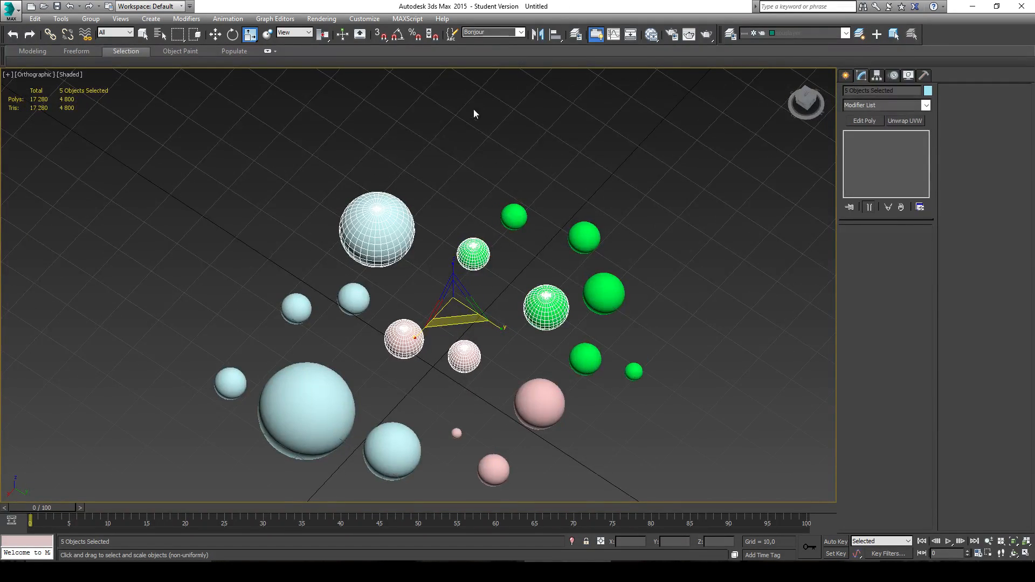
pyautogui.moveTo(475, 112); pyautogui.dragTo(588, 100, button='middle')
pyautogui.scroll(8, 593, 161)
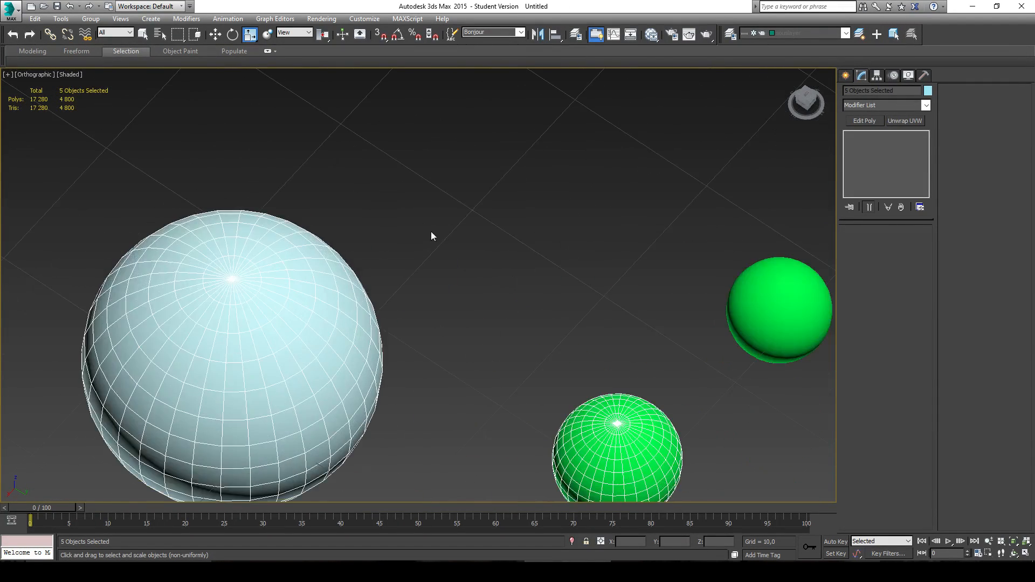
pyautogui.scroll(-6, 432, 233)
# - Add an Edit Poly modifier to the green sphere Sphere002 and enter polygon editing
pyautogui.click(485, 214)
pyautogui.scroll(-3, 471, 238)
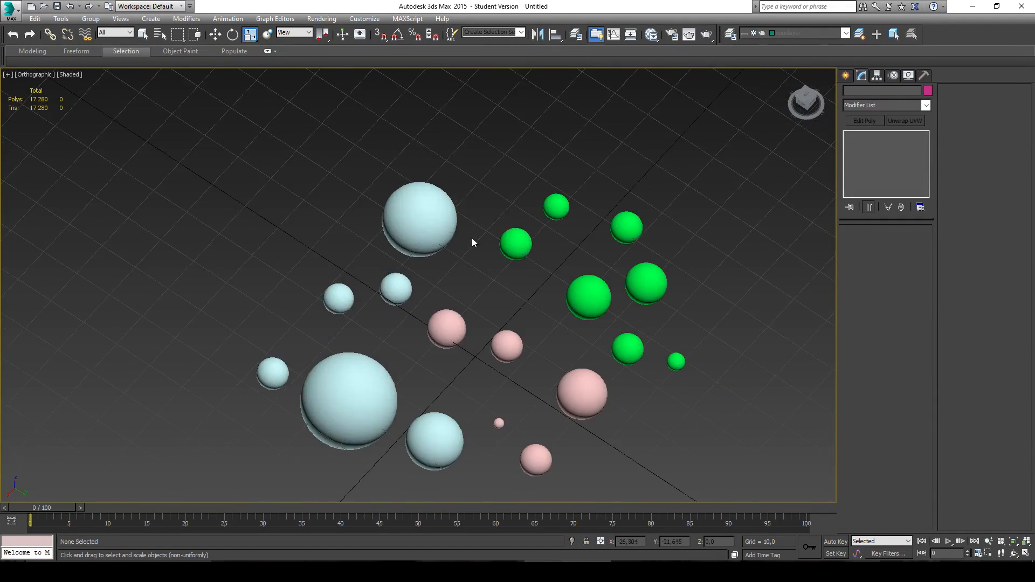
pyautogui.click(588, 296)
pyautogui.scroll(2, 729, 188)
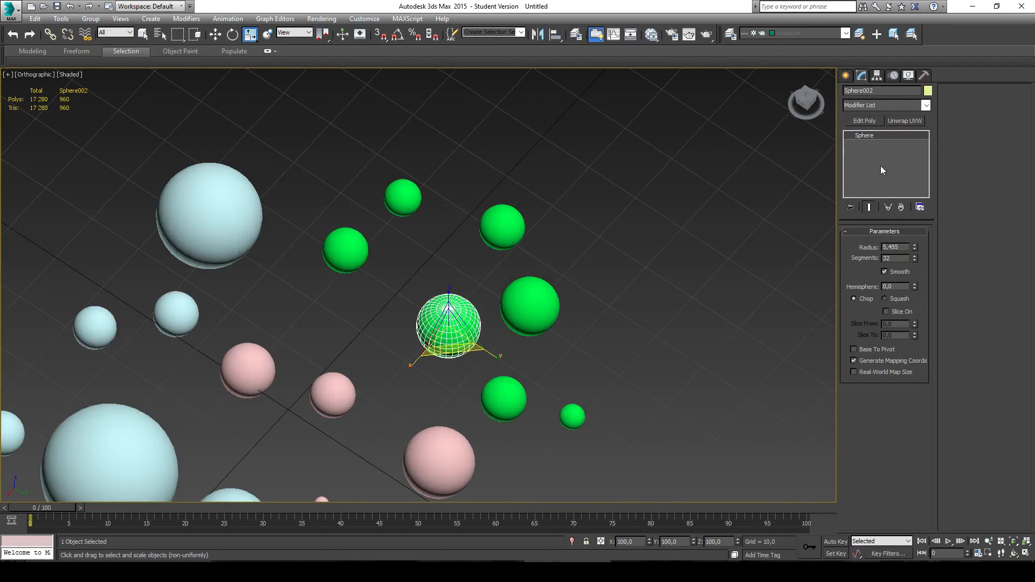
pyautogui.click(858, 121)
pyautogui.click(896, 315)
# - Select a patch of polygons across the top and one side of Sphere002 and save it as the named set Selection 1
pyautogui.scroll(4, 490, 382)
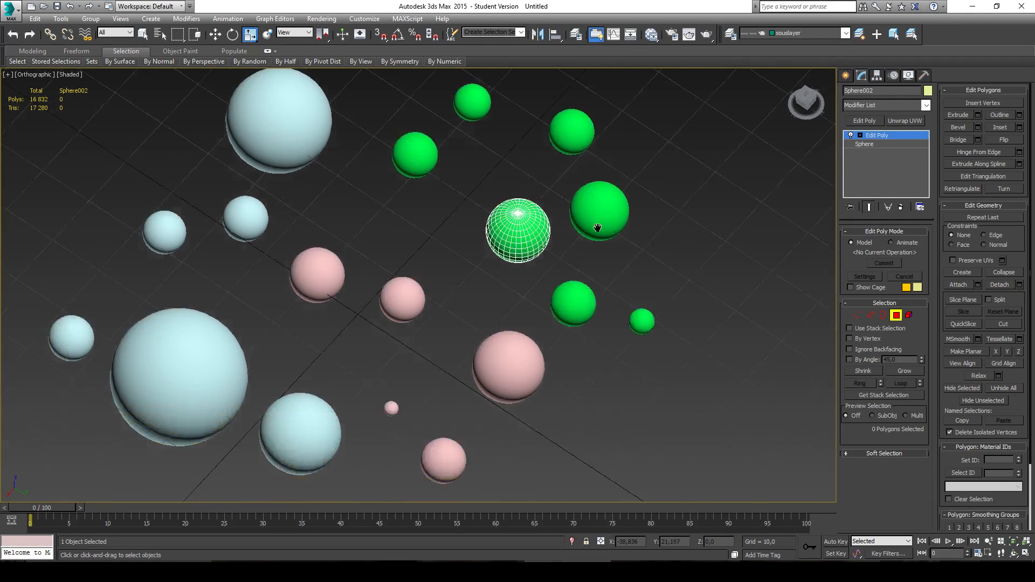
pyautogui.moveTo(450, 200); pyautogui.dragTo(452, 202)
pyautogui.keyDown('alt'); pyautogui.moveTo(452, 203); pyautogui.dragTo(392, 183, button='middle'); pyautogui.keyUp('alt')
pyautogui.moveTo(392, 183); pyautogui.dragTo(456, 273, button='middle')
pyautogui.keyDown('alt'); pyautogui.moveTo(513, 231); pyautogui.dragTo(266, 208, button='middle'); pyautogui.keyUp('alt')
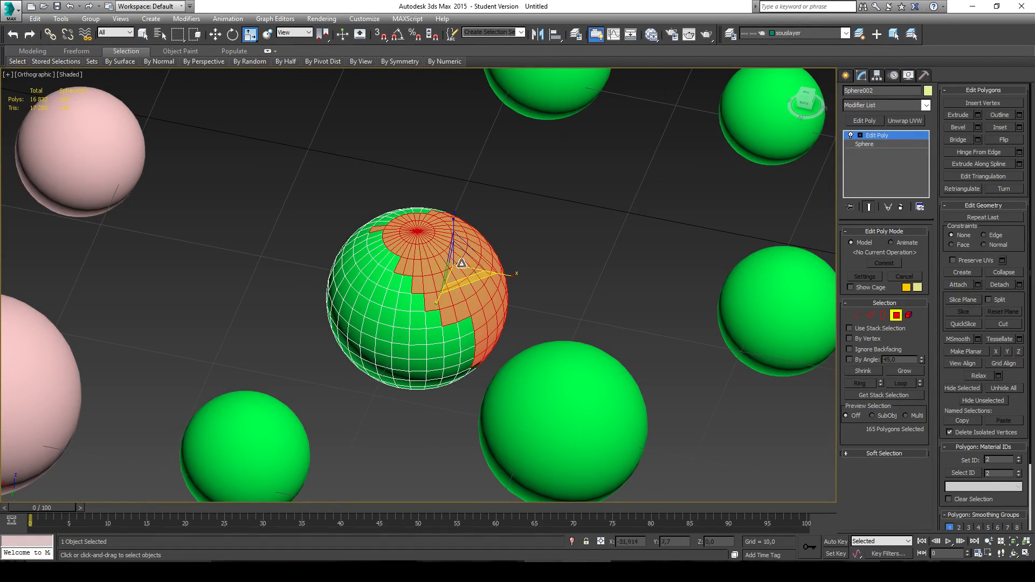
pyautogui.keyDown('alt'); pyautogui.moveTo(477, 251); pyautogui.dragTo(441, 139, button='middle'); pyautogui.keyUp('alt')
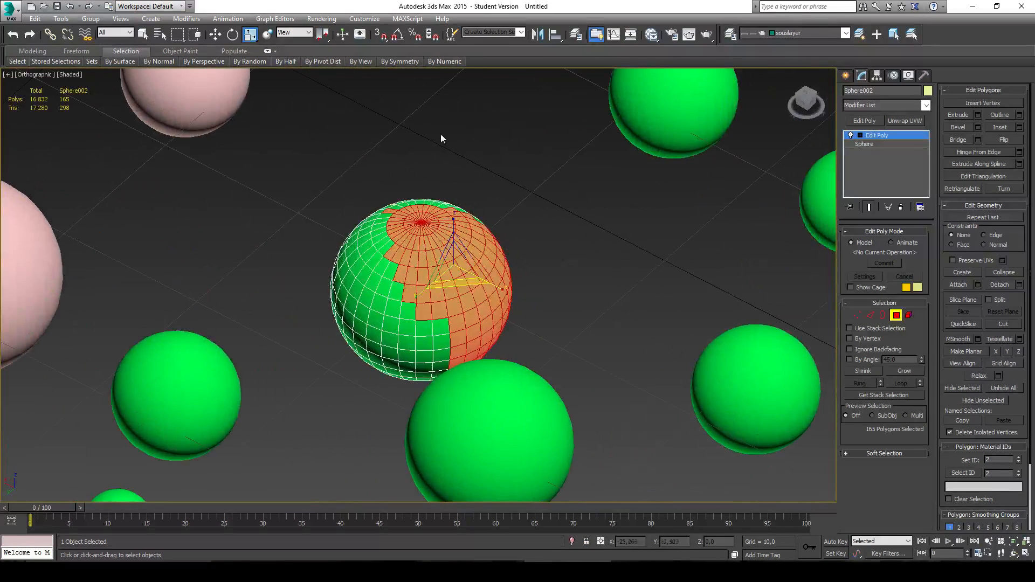
pyautogui.click(521, 33)
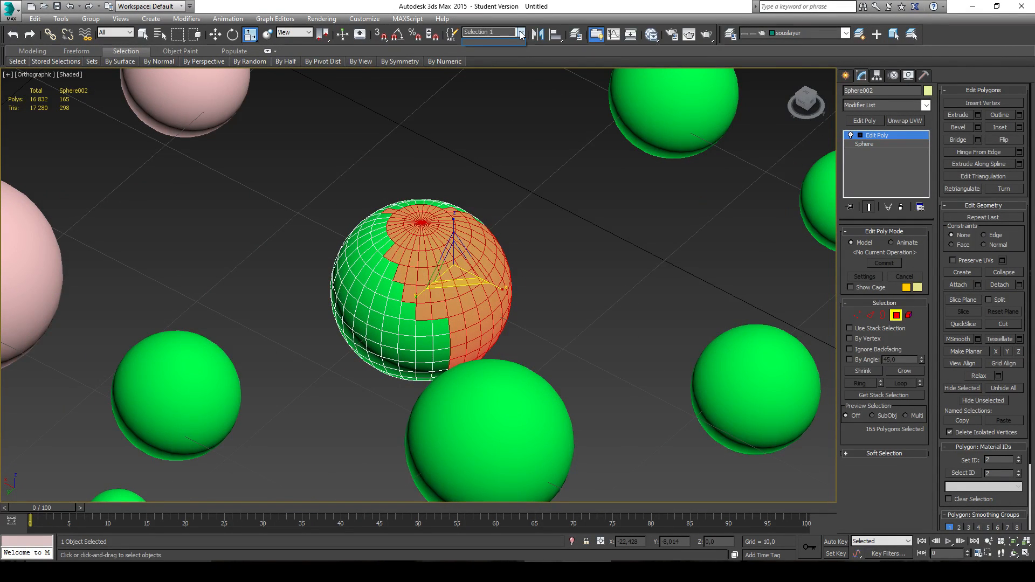
pyautogui.press('Return')
# - Pull a small group of polygons outward from Sphere002's side, and recall the Selection 1 polygon set
pyautogui.moveTo(296, 261); pyautogui.dragTo(218, 265)
pyautogui.press('w')
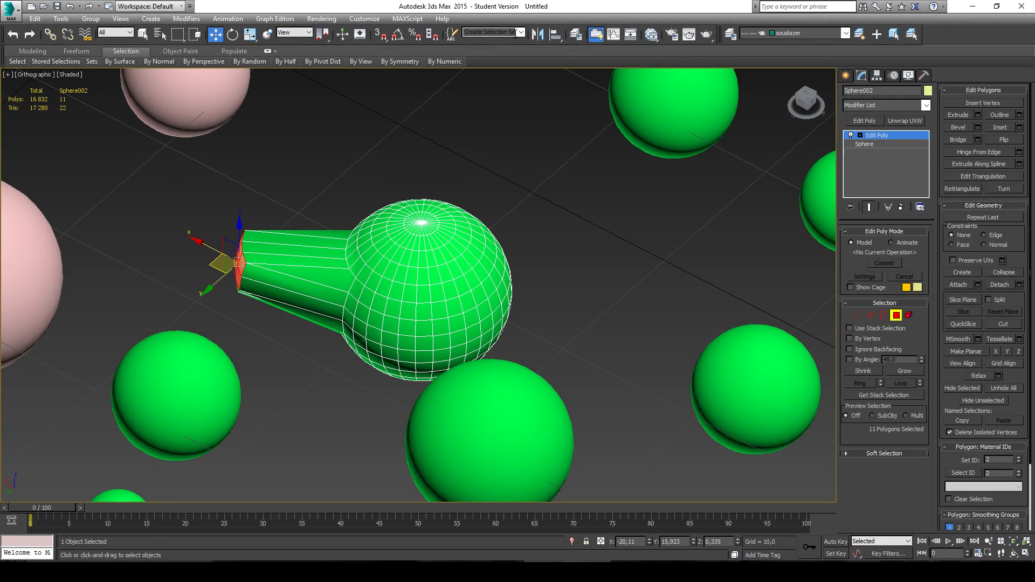
pyautogui.click(520, 33)
pyautogui.click(507, 41)
pyautogui.keyDown('alt'); pyautogui.moveTo(606, 179); pyautogui.dragTo(528, 318, button='middle'); pyautogui.keyUp('alt')
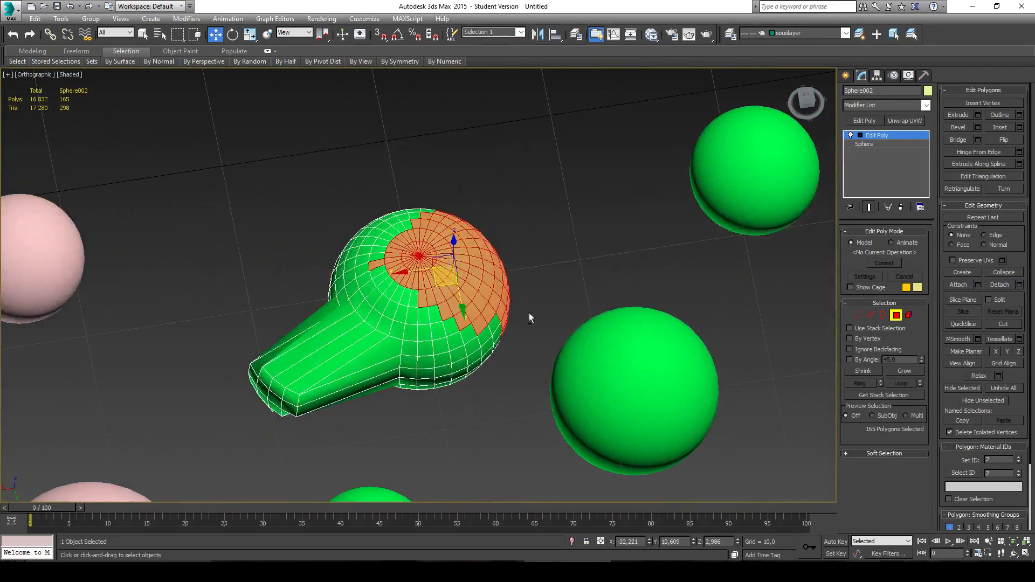
# - Undo the selection set recall and the polygon move on Sphere002
pyautogui.hotkey('ctrl', 'z')
pyautogui.hotkey('ctrl', 'z')
pyautogui.hotkey('ctrl', 'z')
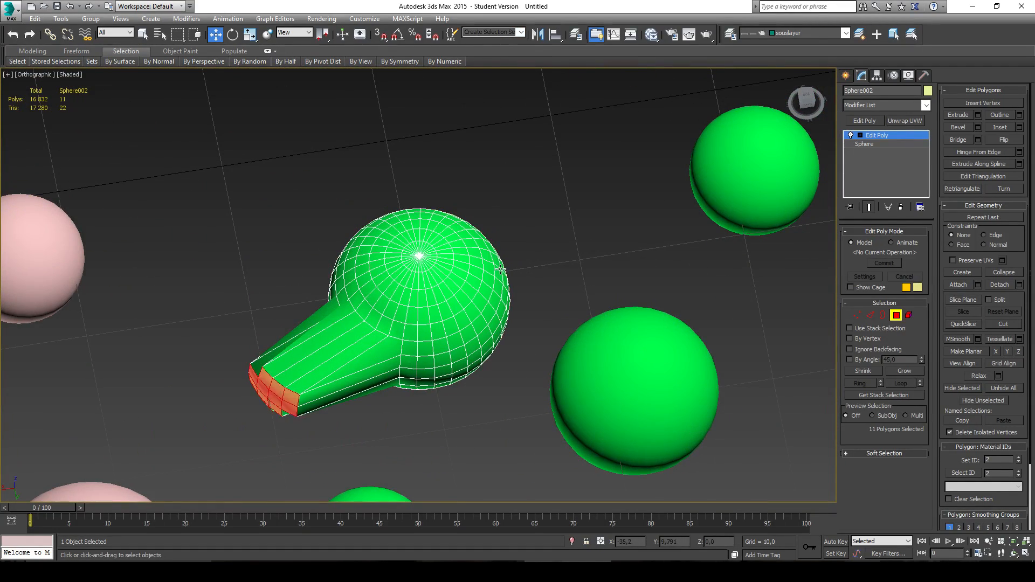
# - Select the ring of polygons near the top of Sphere002 and assign it to smoothing group 2 only
pyautogui.keyDown('alt'); pyautogui.moveTo(540, 258); pyautogui.dragTo(539, 218, button='middle'); pyautogui.keyUp('alt')
pyautogui.click(423, 275)
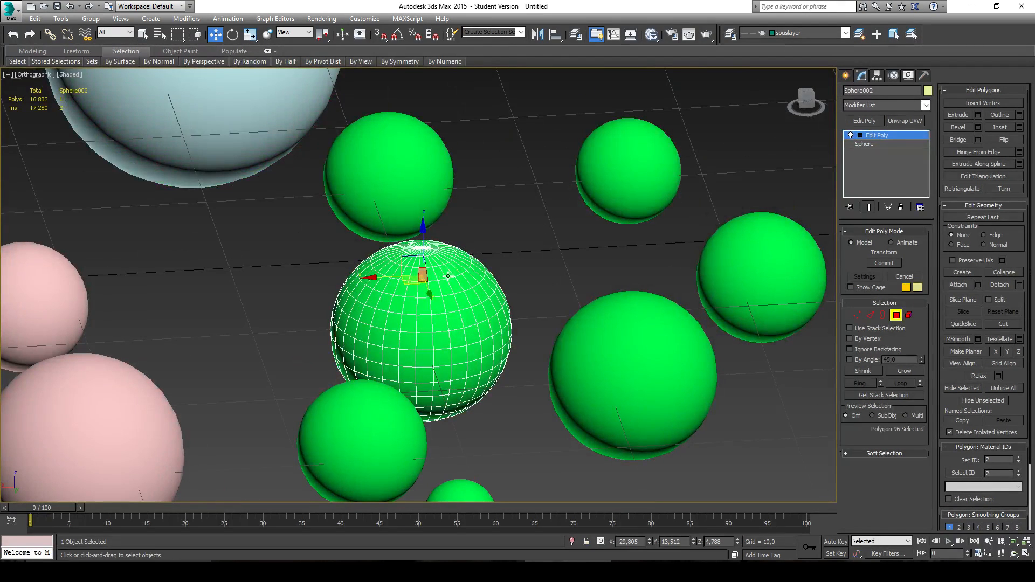
pyautogui.keyDown('shift'); pyautogui.click(447, 274); pyautogui.keyUp('shift')
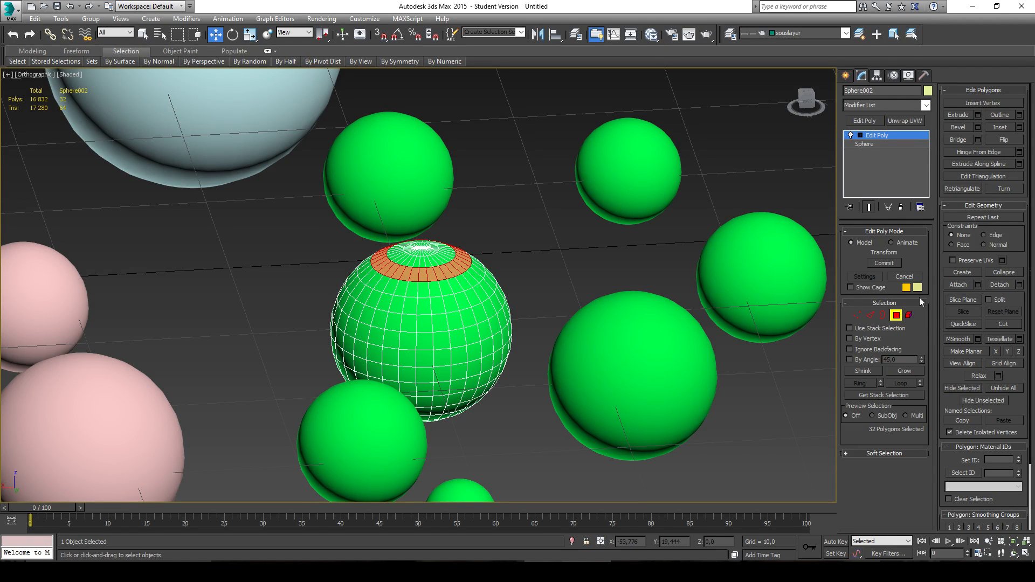
pyautogui.scroll(3, 450, 260)
pyautogui.moveTo(449, 260); pyautogui.dragTo(512, 272, button='middle')
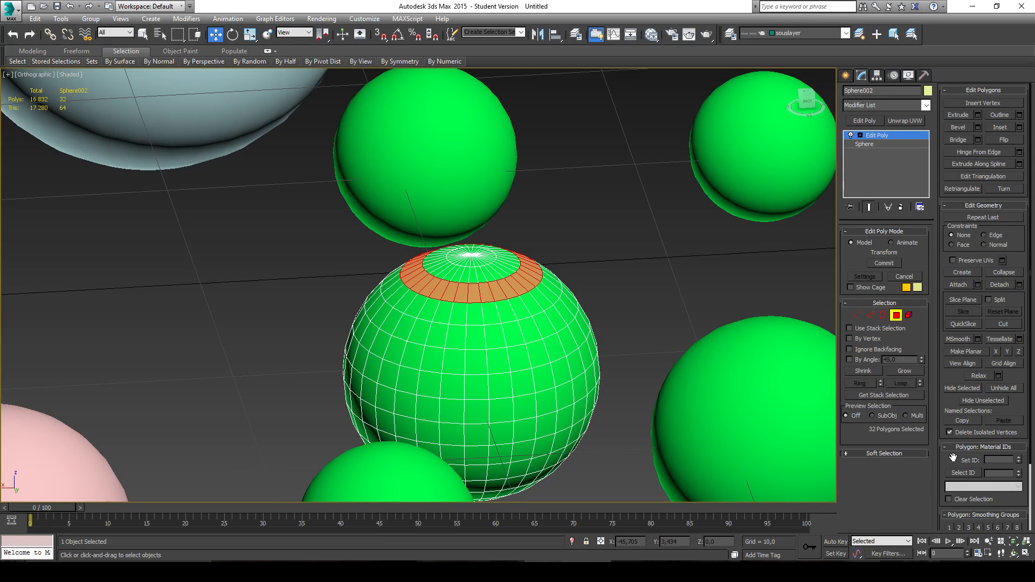
pyautogui.scroll(-3, 950, 458)
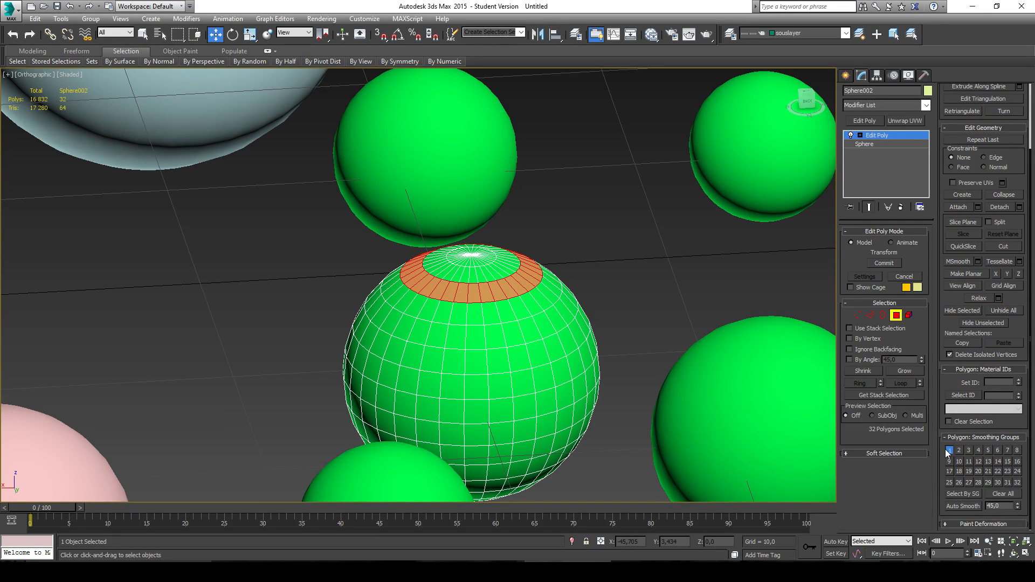
pyautogui.click(948, 449)
pyautogui.scroll(2, 498, 316)
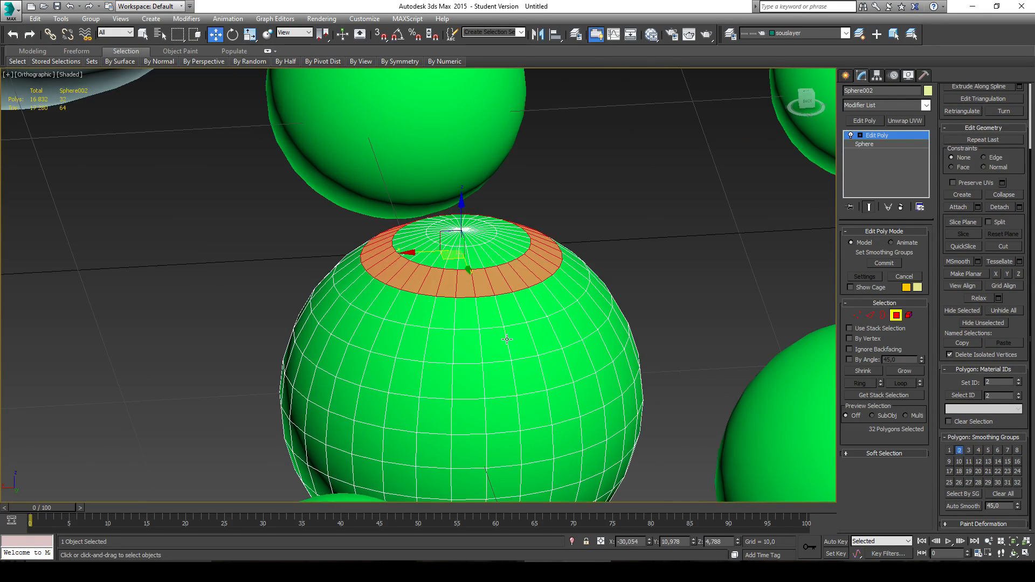
# - Select a full polygon ring further down Sphere002 and assign it to smoothing group 3 only
pyautogui.click(513, 340)
pyautogui.keyDown('shift'); pyautogui.click(566, 332); pyautogui.keyUp('shift')
pyautogui.click(970, 450)
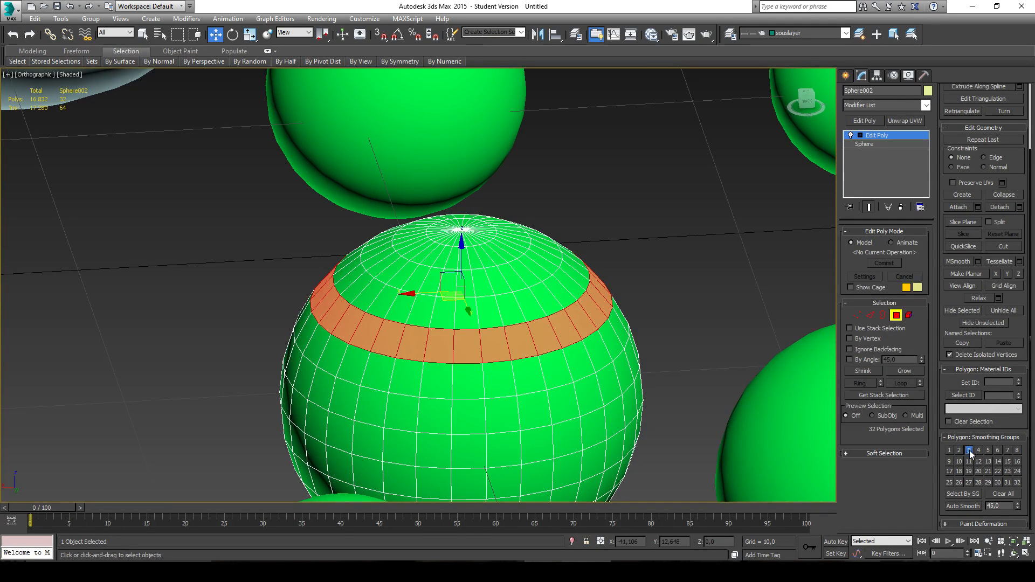
pyautogui.moveTo(632, 380); pyautogui.dragTo(647, 429)
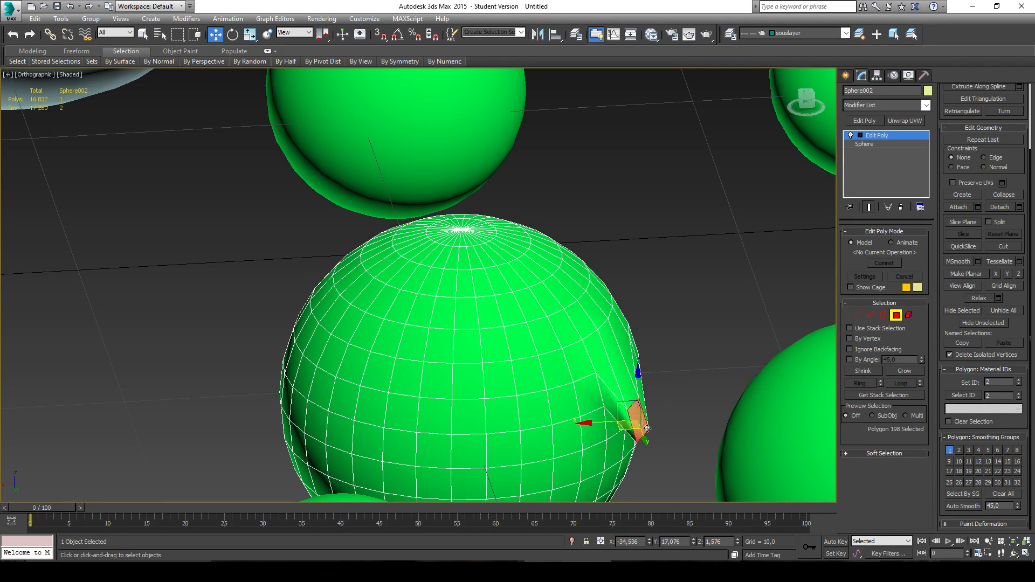
pyautogui.hotkey('ctrl', 'z')
# - Select a patch of nine adjoining polygons on Sphere002's lower front, assign it to smoothing group 4 only, and clear the selection
pyautogui.moveTo(665, 467); pyautogui.dragTo(680, 374, button='middle')
pyautogui.click(680, 374)
pyautogui.click(547, 359)
pyautogui.keyDown('ctrl'); pyautogui.click(520, 359); pyautogui.keyUp('ctrl')
pyautogui.keyDown('ctrl'); pyautogui.click(551, 384); pyautogui.keyUp('ctrl')
pyautogui.keyDown('ctrl'); pyautogui.click(585, 375); pyautogui.keyUp('ctrl')
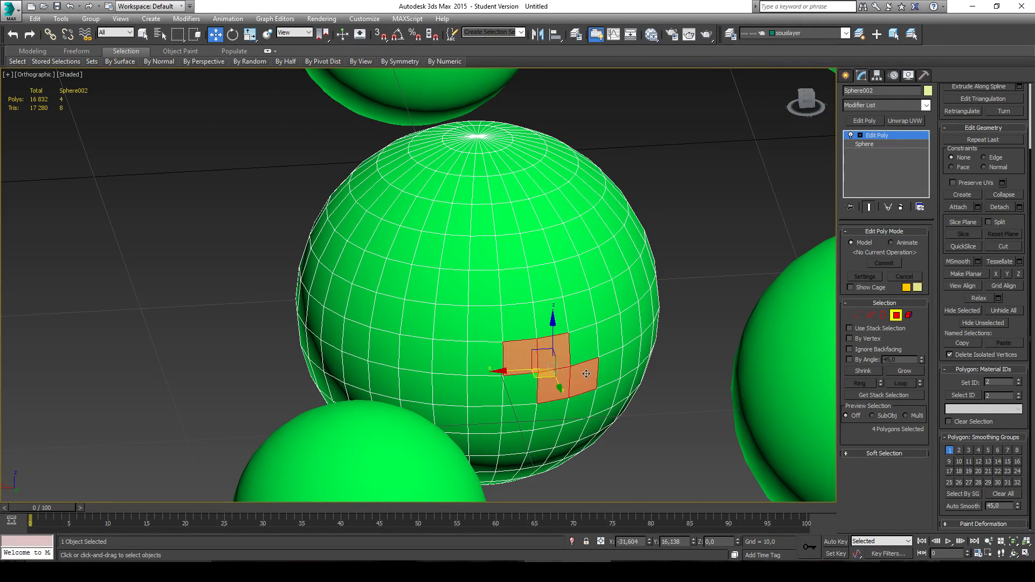
pyautogui.keyDown('ctrl'); pyautogui.click(522, 388); pyautogui.keyUp('ctrl')
pyautogui.keyDown('ctrl'); pyautogui.click(606, 337); pyautogui.keyUp('ctrl')
pyautogui.keyDown('ctrl'); pyautogui.moveTo(574, 314); pyautogui.dragTo(553, 326); pyautogui.keyUp('ctrl')
pyautogui.hotkey('ctrl', 'z')
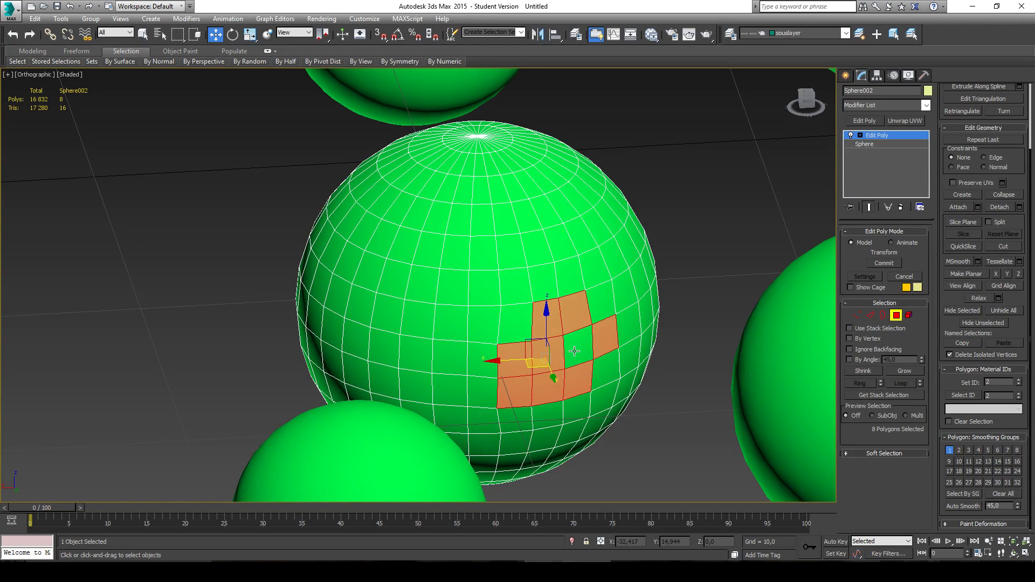
pyautogui.keyDown('ctrl'); pyautogui.click(574, 350); pyautogui.keyUp('ctrl')
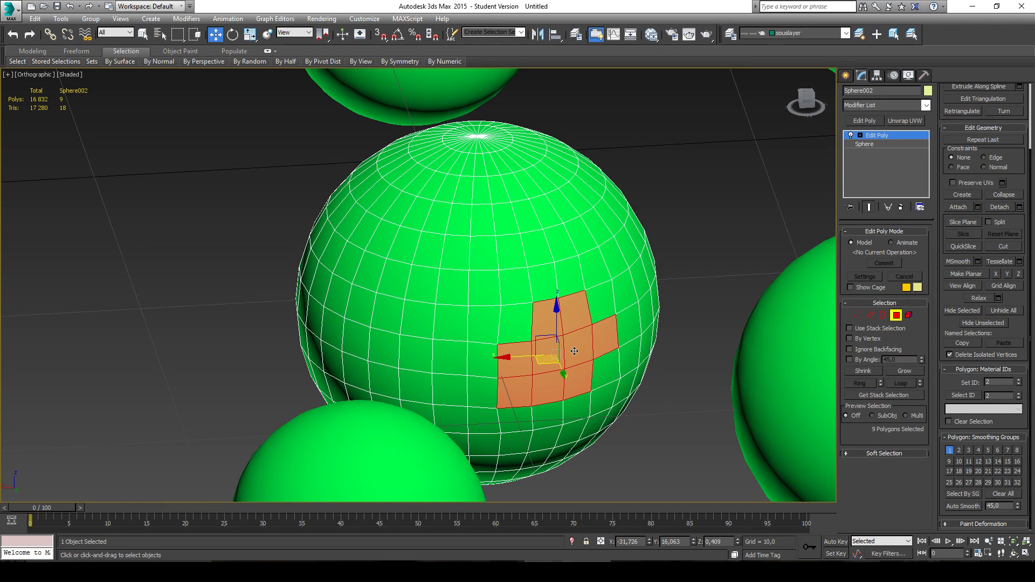
pyautogui.click(978, 451)
pyautogui.click(676, 240)
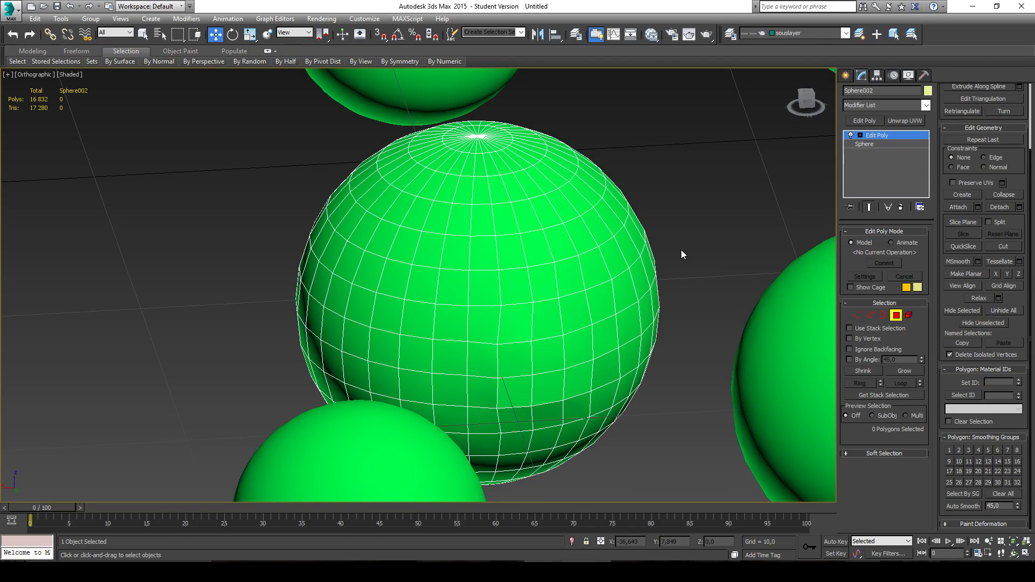
# - Isolate Sphere002 in the viewport, leave polygon editing and deselect the sphere
pyautogui.rightClick(671, 267)
pyautogui.click(716, 235)
pyautogui.keyDown('alt'); pyautogui.moveTo(716, 238); pyautogui.dragTo(720, 272, button='middle'); pyautogui.keyUp('alt')
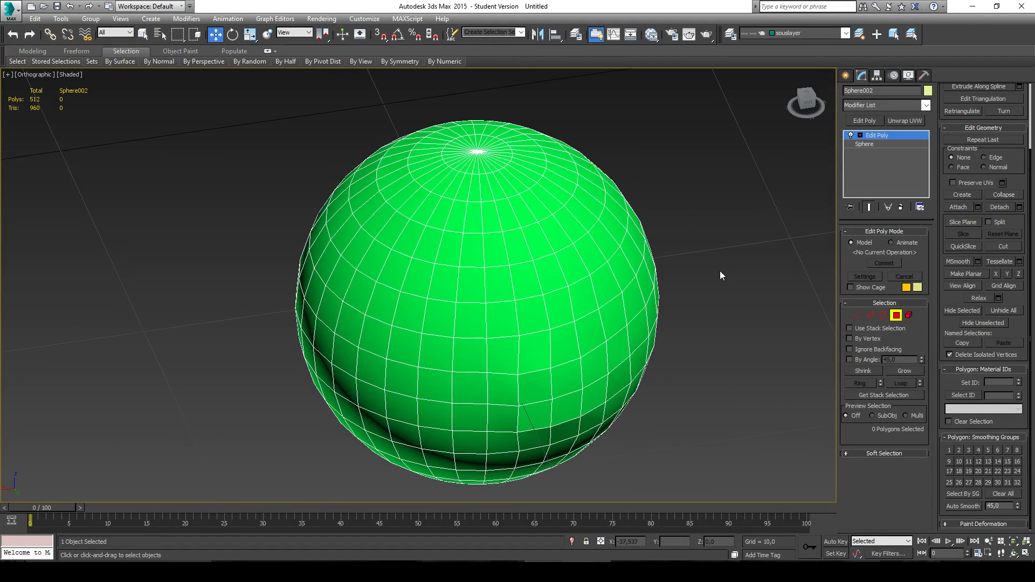
pyautogui.click(896, 315)
pyautogui.click(706, 289)
pyautogui.scroll(-2, 693, 304)
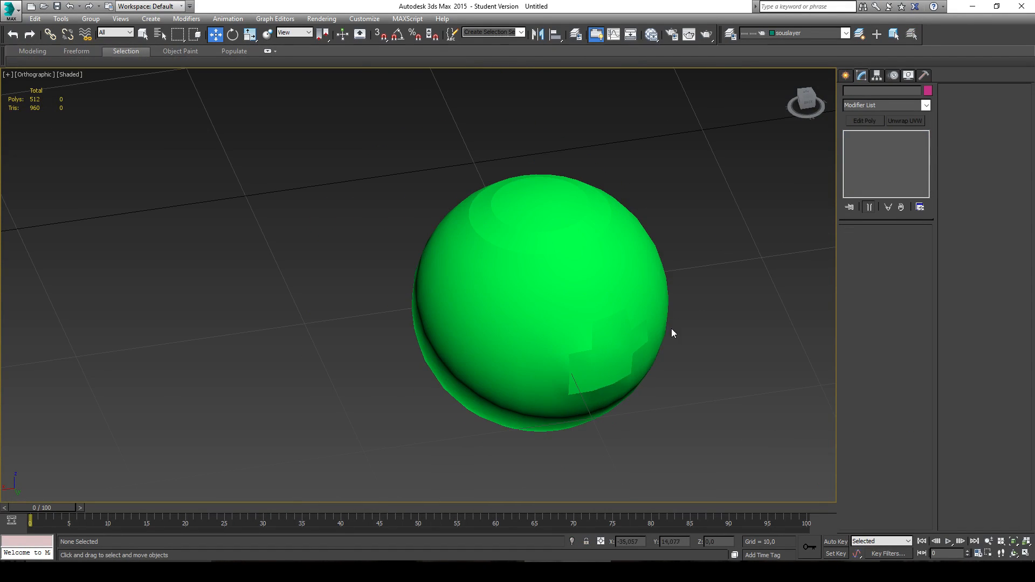
# - Examine the shading borders between the smoothing groups on the isolated sphere, at the patch and around its top
pyautogui.keyDown('alt'); pyautogui.moveTo(670, 329); pyautogui.dragTo(599, 351, button='middle'); pyautogui.keyUp('alt')
pyautogui.scroll(4, 596, 350)
pyautogui.scroll(6, 566, 291)
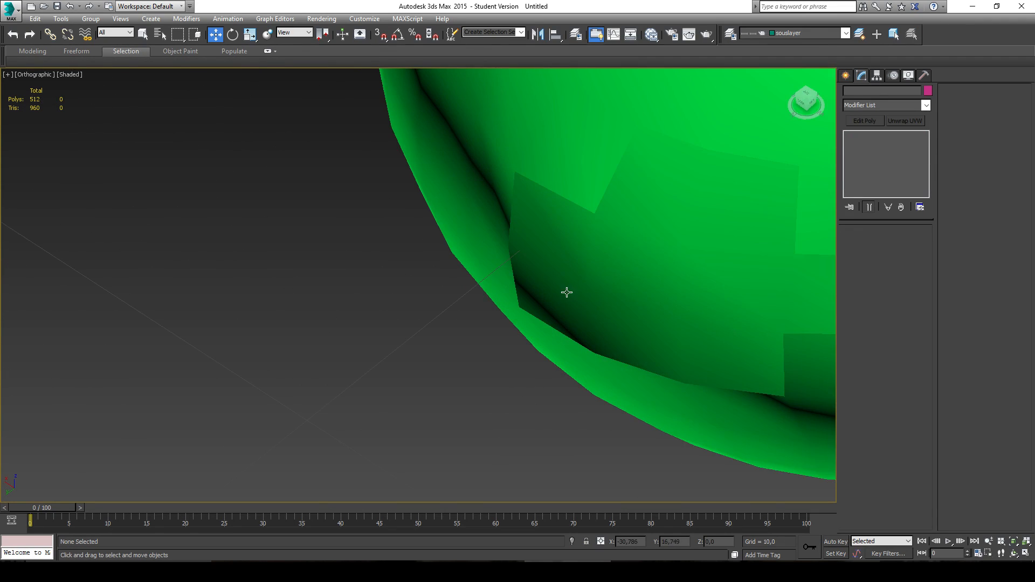
pyautogui.moveTo(495, 173)
pyautogui.keyDown('alt'); pyautogui.mouseDown(button='middle')
pyautogui.moveTo(429, 215)
pyautogui.moveTo(423, 240)
pyautogui.moveTo(519, 361)
pyautogui.mouseUp(button='middle'); pyautogui.keyUp('alt')
pyautogui.keyDown('alt'); pyautogui.moveTo(558, 302); pyautogui.dragTo(536, 257, button='middle'); pyautogui.keyUp('alt')
pyautogui.scroll(-6, 535, 259)
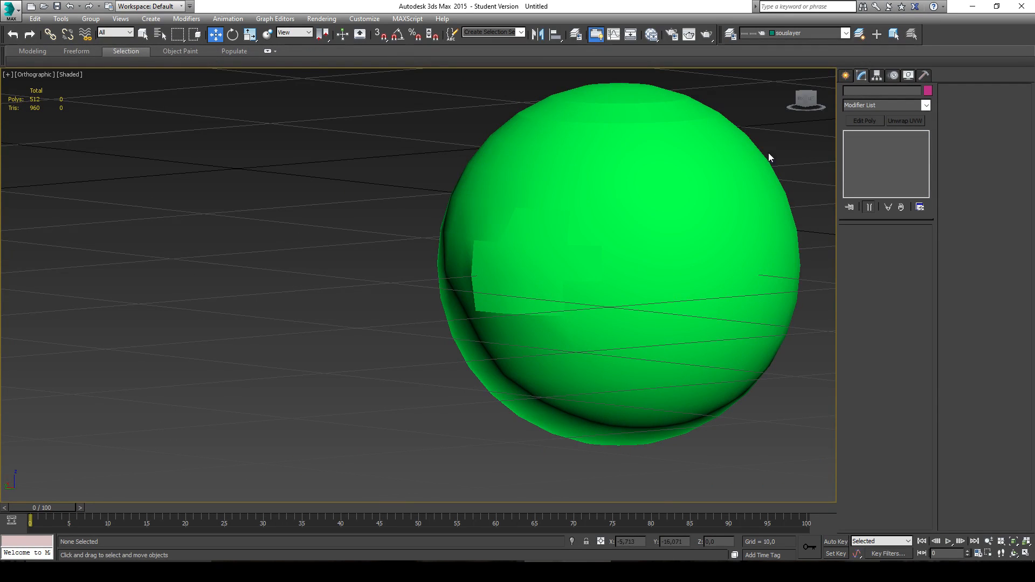
pyautogui.keyDown('alt'); pyautogui.moveTo(381, 189); pyautogui.dragTo(347, 199, button='middle'); pyautogui.keyUp('alt')
pyautogui.scroll(5, 449, 206)
pyautogui.keyDown('alt'); pyautogui.moveTo(470, 359); pyautogui.dragTo(387, 266, button='middle'); pyautogui.keyUp('alt')
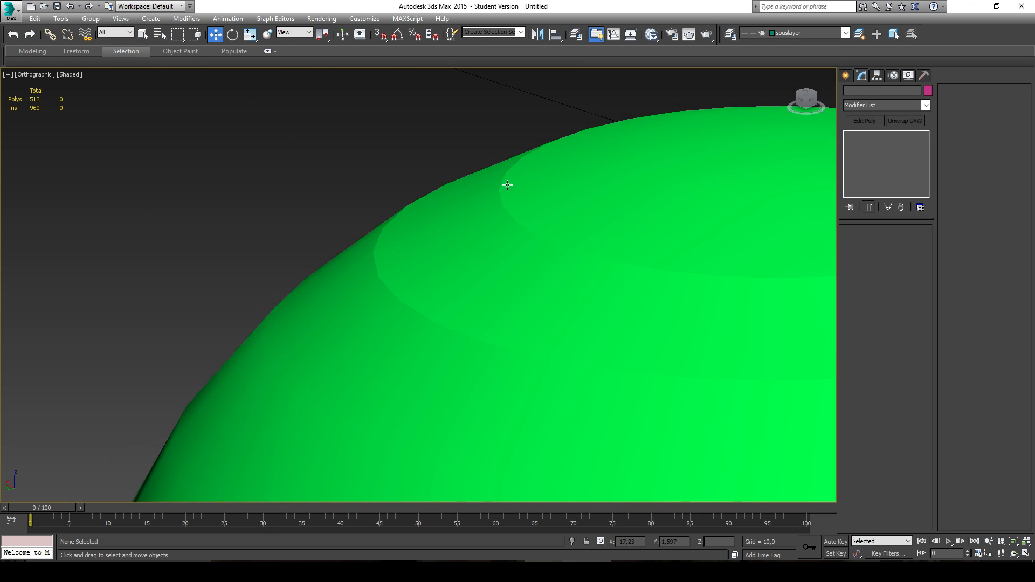
pyautogui.scroll(-5, 508, 184)
pyautogui.keyDown('alt'); pyautogui.moveTo(507, 185); pyautogui.dragTo(474, 302, button='middle'); pyautogui.keyUp('alt')
# - Reopen polygon editing on Sphere002 and select its polygons by smoothing group 4
pyautogui.click(474, 302)
pyautogui.click(895, 315)
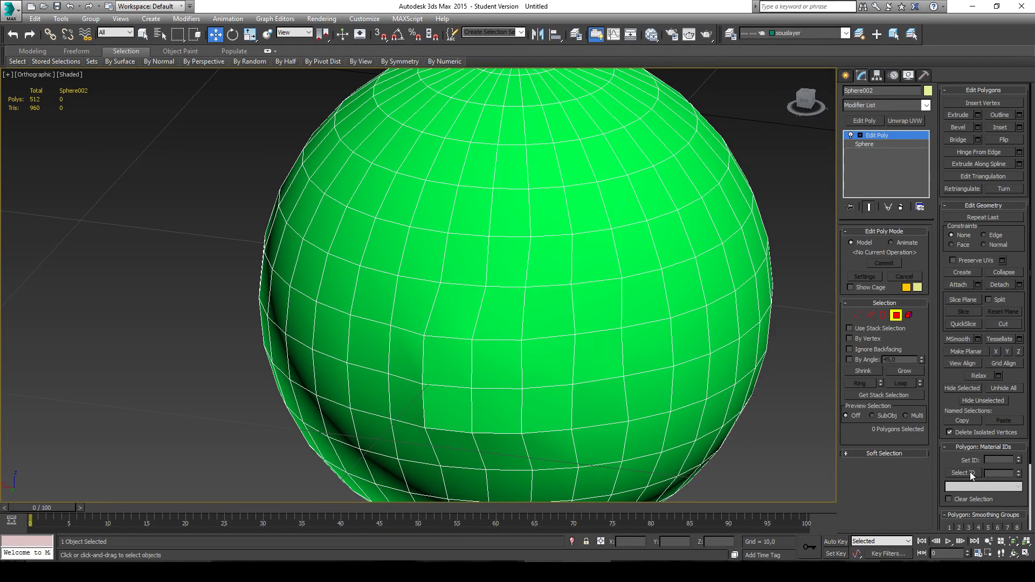
pyautogui.scroll(-3, 970, 480)
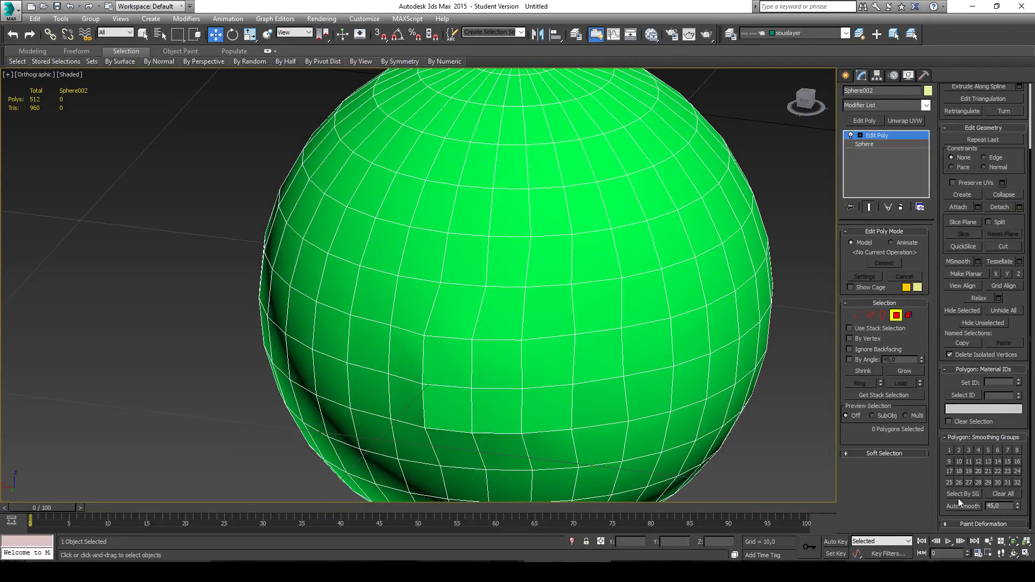
pyautogui.click(963, 493)
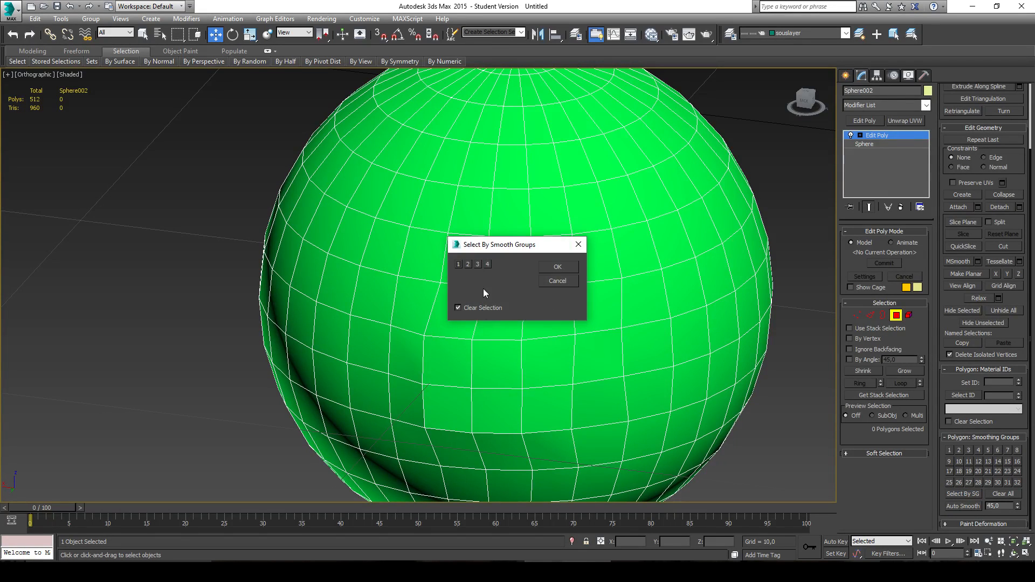
pyautogui.click(543, 267)
pyautogui.scroll(-5, 477, 232)
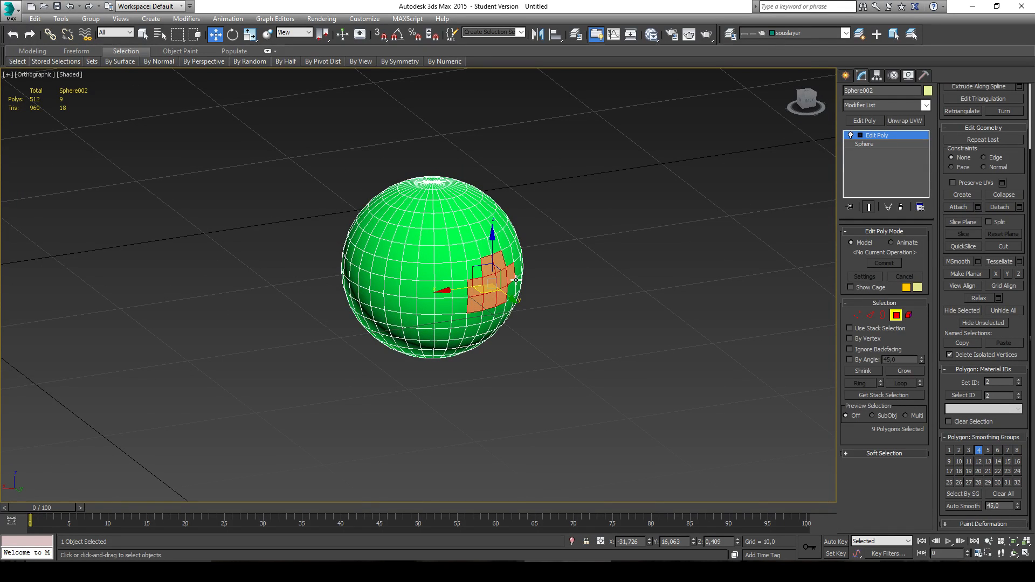
pyautogui.scroll(4, 426, 178)
pyautogui.scroll(-5, 447, 251)
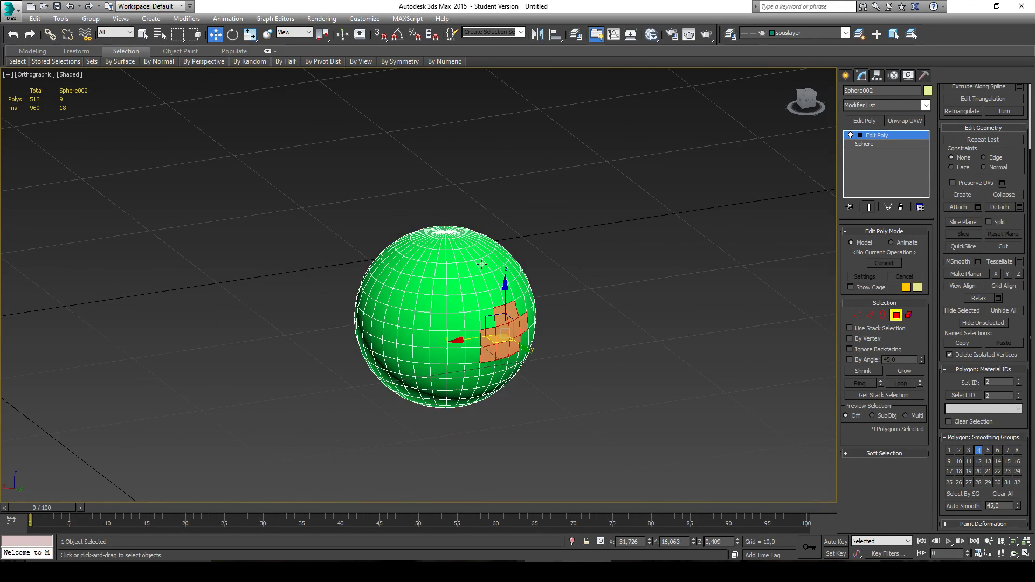
pyautogui.scroll(3, 439, 259)
pyautogui.keyDown('alt'); pyautogui.moveTo(422, 305); pyautogui.dragTo(409, 331, button='middle'); pyautogui.keyUp('alt')
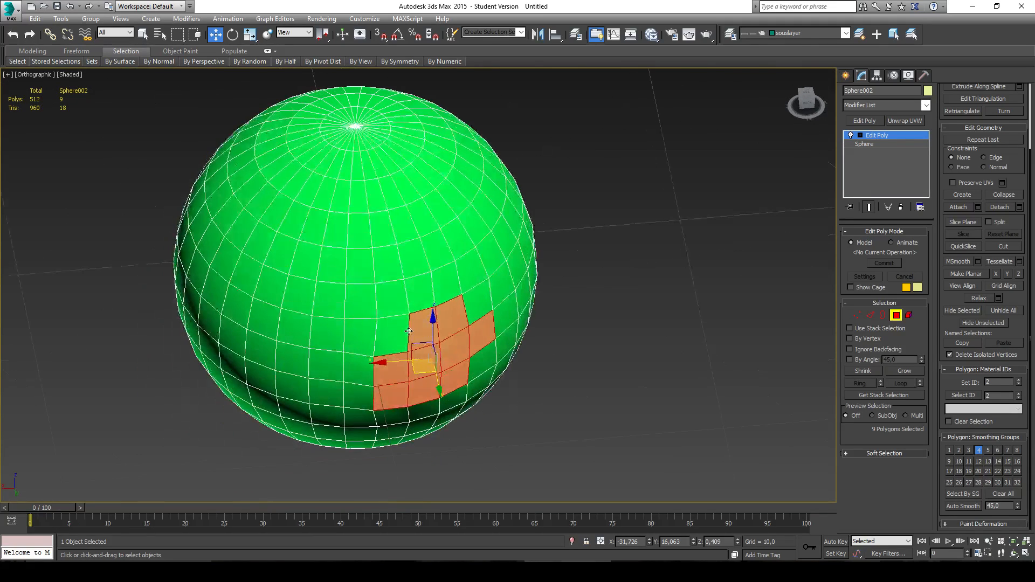
# - Leave polygon editing and deselect Sphere002 to show its plain shaded surface
pyautogui.click(895, 315)
pyautogui.scroll(-5, 615, 231)
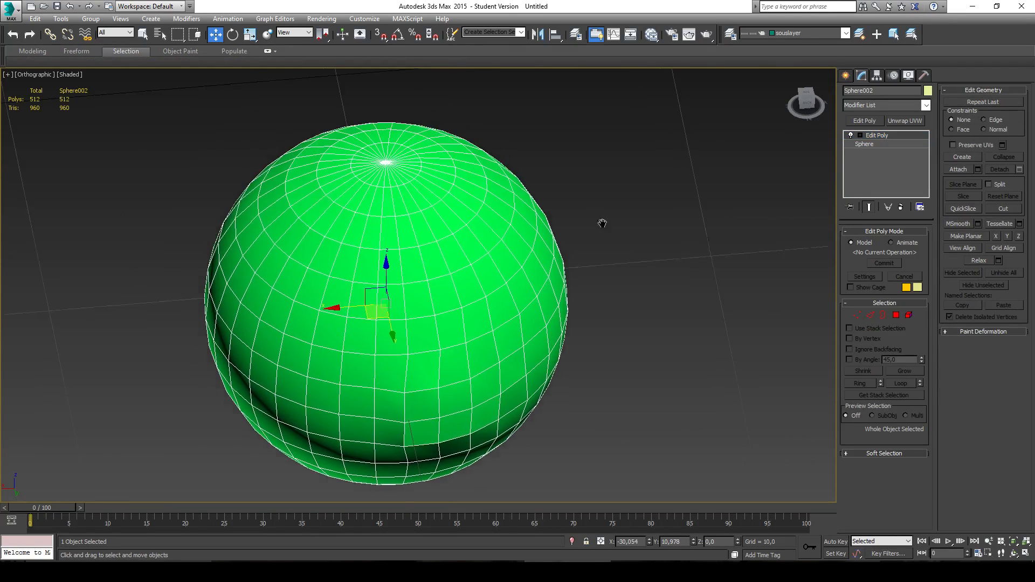
pyautogui.click(632, 226)
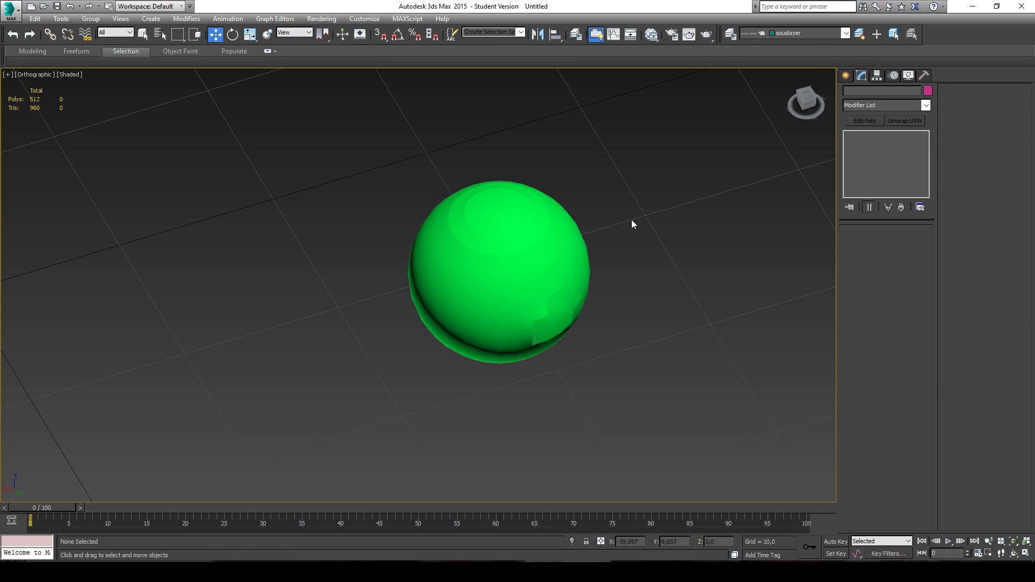
# - Try deleting the isolated sphere, and undo the deletion
pyautogui.click(502, 278)
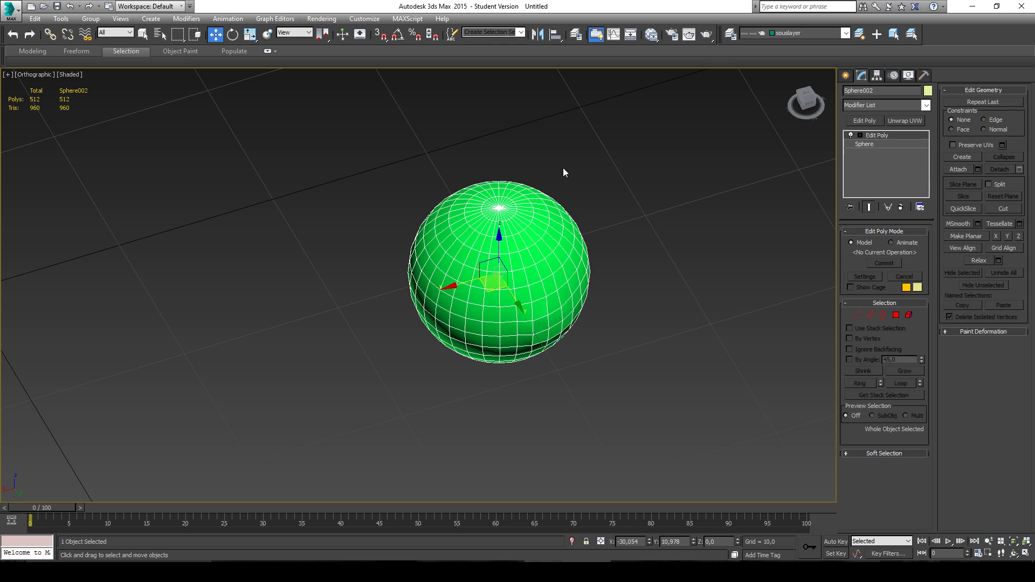
pyautogui.moveTo(528, 186); pyautogui.dragTo(453, 111, button='middle')
pyautogui.press('Delete')
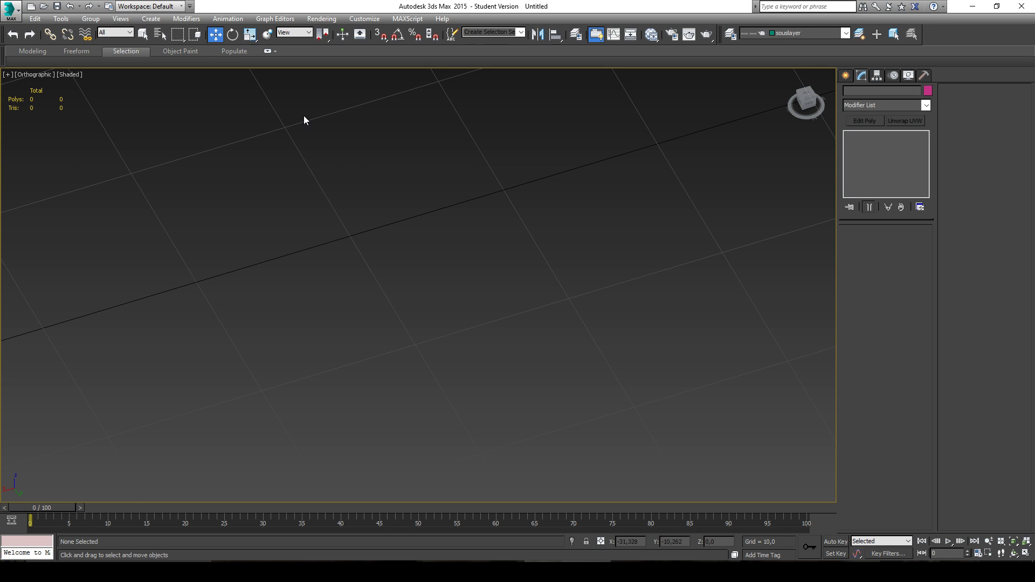
pyautogui.keyDown('alt'); pyautogui.moveTo(287, 216); pyautogui.dragTo(465, 243, button='middle'); pyautogui.keyUp('alt')
pyautogui.hotkey('ctrl', 'z')
# - Enter polygon editing on Sphere002 again, select a single polygon near its top, and review the polygon editing options
pyautogui.click(893, 315)
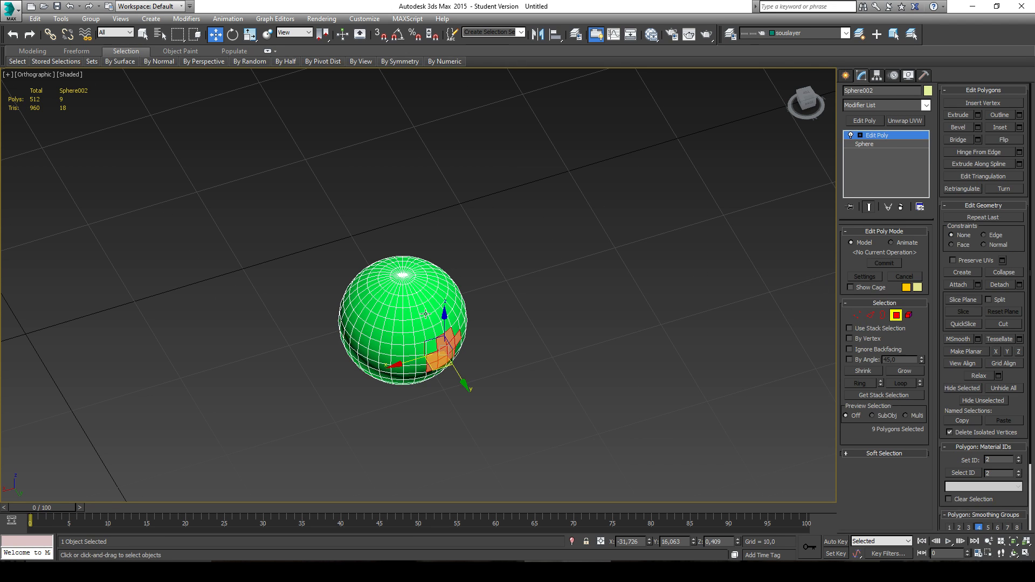
pyautogui.click(419, 296)
pyautogui.scroll(3, 490, 350)
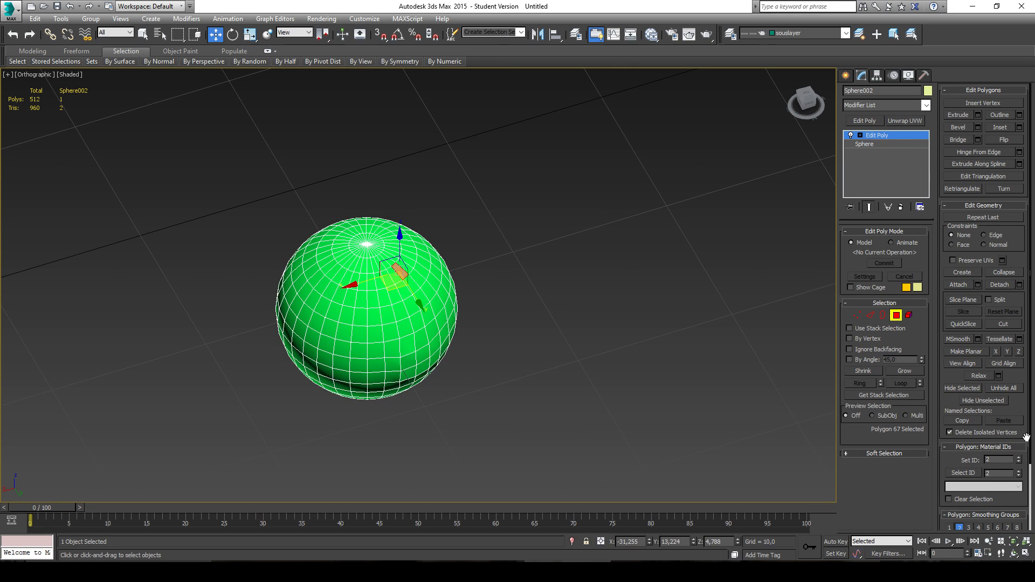
pyautogui.scroll(-3, 1022, 437)
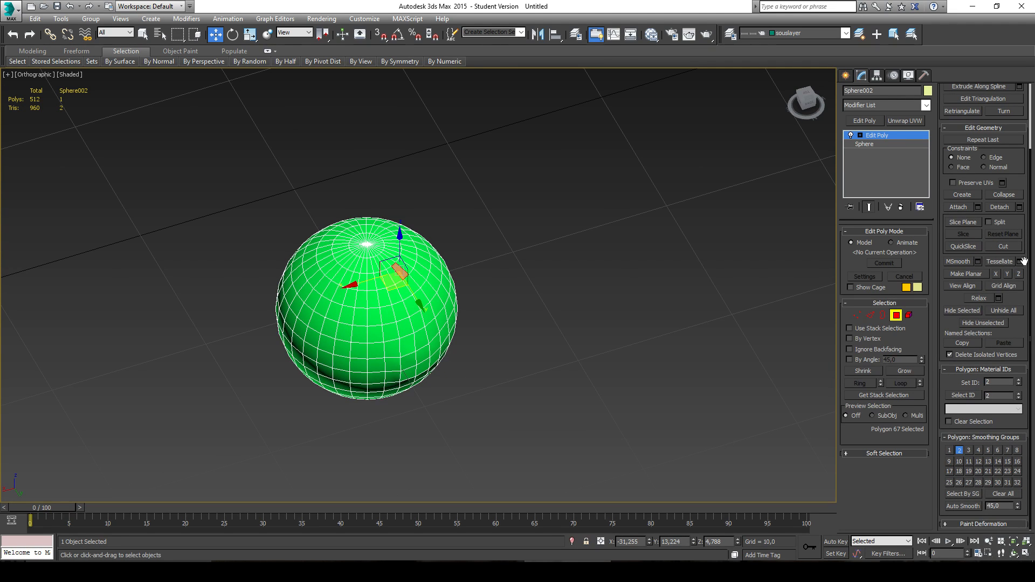
pyautogui.moveTo(1024, 258); pyautogui.dragTo(1020, 342)
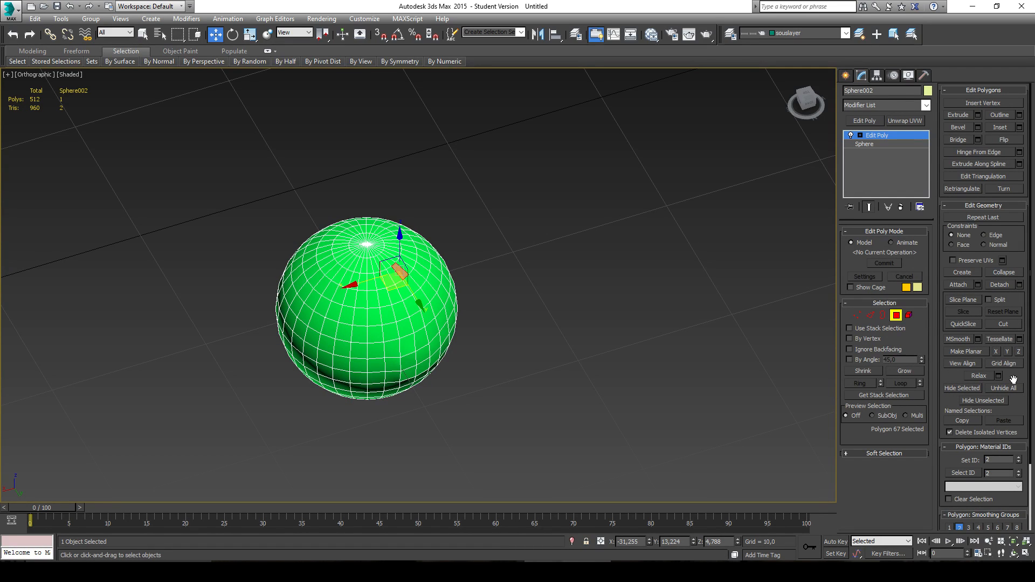
pyautogui.moveTo(180, 266); pyautogui.dragTo(295, 264, button='middle')
pyautogui.scroll(3, 490, 312)
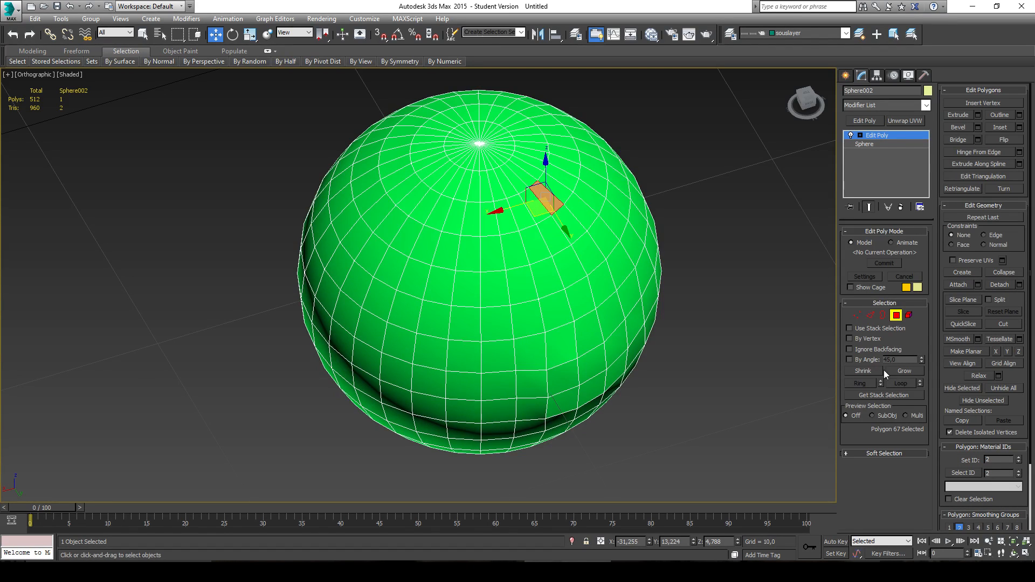
pyautogui.moveTo(720, 335); pyautogui.dragTo(742, 346, button='middle')
# - Switch the interface to Expert Mode and inspect the sphere in the enlarged viewport
pyautogui.hotkey('ctrl', 'x')
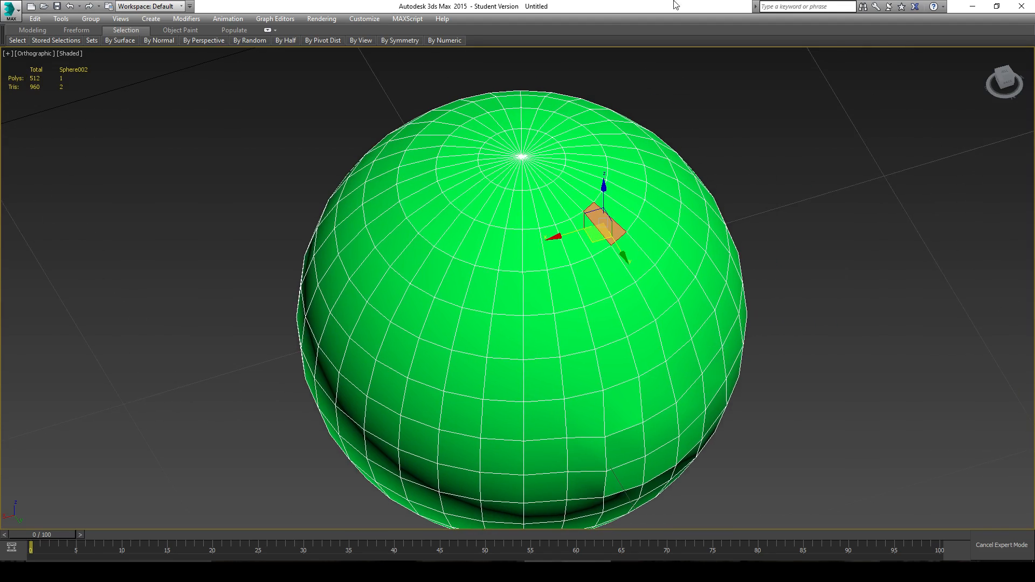
pyautogui.scroll(3, 839, 201)
pyautogui.press('alt')
pyautogui.keyDown('alt'); pyautogui.moveTo(892, 283); pyautogui.dragTo(849, 253, button='middle'); pyautogui.keyUp('alt')
pyautogui.scroll(-5, 846, 256)
# - Select a single polygon on the front of Sphere002, and replace it with one close to the top pole
pyautogui.click(678, 295)
pyautogui.keyDown('alt'); pyautogui.moveTo(750, 286); pyautogui.dragTo(763, 303, button='middle'); pyautogui.keyUp('alt')
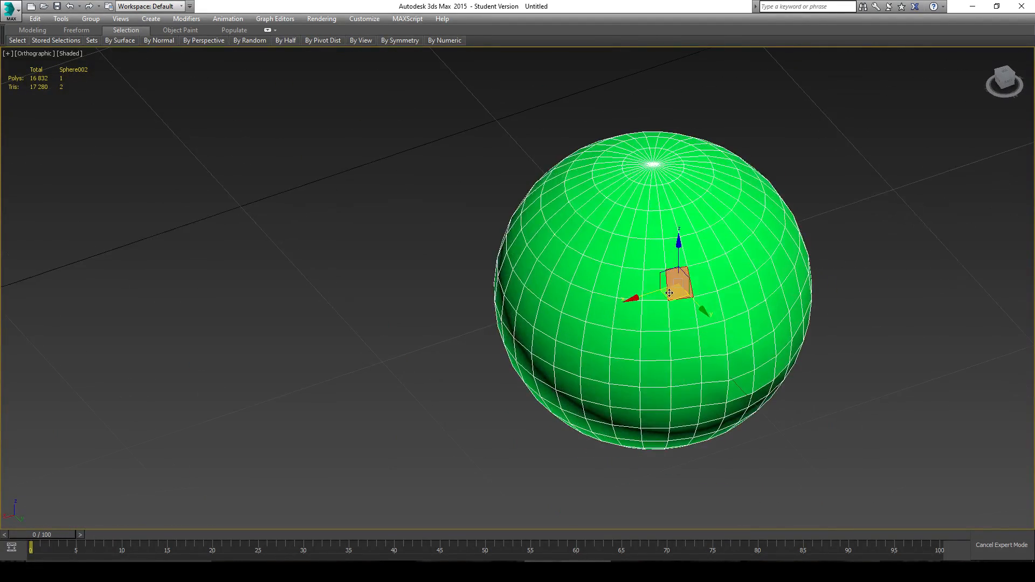
pyautogui.moveTo(690, 172); pyautogui.dragTo(627, 210, button='middle')
pyautogui.scroll(3, 627, 210)
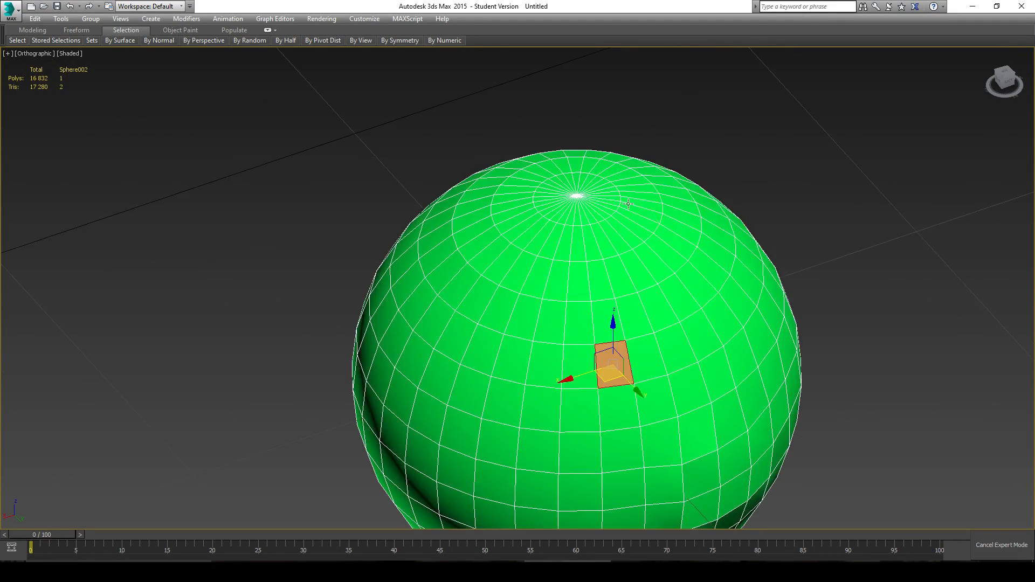
pyautogui.click(635, 207)
pyautogui.keyDown('alt'); pyautogui.moveTo(714, 257); pyautogui.dragTo(652, 264, button='middle'); pyautogui.keyUp('alt')
pyautogui.keyDown('alt'); pyautogui.moveTo(606, 304); pyautogui.dragTo(923, 152, button='middle'); pyautogui.keyUp('alt')
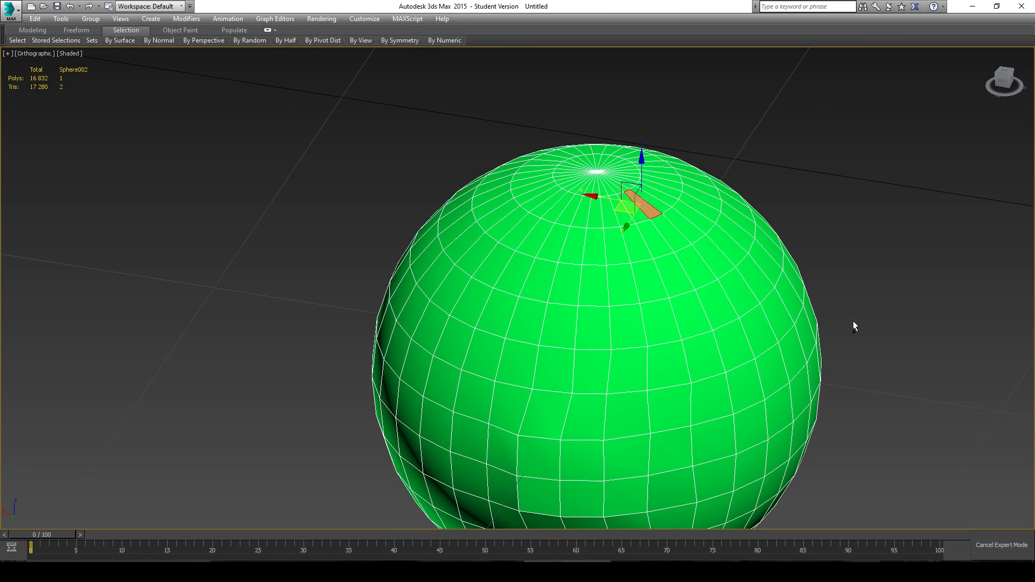
# - Toggle Expert Mode off, on and off again, ending in the full interface
pyautogui.hotkey('ctrl', 'x')
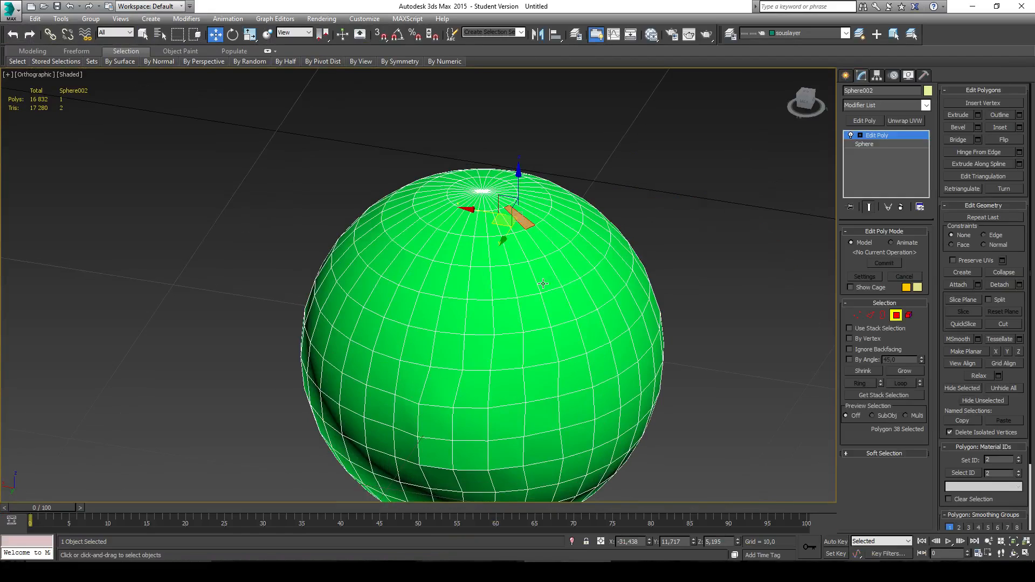
pyautogui.hotkey('ctrl', 'x')
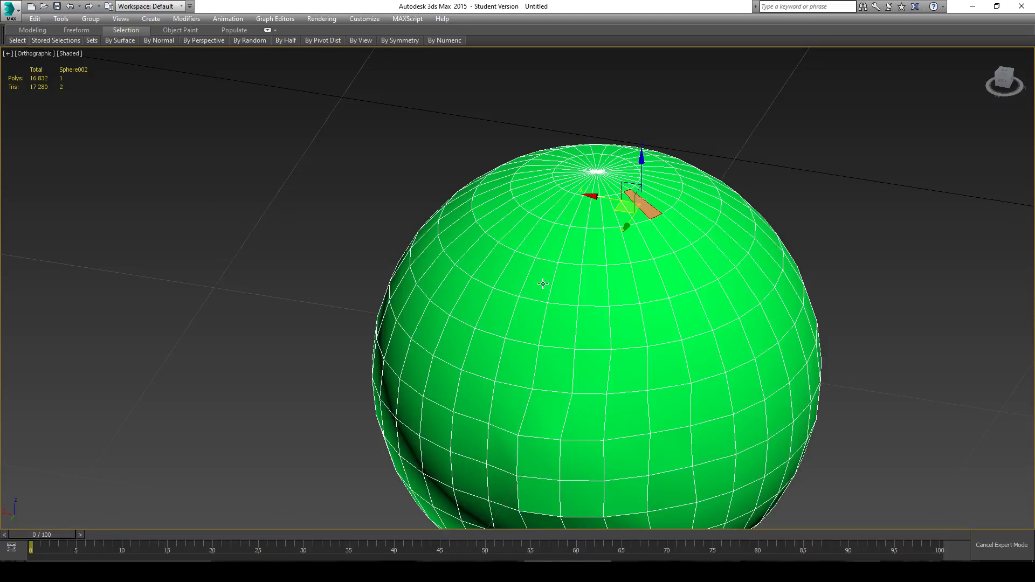
pyautogui.hotkey('ctrl', 'x')
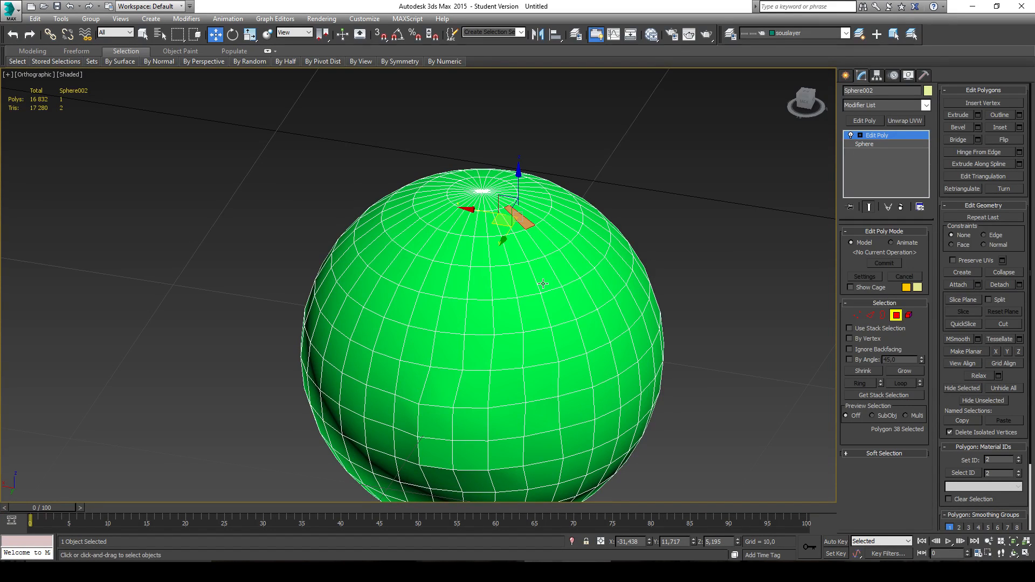
# - Select a single polygon on the lower front of Sphere002 and examine it up close
pyautogui.click(515, 415)
pyautogui.click(429, 426)
pyautogui.keyDown('alt'); pyautogui.moveTo(426, 425); pyautogui.dragTo(545, 446, button='middle'); pyautogui.keyUp('alt')
pyautogui.scroll(6, 488, 393)
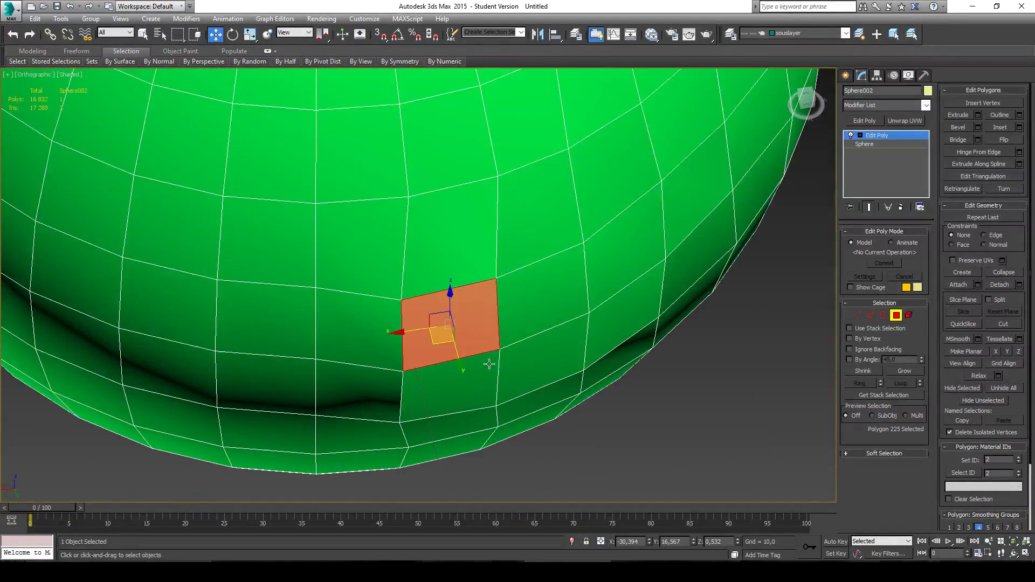
pyautogui.scroll(-5, 489, 364)
# - Inspect the whole sphere in Expert Mode and return to the full interface
pyautogui.hotkey('ctrl', 'x')
pyautogui.keyDown('alt'); pyautogui.moveTo(539, 278); pyautogui.dragTo(563, 316, button='middle'); pyautogui.keyUp('alt')
pyautogui.scroll(-3, 566, 316)
pyautogui.moveTo(561, 248); pyautogui.dragTo(550, 190, button='middle')
pyautogui.keyDown('alt'); pyautogui.moveTo(571, 275); pyautogui.dragTo(603, 295, button='middle'); pyautogui.keyUp('alt')
pyautogui.hotkey('ctrl', 'x')
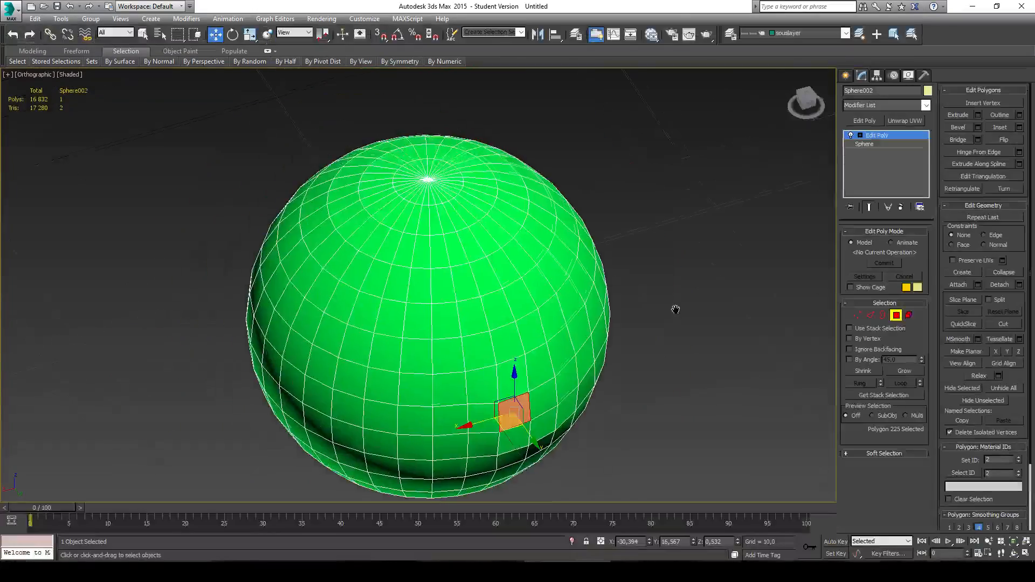
# - Exit polygon sub-object editing on Sphere002
pyautogui.keyDown('alt'); pyautogui.moveTo(676, 309); pyautogui.dragTo(648, 309, button='middle'); pyautogui.keyUp('alt')
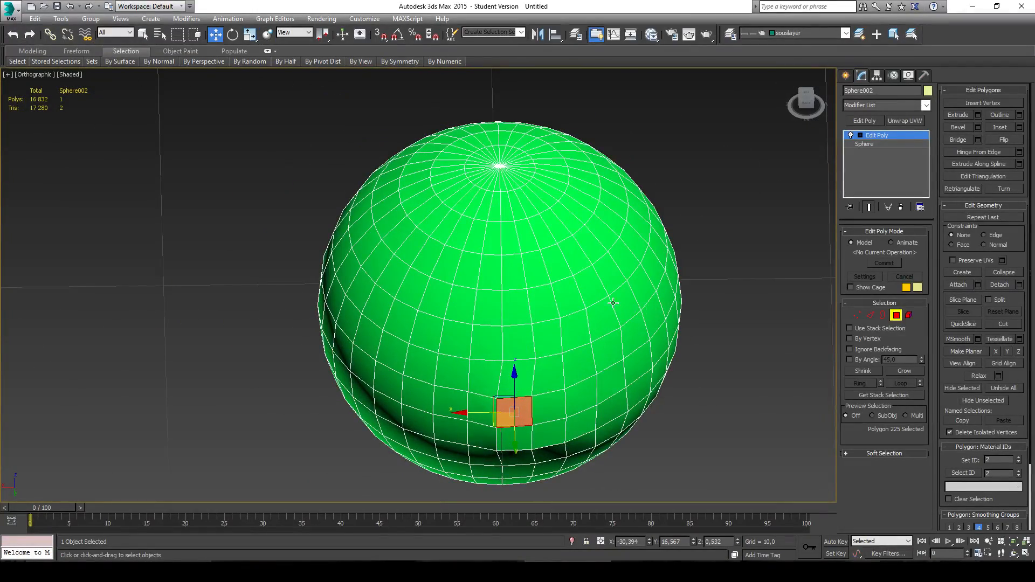
pyautogui.click(898, 315)
pyautogui.moveTo(628, 266)
pyautogui.keyDown('alt'); pyautogui.mouseDown(button='middle')
pyautogui.moveTo(620, 280)
pyautogui.moveTo(618, 271)
pyautogui.mouseUp(button='middle'); pyautogui.keyUp('alt')
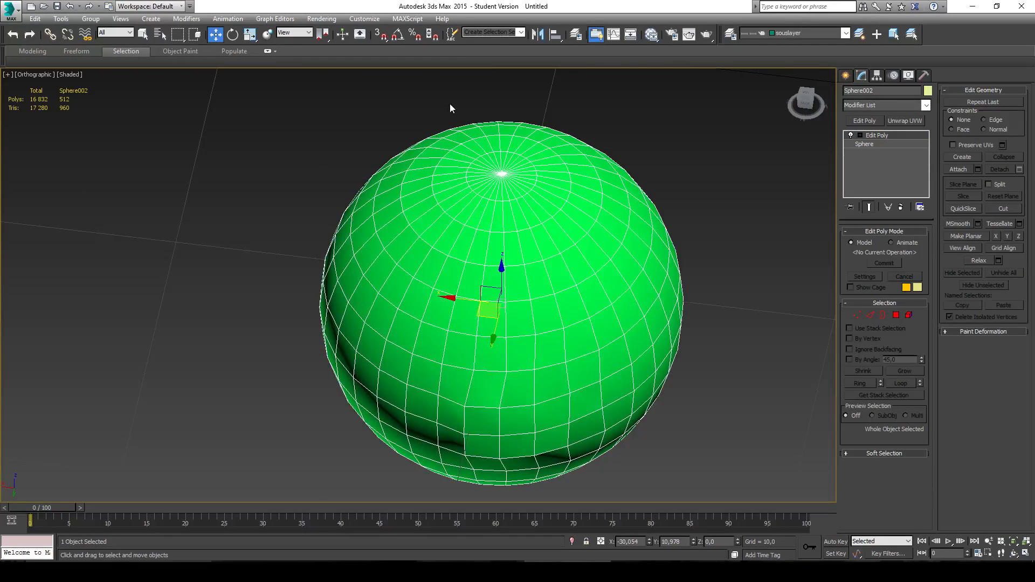
pyautogui.click(367, 19)
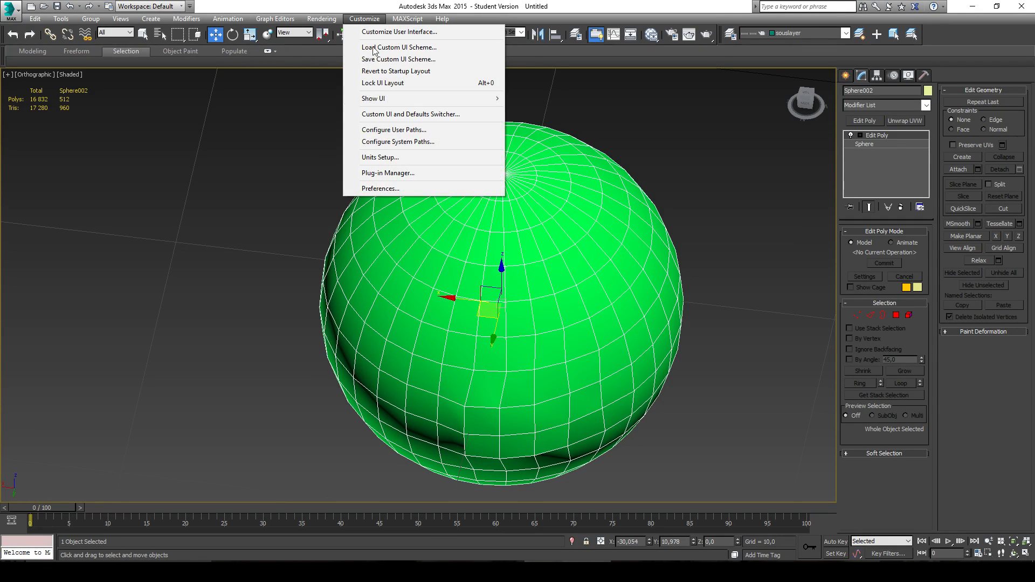
pyautogui.click(405, 192)
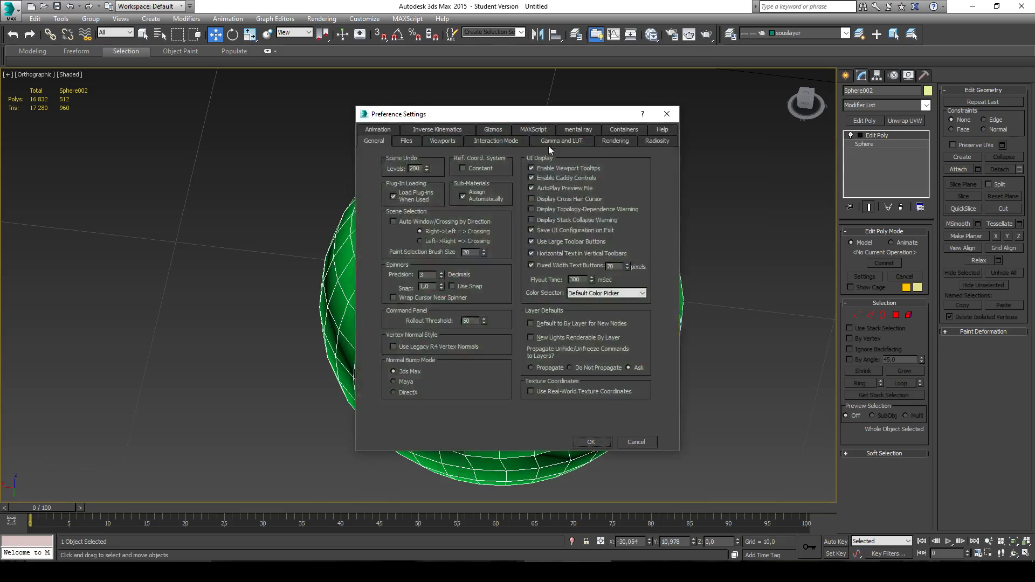
pyautogui.click(663, 114)
# - Open the keyboard shortcut customization, choose MaxStartUI.kbdx as the shortcut file to load, and cancel the loading
pyautogui.click(364, 19)
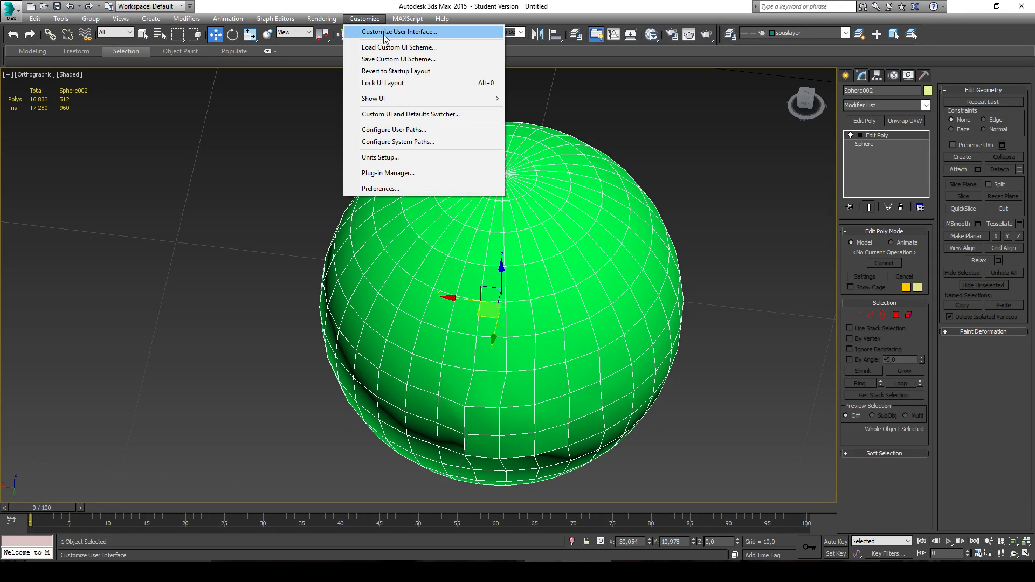
pyautogui.click(385, 34)
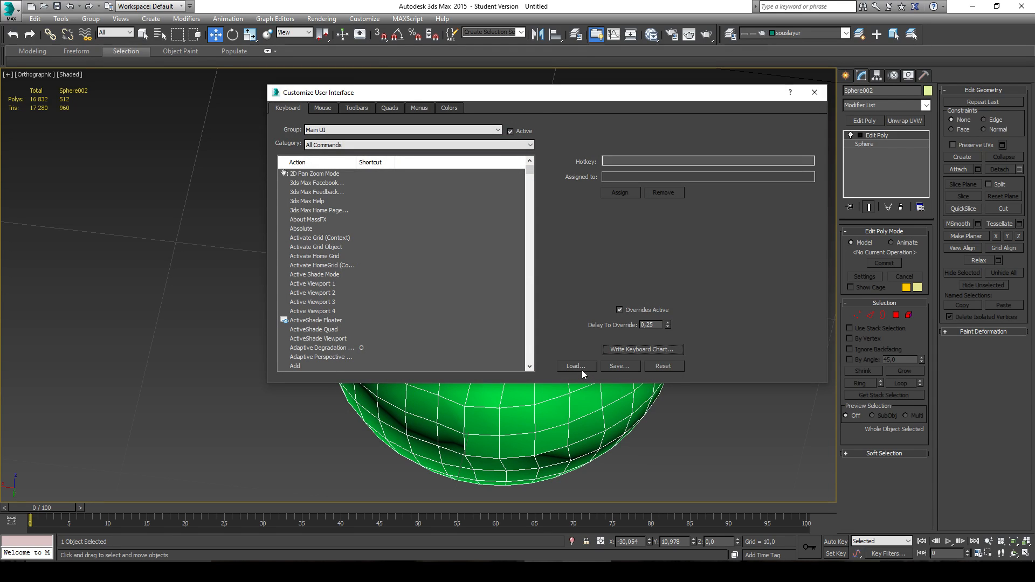
pyautogui.click(581, 369)
pyautogui.click(256, 246)
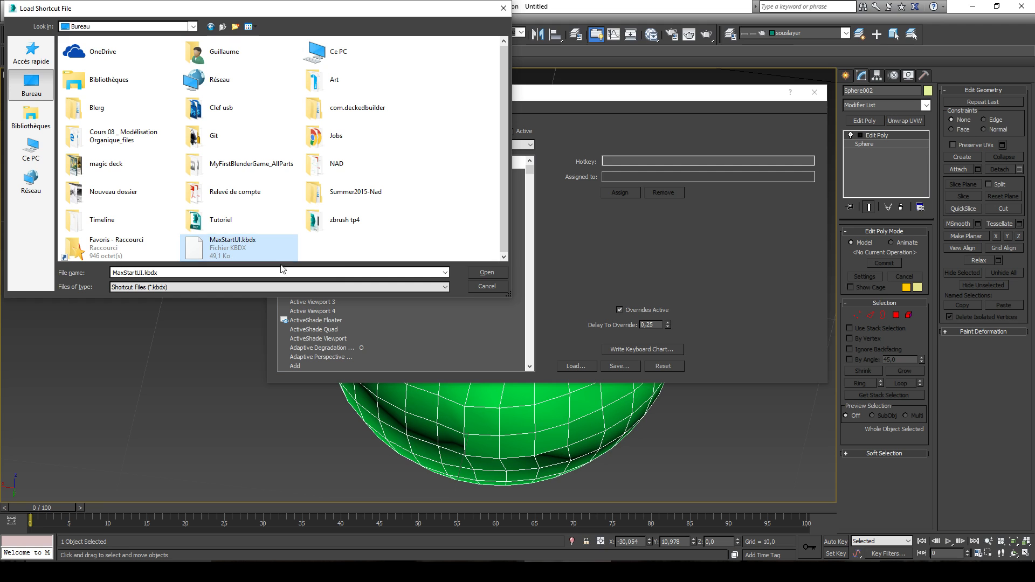
pyautogui.click(478, 286)
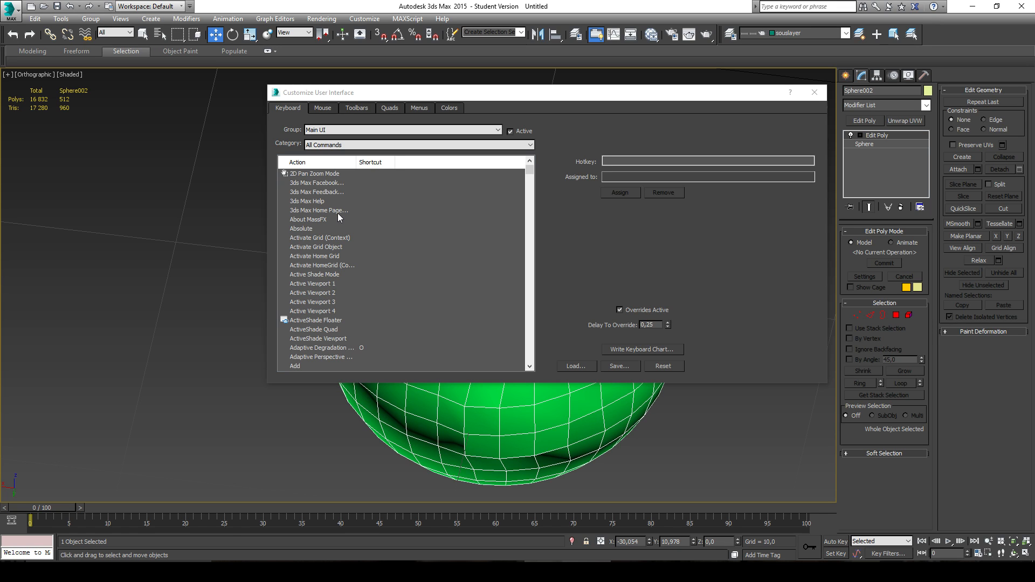
# - Review the list of actions that can receive keyboard shortcuts and the modifiers available for Sphere002
pyautogui.click(311, 193)
pyautogui.scroll(-8, 324, 244)
pyautogui.scroll(8, 328, 237)
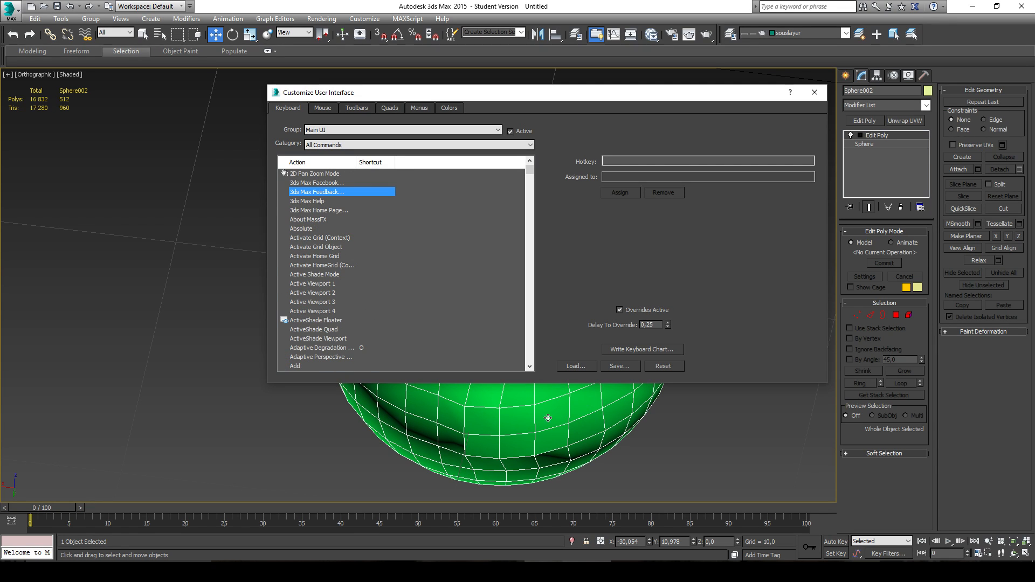
pyautogui.moveTo(575, 416); pyautogui.dragTo(544, 438, button='middle')
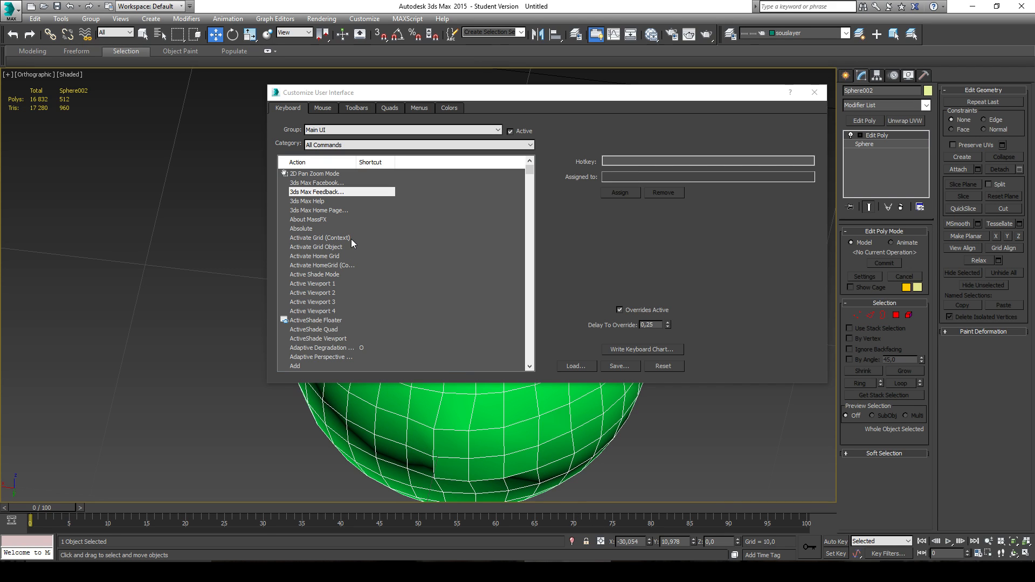
pyautogui.click(330, 210)
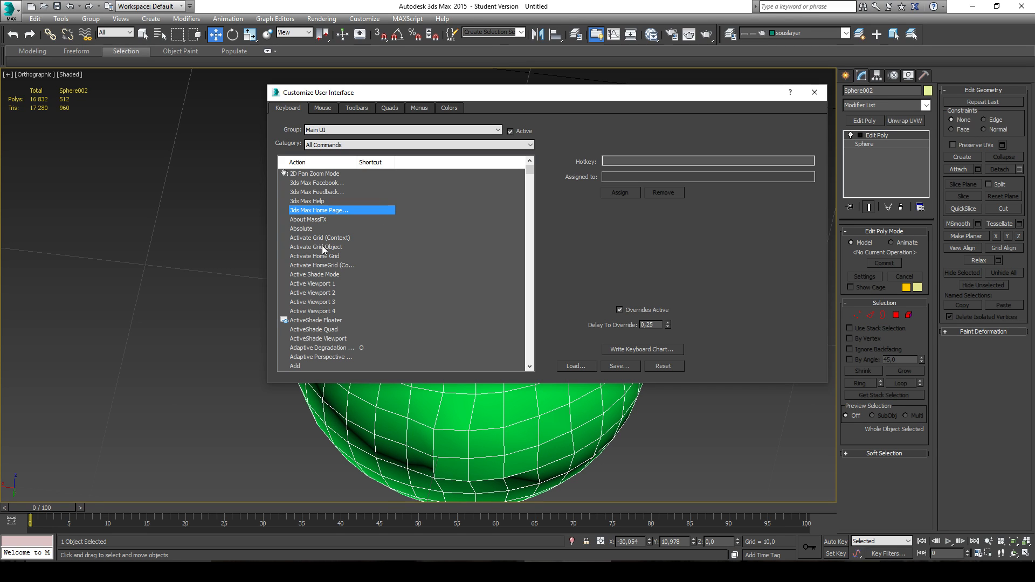
pyautogui.click(925, 105)
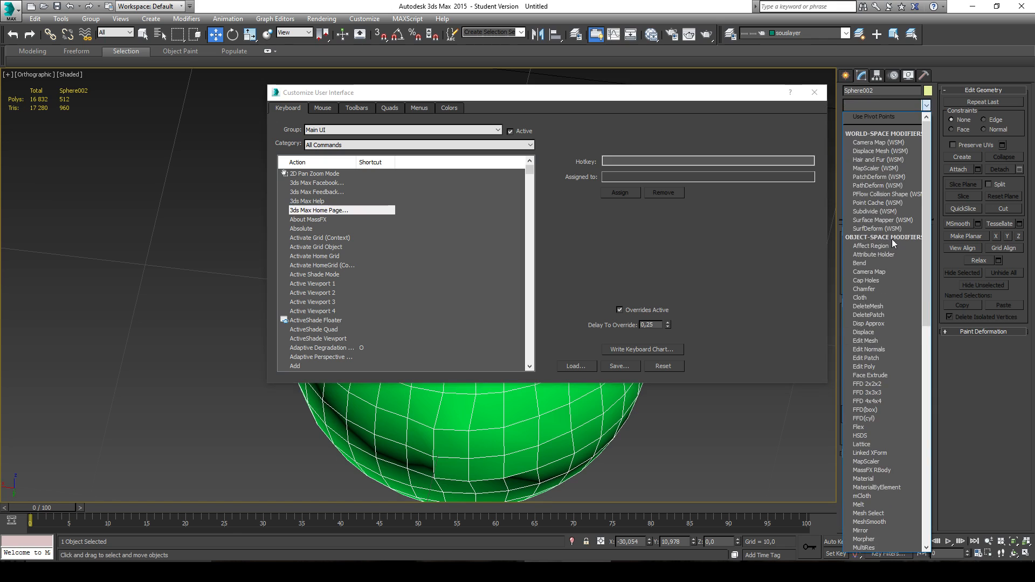
# - Widen the Action column and assign the apostrophe (') hotkey to the Convert to Editable Polygon action
pyautogui.click(346, 241)
pyautogui.click(346, 240)
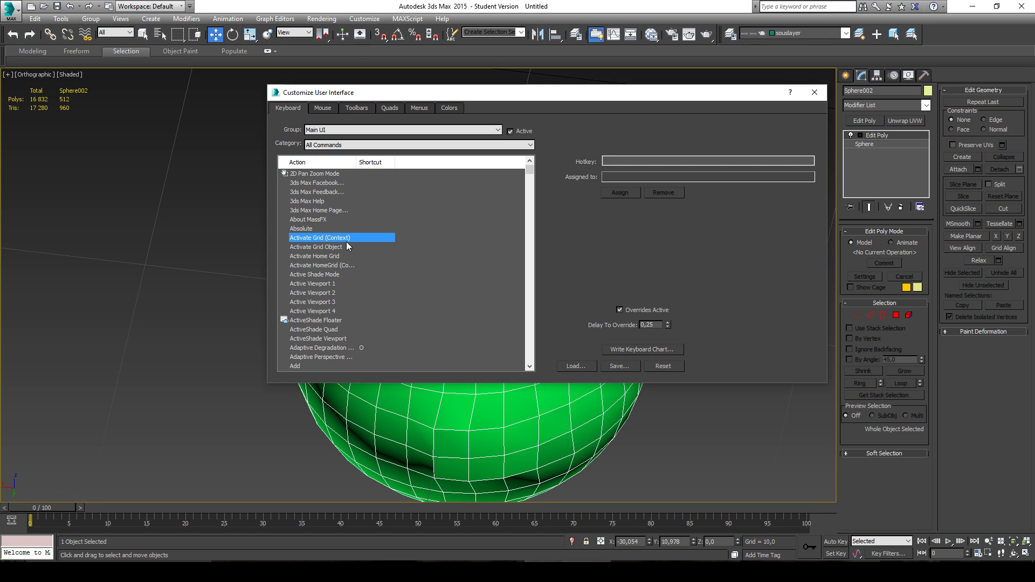
pyautogui.write('con')
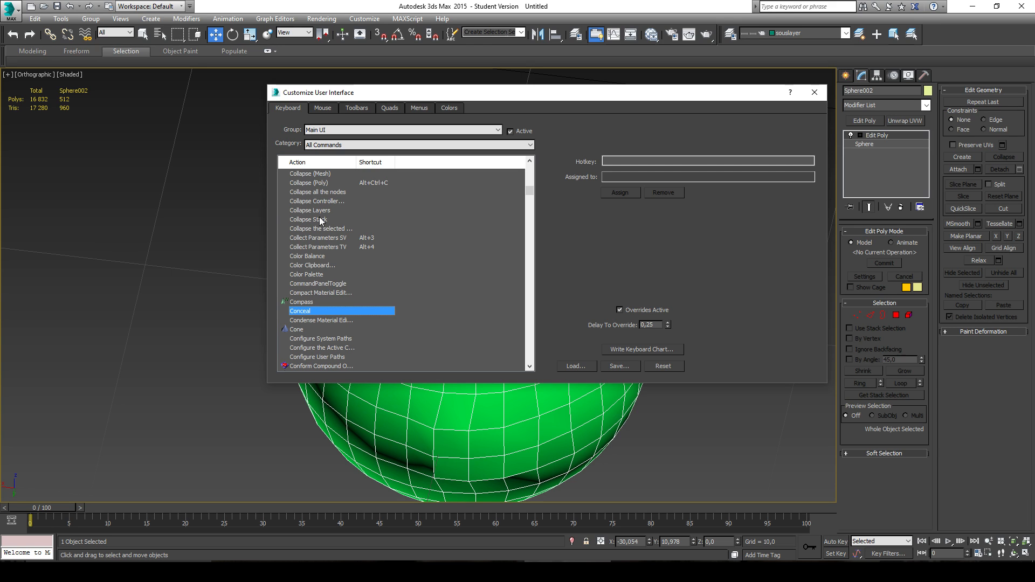
pyautogui.scroll(-4, 325, 316)
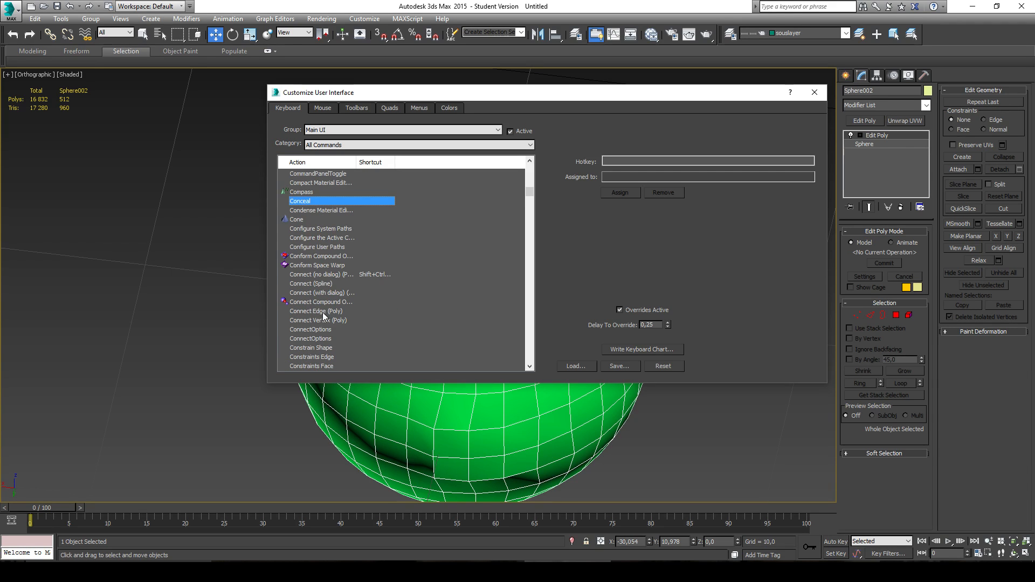
pyautogui.scroll(-8, 321, 318)
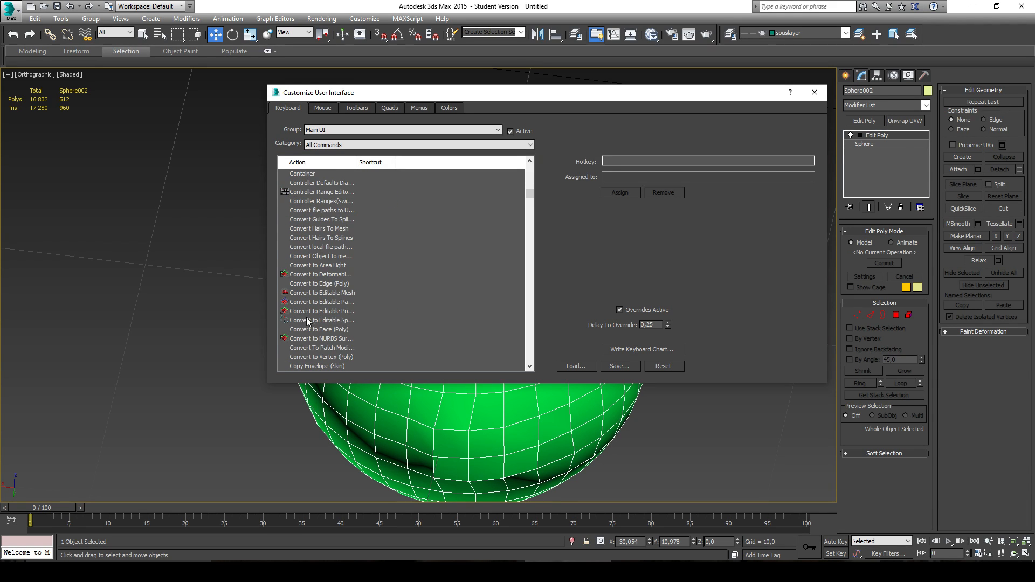
pyautogui.click(307, 312)
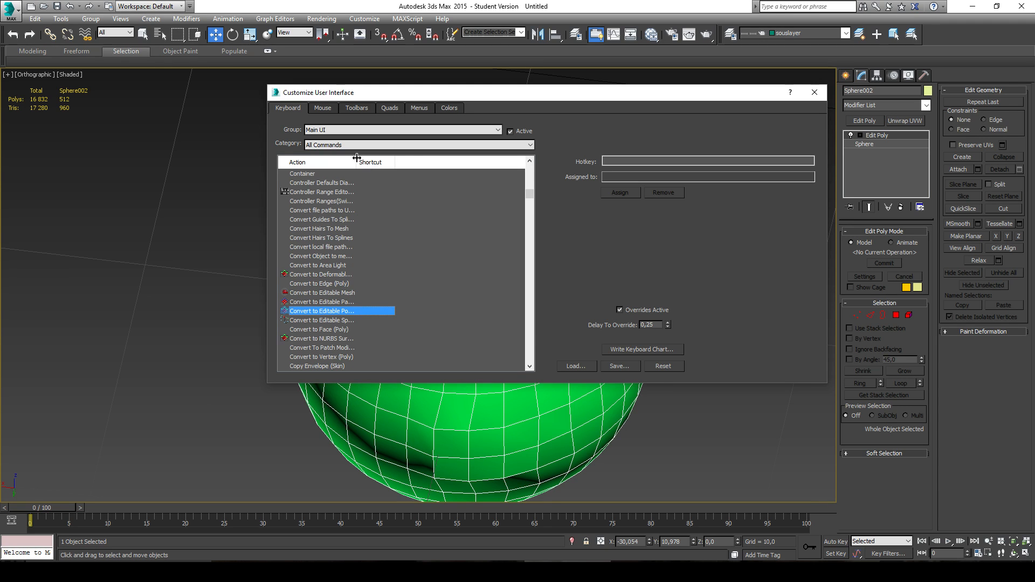
pyautogui.moveTo(357, 157); pyautogui.dragTo(411, 159)
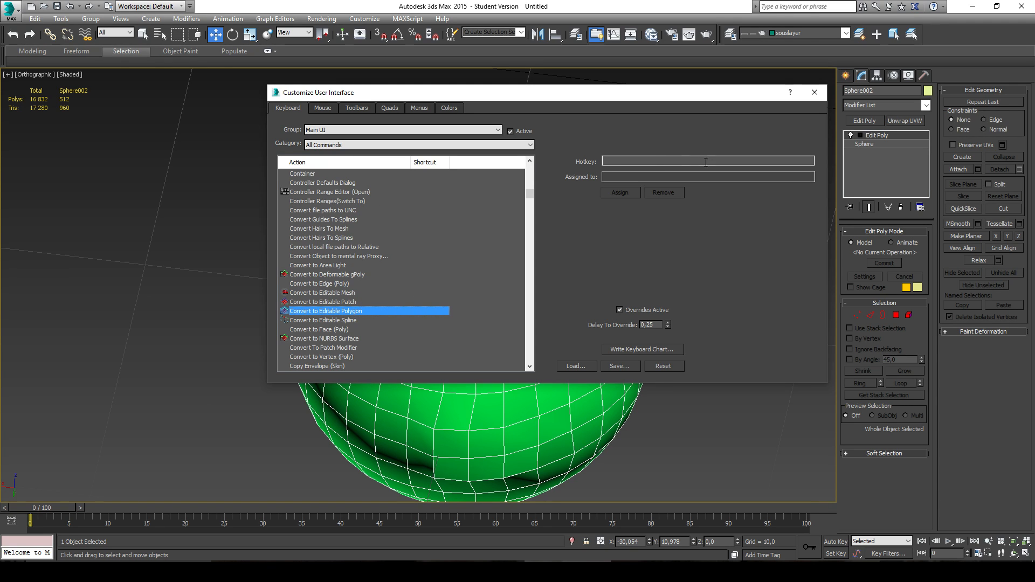
pyautogui.click(664, 161)
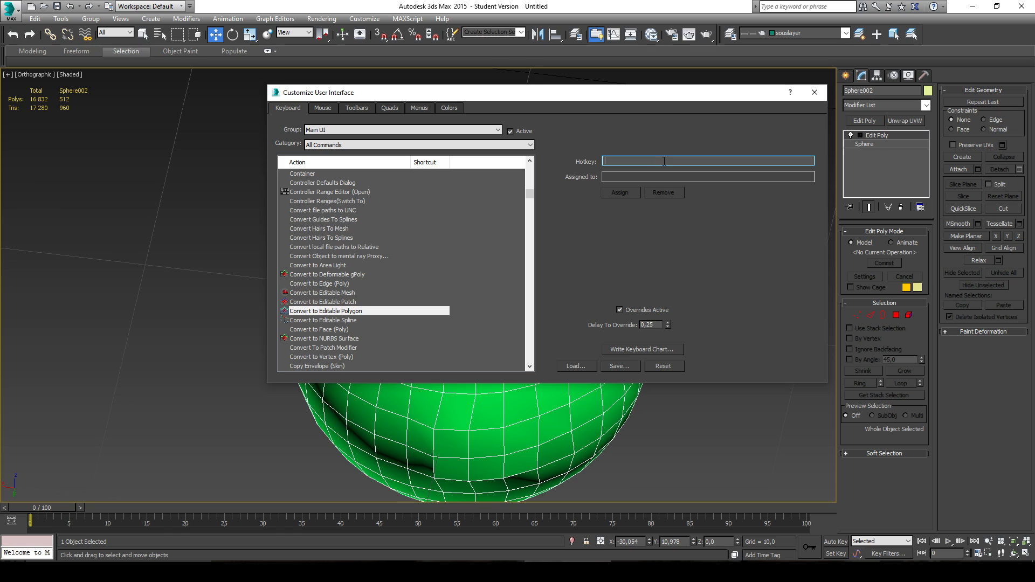
pyautogui.press("'")
pyautogui.click(613, 193)
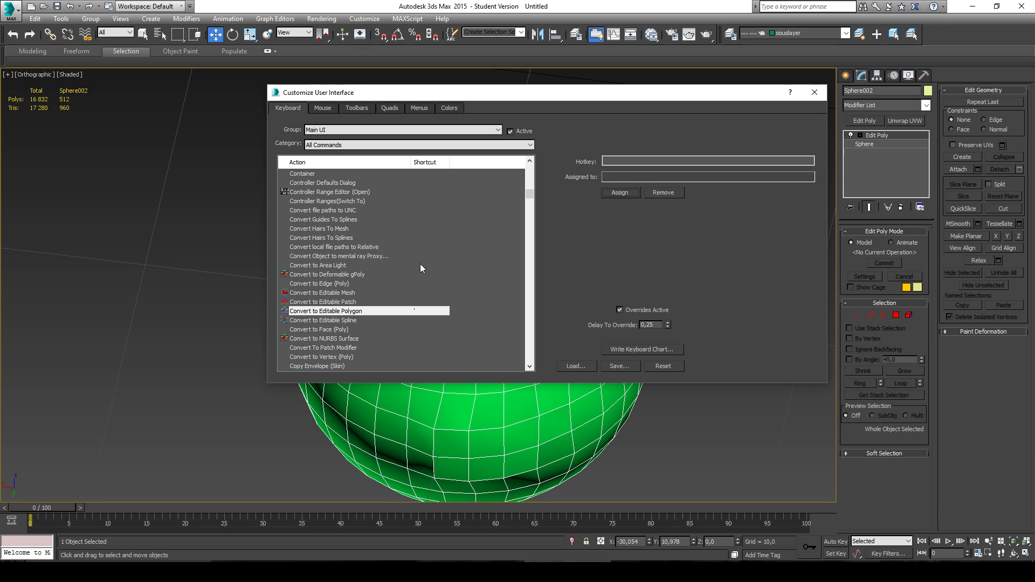
# - Assign the hotkey Alt+' to the Unwrap UVW Modifier action
pyautogui.scroll(2, 371, 262)
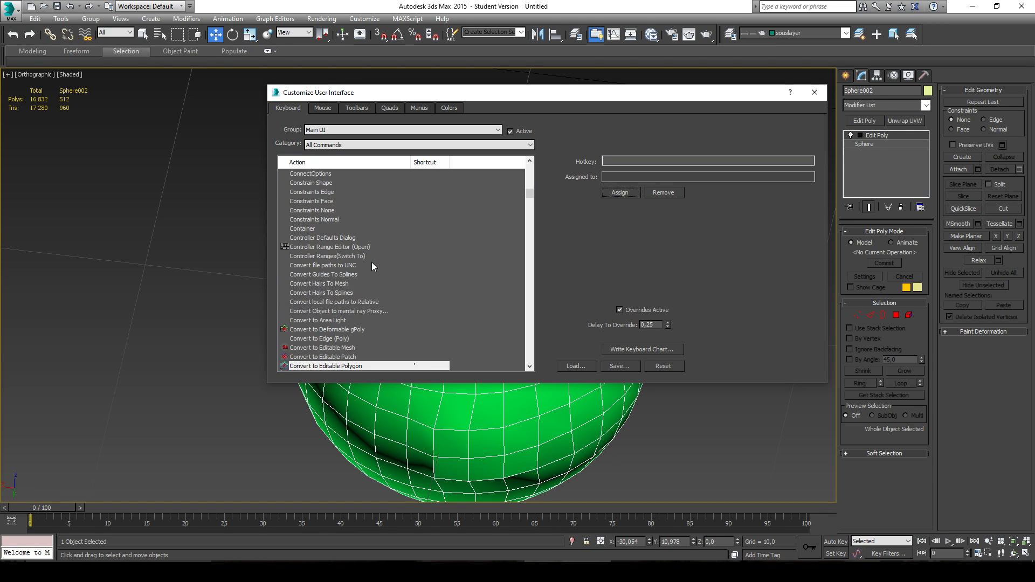
pyautogui.scroll(10, 370, 262)
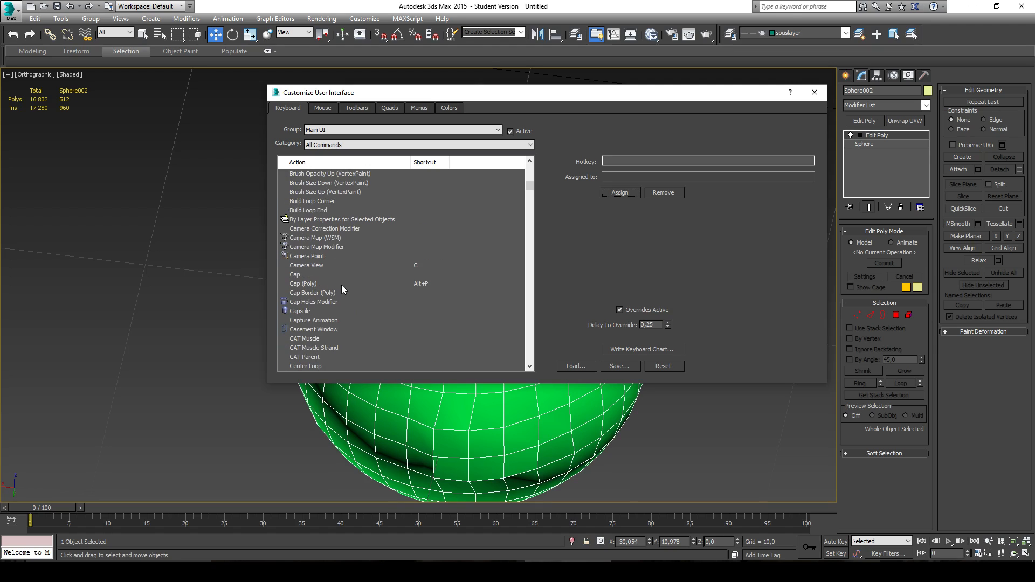
pyautogui.click(326, 221)
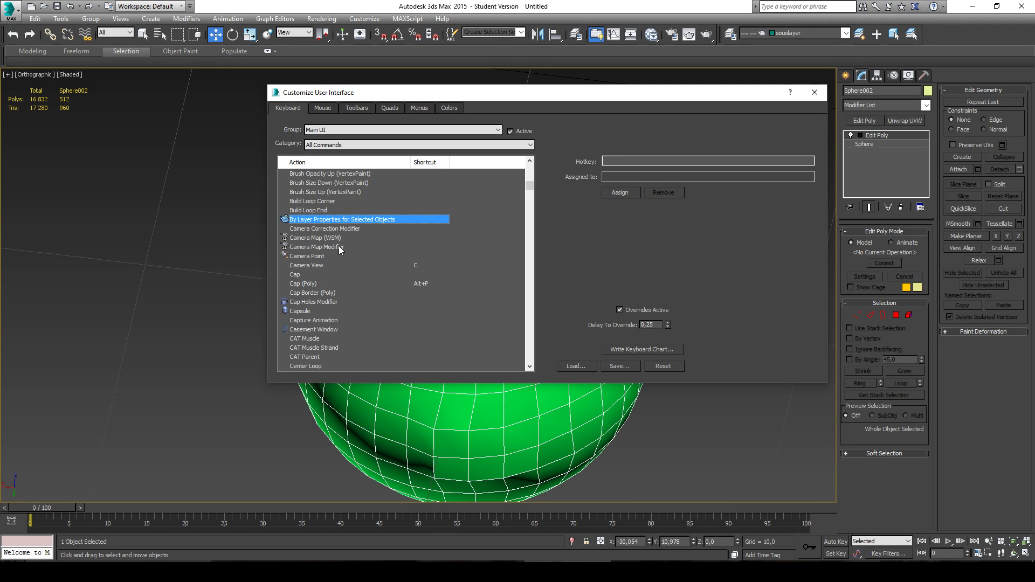
pyautogui.write('unwrap')
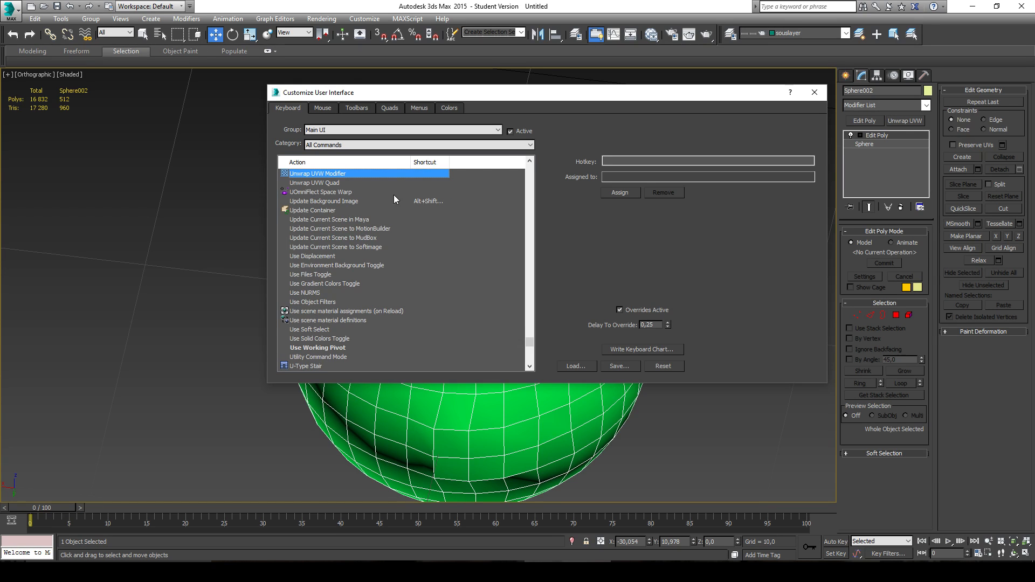
pyautogui.click(611, 161)
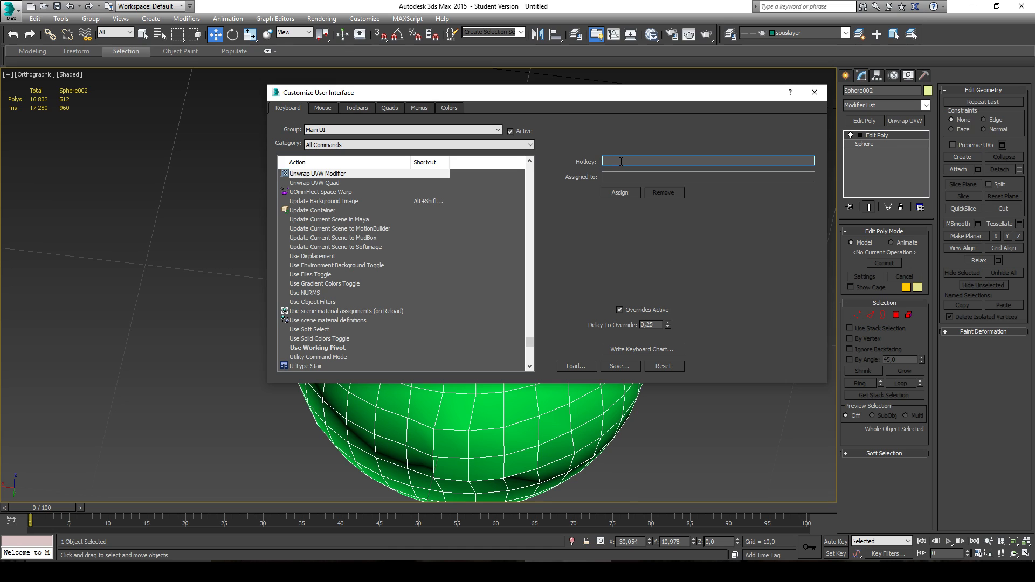
pyautogui.press('alt')
pyautogui.hotkey('alt', "'")
pyautogui.click(626, 191)
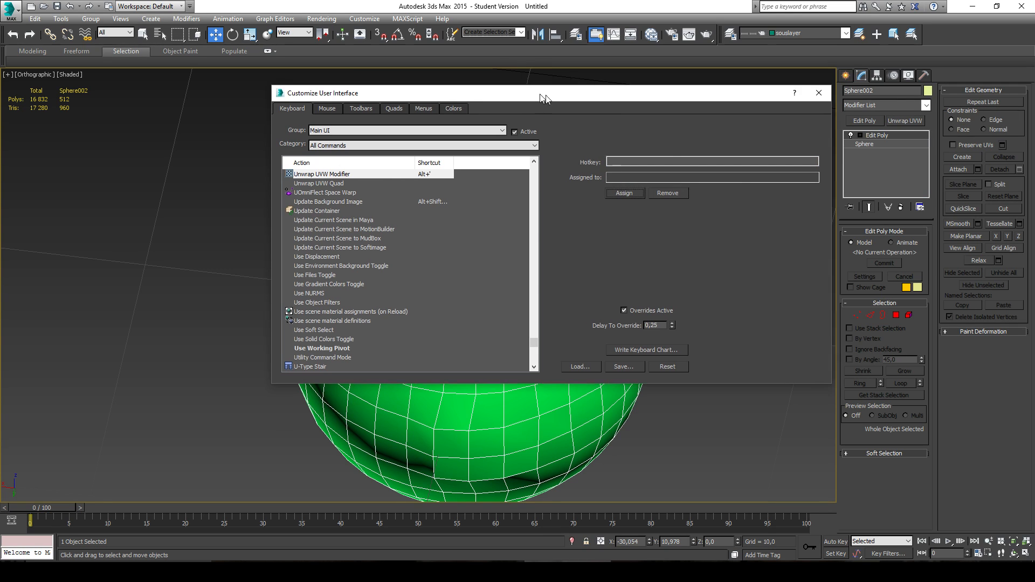
# - Assign the hotkey Shift+1 to the Symmetry Modifier action
pyautogui.moveTo(537, 95); pyautogui.dragTo(512, 81)
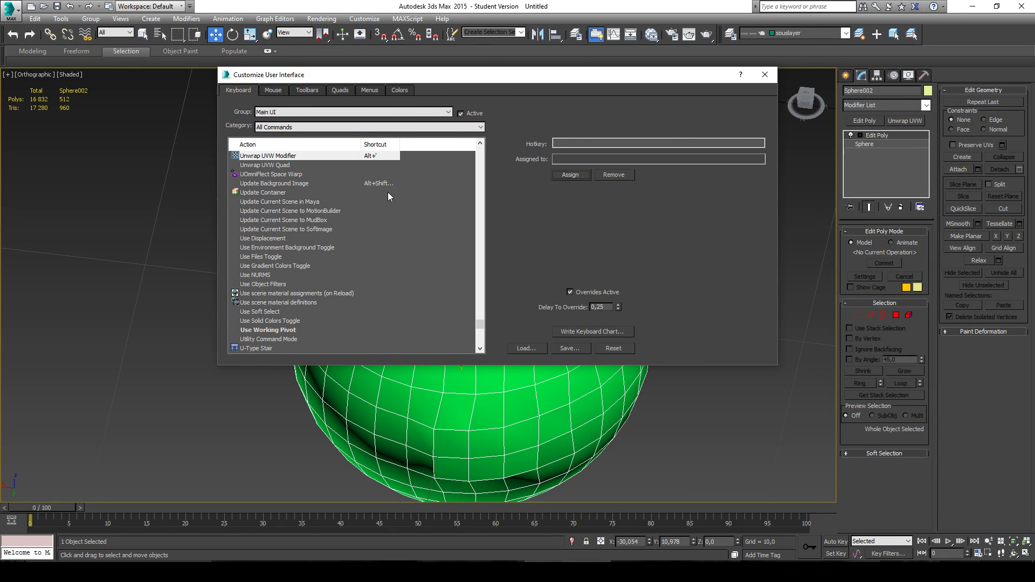
pyautogui.scroll(2, 377, 195)
pyautogui.scroll(-2, 376, 195)
pyautogui.scroll(2, 376, 196)
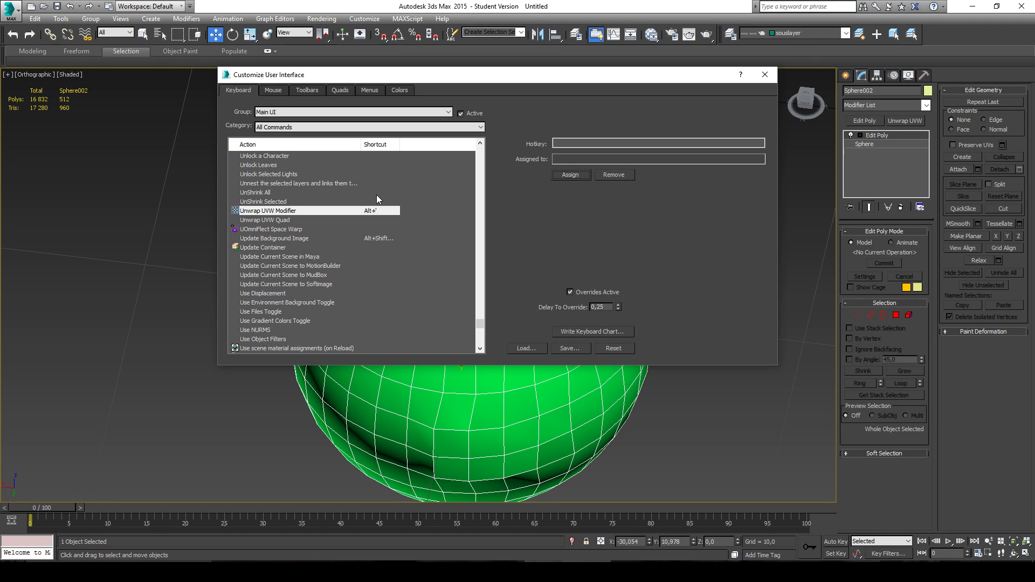
pyautogui.click(305, 175)
pyautogui.write('sym')
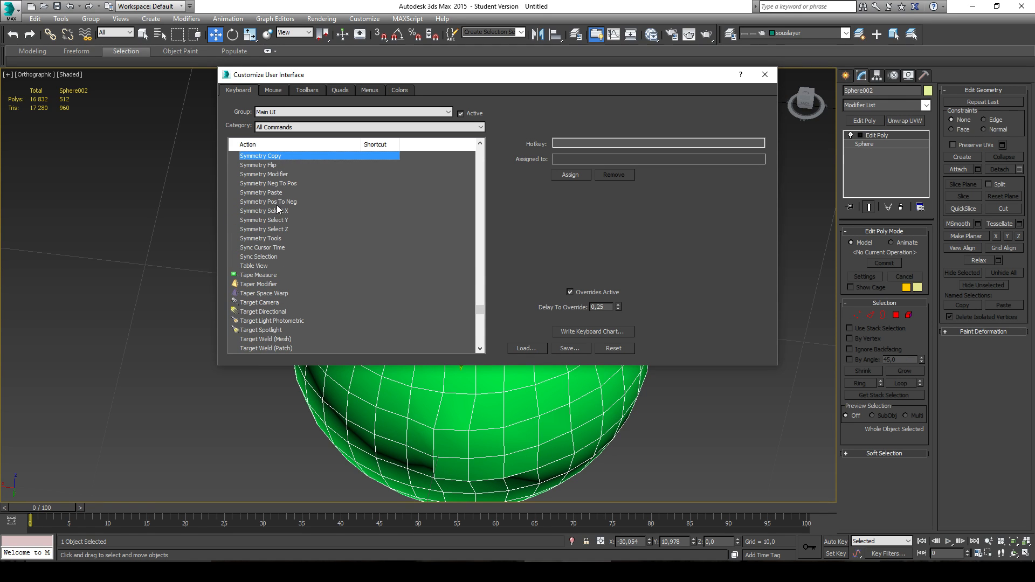
pyautogui.scroll(2, 286, 218)
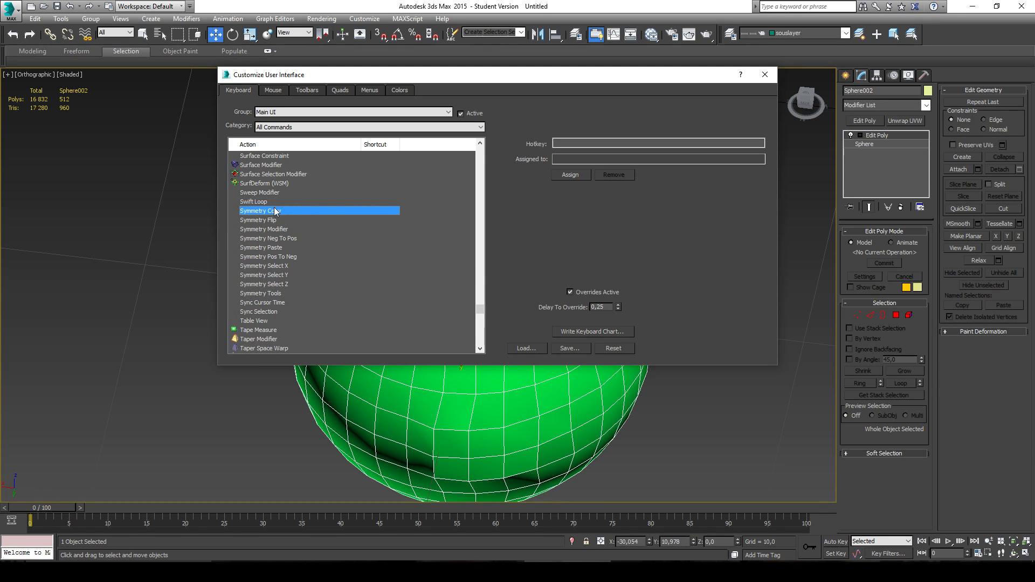
pyautogui.click(285, 230)
pyautogui.click(610, 144)
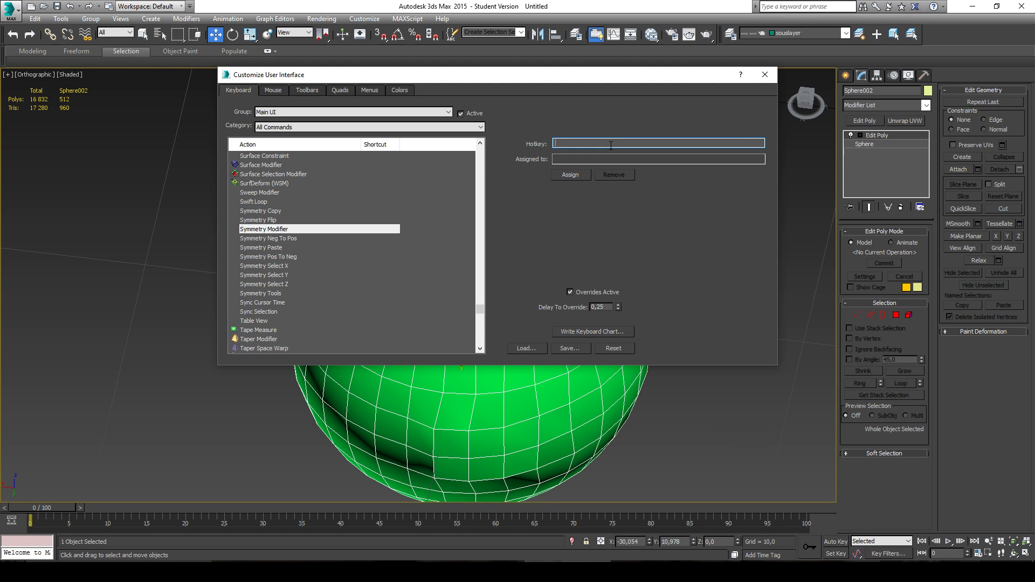
pyautogui.hotkey('shift', '1')
pyautogui.click(570, 175)
# - Assign the hotkey Shift+2 to the TurboSmooth Modifier action
pyautogui.click(345, 202)
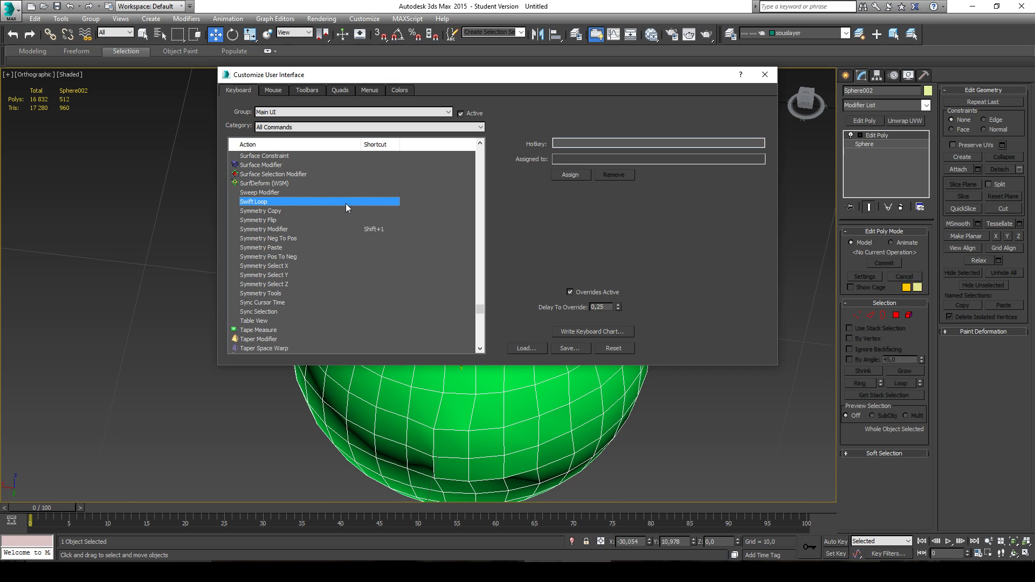
pyautogui.write('tu')
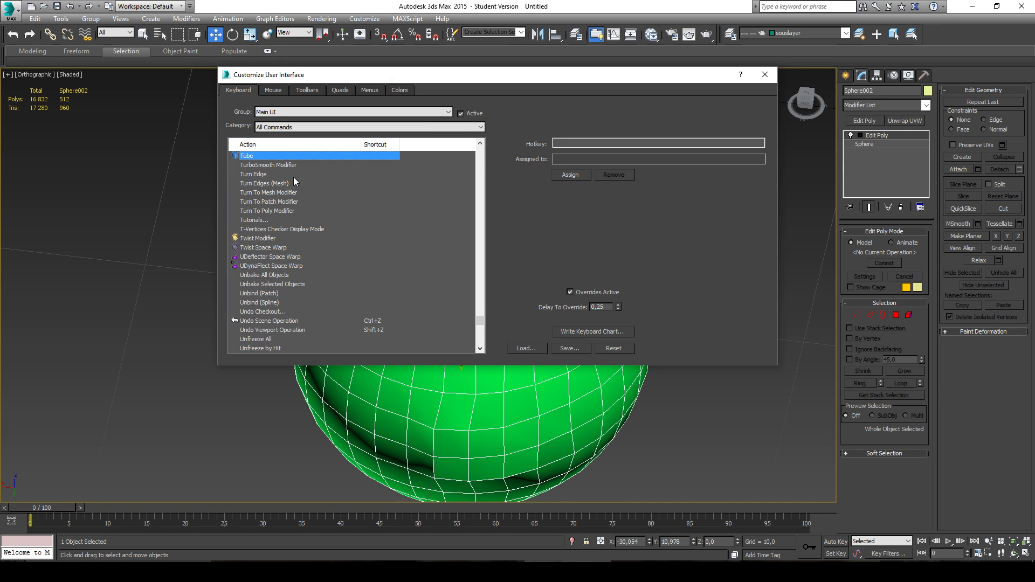
pyautogui.click(296, 165)
pyautogui.click(571, 143)
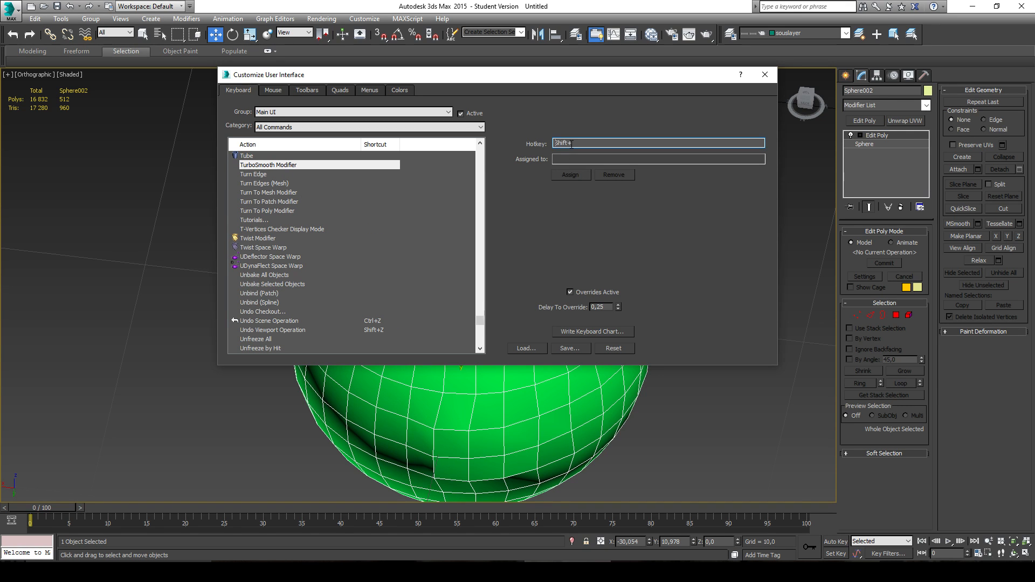
pyautogui.hotkey('shift', '2')
pyautogui.click(570, 175)
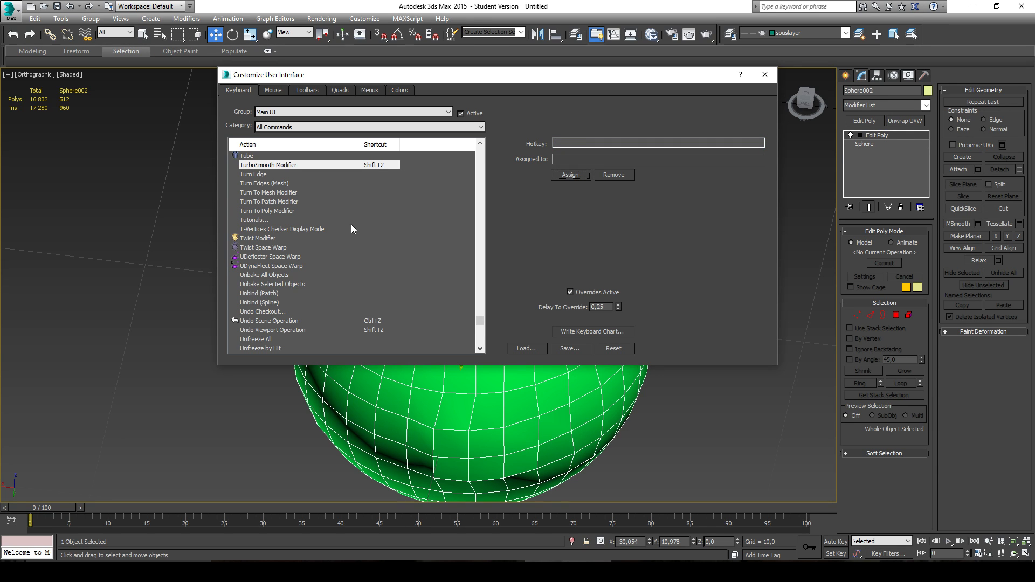
pyautogui.scroll(15, 351, 225)
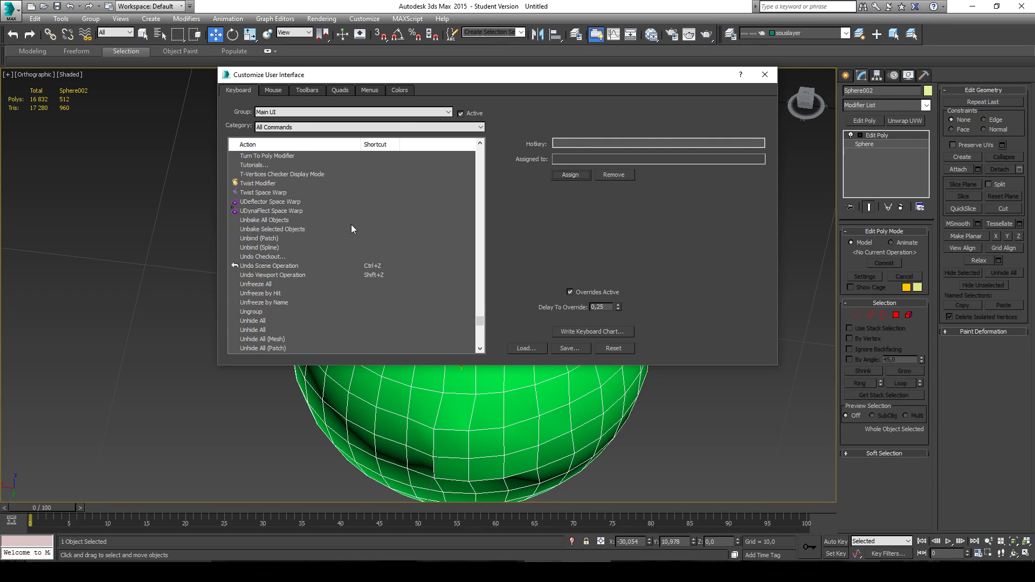
pyautogui.scroll(6, 351, 225)
pyautogui.click(320, 201)
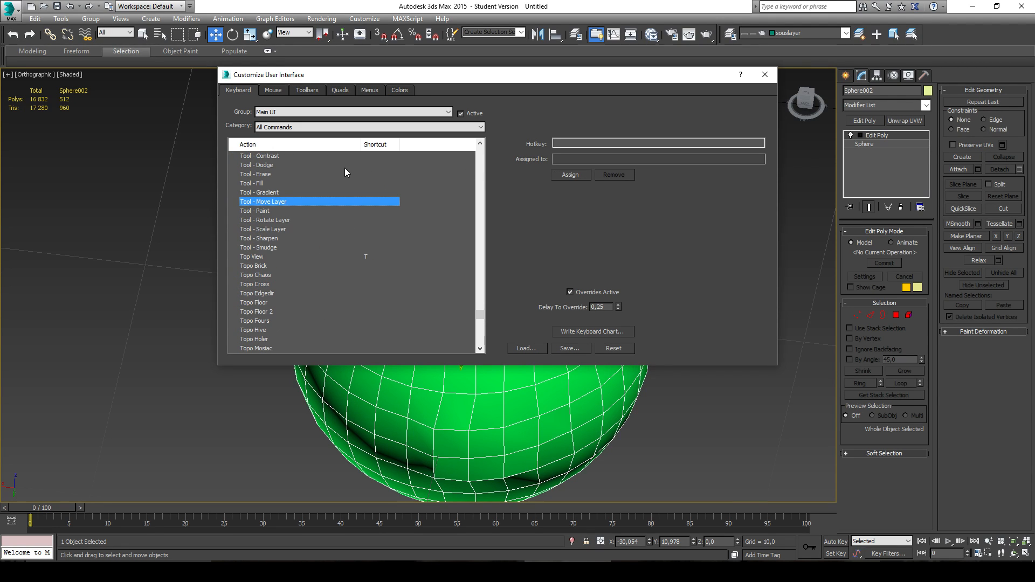
pyautogui.click(244, 174)
pyautogui.click(251, 256)
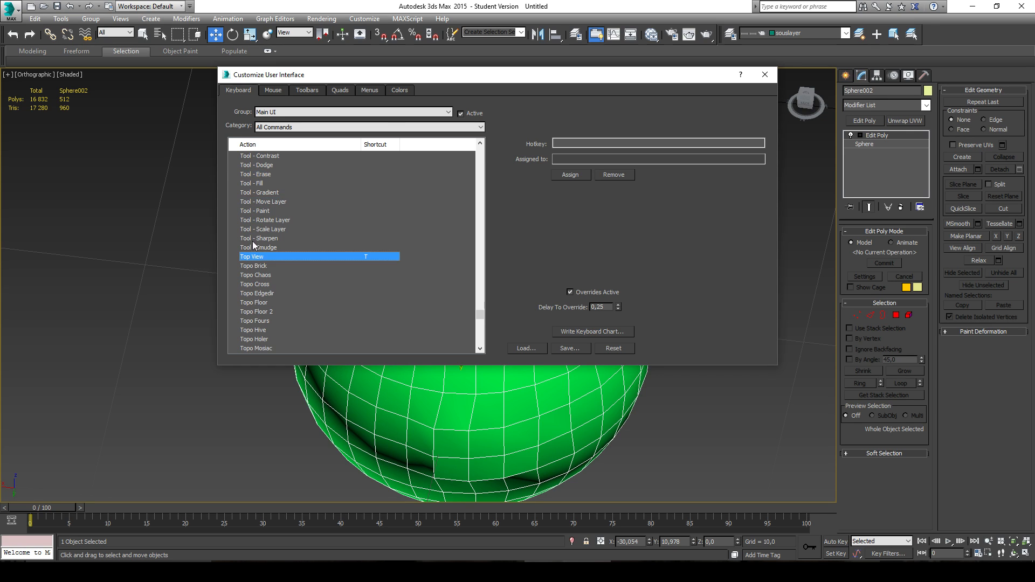
pyautogui.click(255, 184)
pyautogui.click(249, 276)
pyautogui.click(260, 184)
pyautogui.click(271, 238)
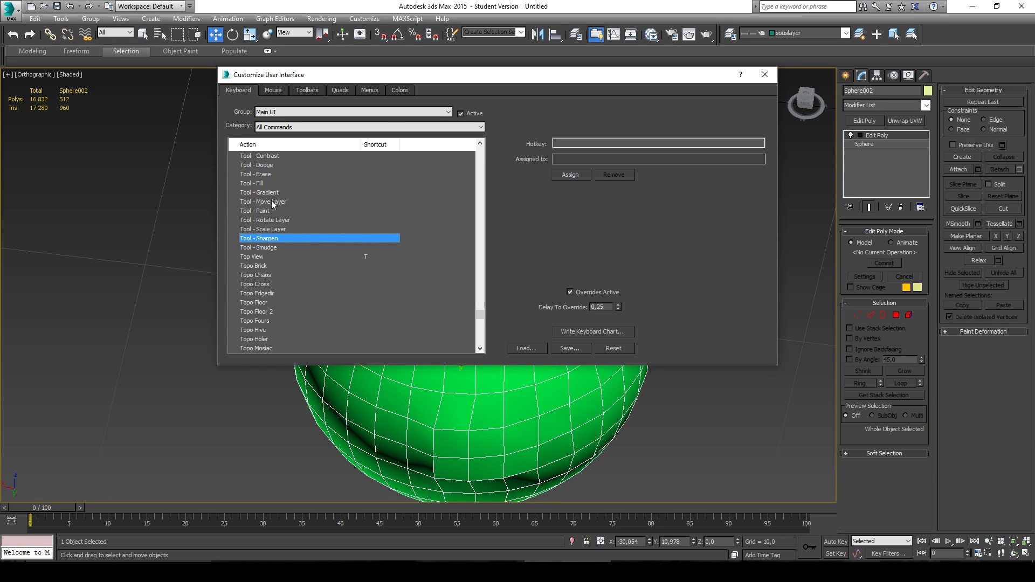
# - Find the Save File As action in the command list and assign it the hotkey Shift+Ctrl+S
pyautogui.press('s')
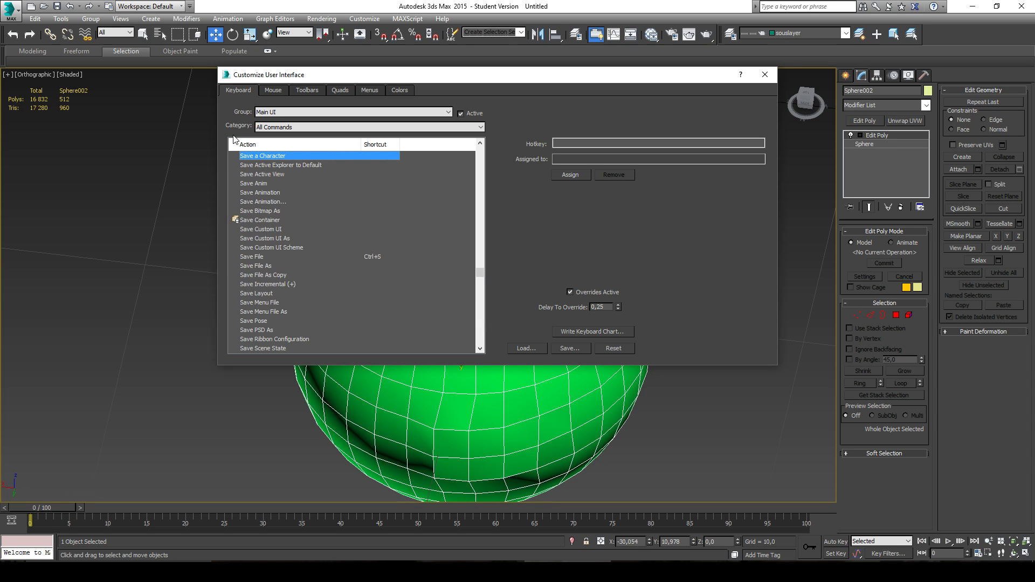
pyautogui.click(267, 266)
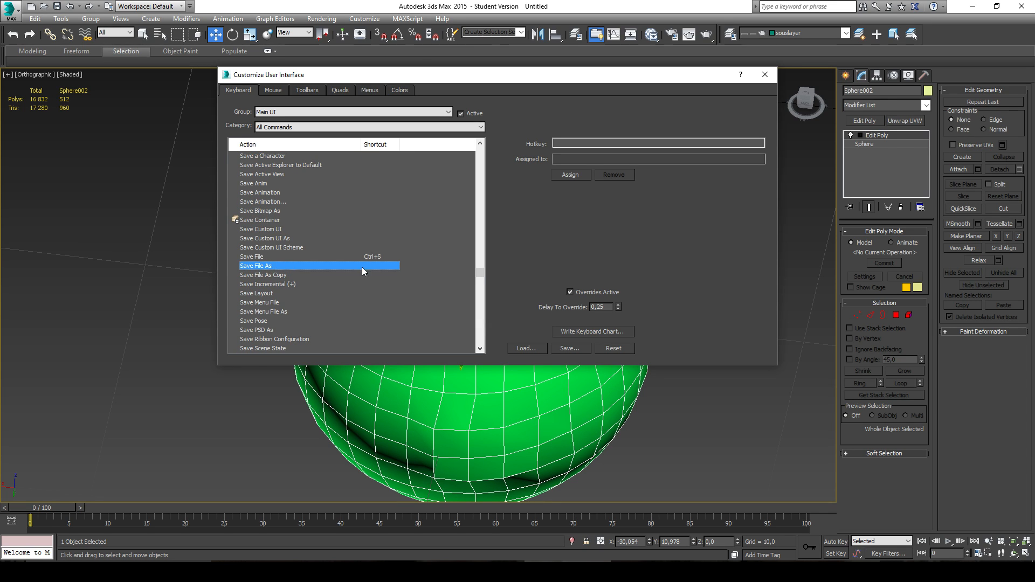
pyautogui.click(261, 255)
pyautogui.click(265, 267)
pyautogui.click(593, 142)
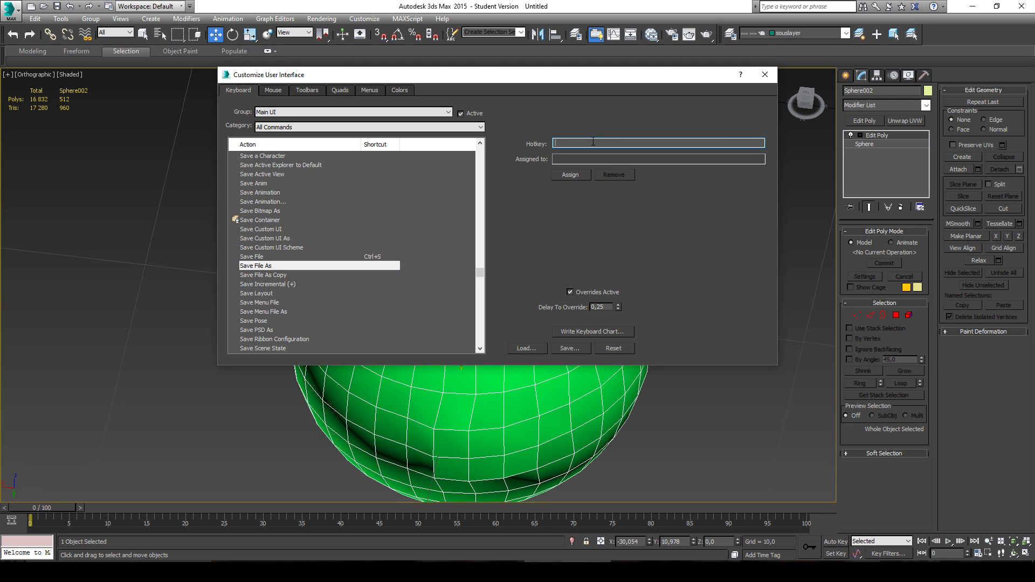
pyautogui.press('ctrl')
pyautogui.hotkey('ctrl', 'alt', 'shift', 's')
pyautogui.press('ctrl')
pyautogui.hotkey('ctrl', 'shift', 's')
pyautogui.click(562, 176)
pyautogui.scroll(-2, 353, 248)
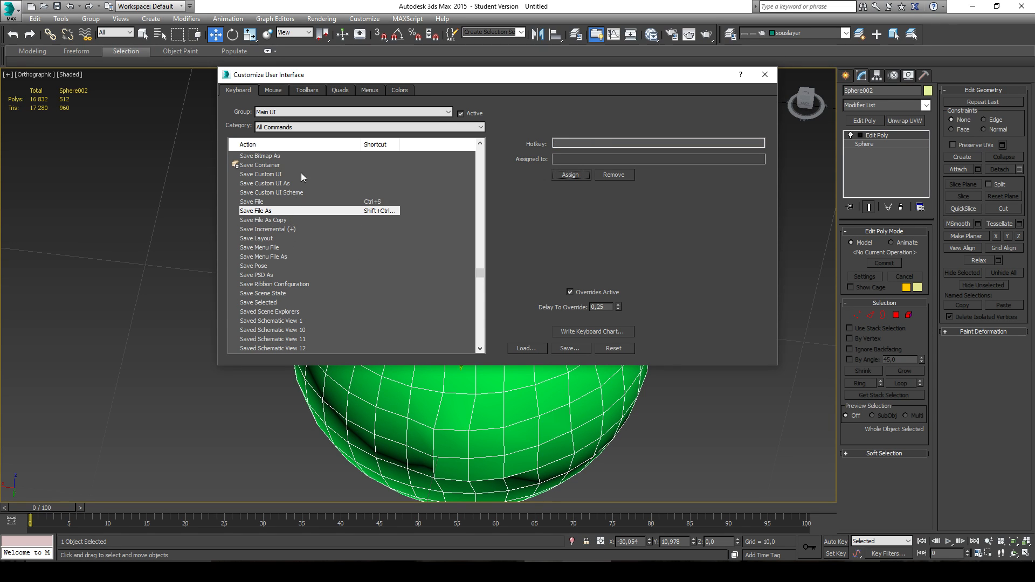
pyautogui.scroll(2, 300, 176)
pyautogui.click(274, 203)
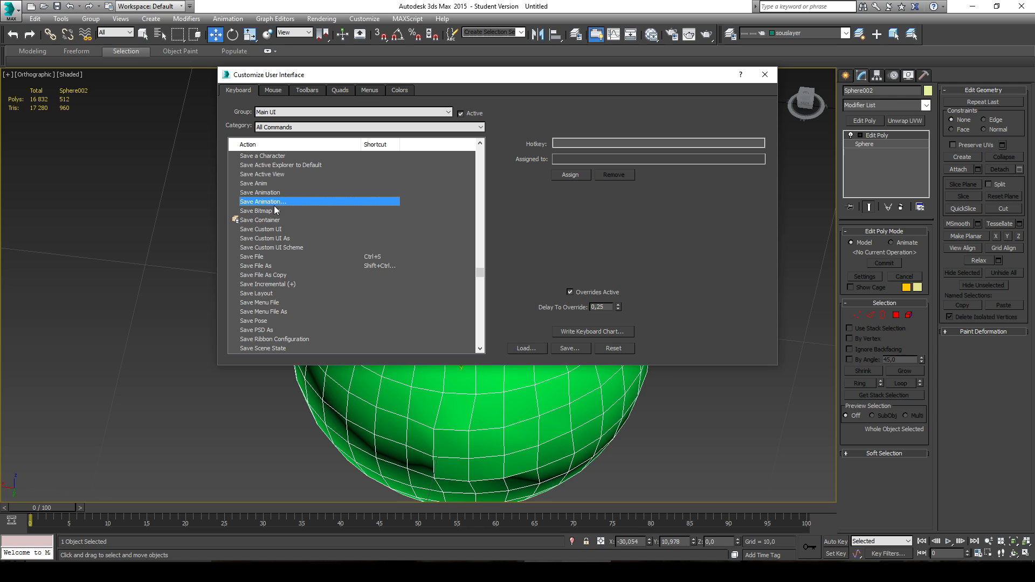
# - Assign the hotkey Alt+Shift+Ctrl+S to the Export Selected command and widen the shortcut column to show it
pyautogui.write('expo')
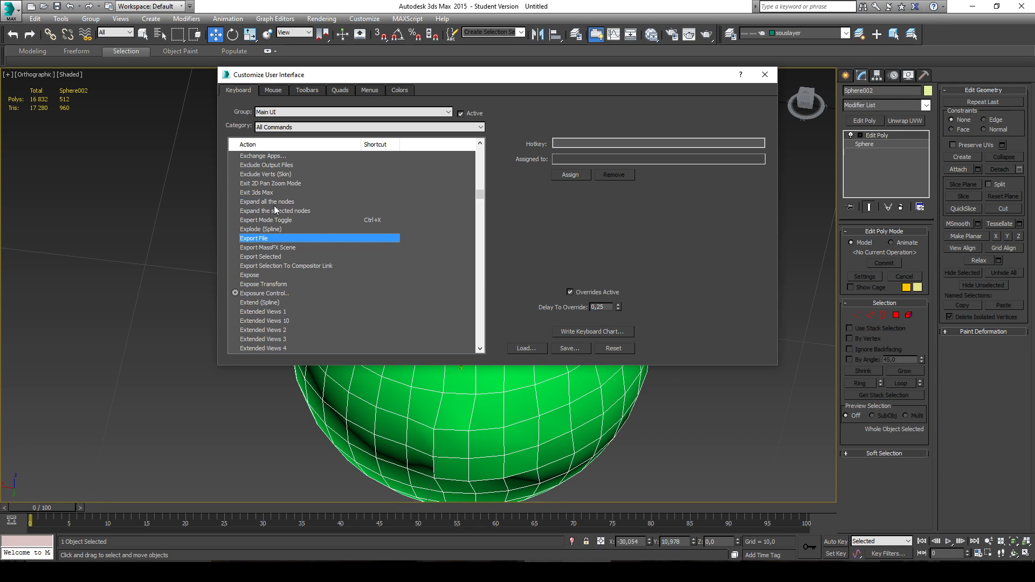
pyautogui.click(257, 257)
pyautogui.click(586, 143)
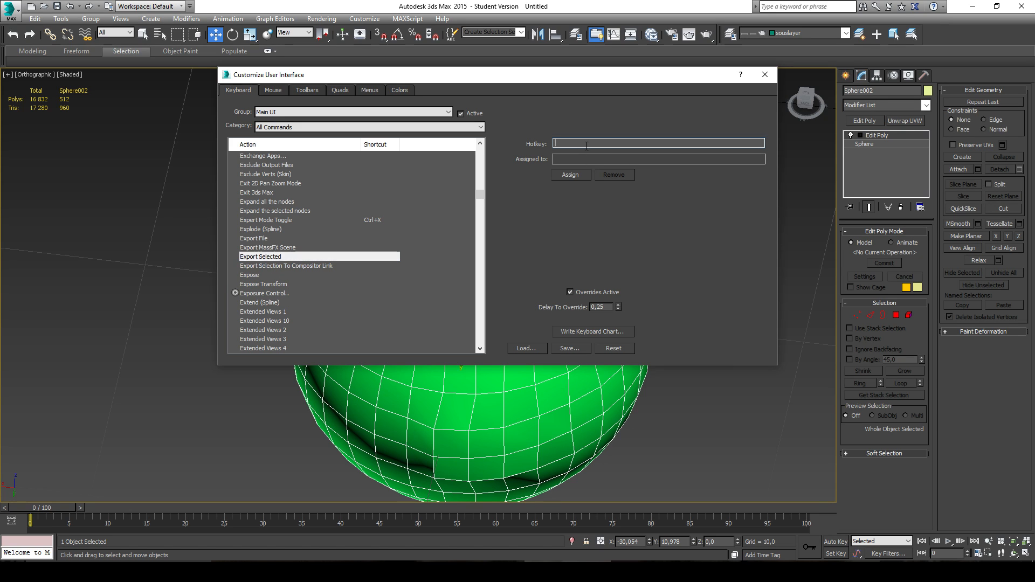
pyautogui.hotkey('shift', 'ctrl')
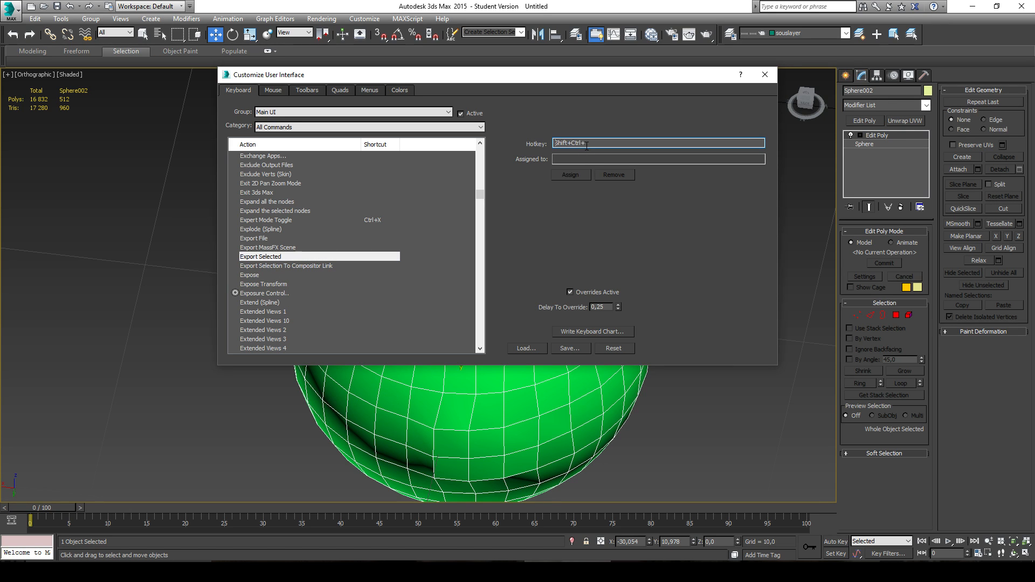
pyautogui.hotkey('ctrl', 'alt', 'shift', 's')
pyautogui.click(576, 174)
pyautogui.moveTo(398, 151); pyautogui.dragTo(423, 145)
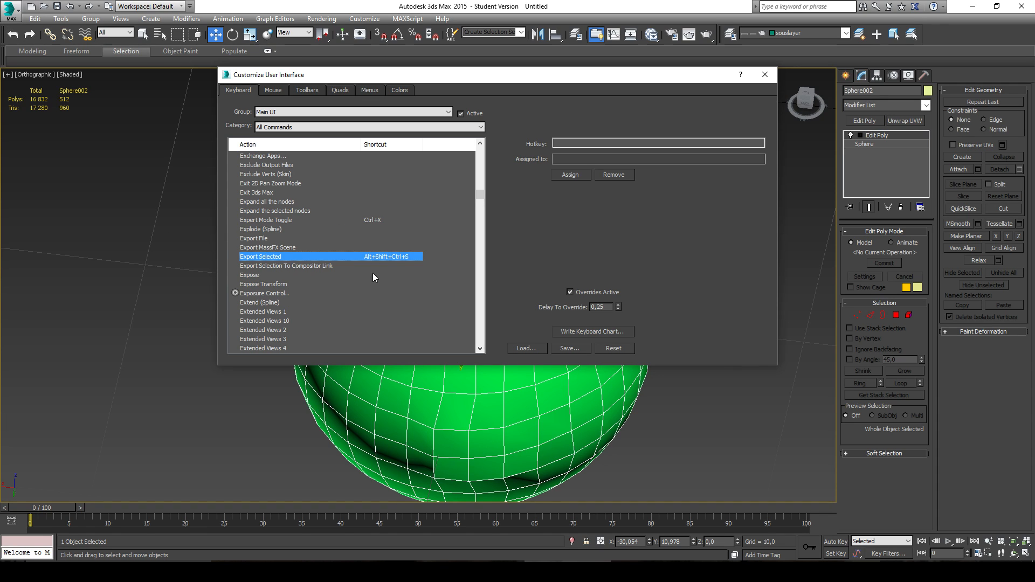
# - Look through the command list for the Edit Poly constraint commands
pyautogui.scroll(-2, 378, 257)
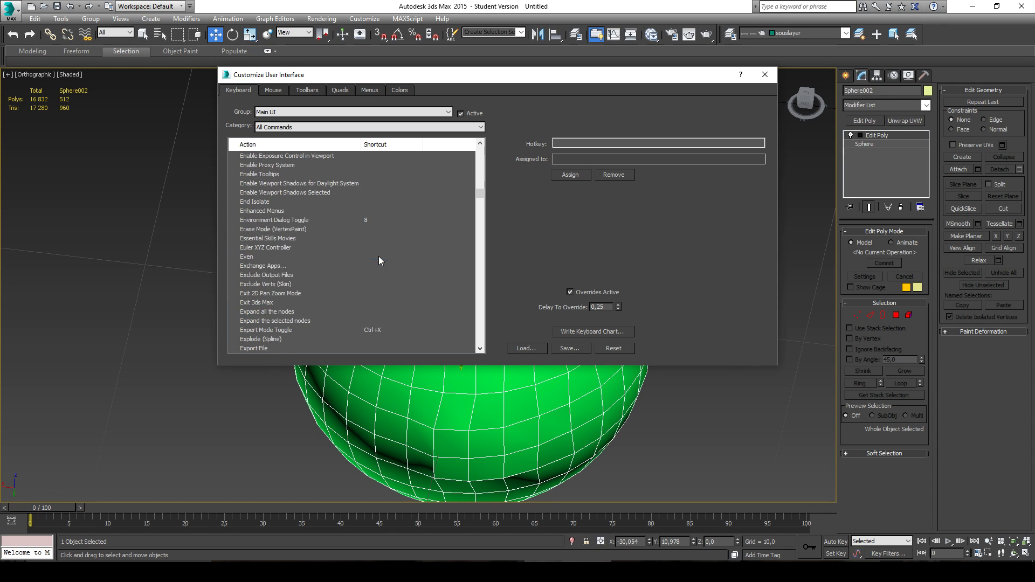
pyautogui.scroll(4, 379, 256)
pyautogui.scroll(-6, 378, 256)
pyautogui.scroll(15, 378, 256)
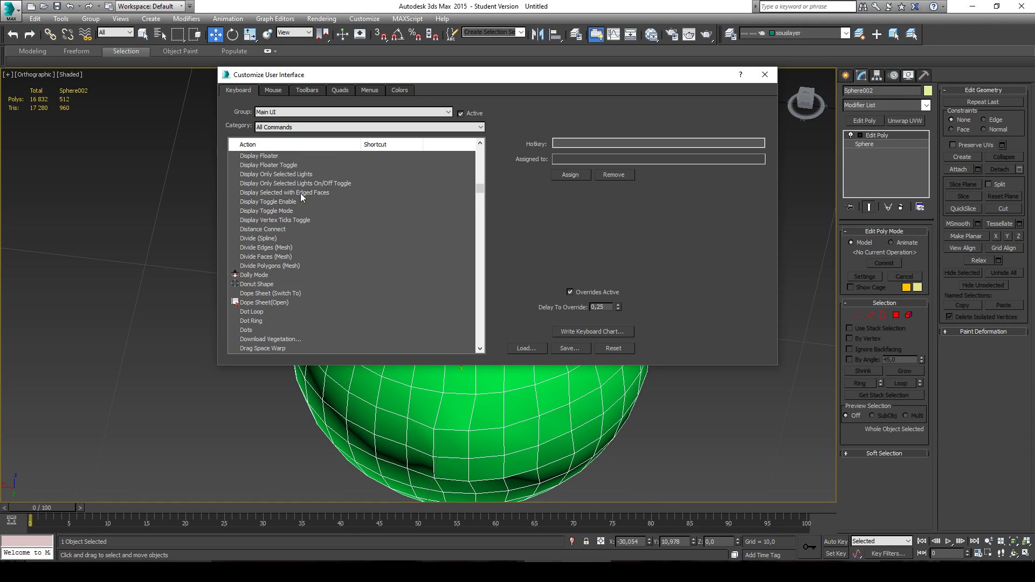
pyautogui.scroll(12, 299, 193)
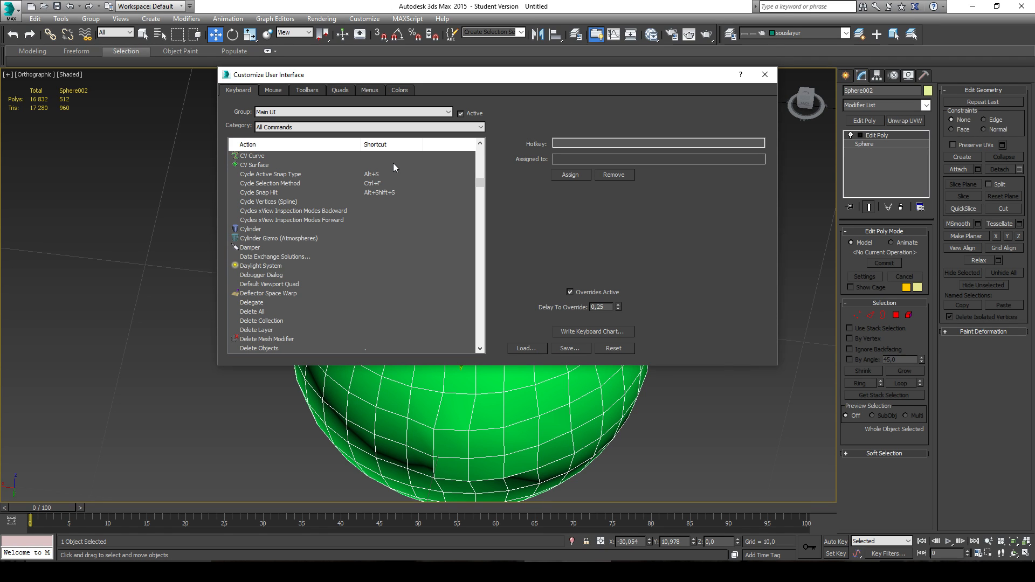
pyautogui.click(296, 196)
pyautogui.scroll(6, 302, 222)
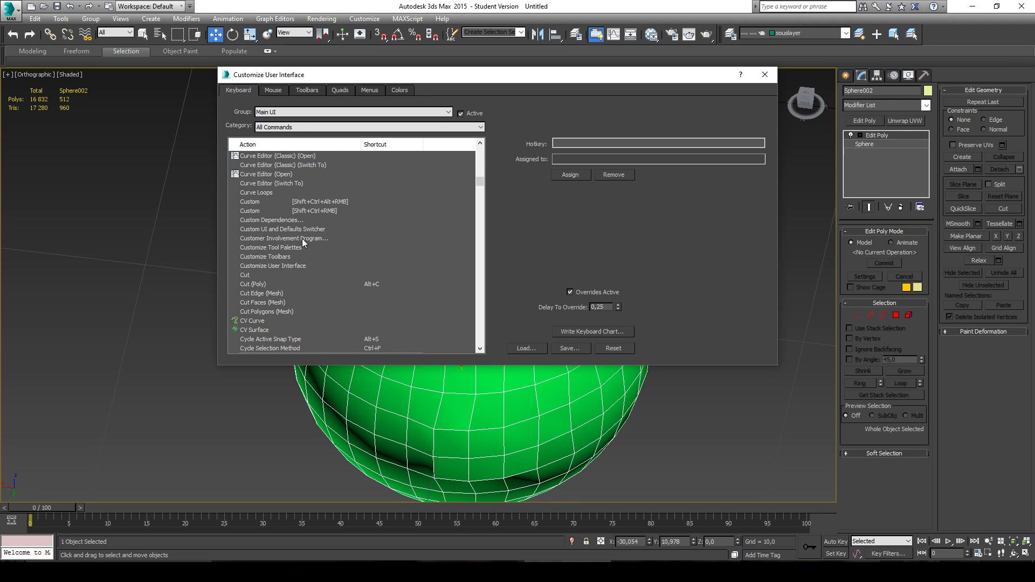
pyautogui.scroll(4, 371, 227)
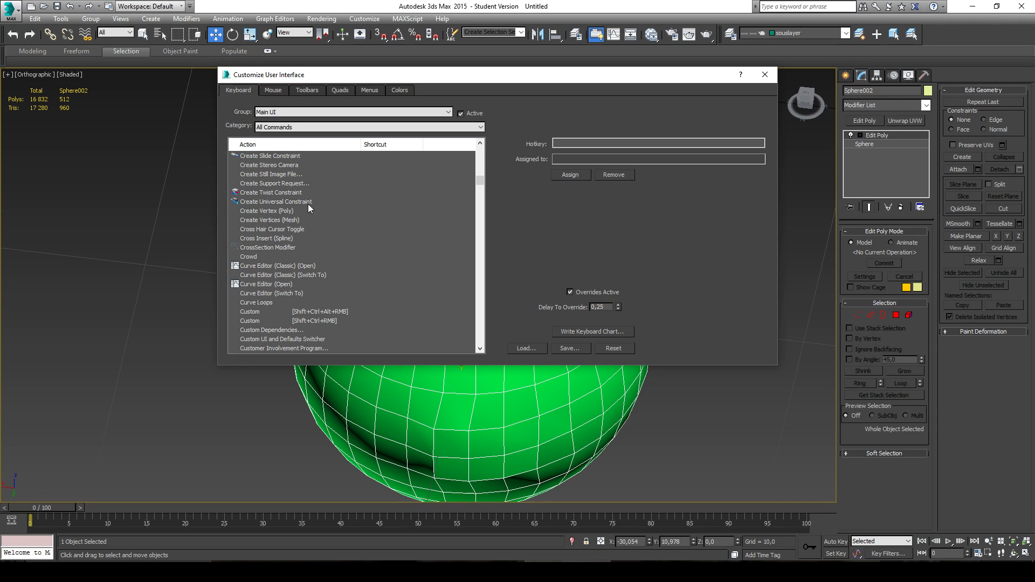
pyautogui.click(294, 203)
pyautogui.press('Down')
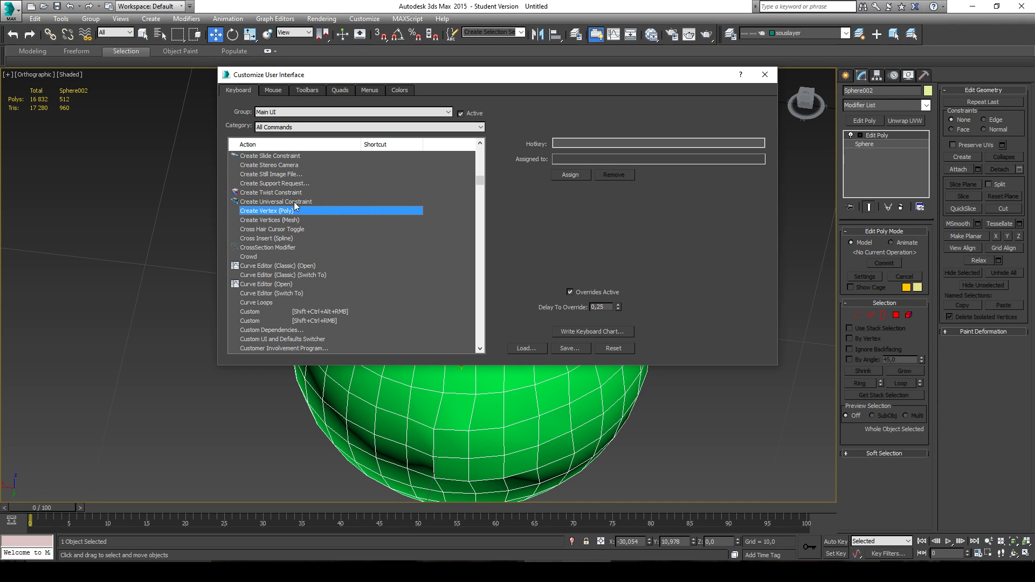
pyautogui.scroll(8, 285, 188)
pyautogui.click(276, 165)
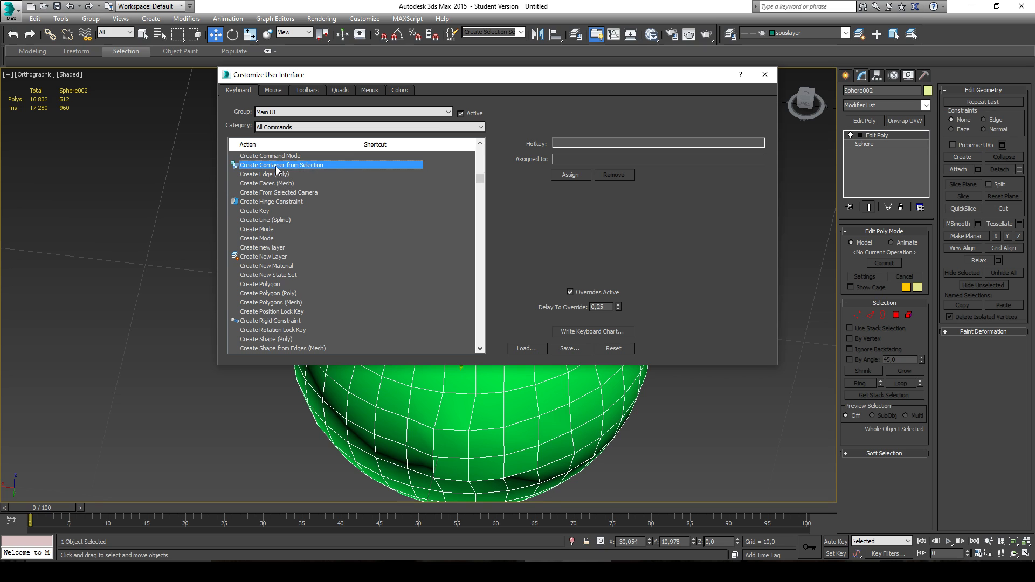
pyautogui.press('Down')
pyautogui.scroll(-10, 273, 232)
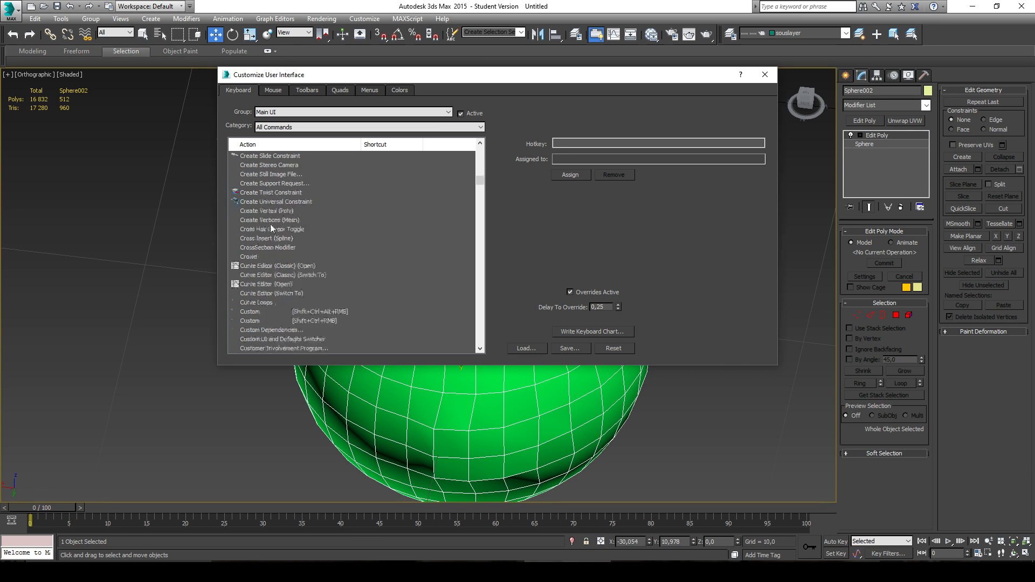
pyautogui.scroll(-2, 272, 233)
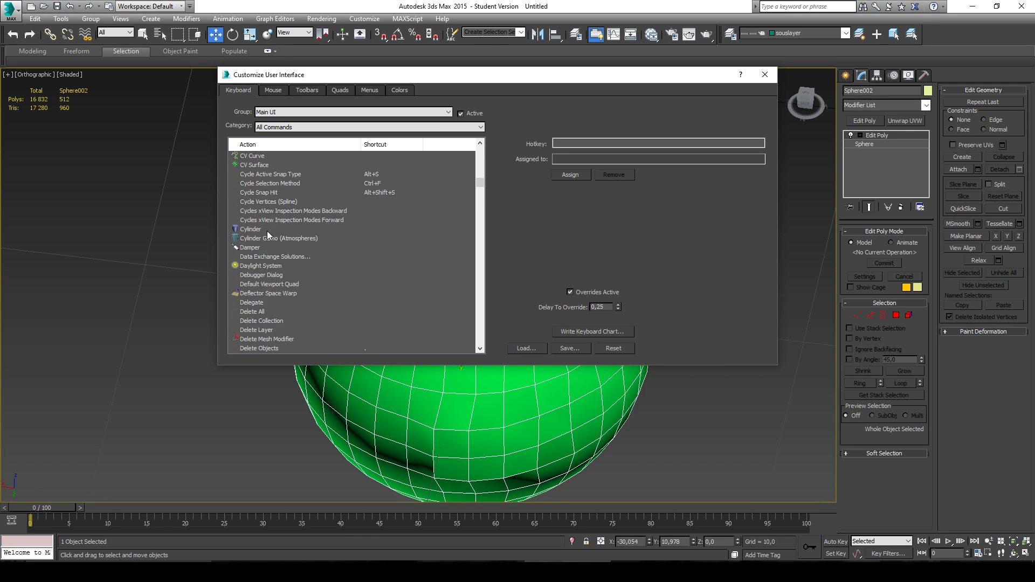
pyautogui.press('Down')
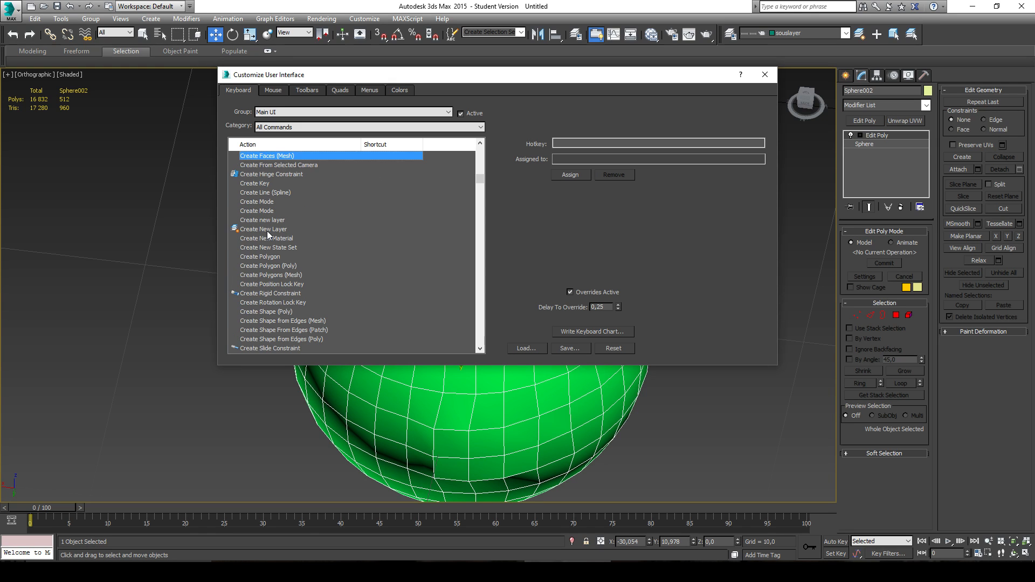
pyautogui.press('Down')
pyautogui.press('Down')
pyautogui.press('Down')
pyautogui.press('Down')
pyautogui.press('Down')
pyautogui.press('Down')
pyautogui.scroll(-6, 267, 230)
pyautogui.scroll(-12, 267, 231)
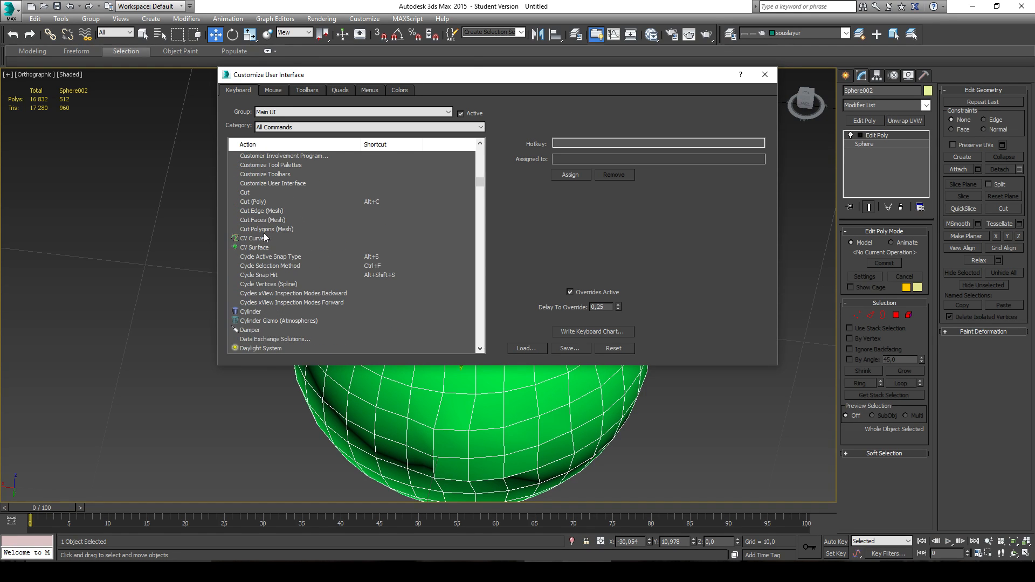
pyautogui.scroll(4, 263, 204)
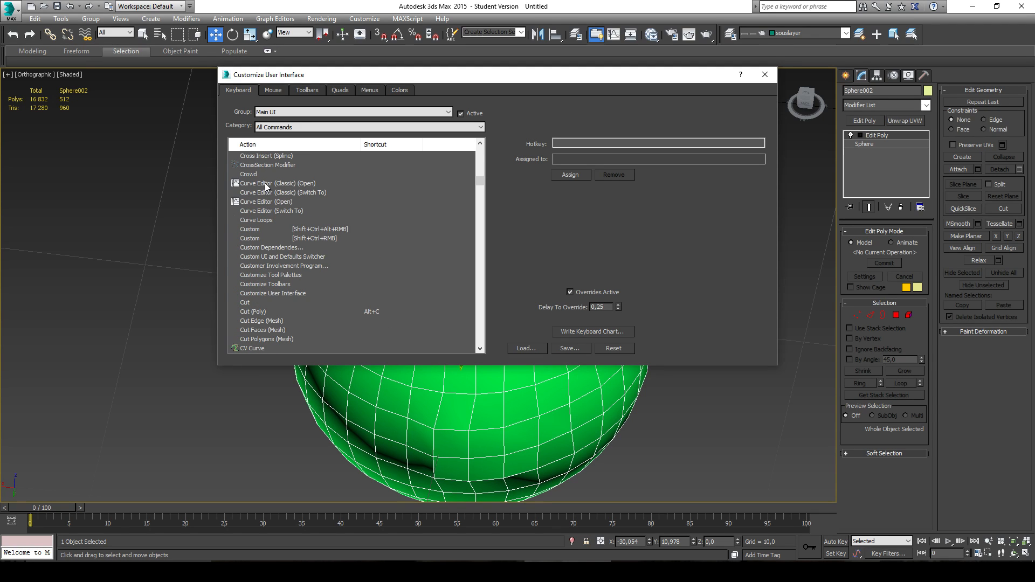
pyautogui.scroll(6, 269, 186)
pyautogui.scroll(8, 272, 186)
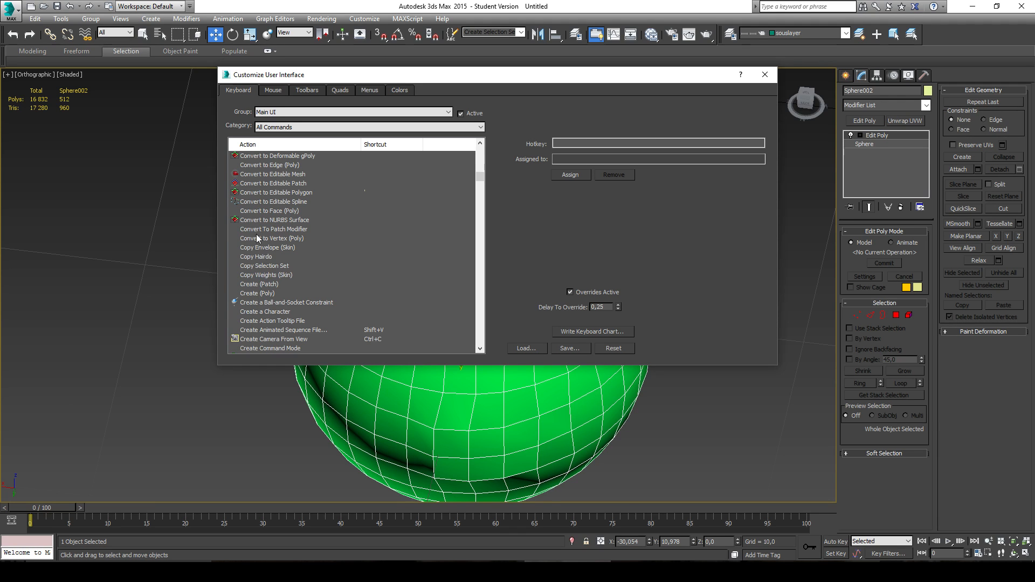
pyautogui.scroll(9, 264, 204)
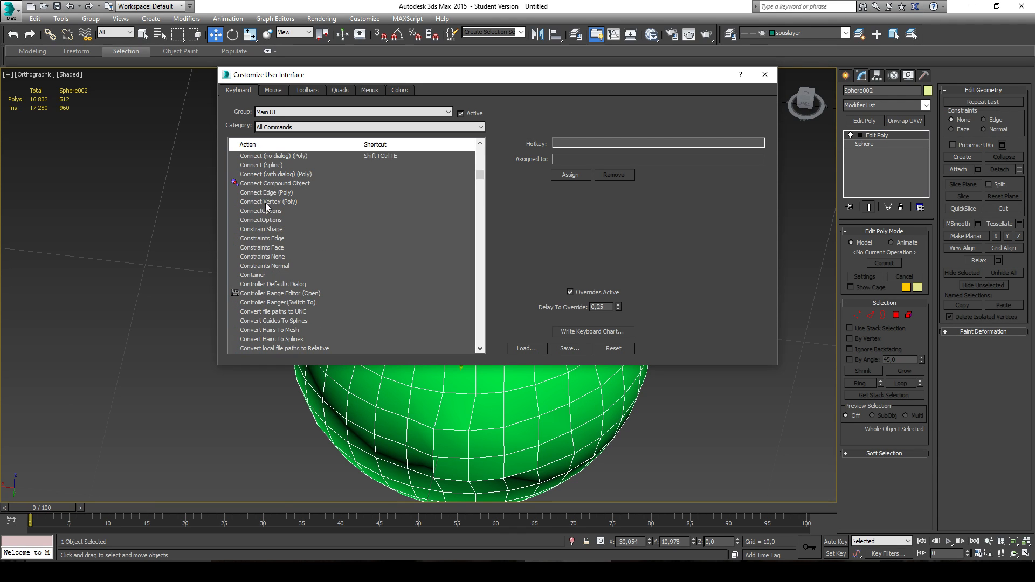
# - Assign the hotkey Alt+1 to the Constraints None command
pyautogui.click(263, 230)
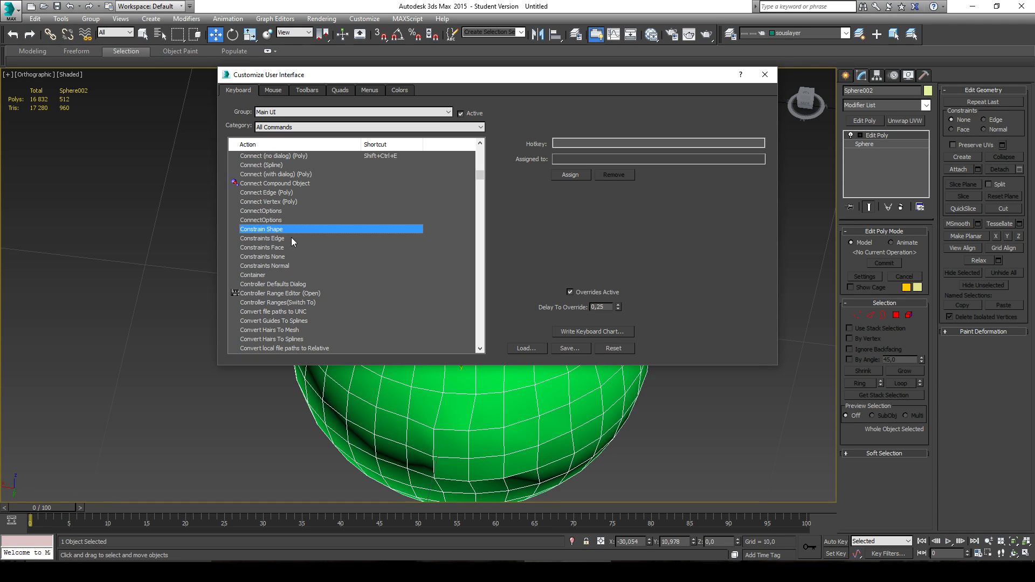
pyautogui.click(282, 257)
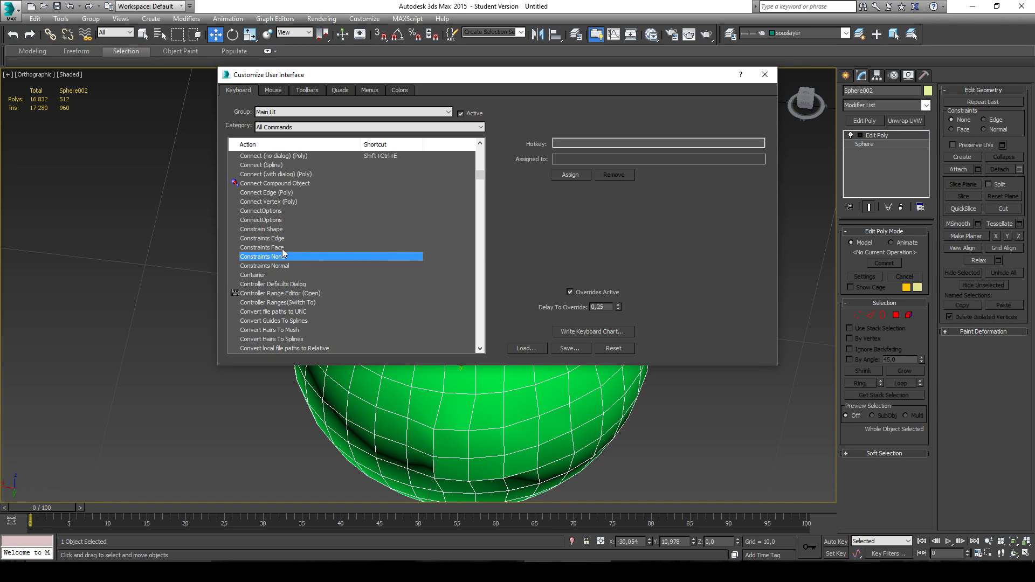
pyautogui.click(282, 248)
pyautogui.click(282, 256)
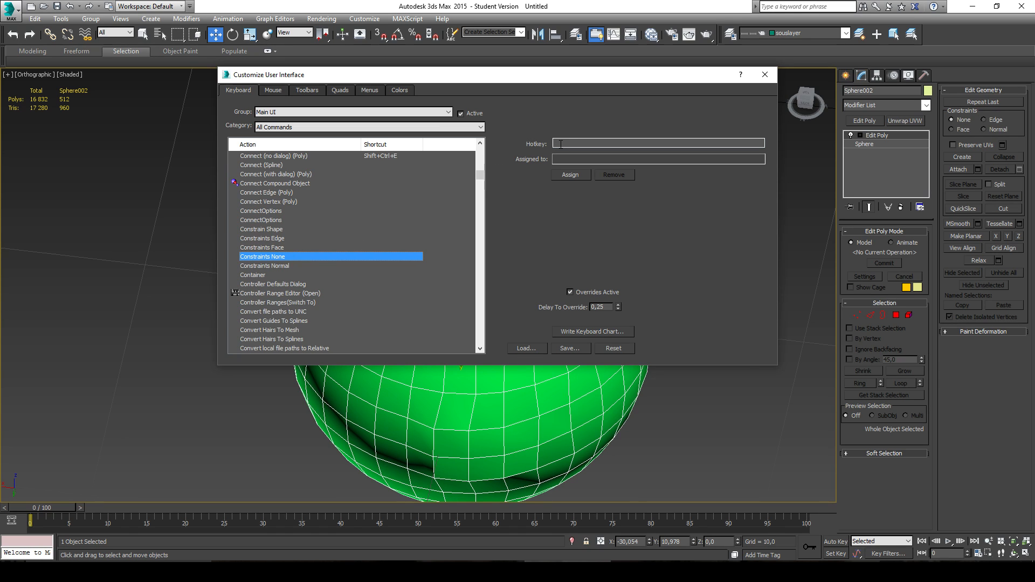
pyautogui.click(645, 144)
pyautogui.hotkey('alt', '1')
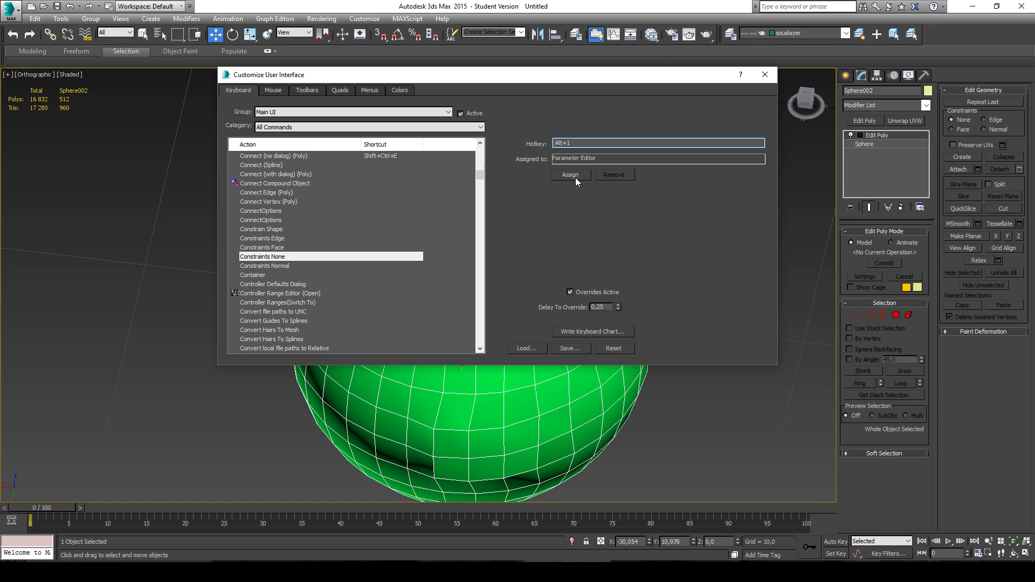
pyautogui.click(576, 174)
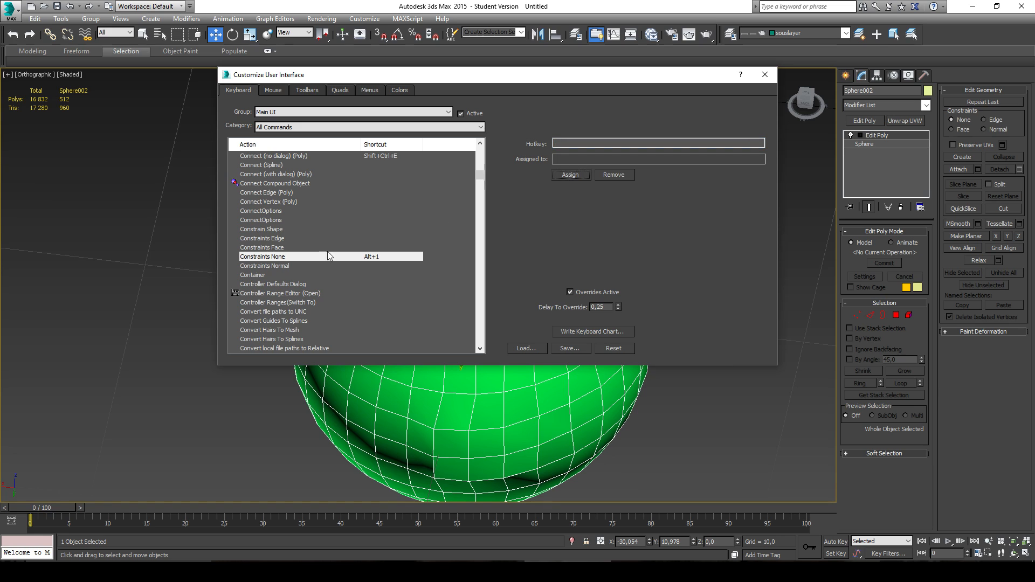
# - Assign the hotkey Alt+2 to the Constraints Face command
pyautogui.click(295, 249)
pyautogui.click(568, 143)
pyautogui.hotkey('alt', '2')
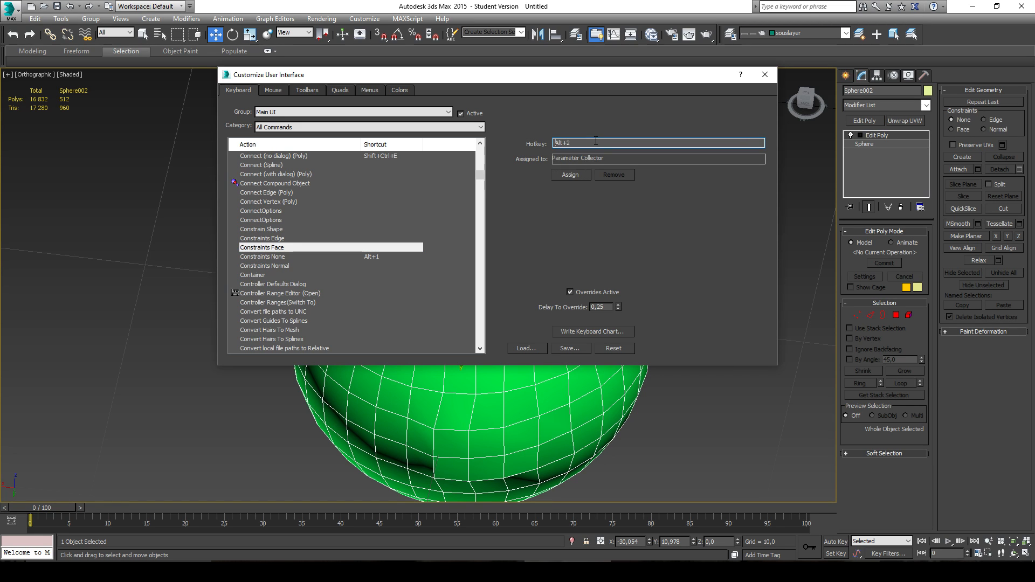
pyautogui.click(568, 175)
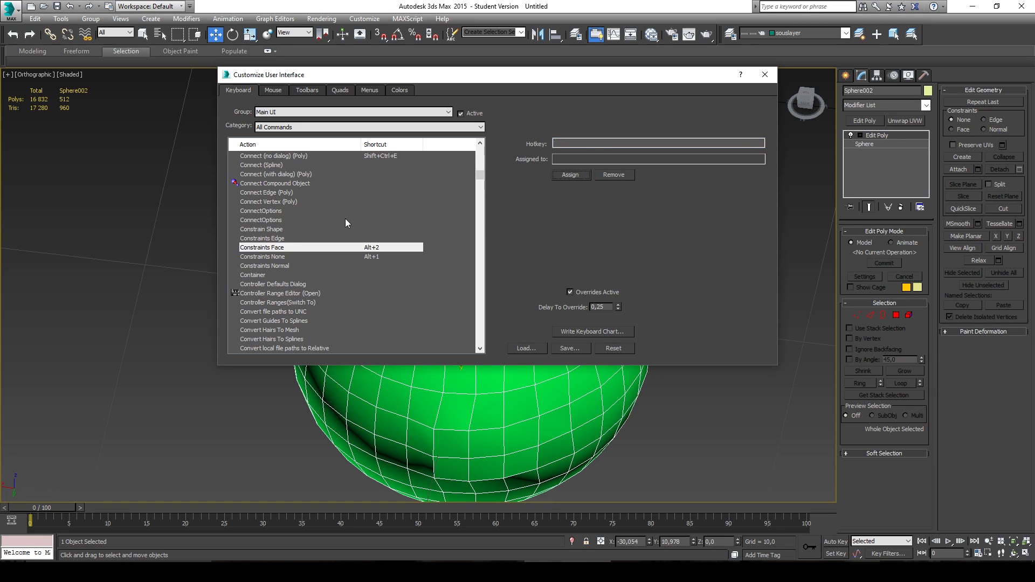
# - Assign the hotkey Alt+2 to the Constraints Edge command
pyautogui.click(286, 238)
pyautogui.click(575, 143)
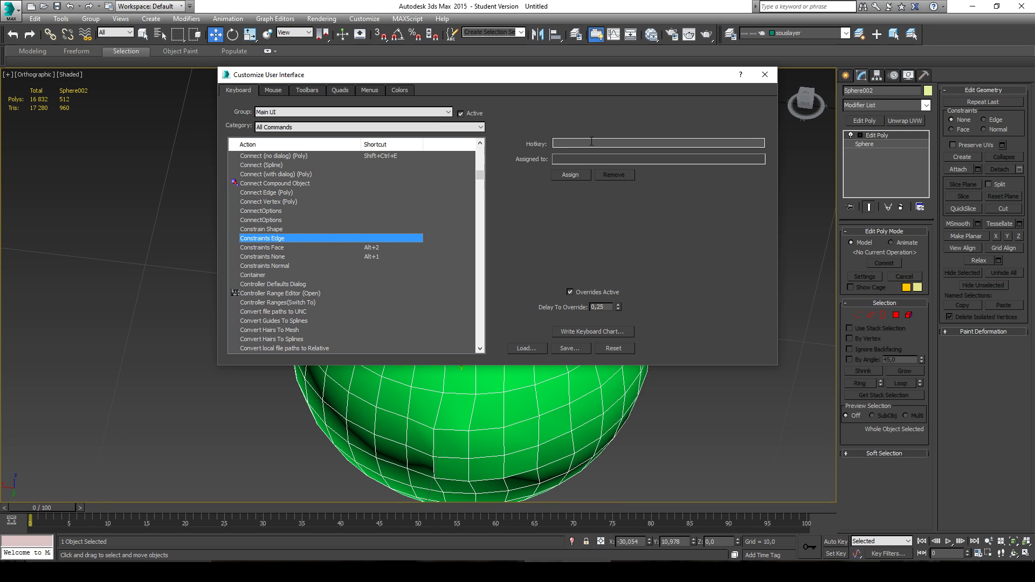
pyautogui.press('alt')
pyautogui.click(572, 176)
# - Assign the hotkey Alt+3 to the Constraints Face command
pyautogui.click(327, 247)
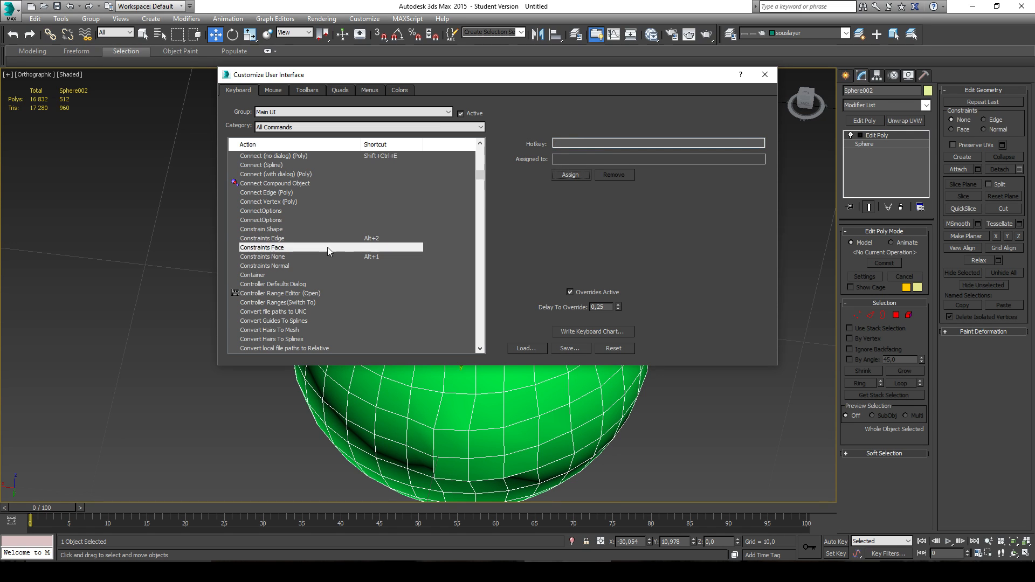
pyautogui.click(564, 144)
pyautogui.hotkey('alt', '3')
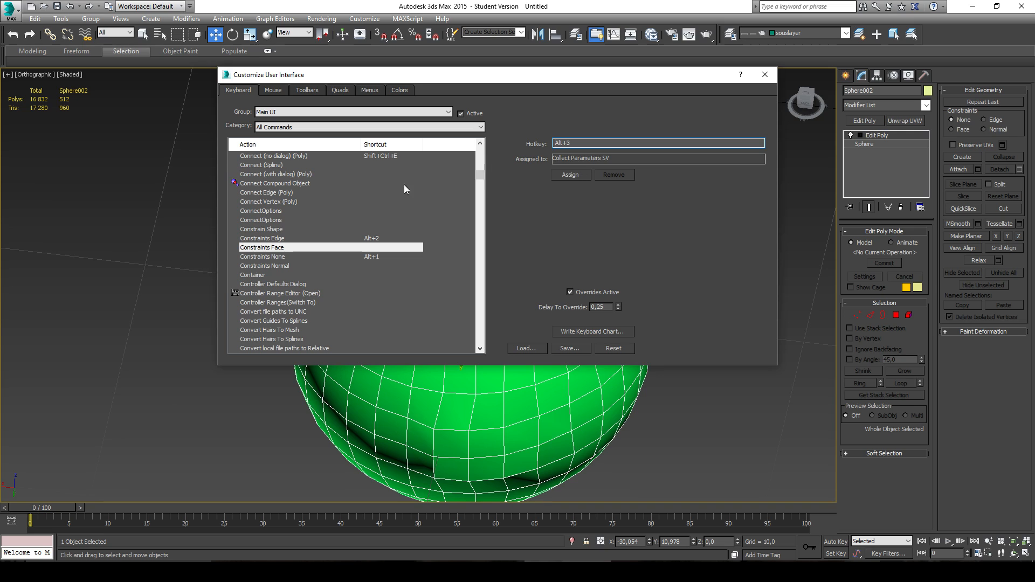
pyautogui.click(571, 176)
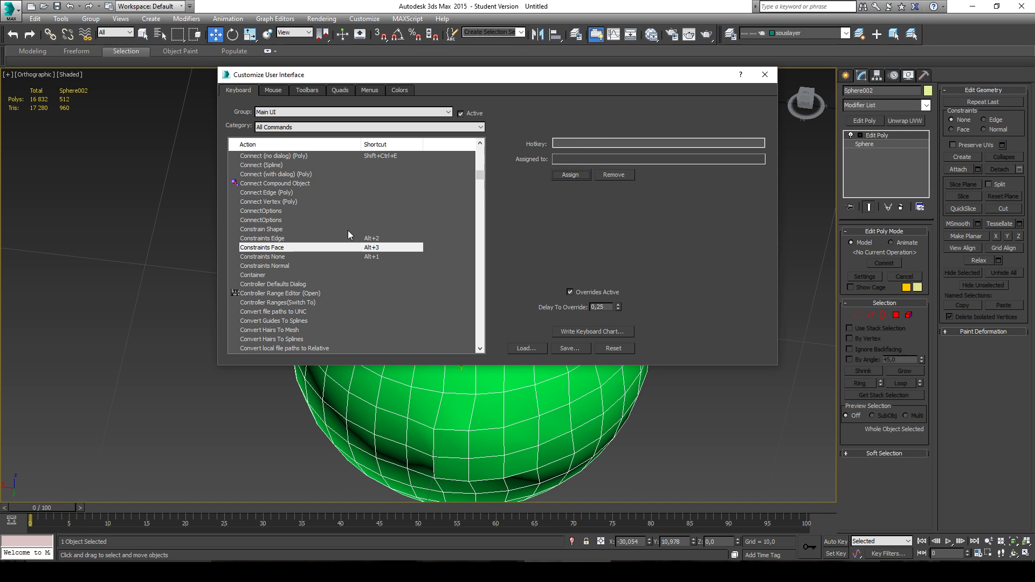
# - Find the Cut (Poly) command and assign C as an additional hotkey
pyautogui.click(358, 211)
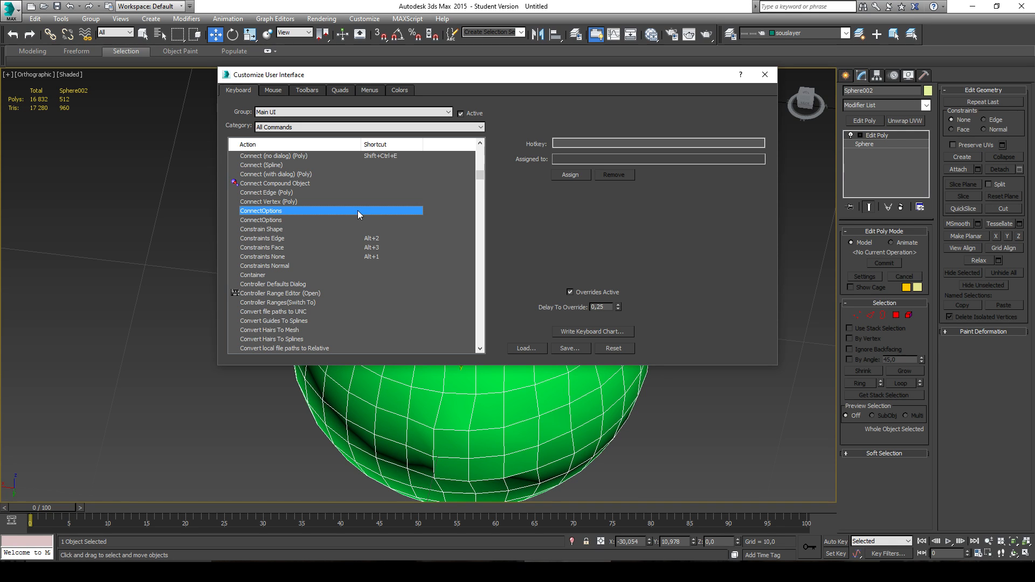
pyautogui.write('cut')
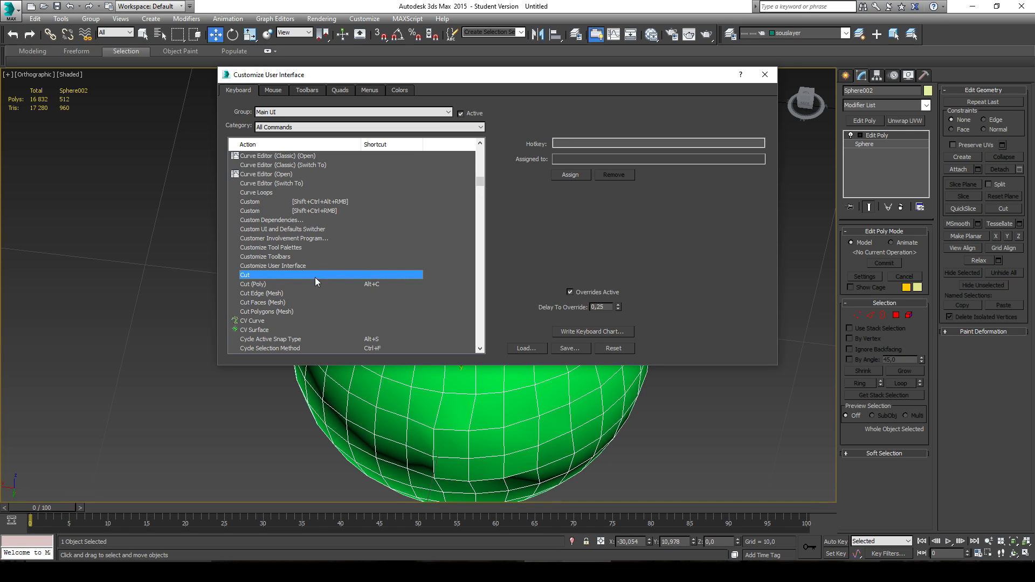
pyautogui.click(298, 283)
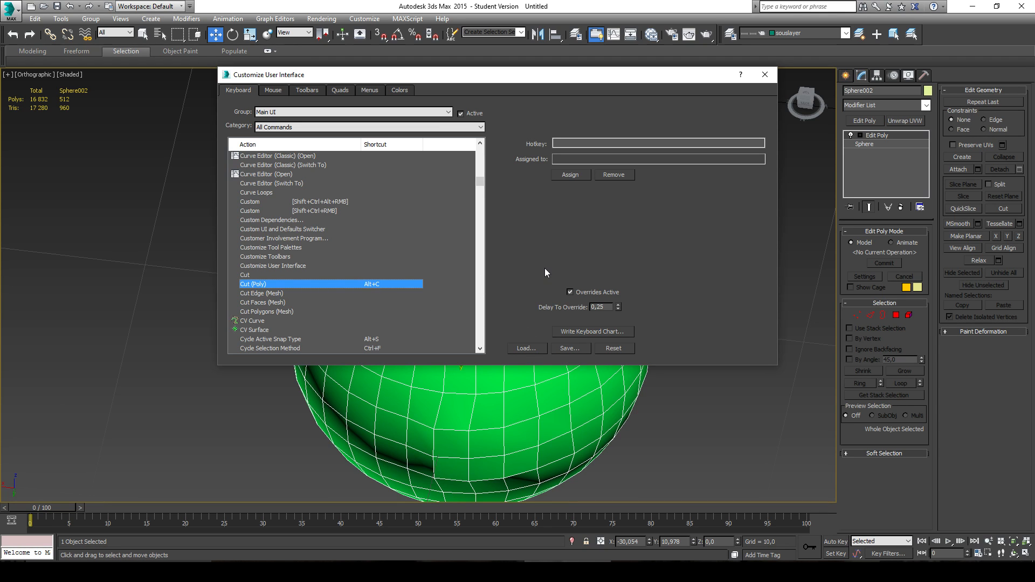
pyautogui.click(589, 143)
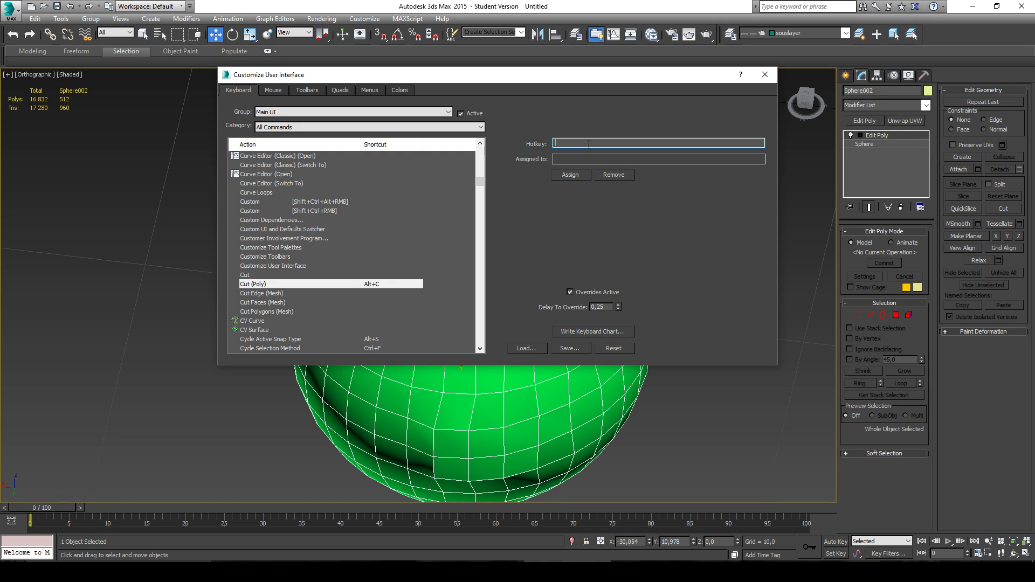
pyautogui.press('c')
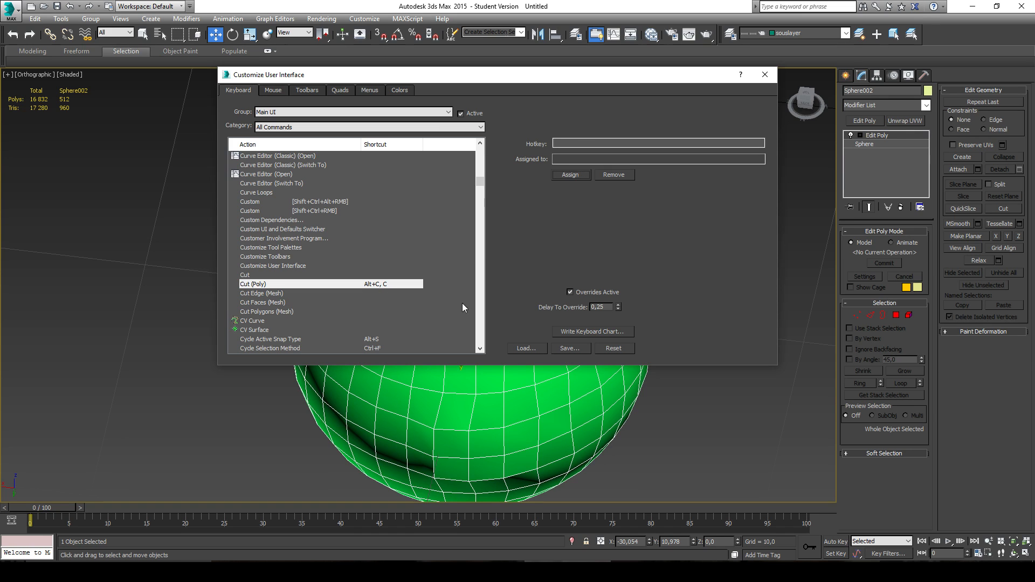
# - Clear the existing hotkeys of Cut (Poly) and assign C as its only hotkey
pyautogui.click(626, 177)
pyautogui.click(600, 144)
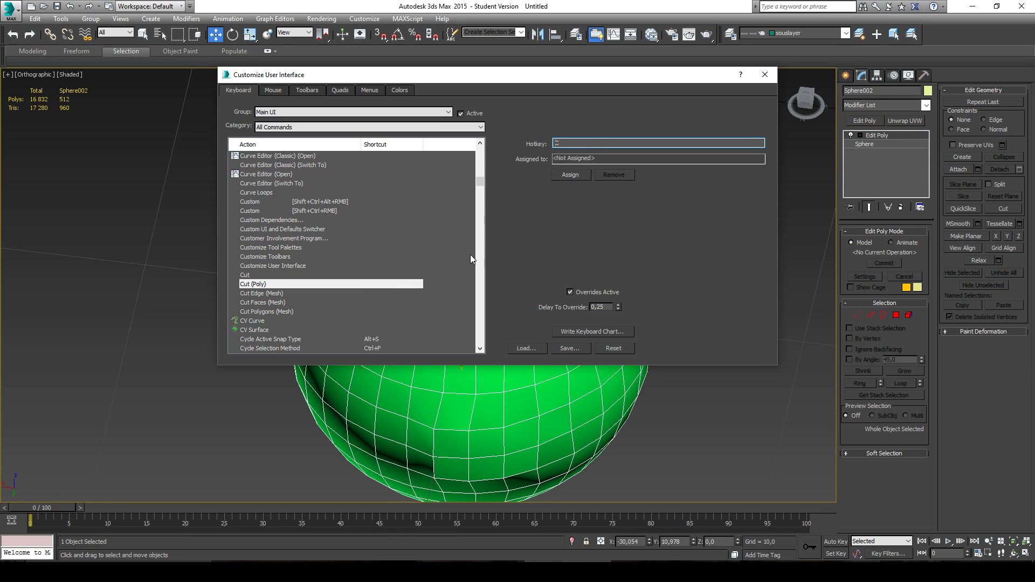
pyautogui.click(574, 177)
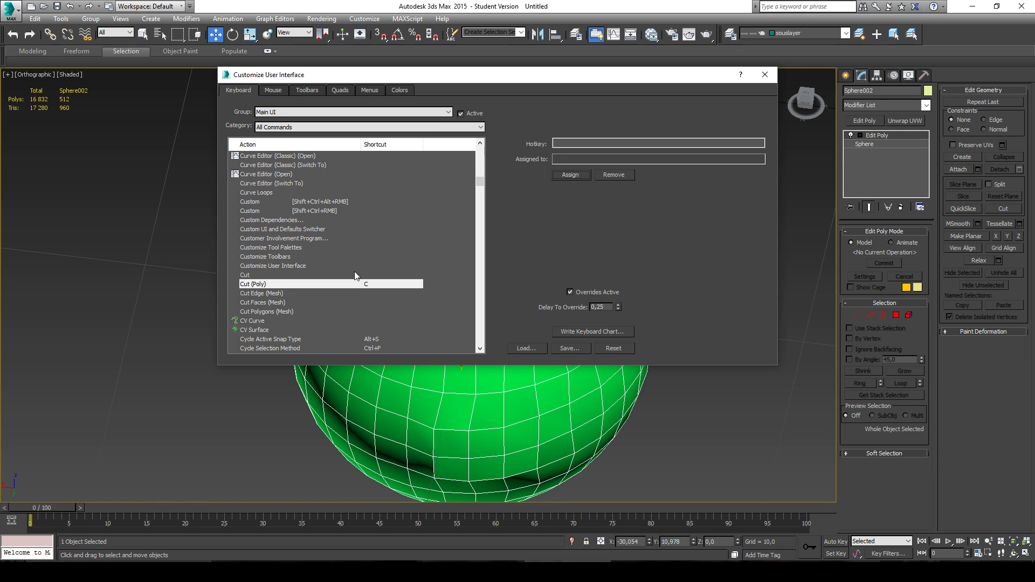
# - Find the Collapse (Poly) command and assign Alt+C in place of its existing hotkey
pyautogui.click(319, 257)
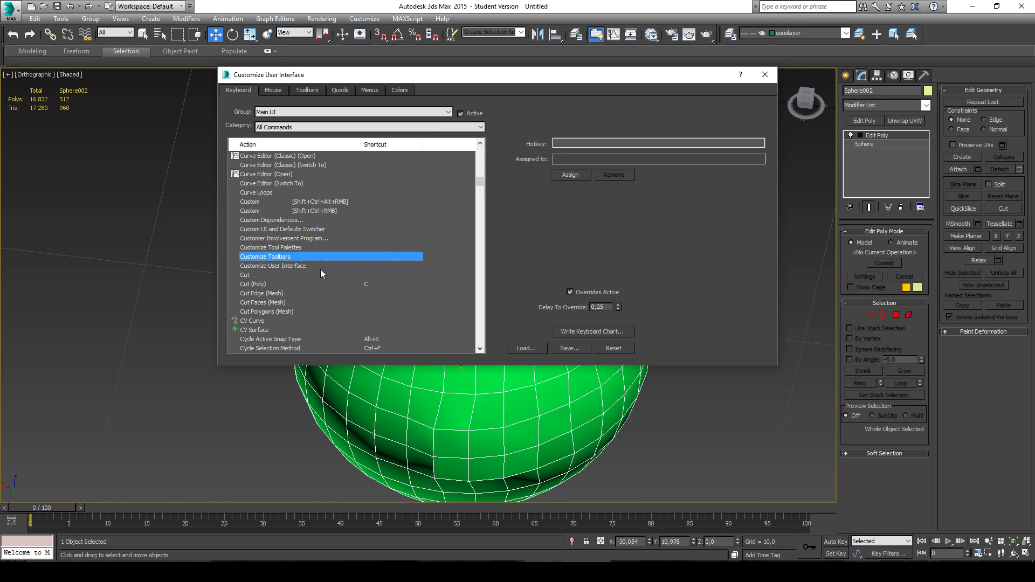
pyautogui.scroll(10, 320, 274)
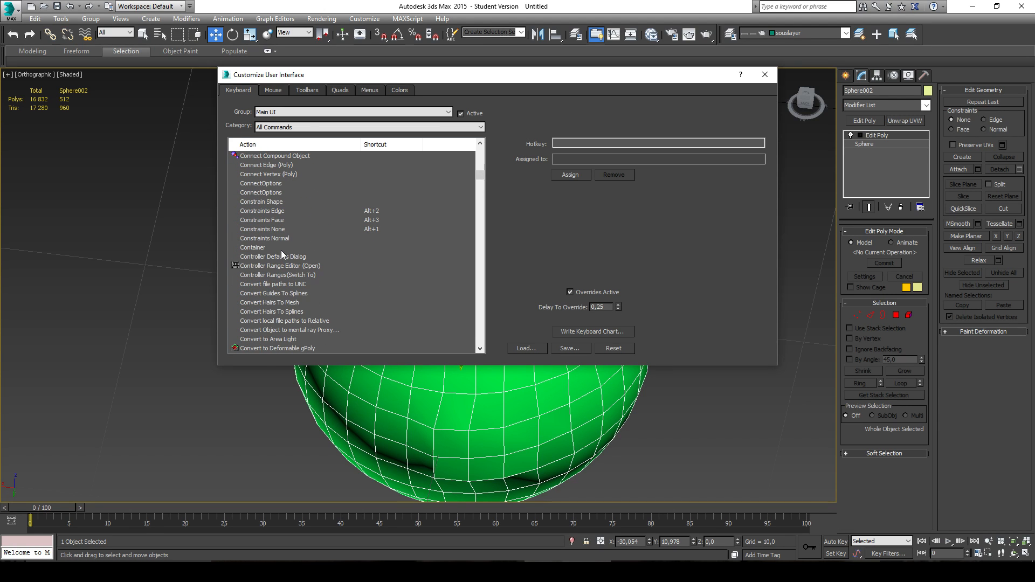
pyautogui.scroll(7, 269, 244)
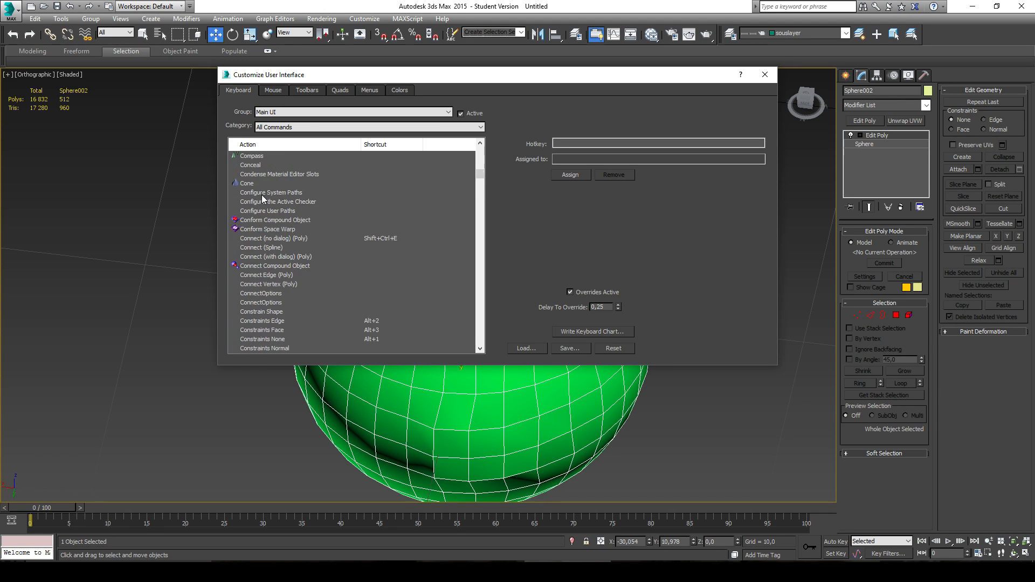
pyautogui.click(264, 192)
pyautogui.scroll(4, 292, 214)
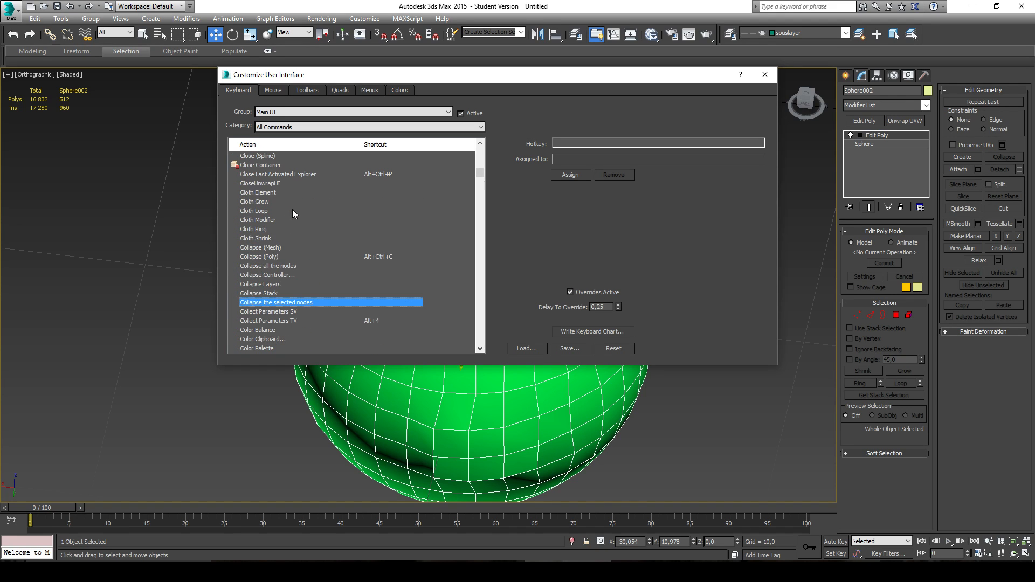
pyautogui.click(265, 257)
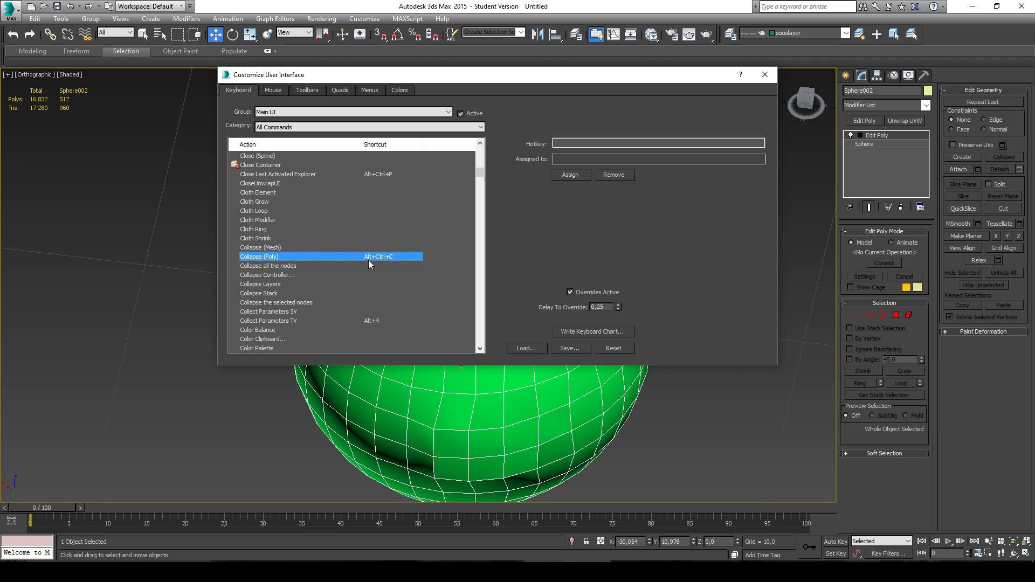
pyautogui.click(555, 143)
pyautogui.hotkey('alt', 'c')
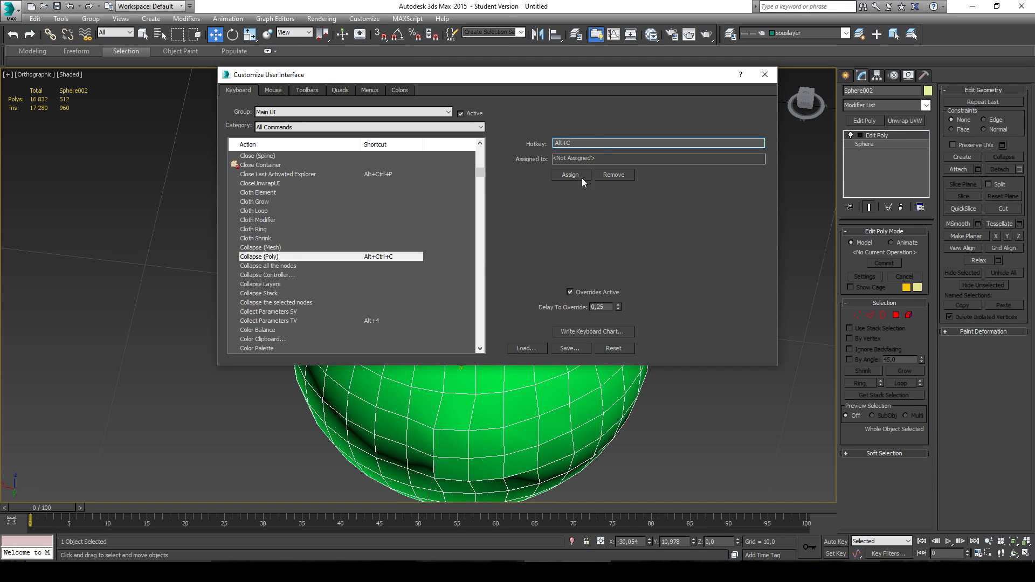
pyautogui.click(579, 175)
pyautogui.click(606, 171)
pyautogui.click(571, 144)
pyautogui.hotkey('alt', 'c')
pyautogui.click(571, 175)
# - Set the hotkey of Collapse (Poly) to Ctrl+C instead of Alt+C
pyautogui.click(574, 143)
pyautogui.hotkey('ctrl', 'c')
pyautogui.click(576, 174)
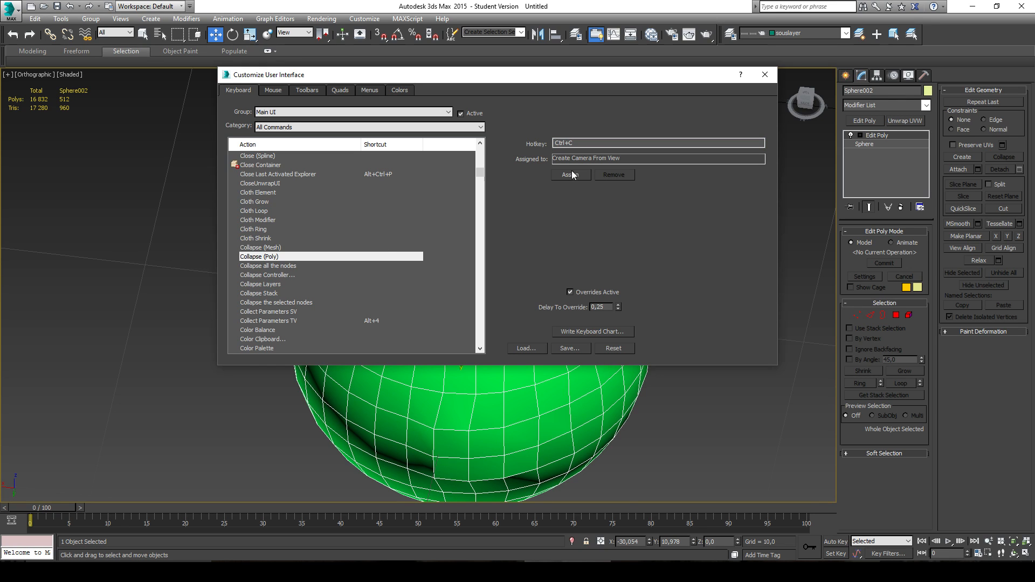
pyautogui.click(571, 174)
# - Find the Cap (Poly) command, remove its existing hotkey and assign Alt+C
pyautogui.click(342, 221)
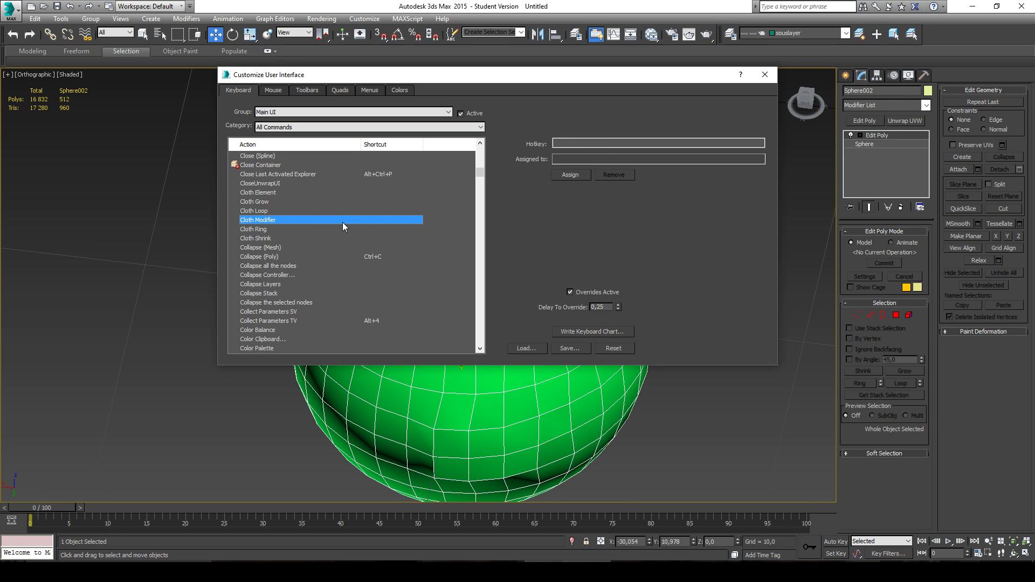
pyautogui.scroll(6, 276, 204)
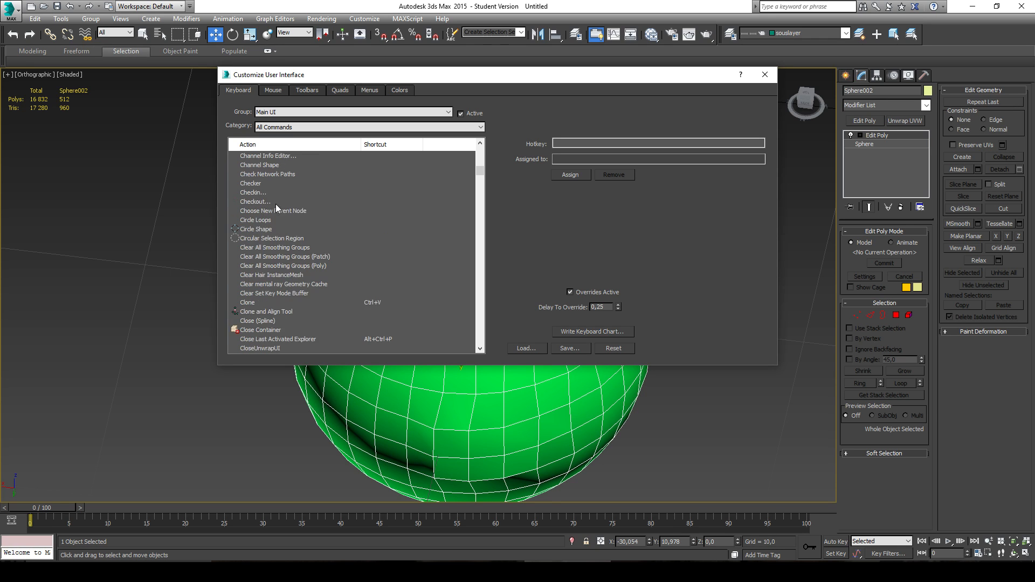
pyautogui.scroll(4, 276, 204)
pyautogui.click(305, 193)
pyautogui.click(311, 201)
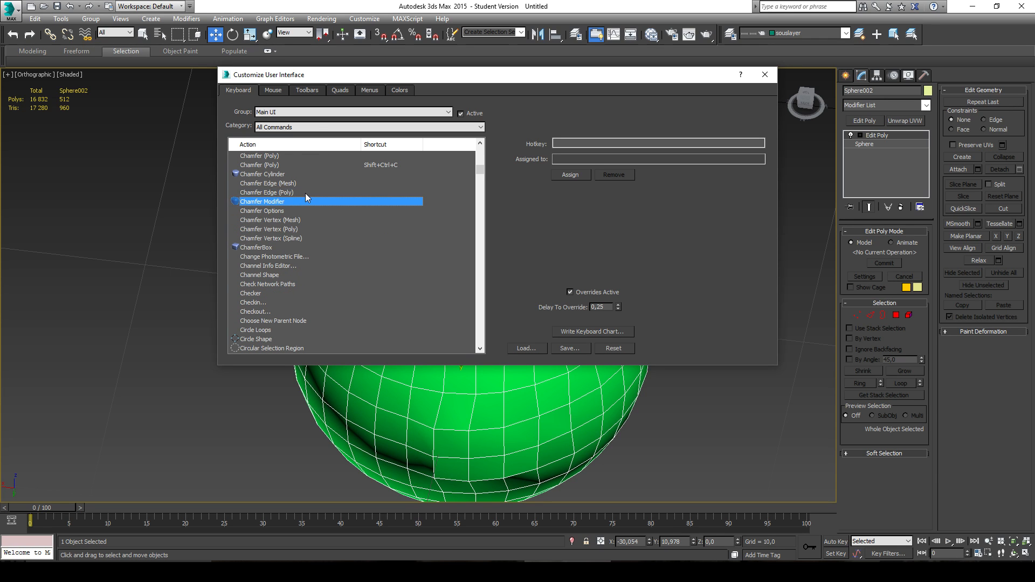
pyautogui.scroll(2, 310, 198)
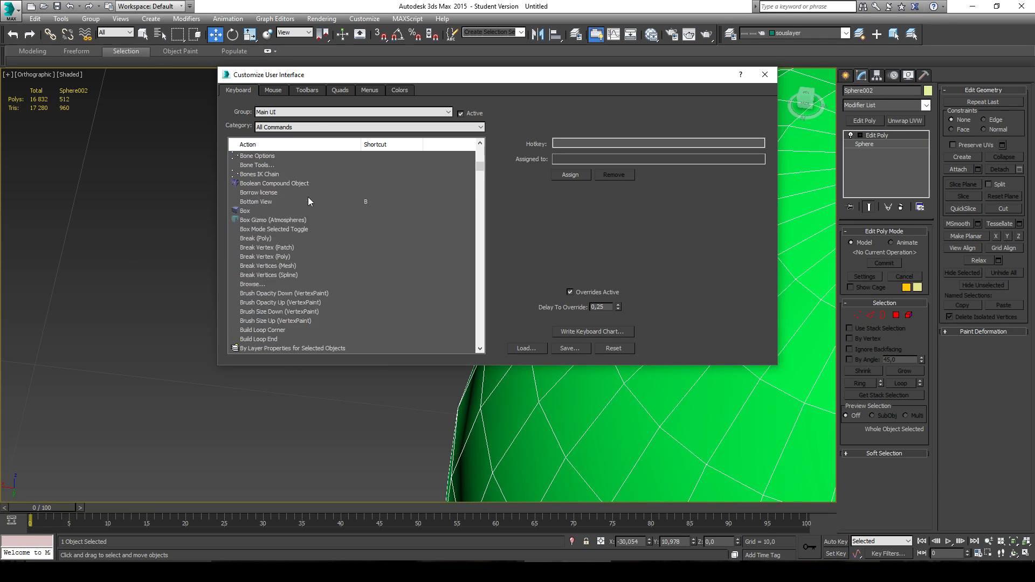
pyautogui.scroll(-2, 308, 196)
pyautogui.scroll(6, 302, 200)
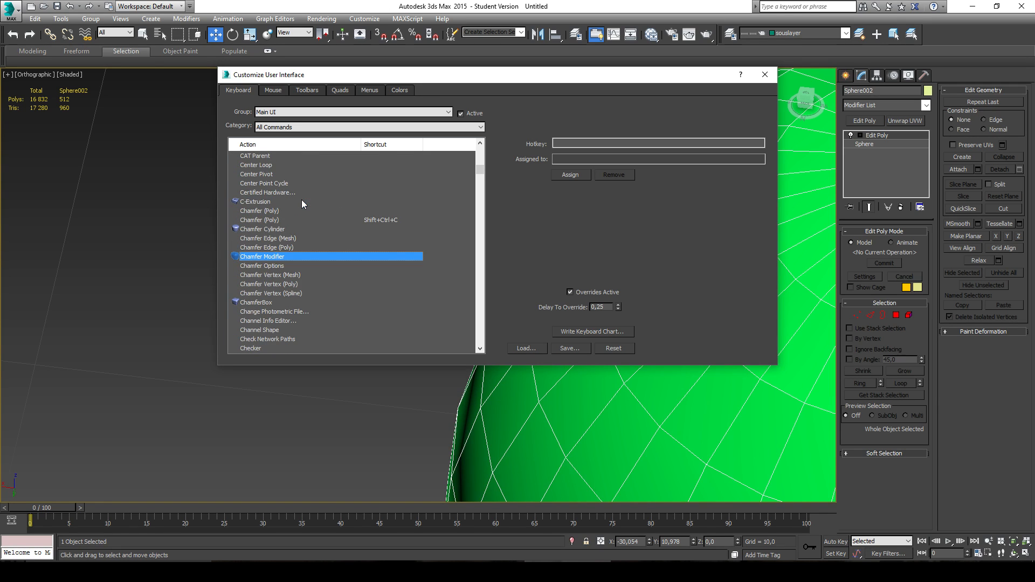
pyautogui.click(313, 193)
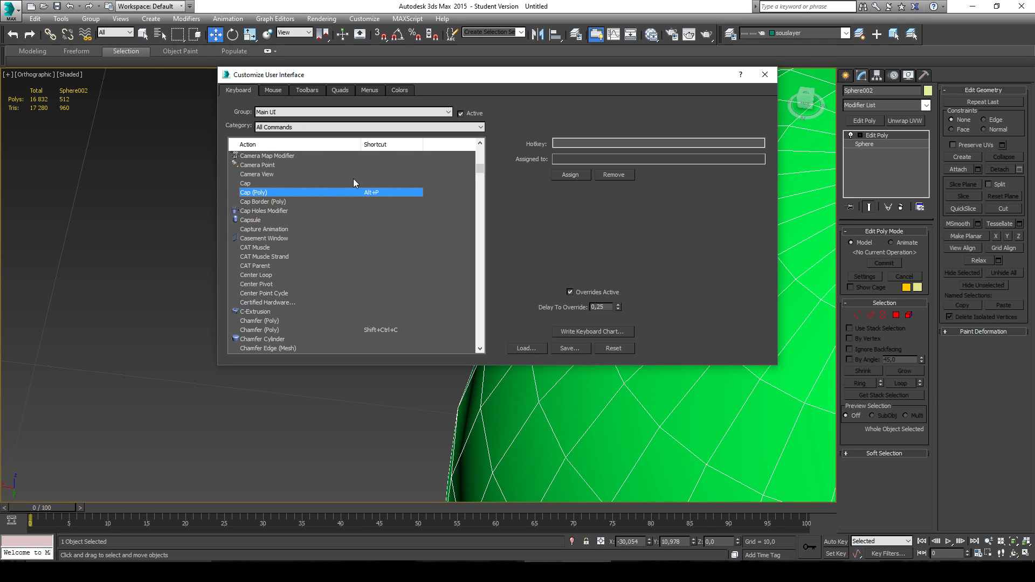
pyautogui.click(609, 175)
pyautogui.click(584, 142)
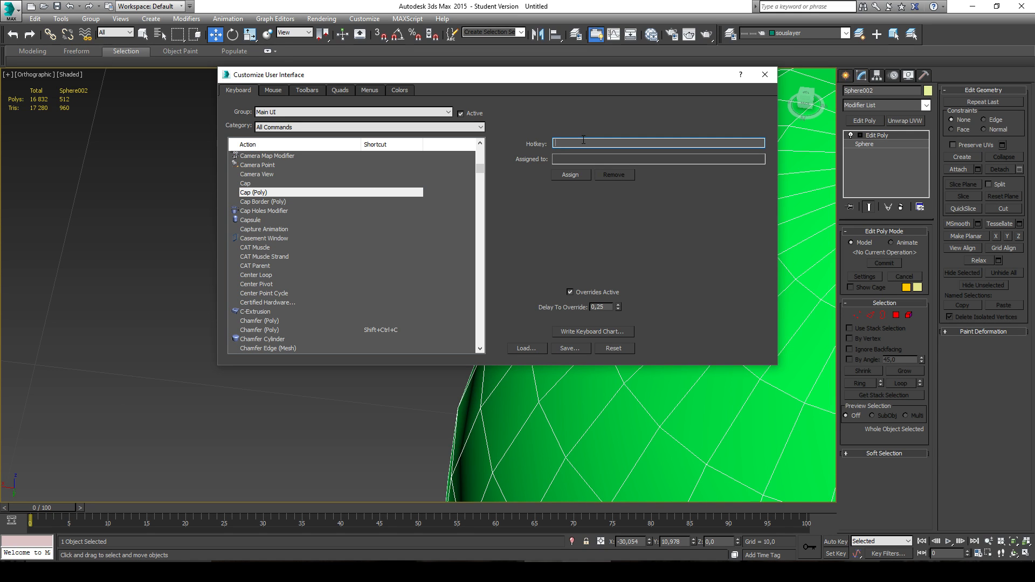
pyautogui.hotkey('alt', 'c')
pyautogui.click(569, 175)
# - Search the action list for the poly Connect command that works without a dialog
pyautogui.scroll(-10, 323, 229)
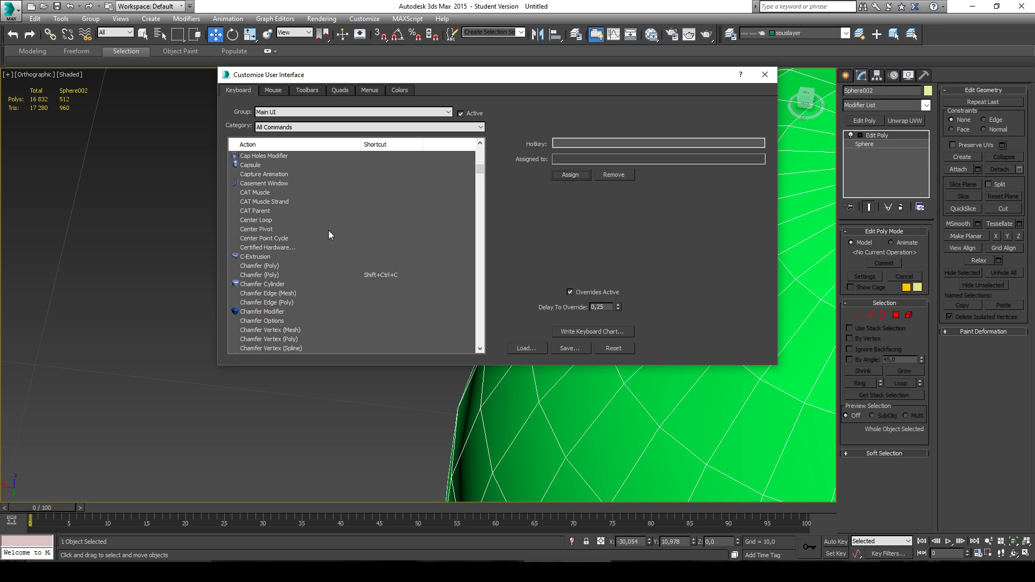
pyautogui.scroll(-20, 320, 228)
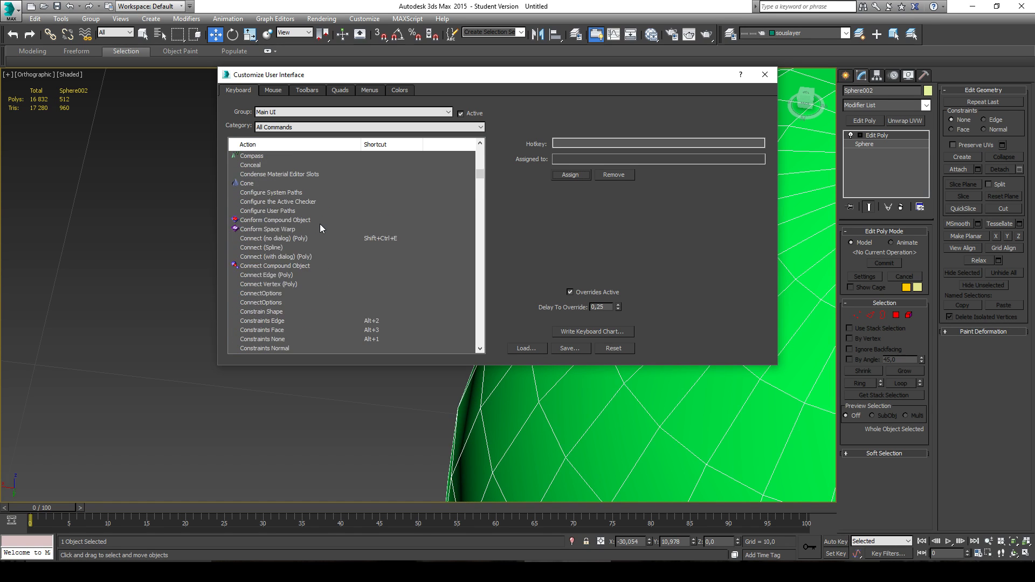
pyautogui.scroll(-20, 319, 226)
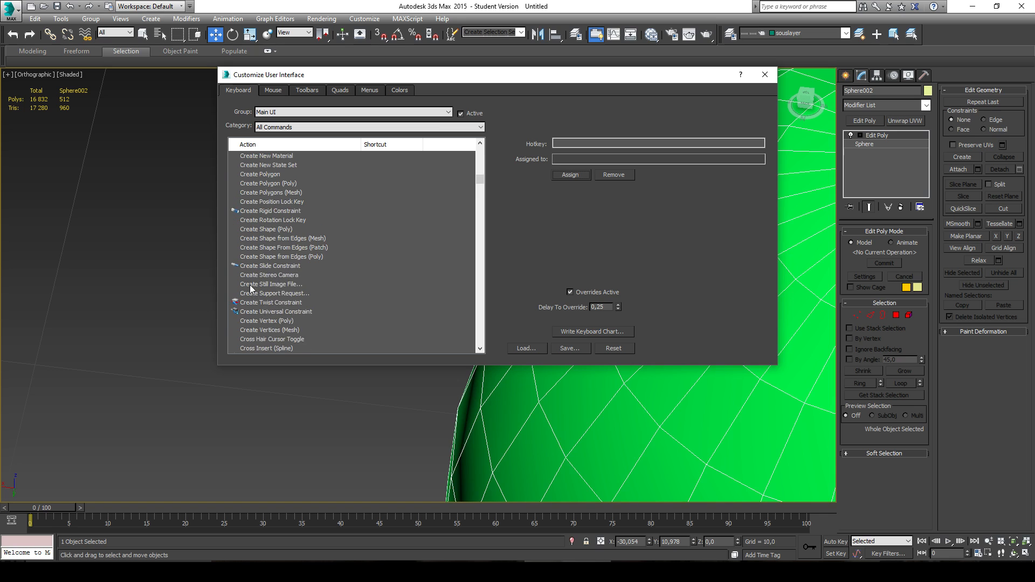
pyautogui.scroll(12, 283, 238)
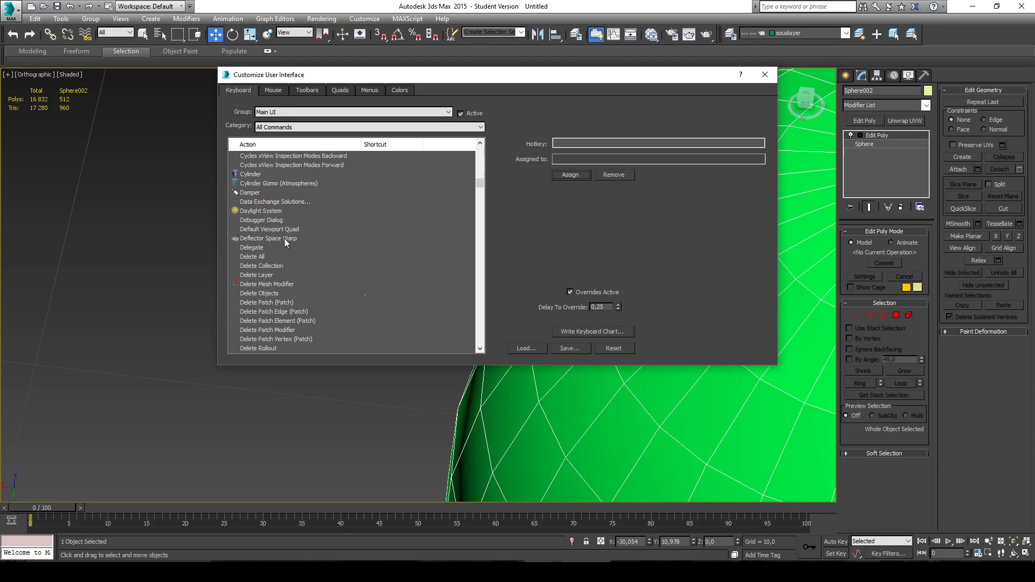
pyautogui.scroll(10, 283, 238)
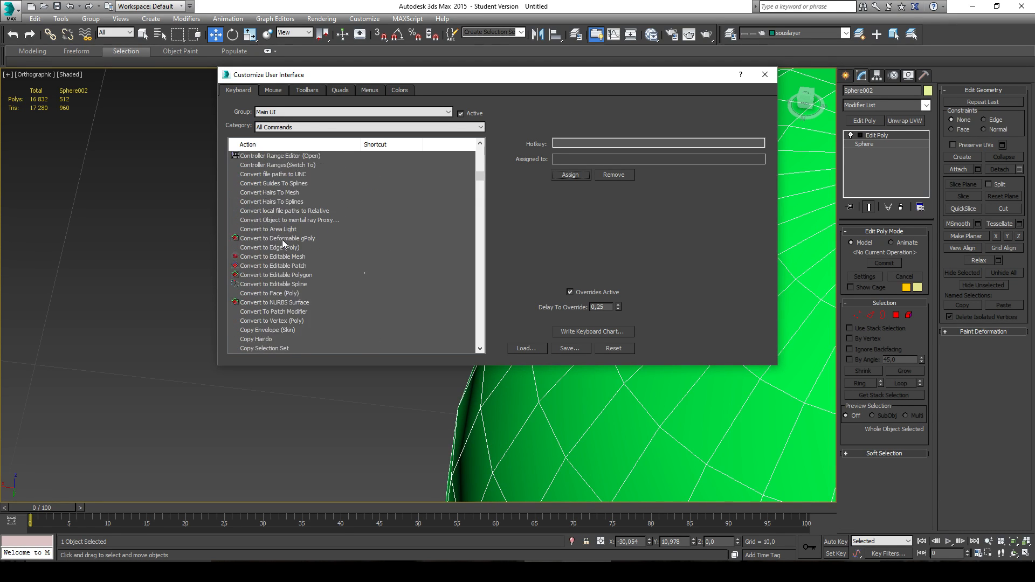
pyautogui.click(262, 247)
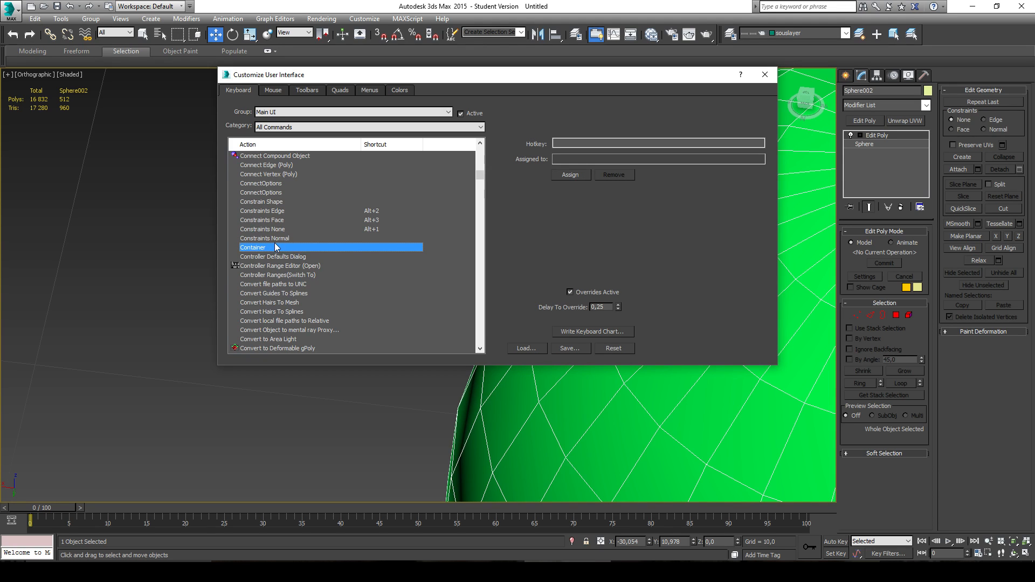
pyautogui.scroll(-4, 274, 242)
pyautogui.scroll(-1, 274, 243)
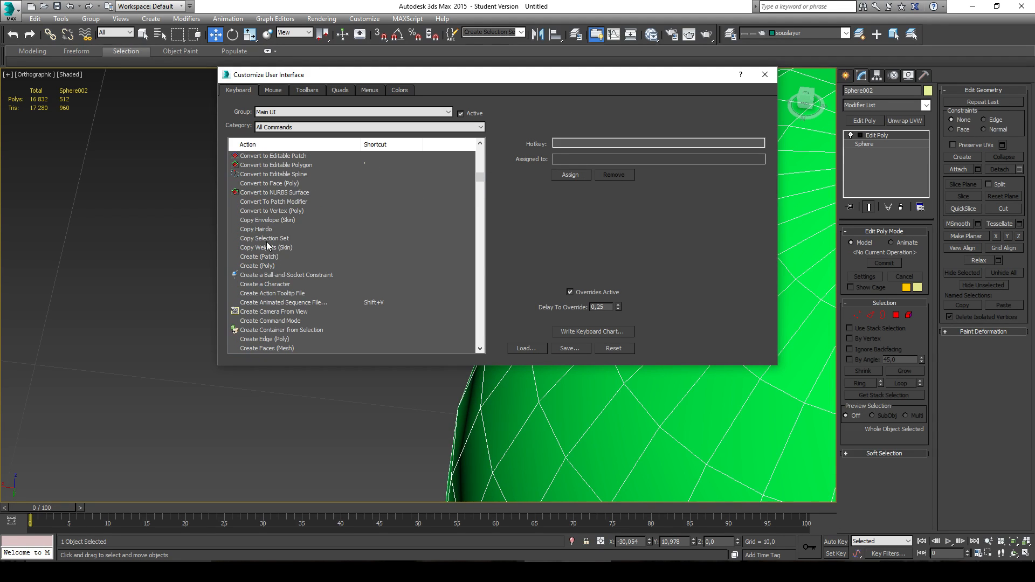
pyautogui.scroll(-1, 262, 212)
pyautogui.scroll(7, 262, 212)
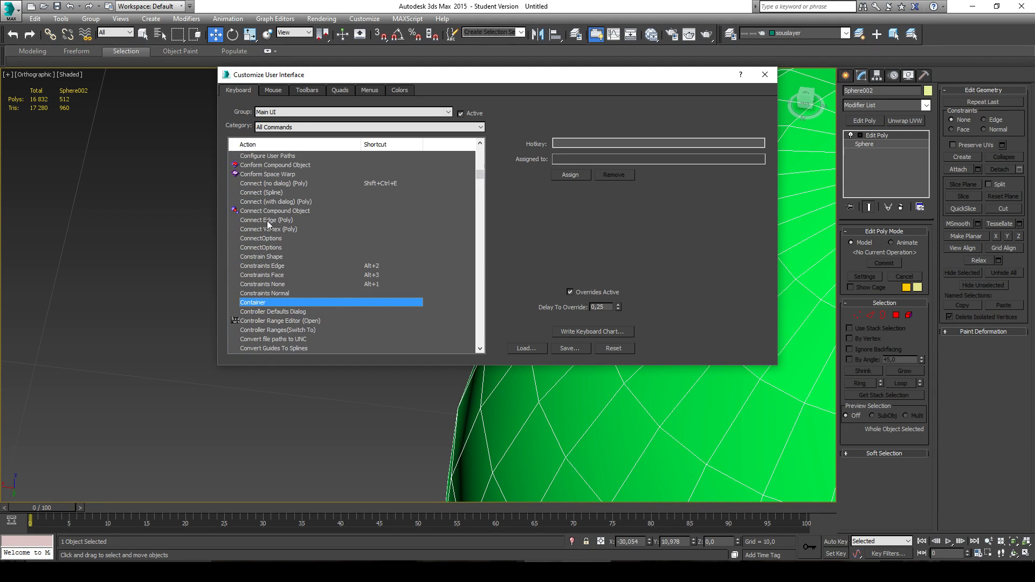
pyautogui.click(275, 238)
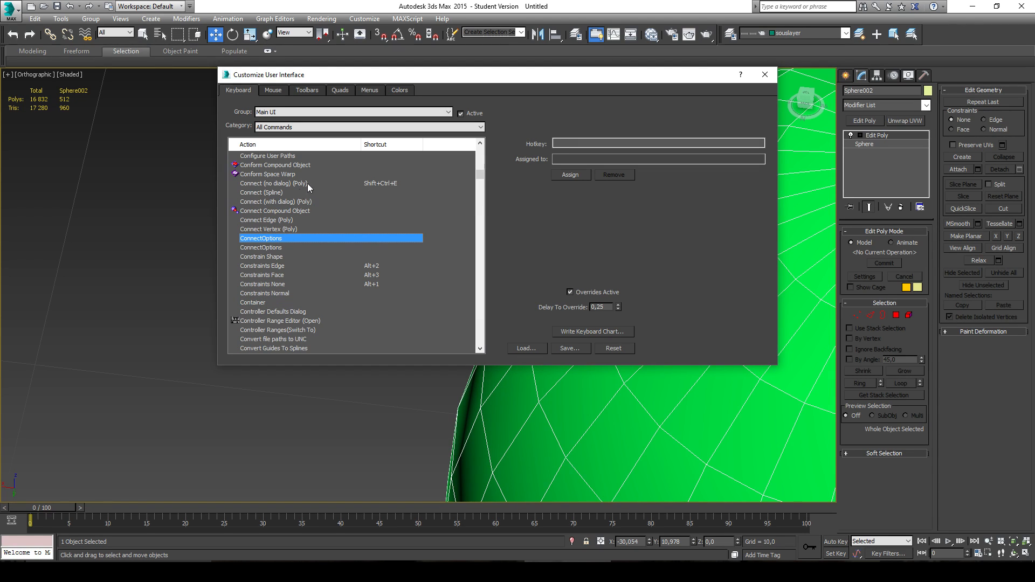
# - Replace the hotkey of Connect (no dialog) (Poly) with Space
pyautogui.click(285, 183)
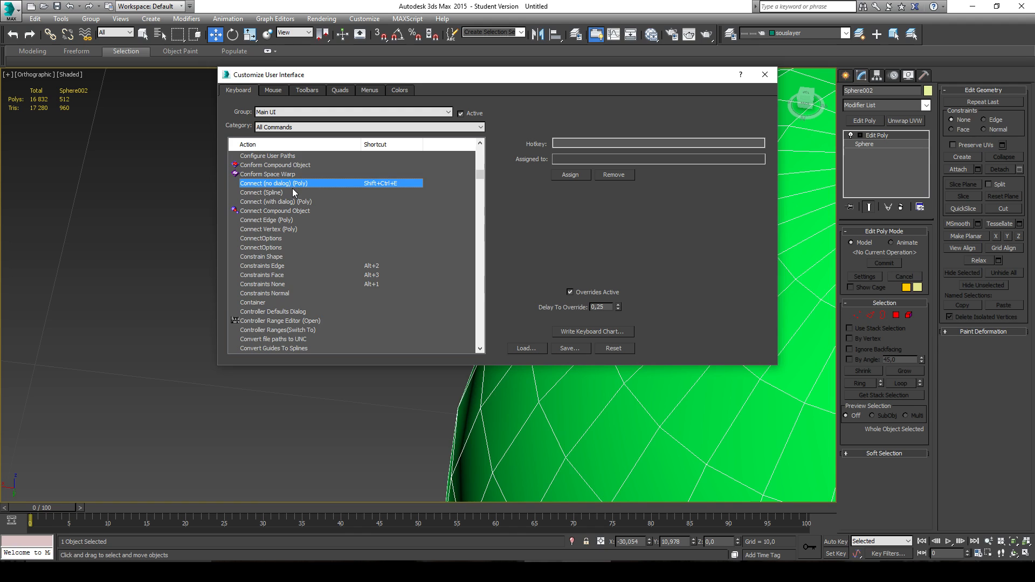
pyautogui.scroll(2, 292, 188)
pyautogui.click(580, 143)
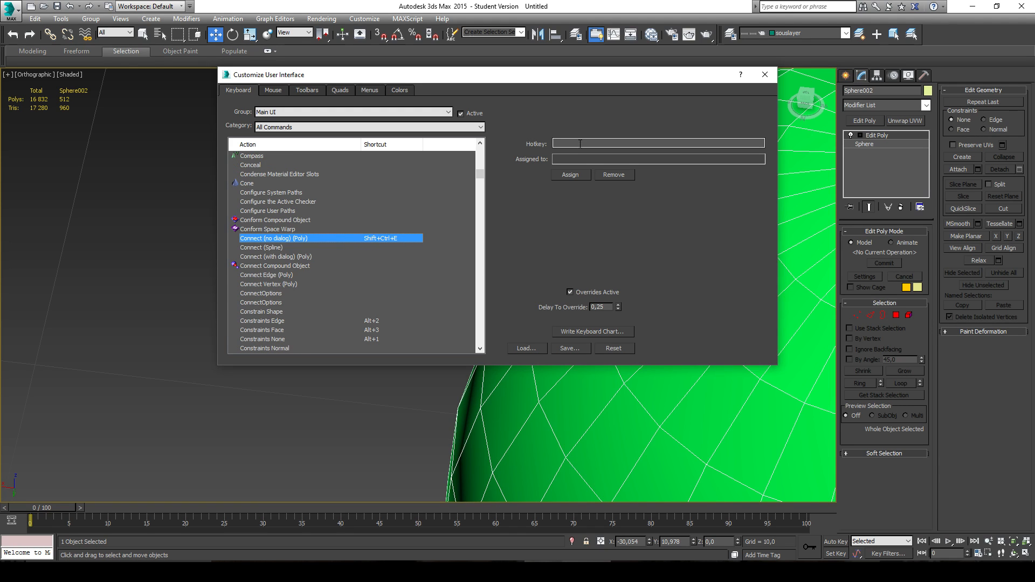
pyautogui.press('space')
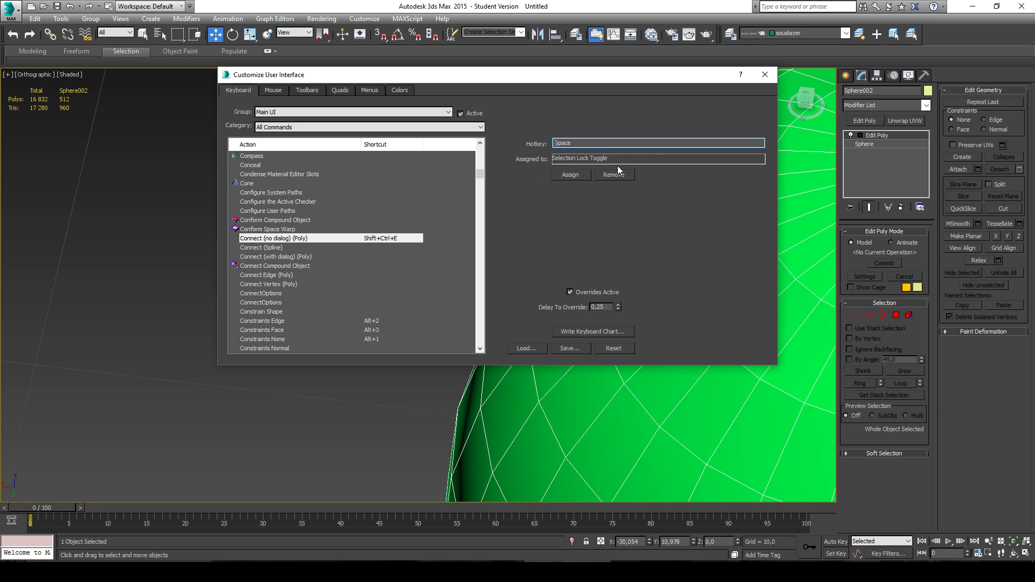
pyautogui.click(567, 174)
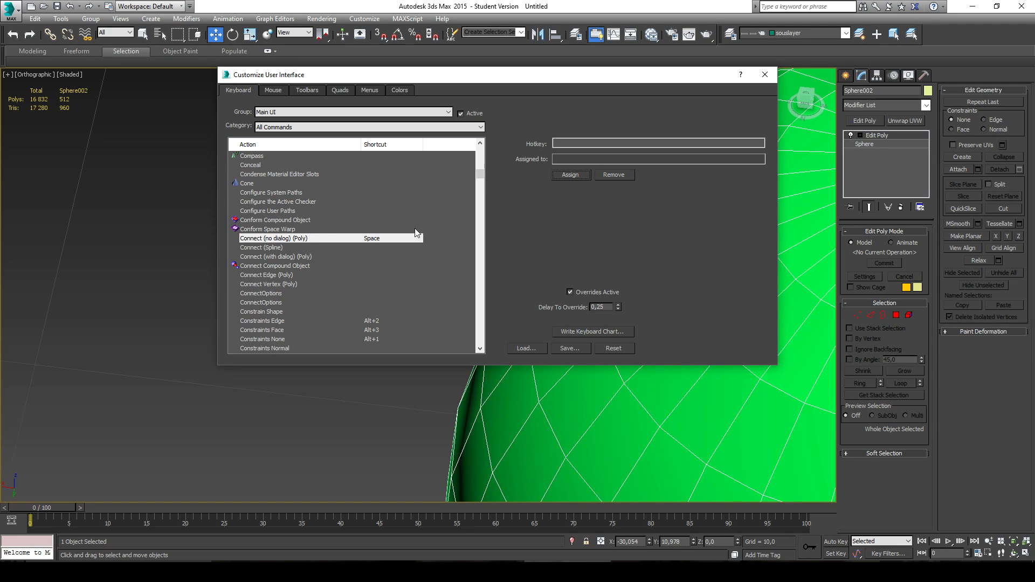
# - Find the Target Weld Vertex (Poly) command in the action list and assign it the hotkey Ctrl+T
pyautogui.scroll(-2, 380, 232)
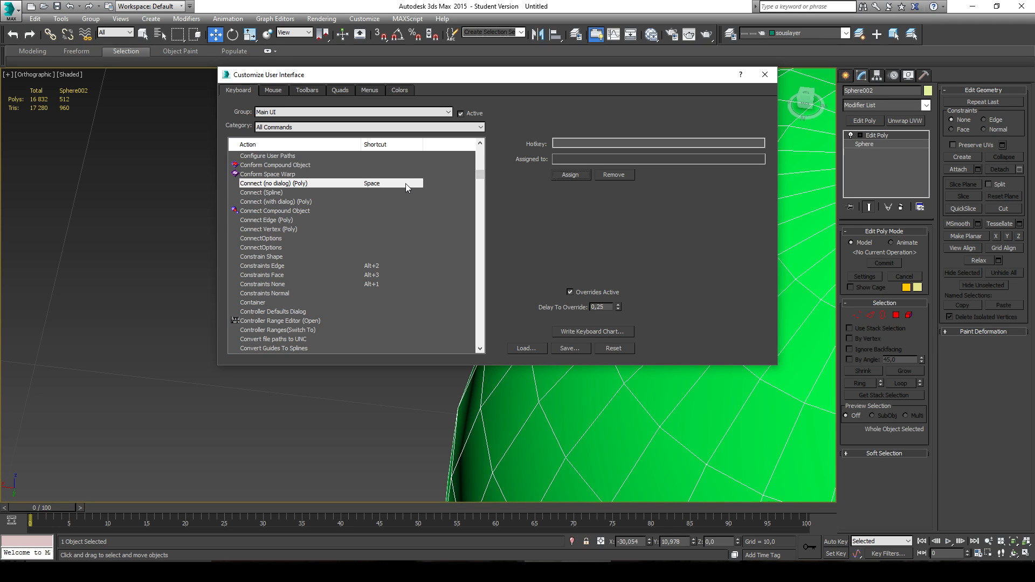
pyautogui.scroll(4, 405, 183)
pyautogui.click(300, 192)
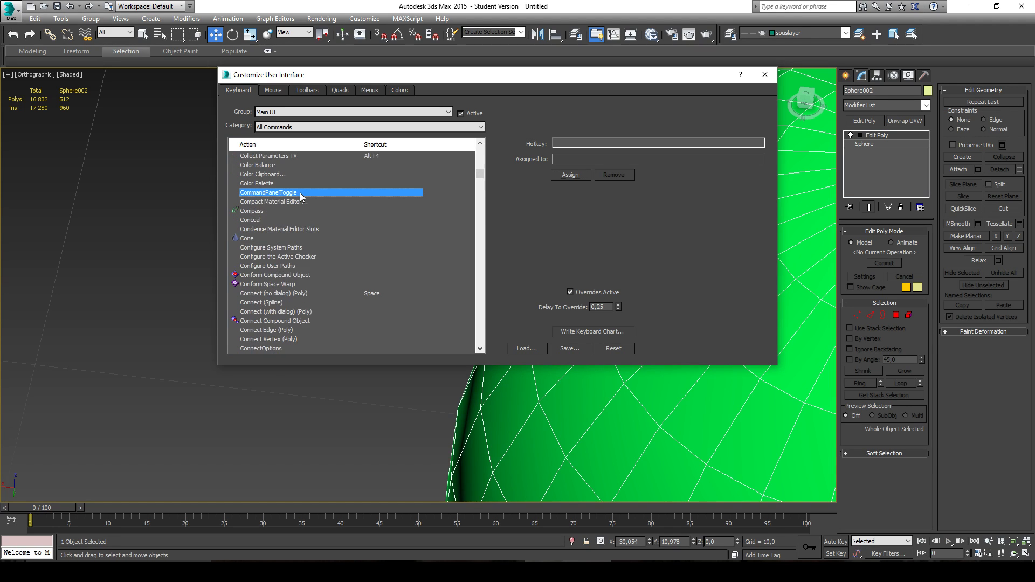
pyautogui.write('tap')
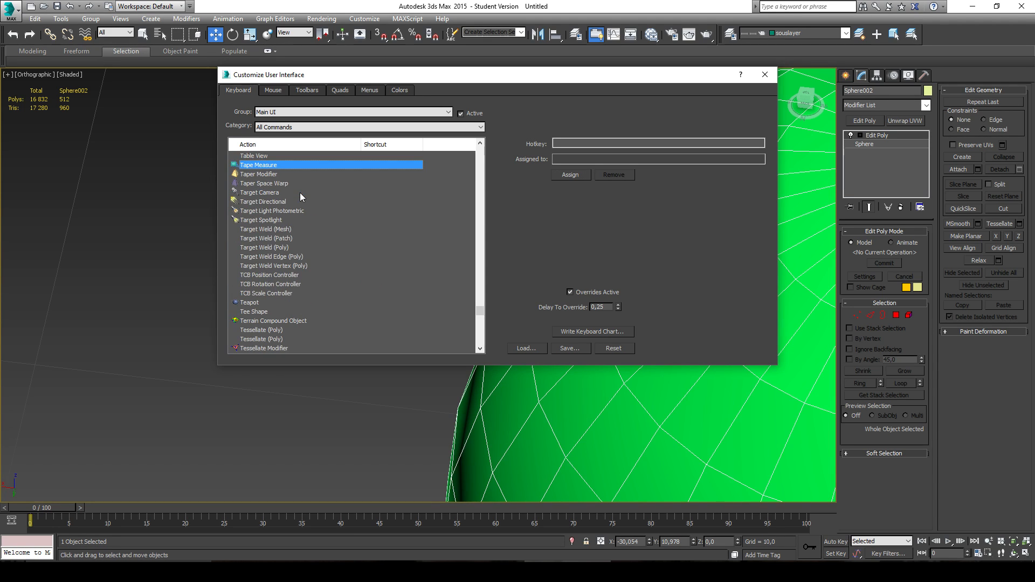
pyautogui.scroll(-2, 304, 192)
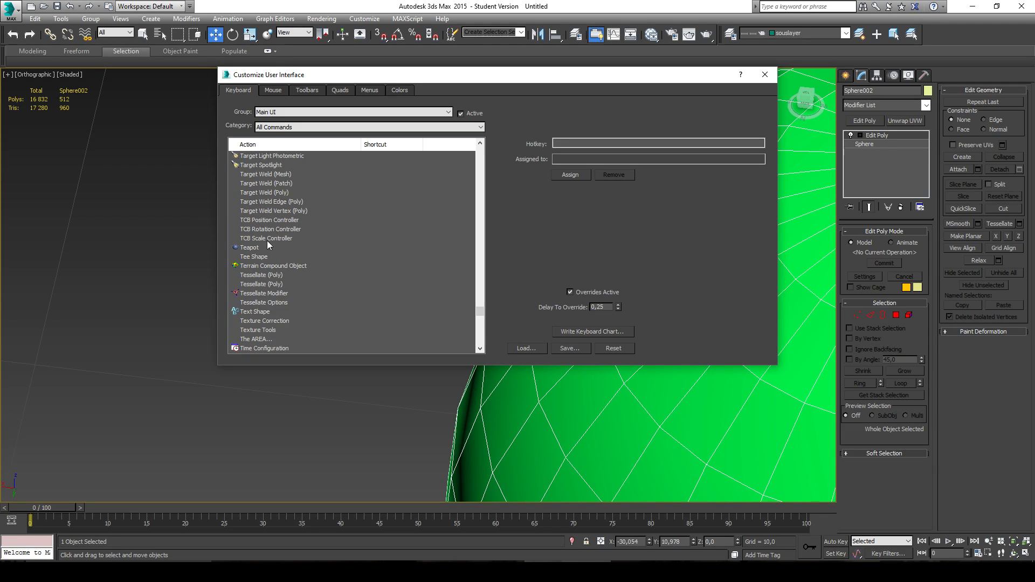
pyautogui.scroll(2, 271, 222)
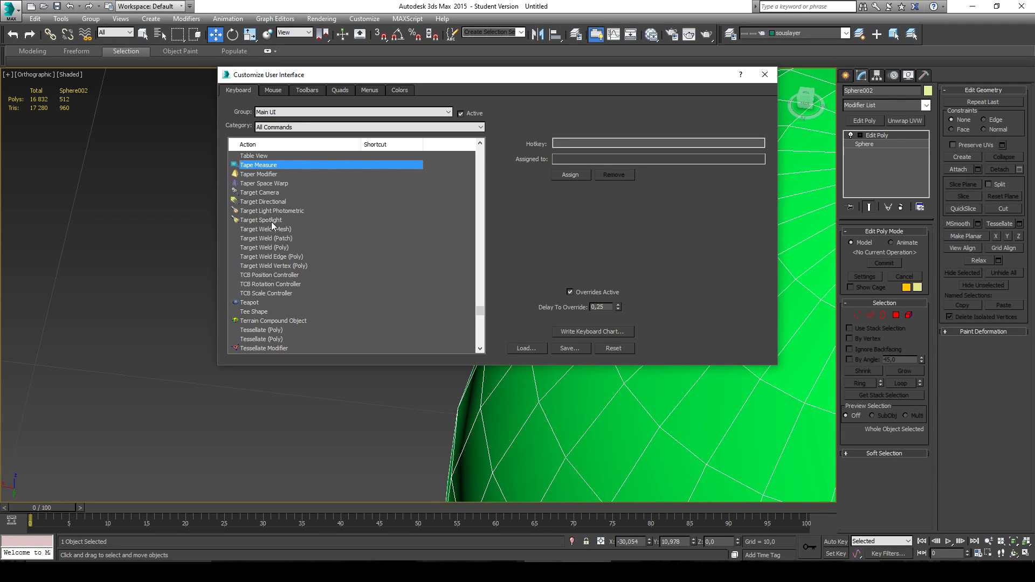
pyautogui.click(279, 238)
pyautogui.click(284, 248)
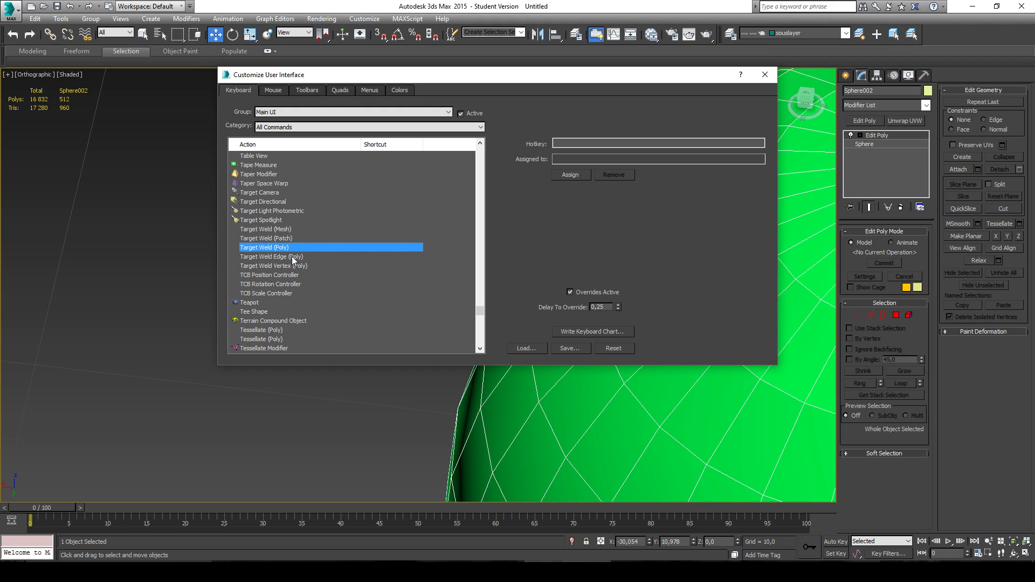
pyautogui.click(297, 267)
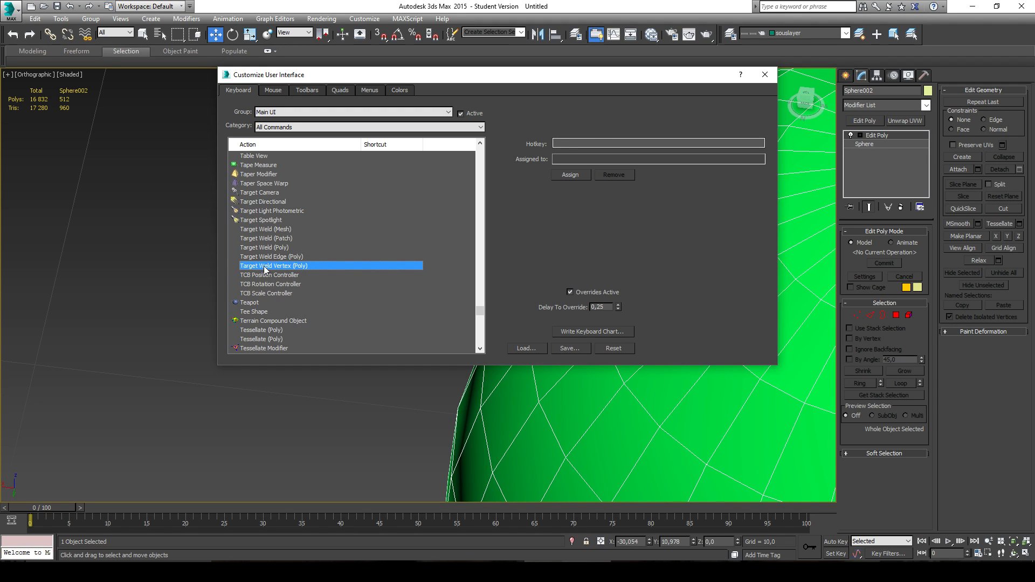
pyautogui.click(574, 145)
pyautogui.press('ctrl')
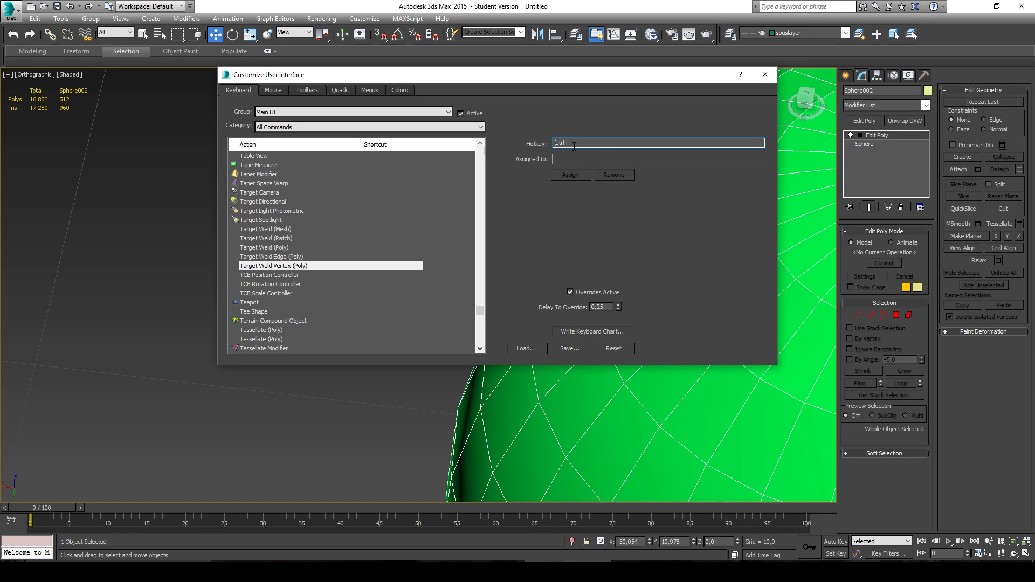
pyautogui.click(571, 174)
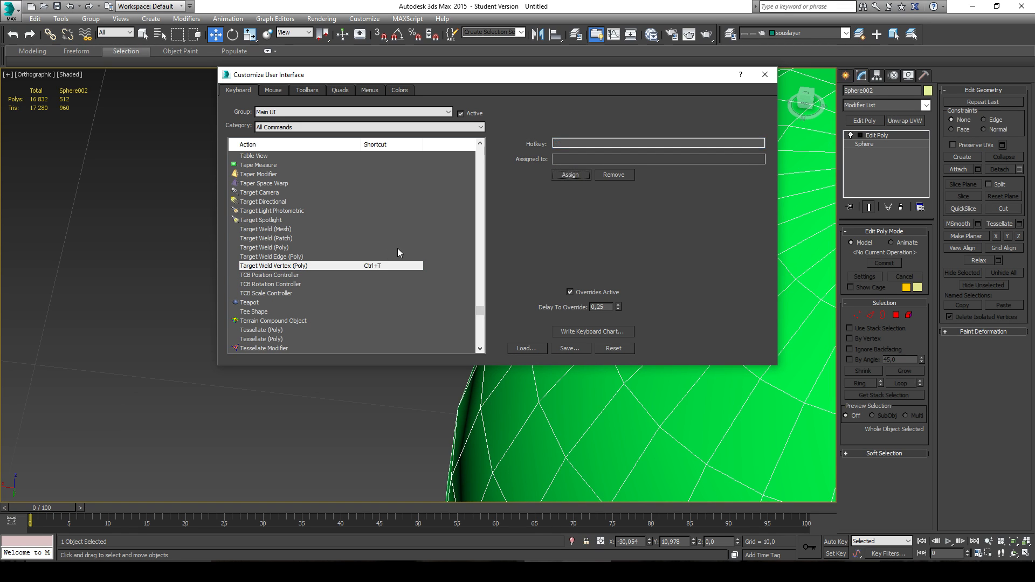
# - Find Grow Selection (Poly), remove its existing hotkey and enter Ctrl+= as the new one
pyautogui.click(365, 260)
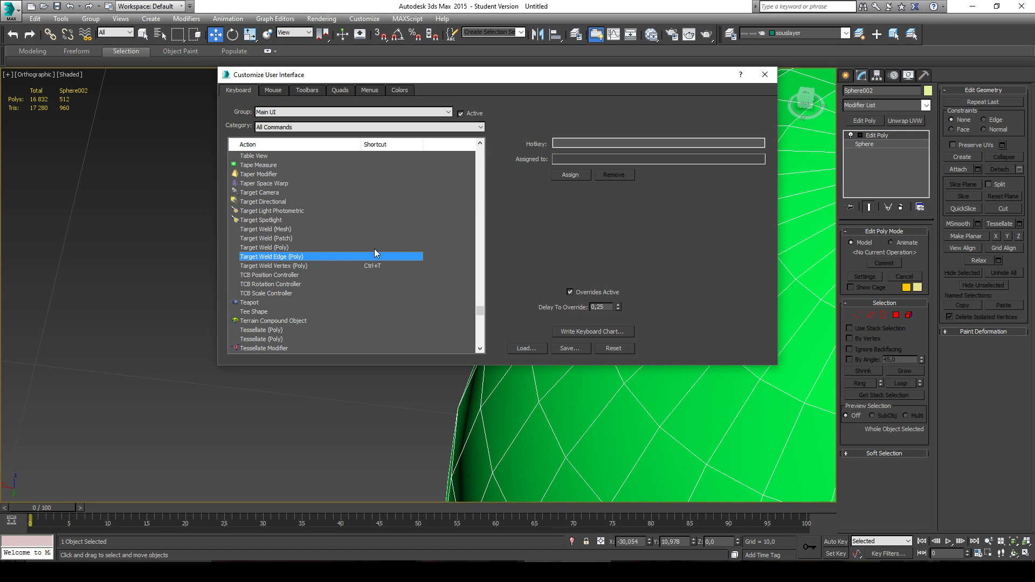
pyautogui.write('gro')
pyautogui.scroll(4, 320, 182)
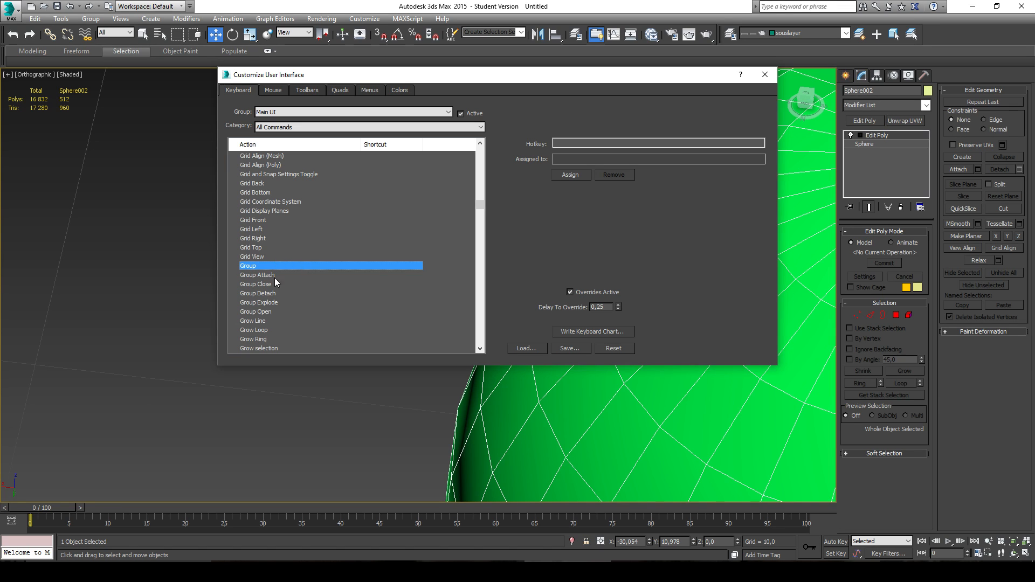
pyautogui.click(264, 339)
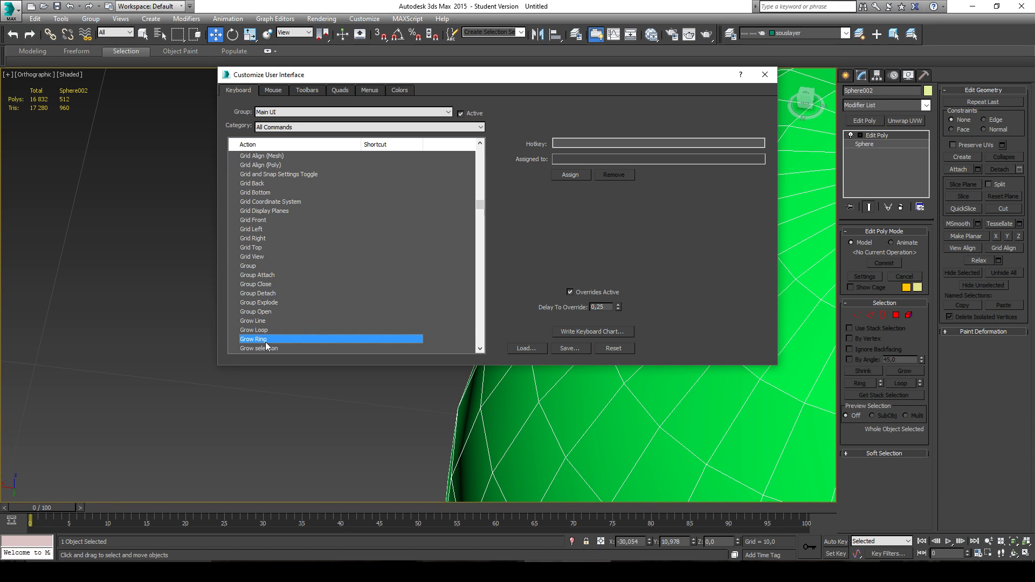
pyautogui.scroll(-2, 259, 305)
pyautogui.click(261, 303)
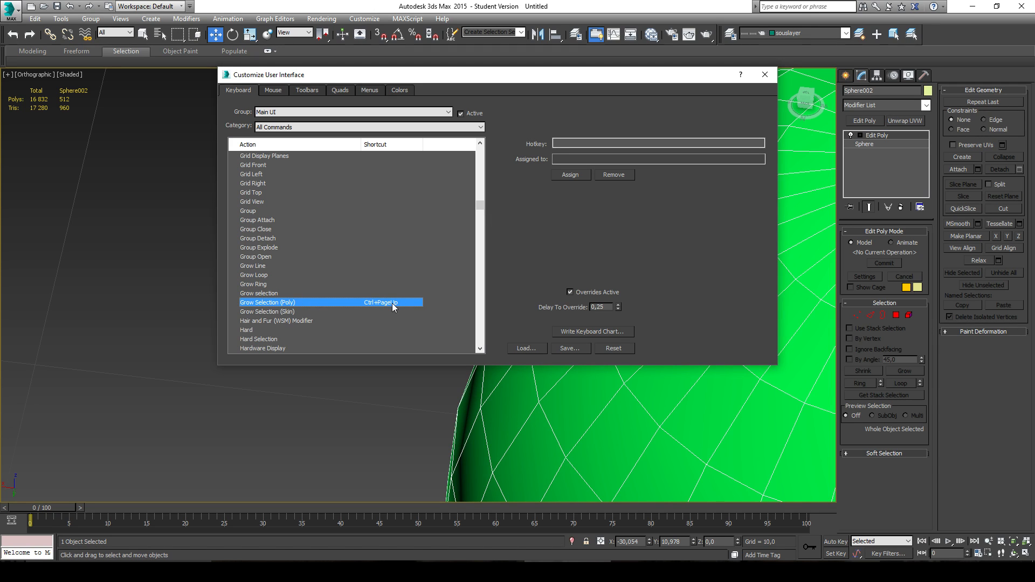
pyautogui.click(608, 146)
pyautogui.press('ctrl')
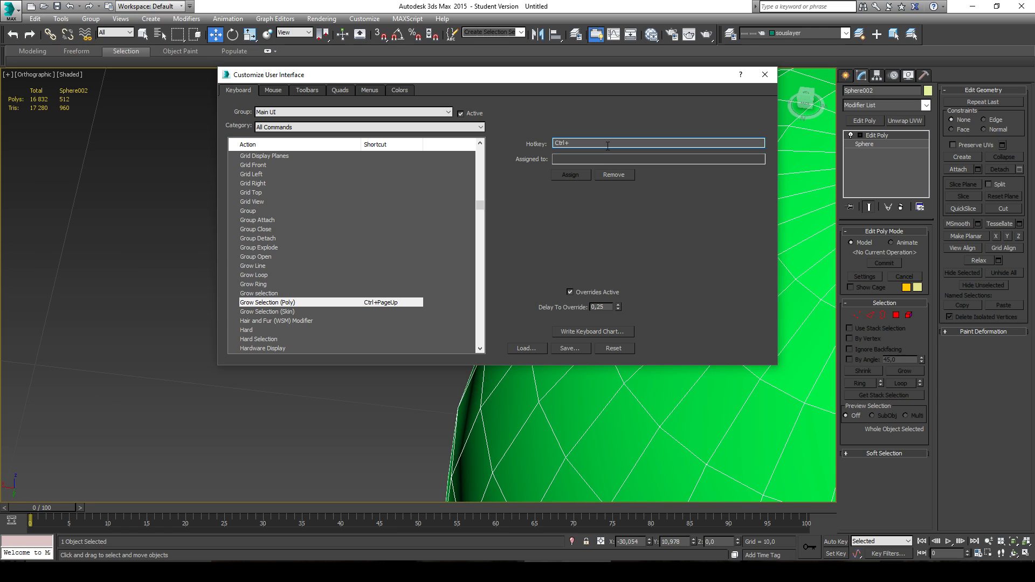
pyautogui.hotkey('ctrl', '=')
pyautogui.click(570, 175)
pyautogui.click(619, 177)
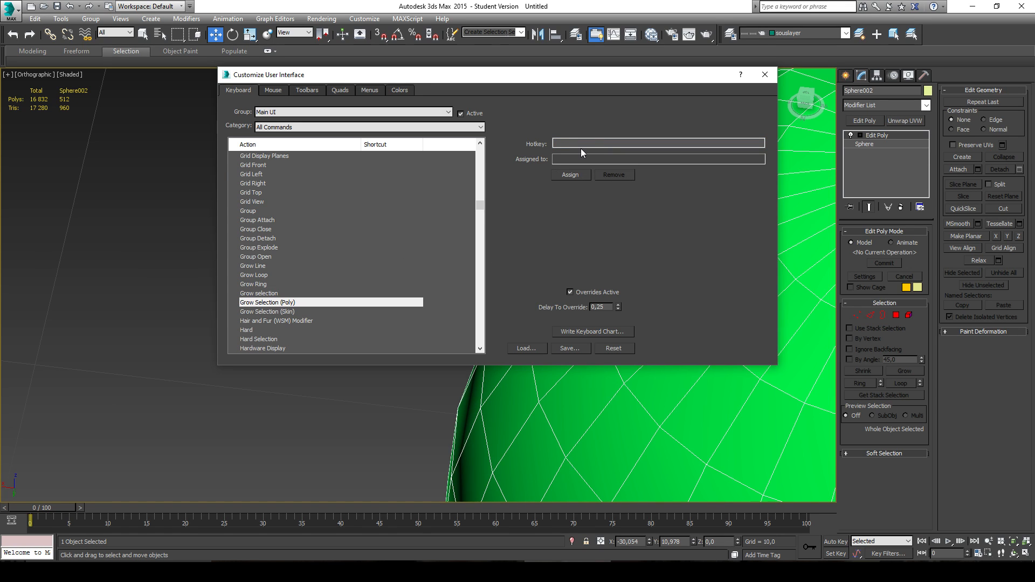
pyautogui.click(581, 146)
pyautogui.hotkey('ctrl', '=')
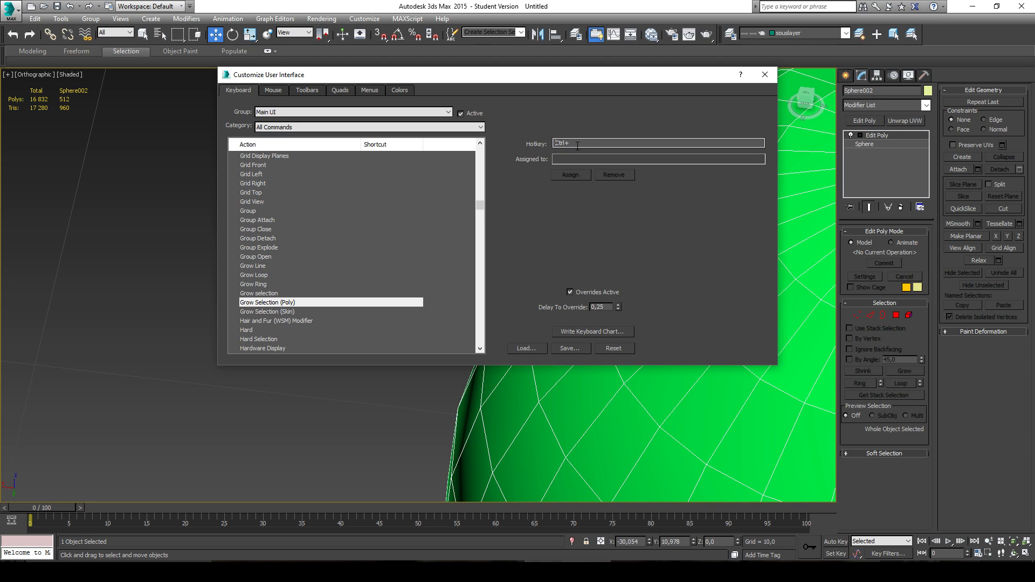
# - Find the Shrink Selection (Poly) command in the action list and assign it the hotkey Ctrl+-
pyautogui.click(315, 211)
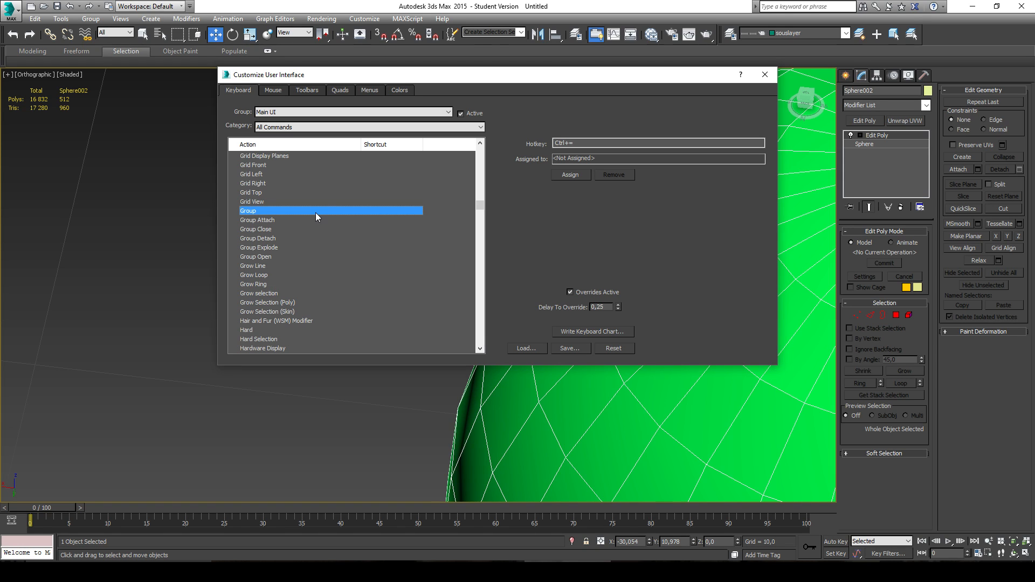
pyautogui.press('s')
pyautogui.press('h')
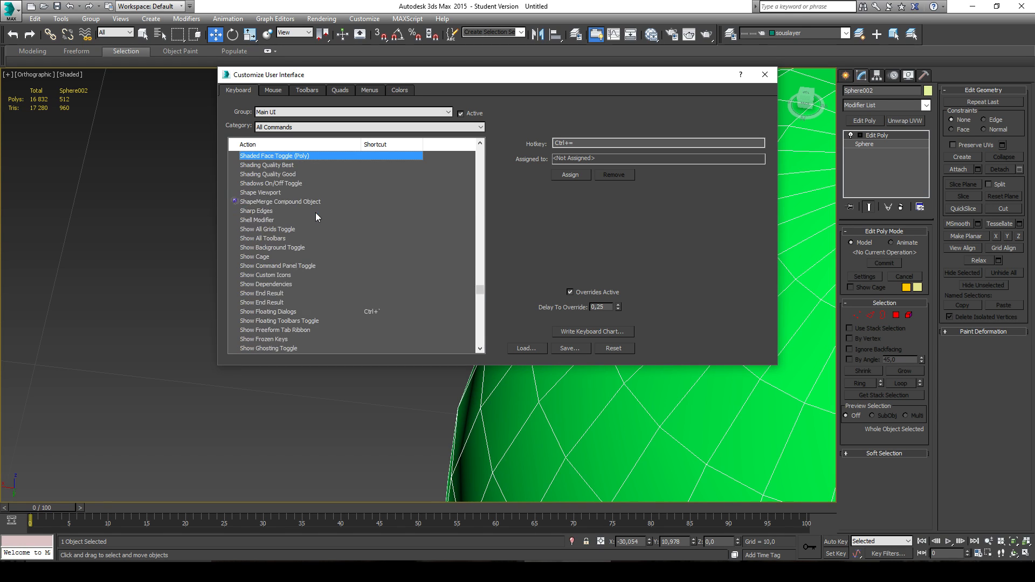
pyautogui.scroll(-6, 262, 295)
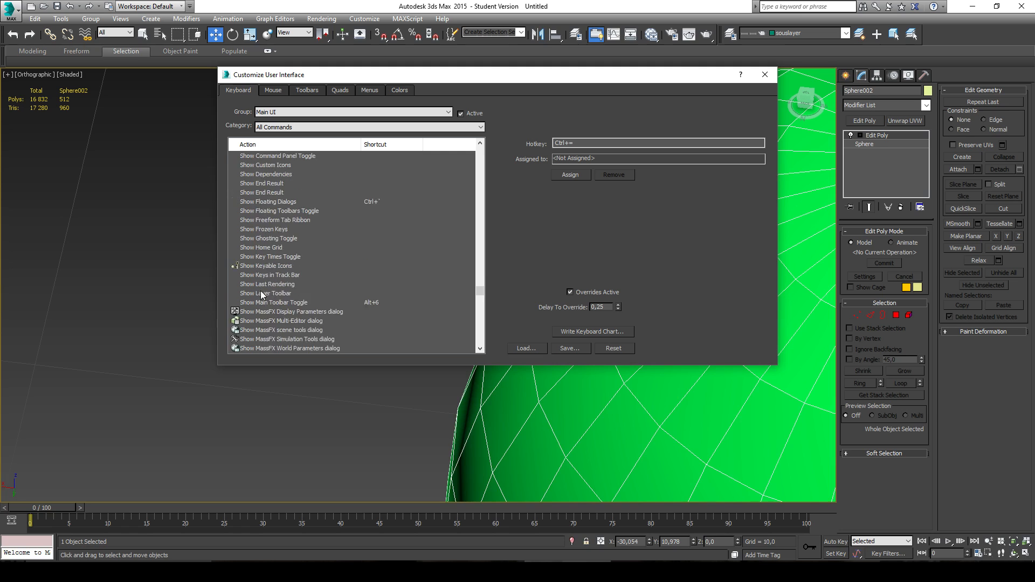
pyautogui.scroll(-6, 262, 295)
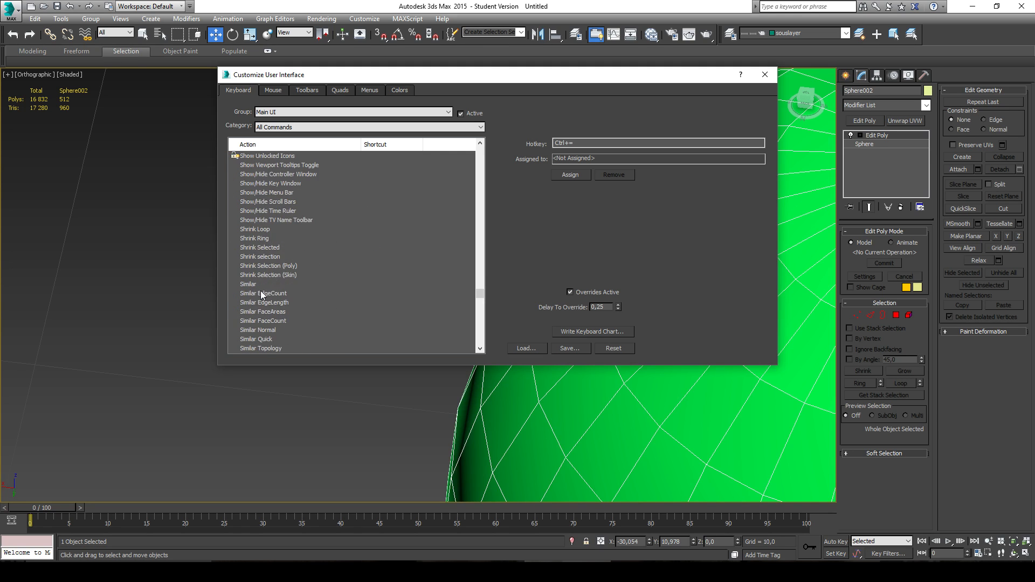
pyautogui.click(262, 238)
pyautogui.click(269, 257)
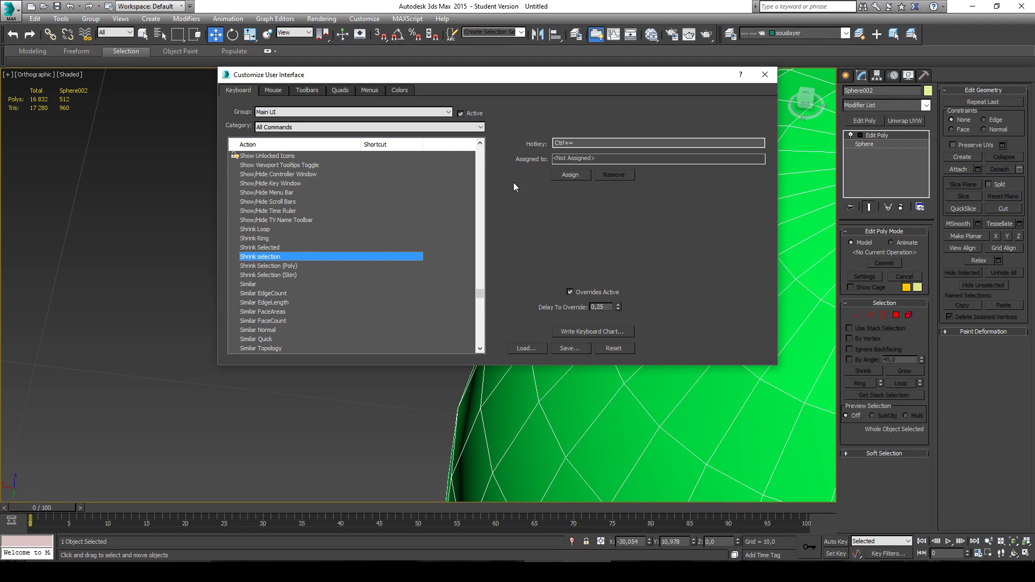
pyautogui.click(296, 266)
pyautogui.scroll(2, 355, 264)
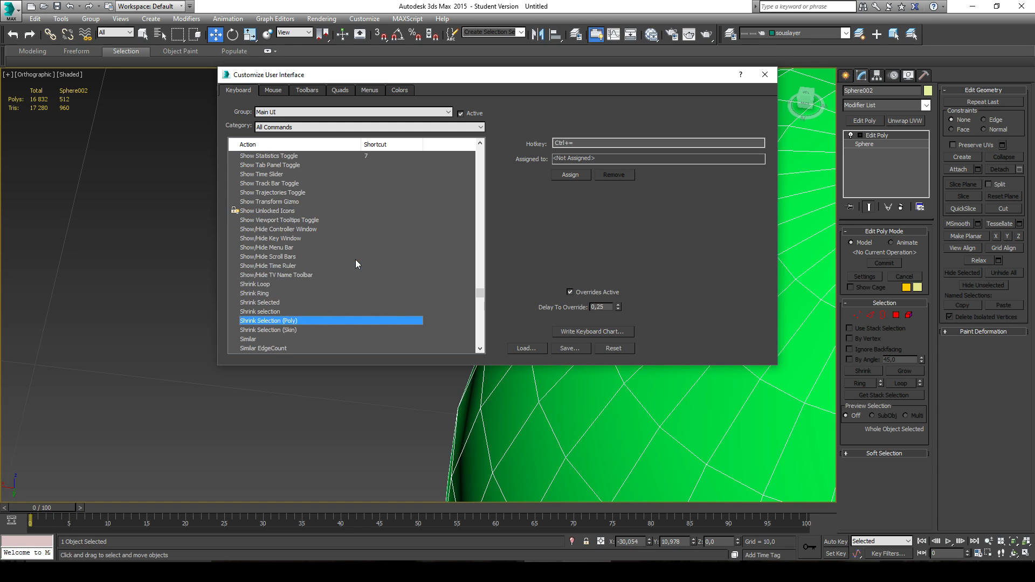
pyautogui.click(598, 143)
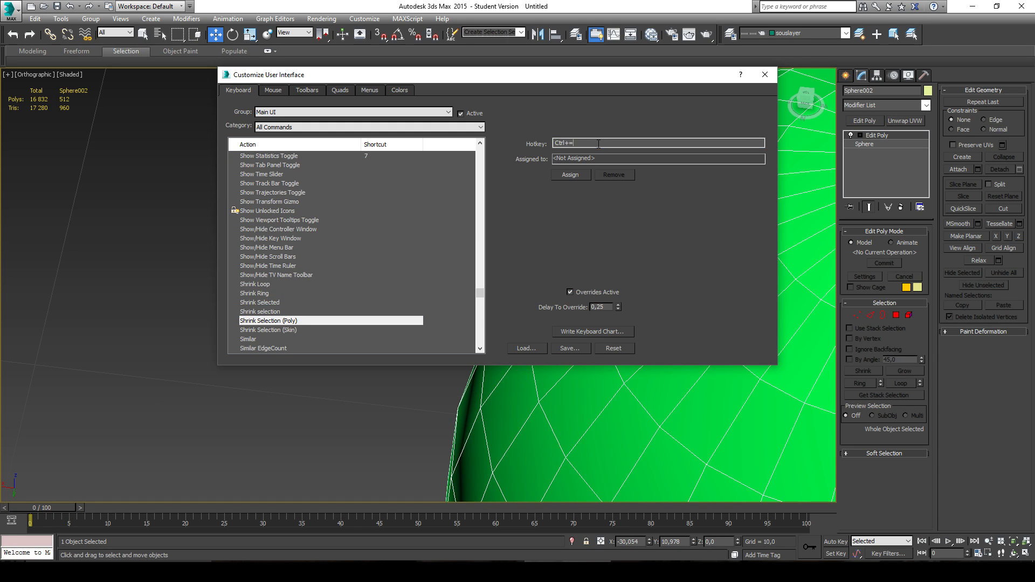
pyautogui.hotkey('ctrl', '-')
pyautogui.click(576, 176)
# - Find the Edge Bridge commands in the action list and assign the hotkey B to the second one
pyautogui.click(378, 267)
pyautogui.press('e')
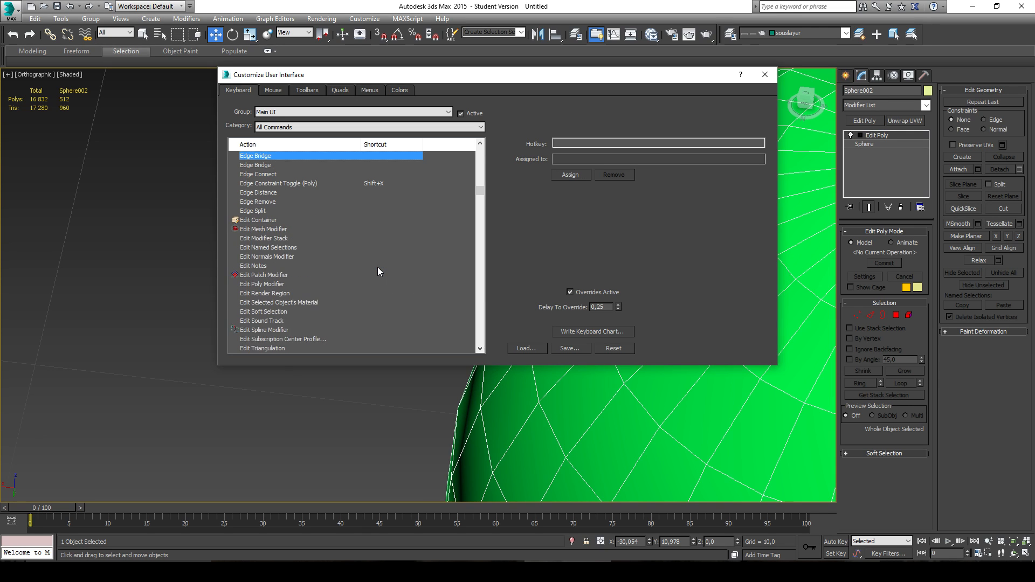
pyautogui.scroll(2, 286, 175)
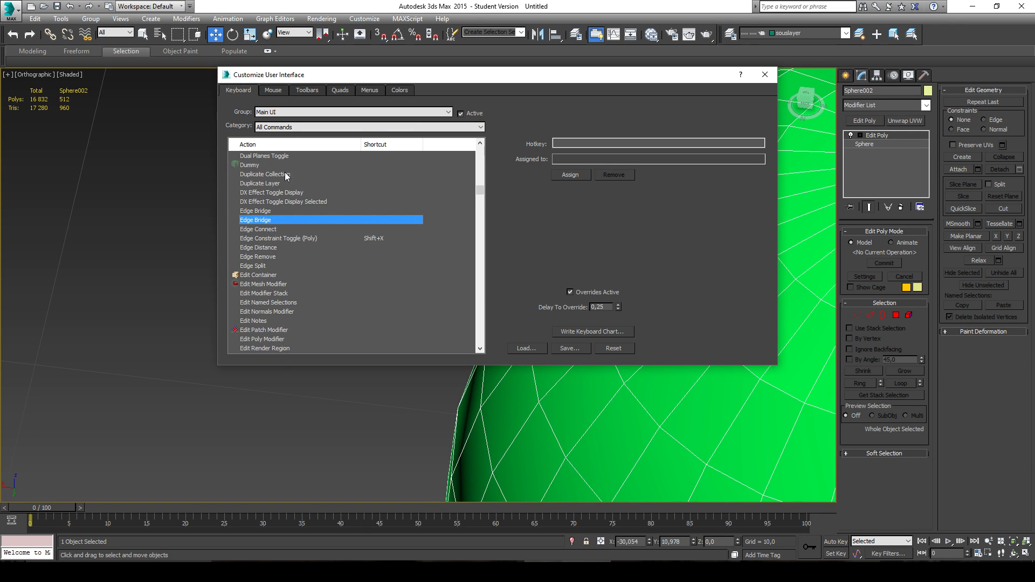
pyautogui.click(267, 211)
pyautogui.click(273, 219)
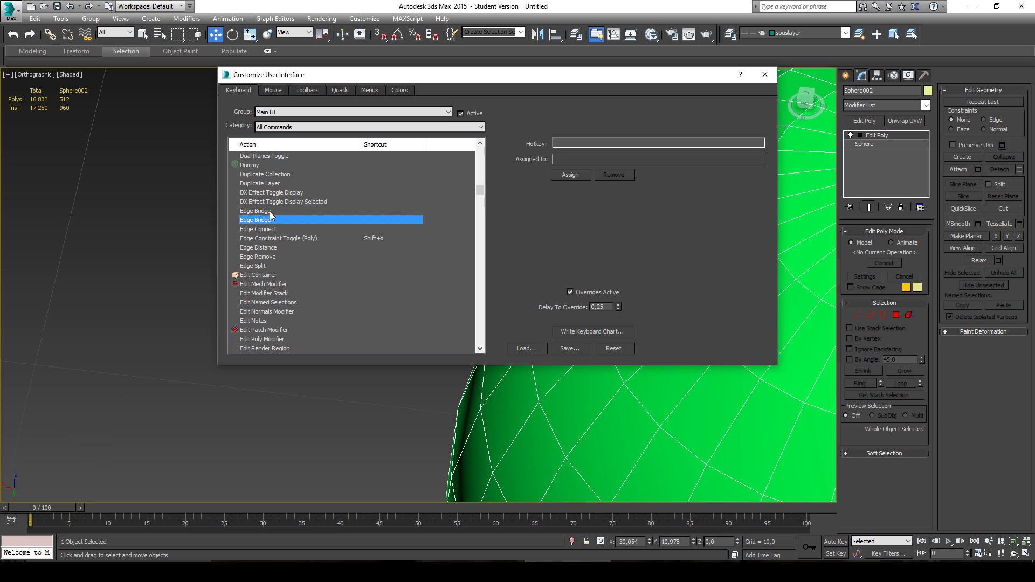
pyautogui.click(562, 145)
pyautogui.press('i')
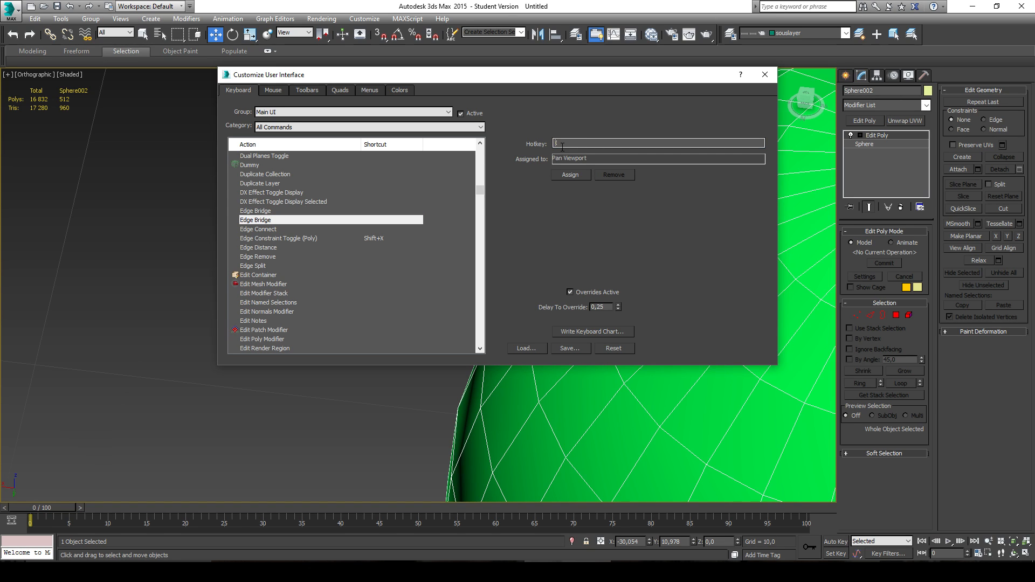
pyautogui.press('b')
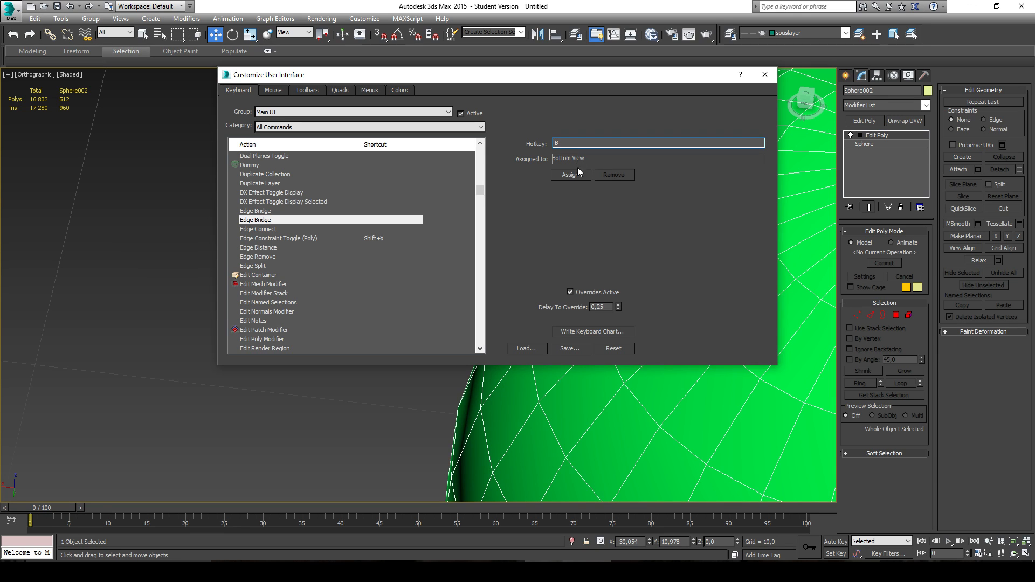
pyautogui.click(567, 175)
# - Find the Extrude (Poly) commands in the action list and enter Shift+E as the hotkey for the first one
pyautogui.scroll(2, 364, 246)
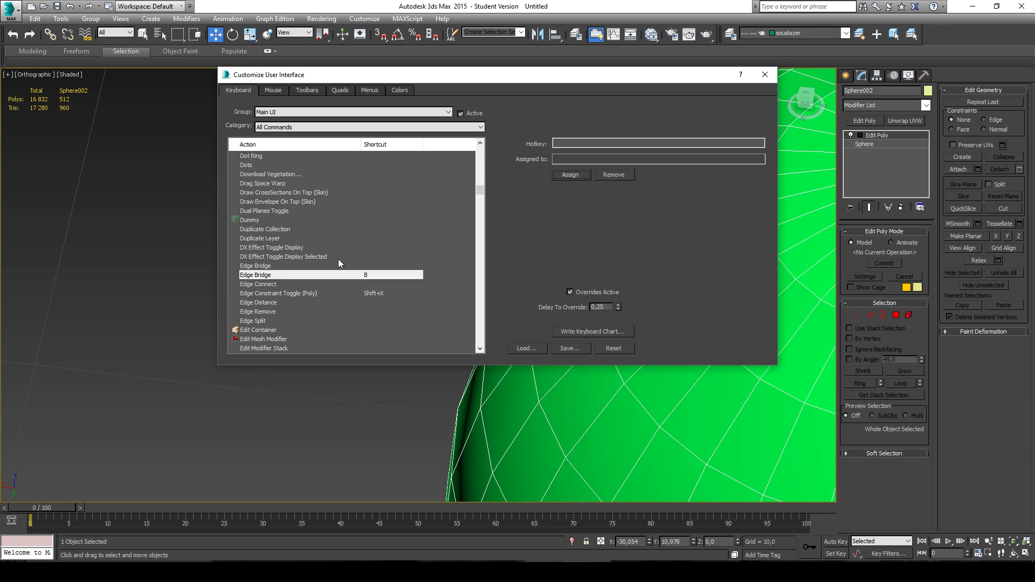
pyautogui.click(317, 267)
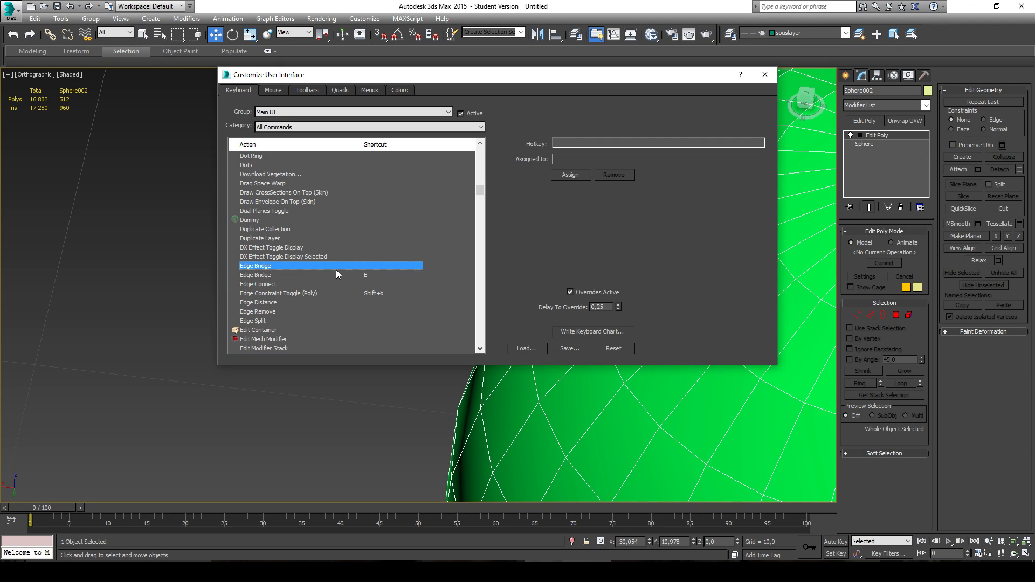
pyautogui.write('ext')
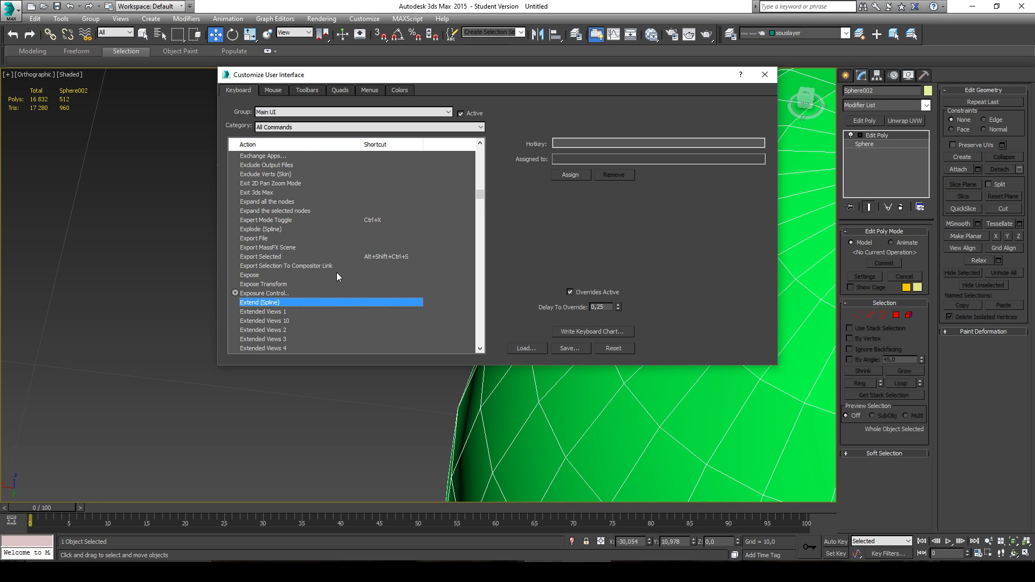
pyautogui.scroll(-4, 269, 310)
pyautogui.click(265, 294)
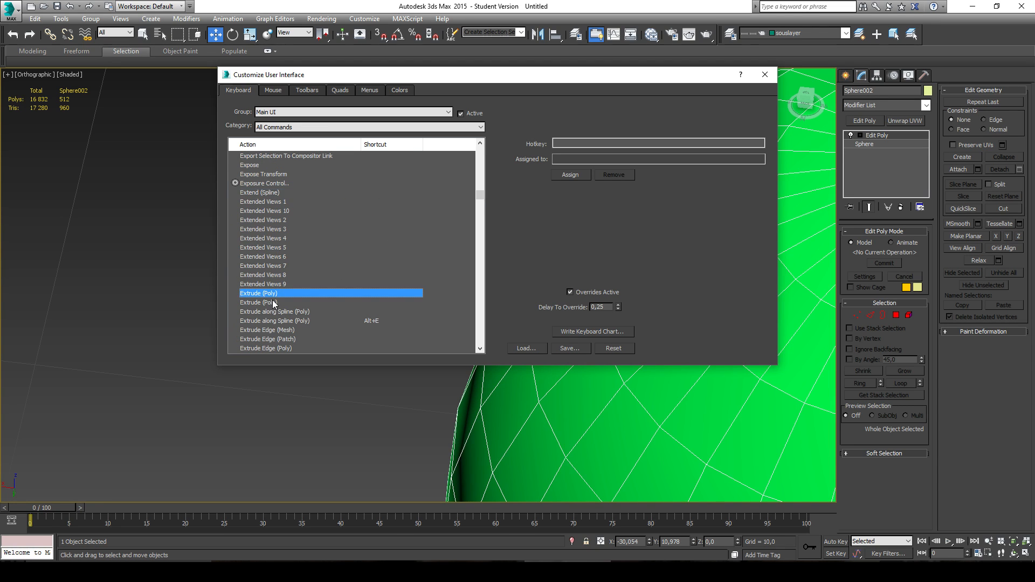
pyautogui.click(271, 303)
pyautogui.click(268, 294)
pyautogui.click(268, 303)
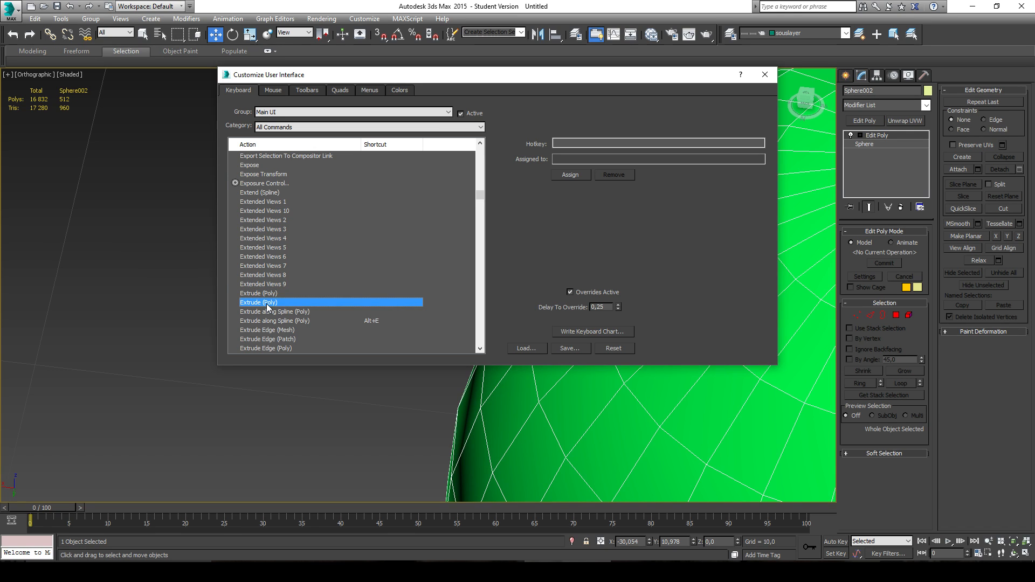
pyautogui.click(272, 294)
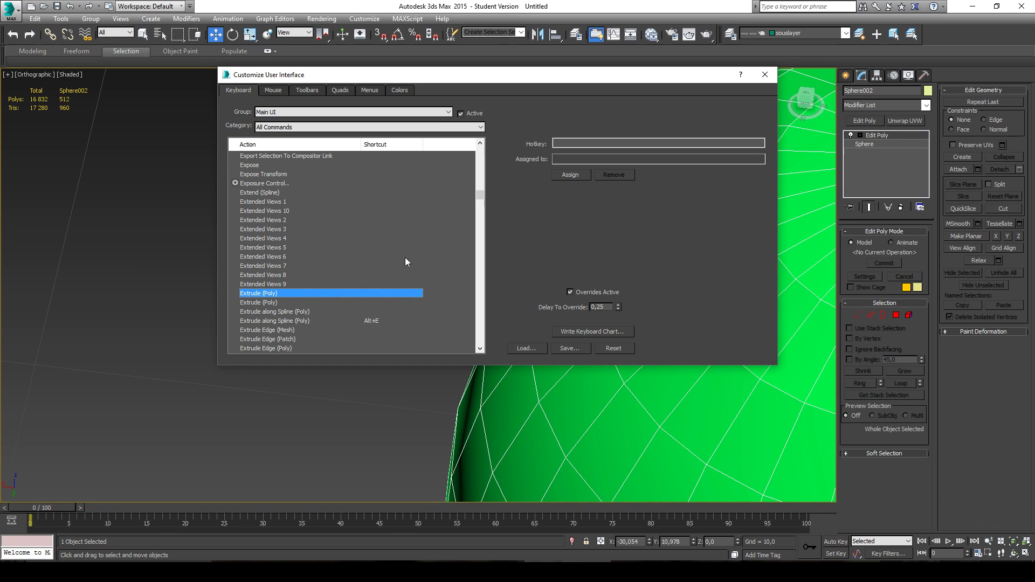
pyautogui.click(594, 141)
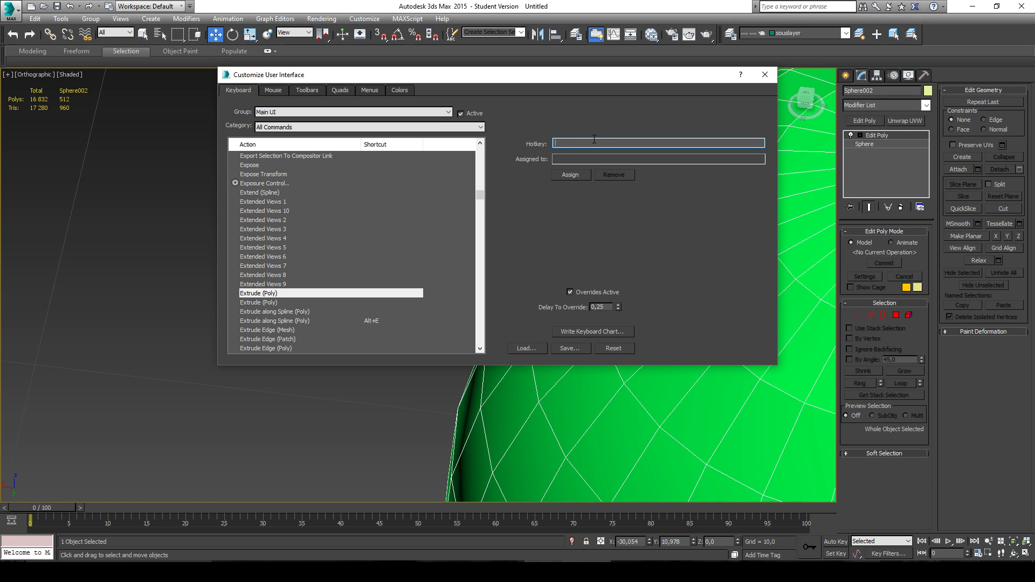
pyautogui.hotkey('shift', 'e')
# - Assign the hotkey Shift+E to the first Extrude along Spline (Poly) command
pyautogui.scroll(-4, 302, 246)
pyautogui.click(293, 266)
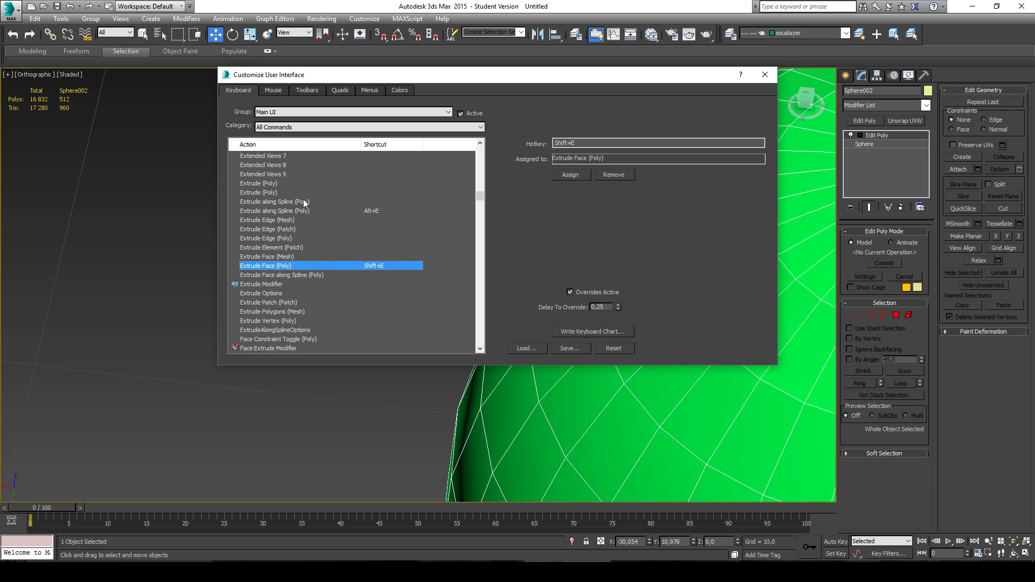
pyautogui.click(301, 202)
pyautogui.click(294, 266)
pyautogui.click(345, 201)
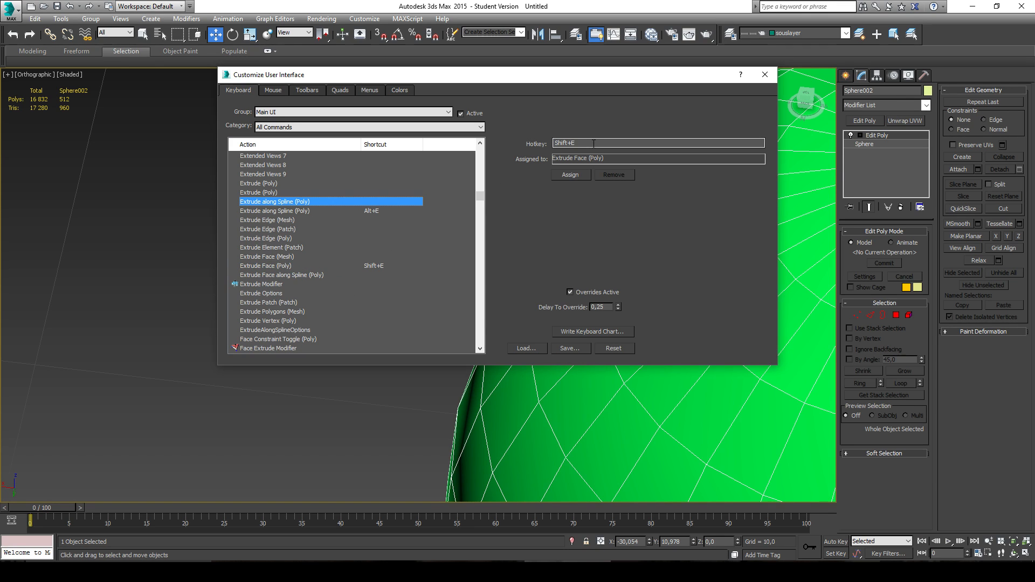
pyautogui.click(571, 178)
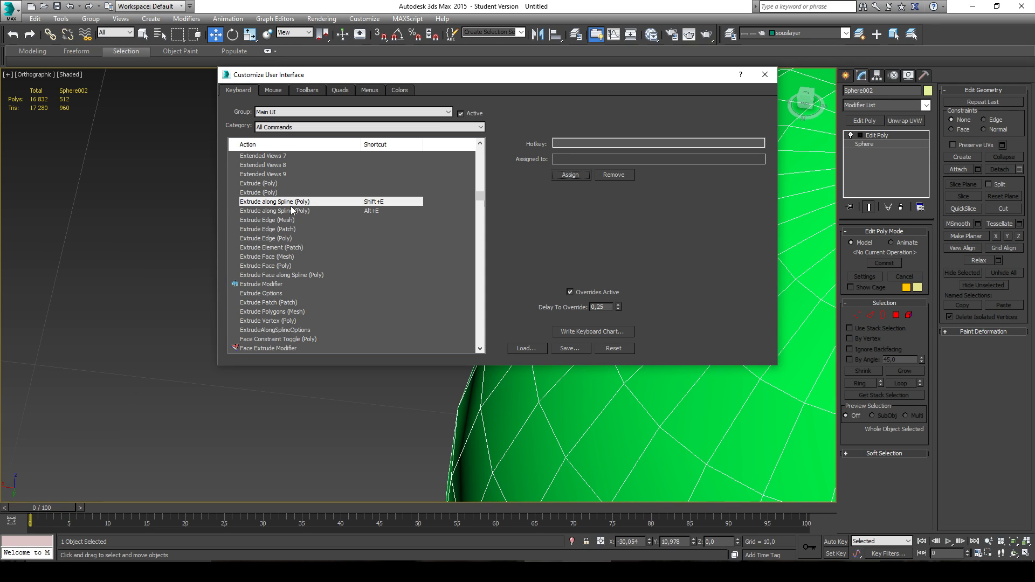
# - Assign the hotkey Shift+E to the first Extrude (Poly) command
pyautogui.click(285, 183)
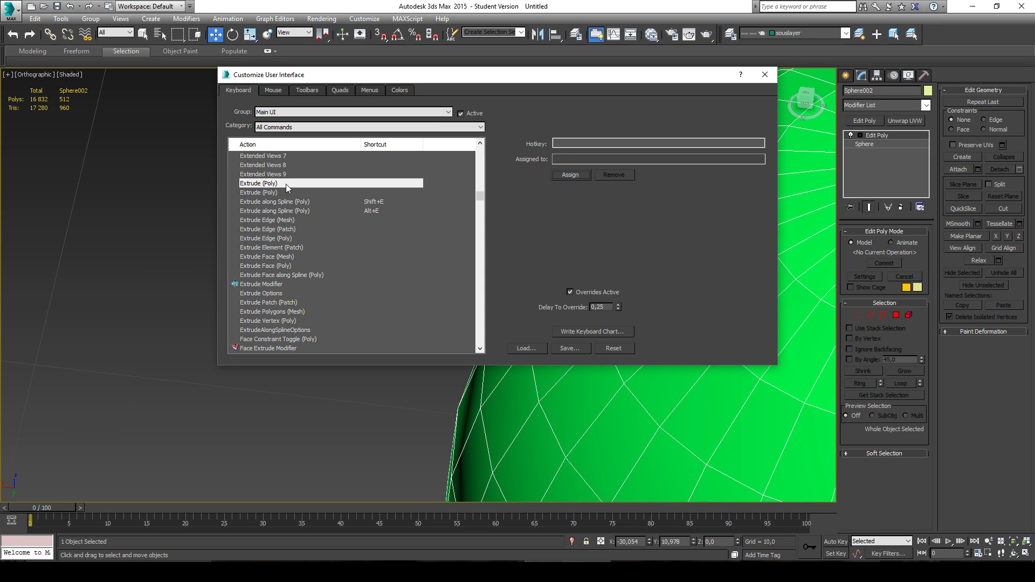
pyautogui.click(568, 145)
pyautogui.hotkey('shift', 'e')
pyautogui.click(571, 175)
# - Find the Chamfer (Poly) commands in the action list and assign the hotkey Shift+C to the first one
pyautogui.scroll(2, 416, 218)
pyautogui.press('c')
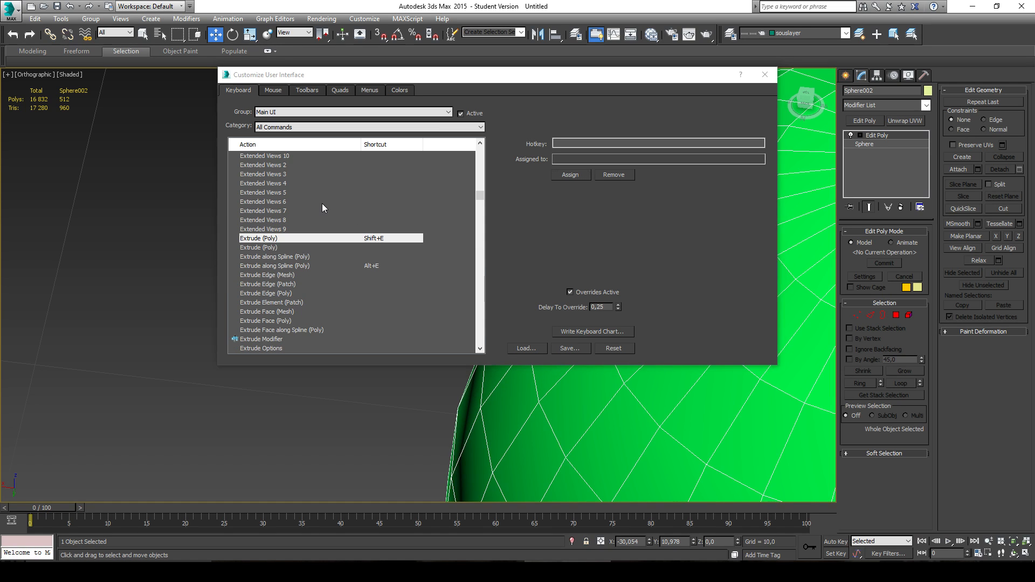
pyautogui.click(570, 258)
pyautogui.click(289, 183)
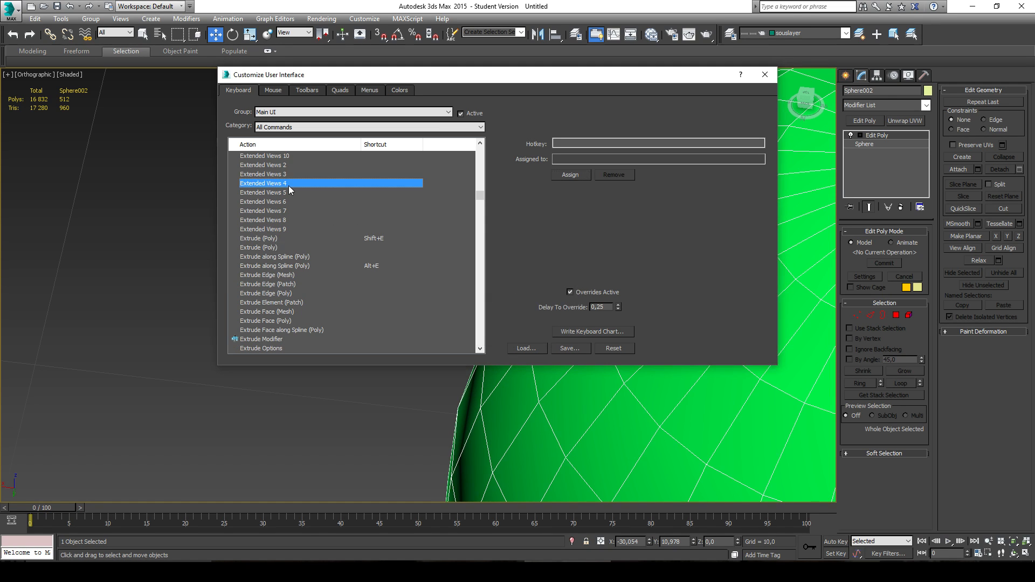
pyautogui.write('ch')
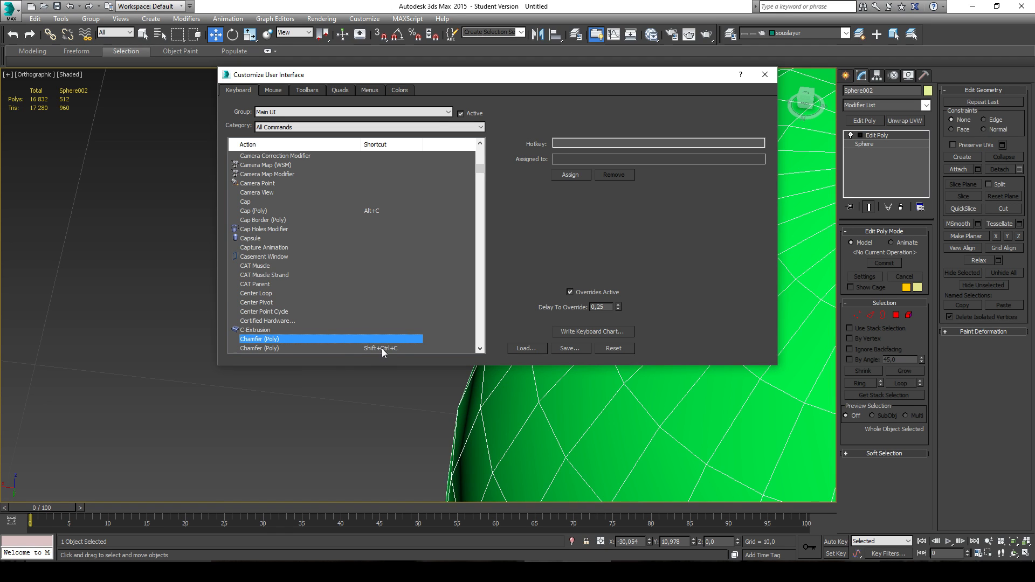
pyautogui.scroll(-2, 350, 345)
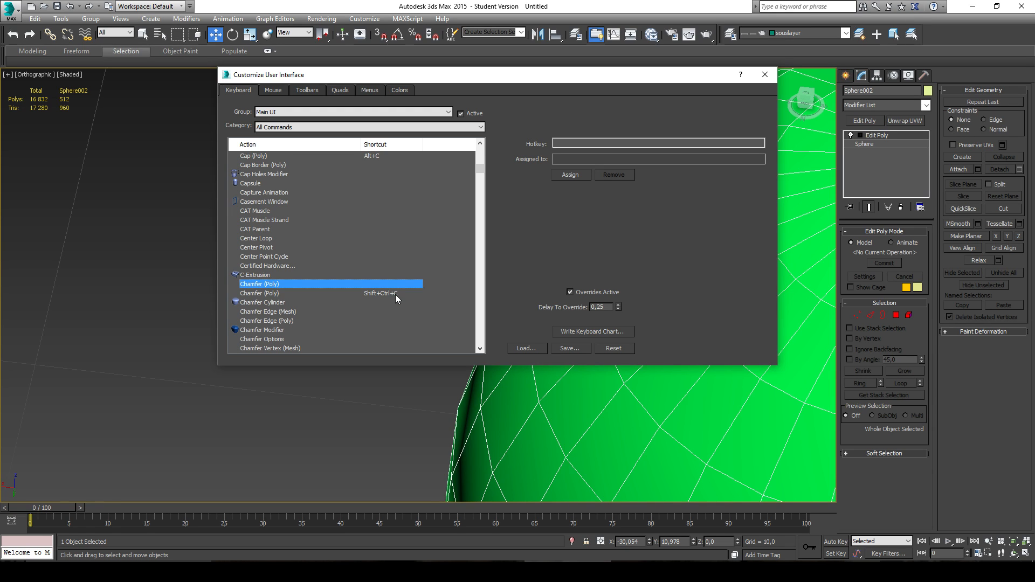
pyautogui.click(587, 145)
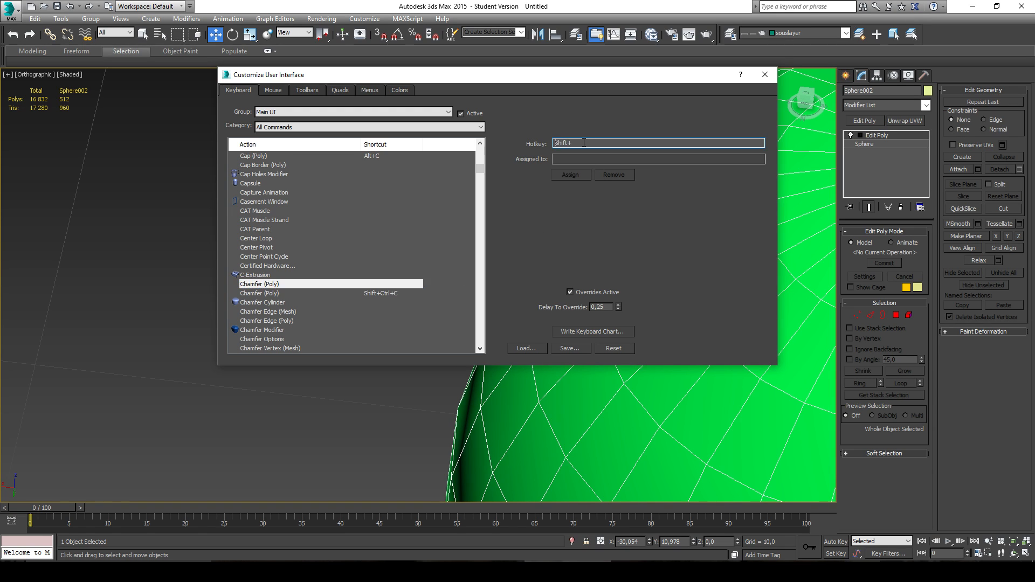
pyautogui.hotkey('shift', 'c')
pyautogui.click(570, 175)
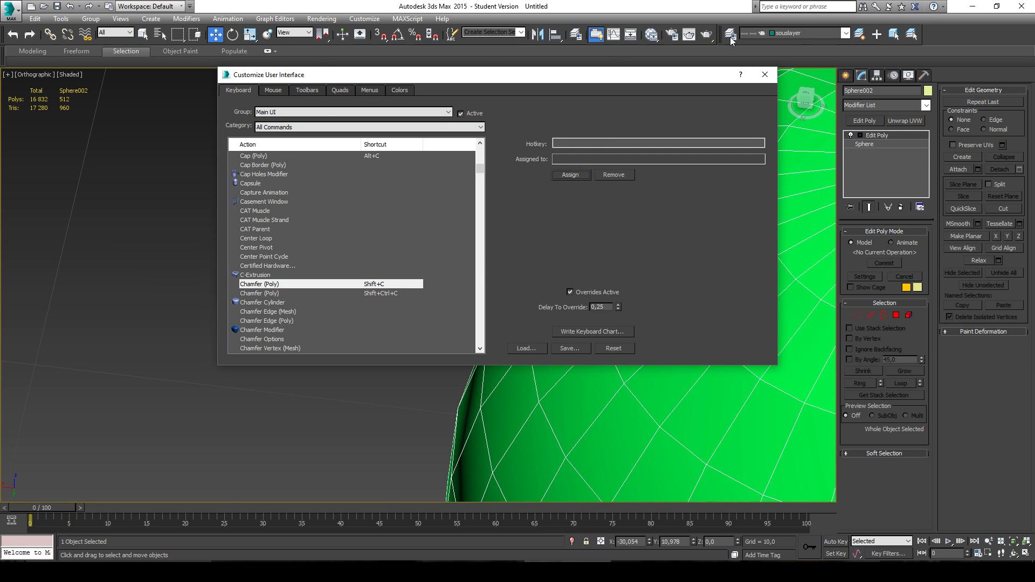
# - Close the Customize User Interface dialog, frame the whole sphere and switch its Edit Poly modifier to Vertex level
pyautogui.click(764, 75)
pyautogui.press('z')
pyautogui.keyDown('alt'); pyautogui.moveTo(515, 298); pyautogui.dragTo(574, 222, button='middle'); pyautogui.keyUp('alt')
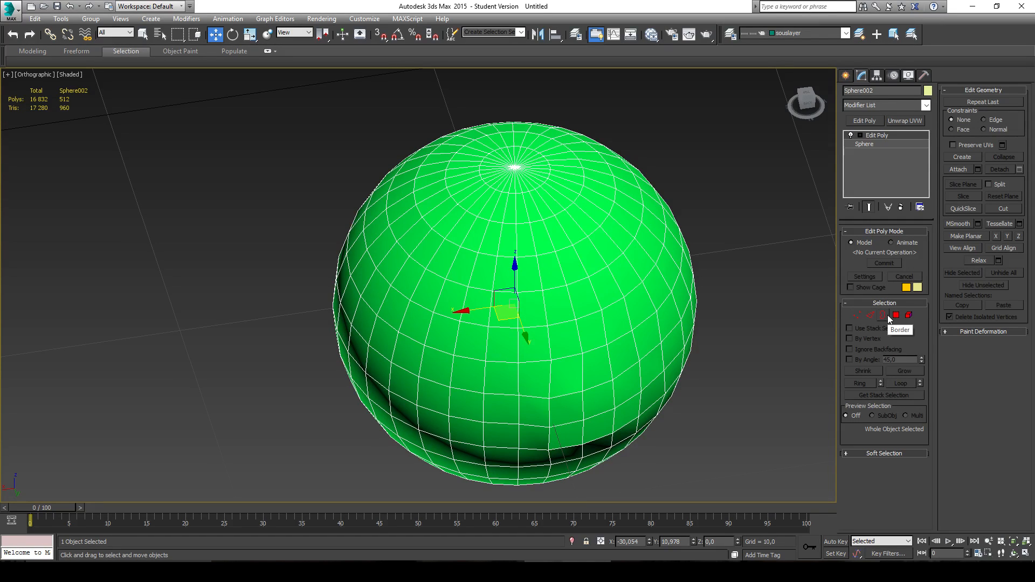
pyautogui.press('4')
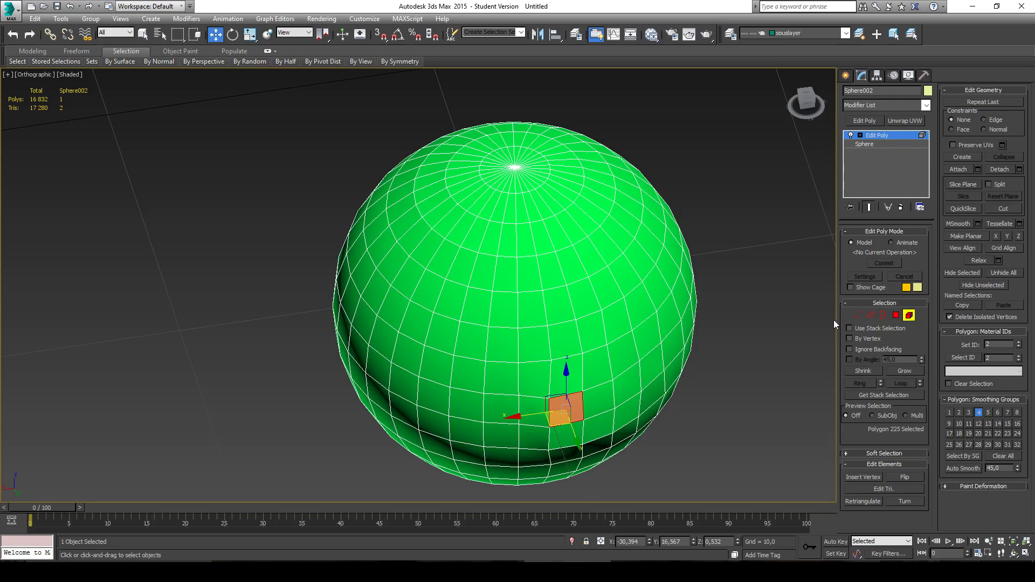
pyautogui.press('2')
pyautogui.press('1')
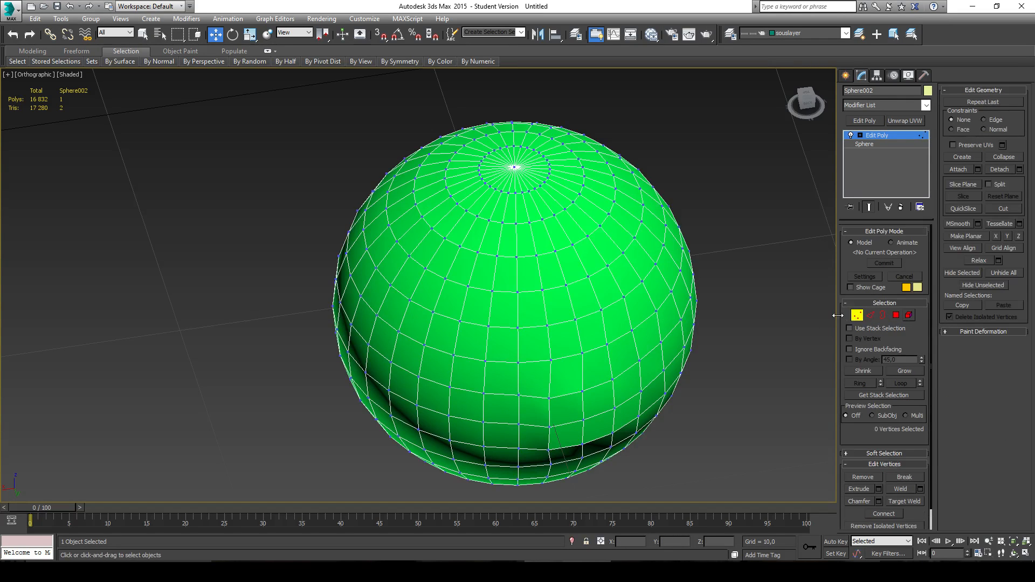
# - Turn on Expert Mode to enlarge the viewport and centre the sphere in it
pyautogui.hotkey('ctrl', 'x')
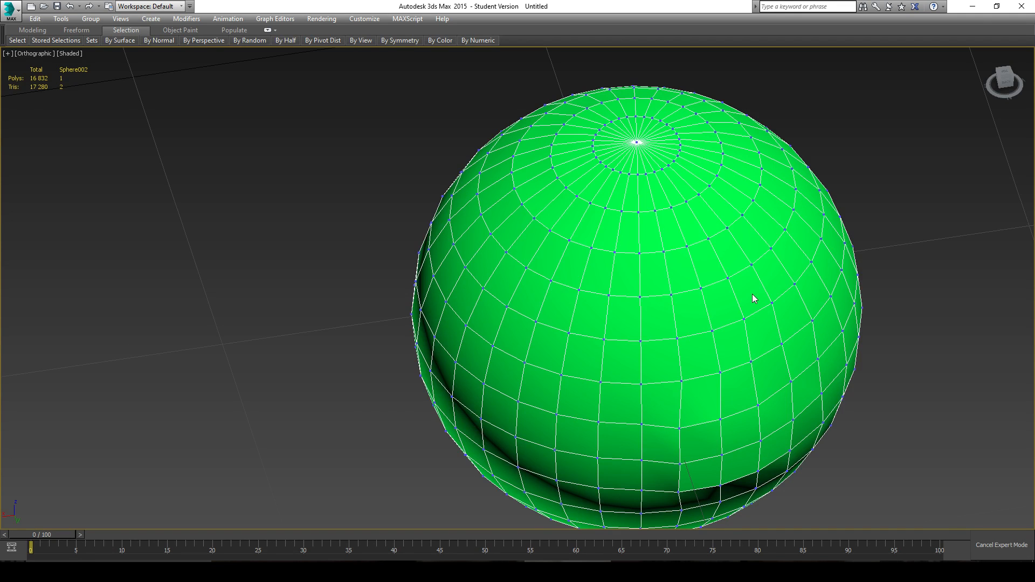
pyautogui.moveTo(751, 293); pyautogui.dragTo(659, 311, button='middle')
pyautogui.scroll(1, 609, 300)
pyautogui.scroll(-1, 609, 299)
pyautogui.scroll(1, 608, 299)
pyautogui.scroll(-1, 609, 300)
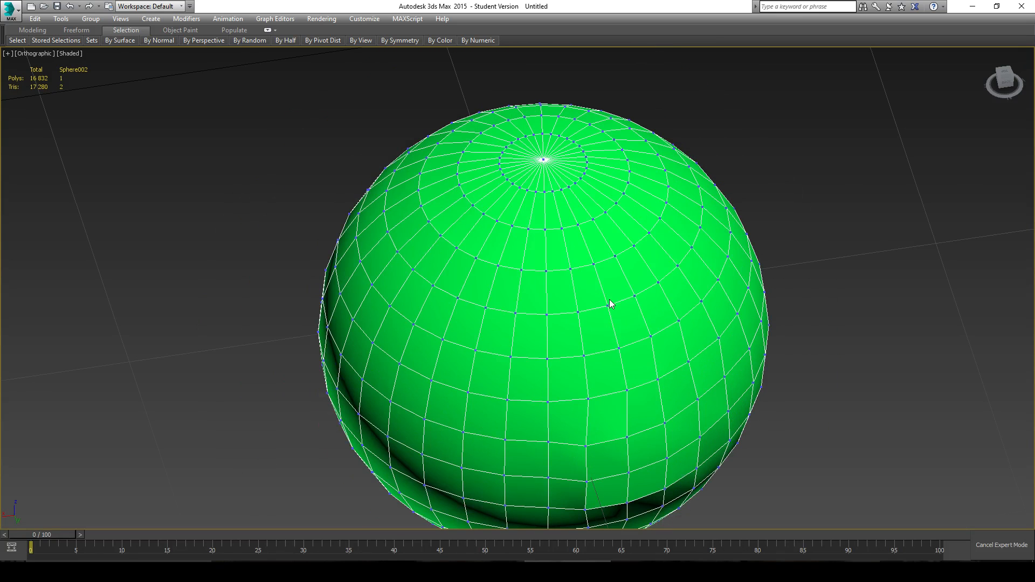
pyautogui.moveTo(563, 300); pyautogui.dragTo(580, 303, button='middle')
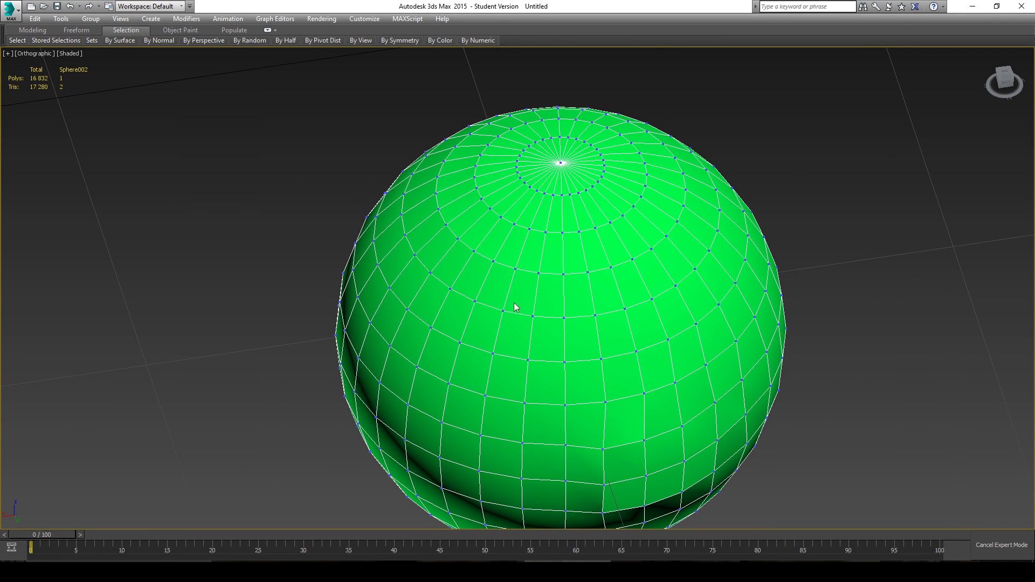
# - Switch to Polygon level and select a block of six adjacent polygons, three wide and two high, on the sphere's front
pyautogui.press('2')
pyautogui.press('4')
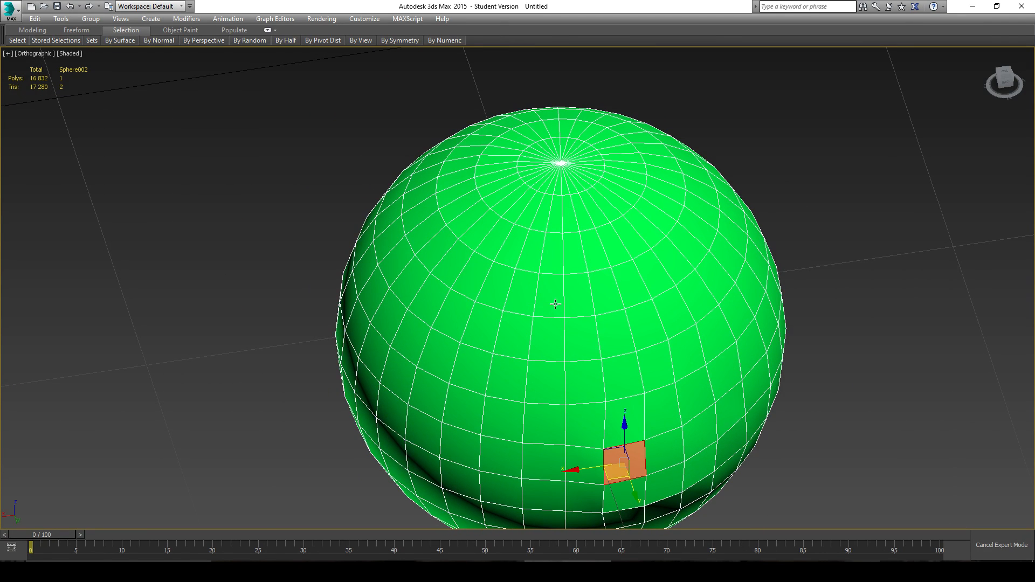
pyautogui.click(553, 300)
pyautogui.keyDown('ctrl'); pyautogui.click(522, 294); pyautogui.keyUp('ctrl')
pyautogui.keyDown('ctrl'); pyautogui.click(512, 335); pyautogui.keyUp('ctrl')
pyautogui.keyDown('ctrl'); pyautogui.click(581, 337); pyautogui.keyUp('ctrl')
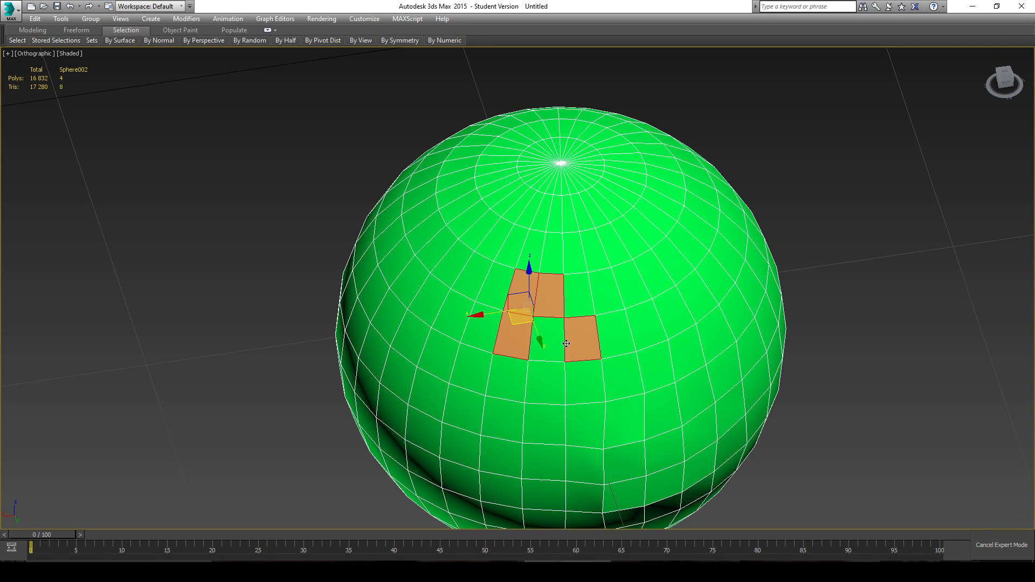
pyautogui.keyDown('ctrl'); pyautogui.click(551, 341); pyautogui.keyUp('ctrl')
pyautogui.keyDown('ctrl'); pyautogui.click(572, 306); pyautogui.keyUp('ctrl')
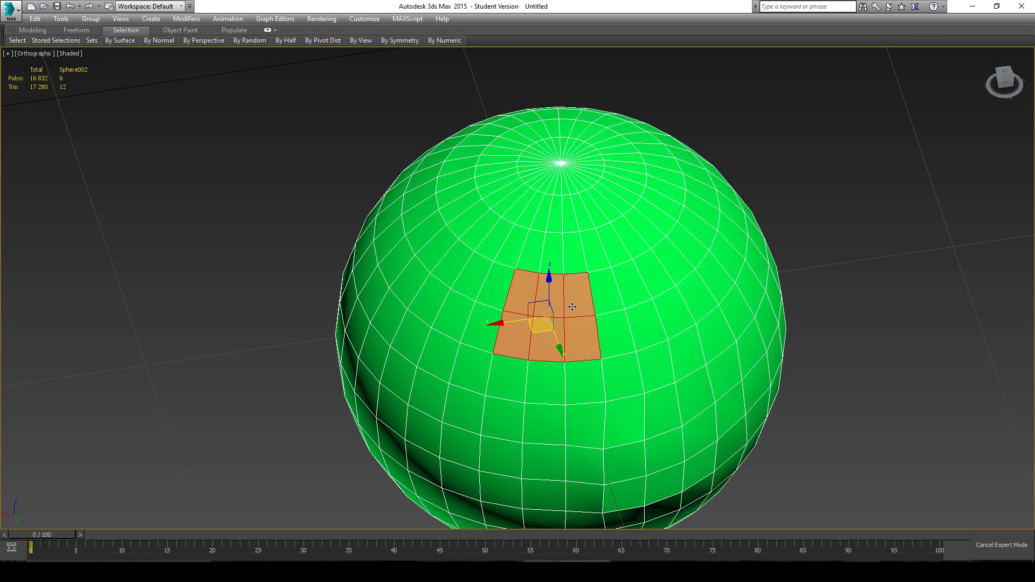
# - Extrude the six selected polygons outward with a height of about 2.23, using the Extrude Polygons settings
pyautogui.press('r')
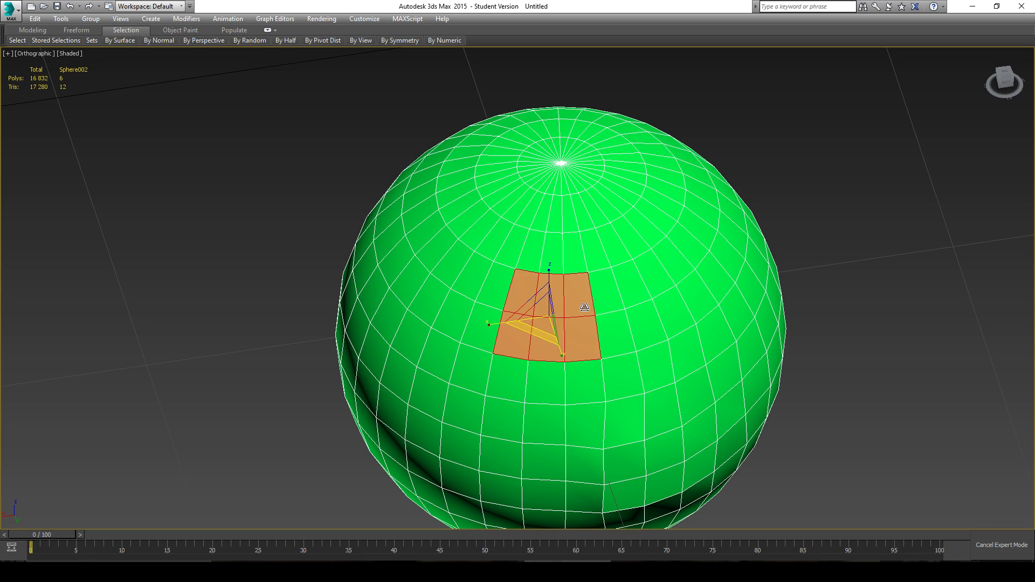
pyautogui.press('q')
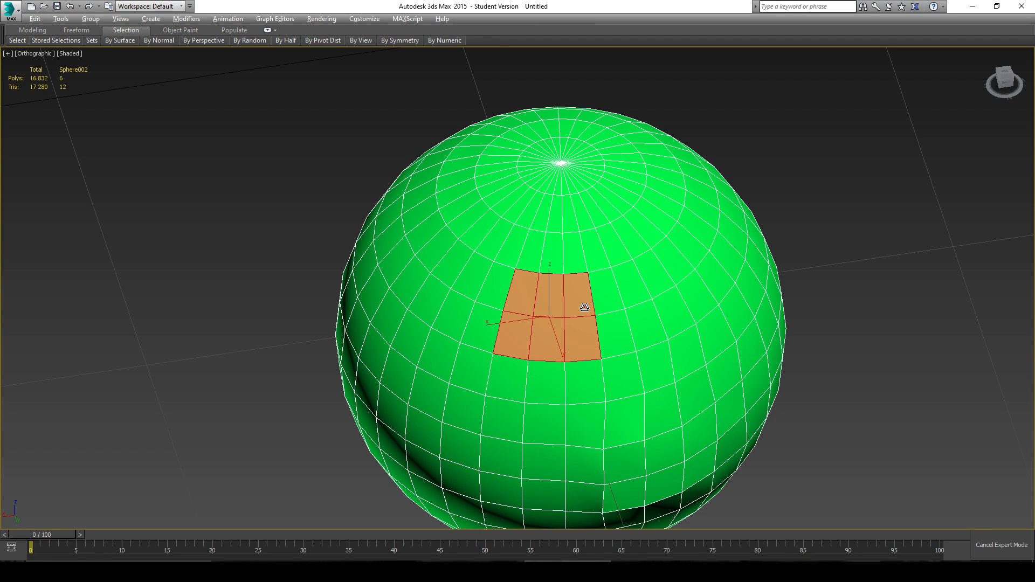
pyautogui.hotkey('shift', 'e')
pyautogui.keyDown('alt'); pyautogui.moveTo(577, 309); pyautogui.dragTo(531, 309, button='middle'); pyautogui.keyUp('alt')
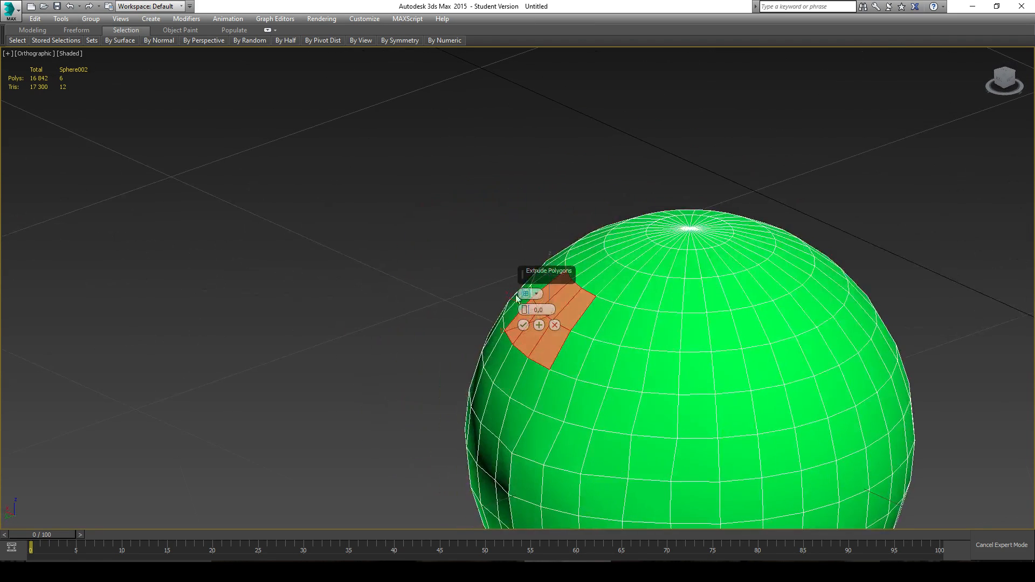
pyautogui.moveTo(526, 309); pyautogui.dragTo(508, 224)
pyautogui.keyDown('alt'); pyautogui.moveTo(508, 224); pyautogui.dragTo(623, 305, button='middle'); pyautogui.keyUp('alt')
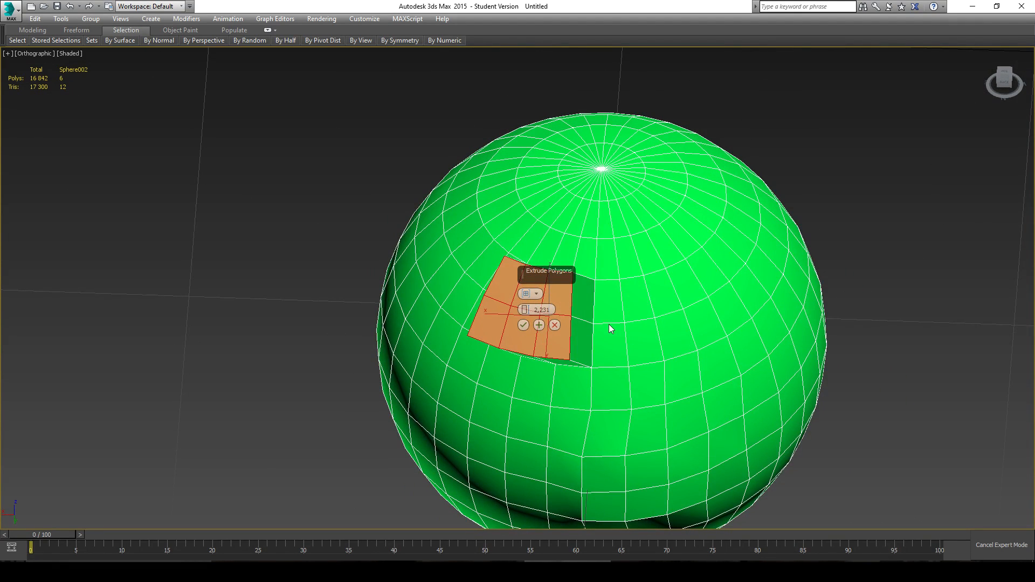
# - Change the polygon extrusion type to Local Normals and accept the extrusion
pyautogui.keyDown('alt'); pyautogui.moveTo(604, 316); pyautogui.dragTo(667, 308, button='middle'); pyautogui.keyUp('alt')
pyautogui.scroll(2, 545, 289)
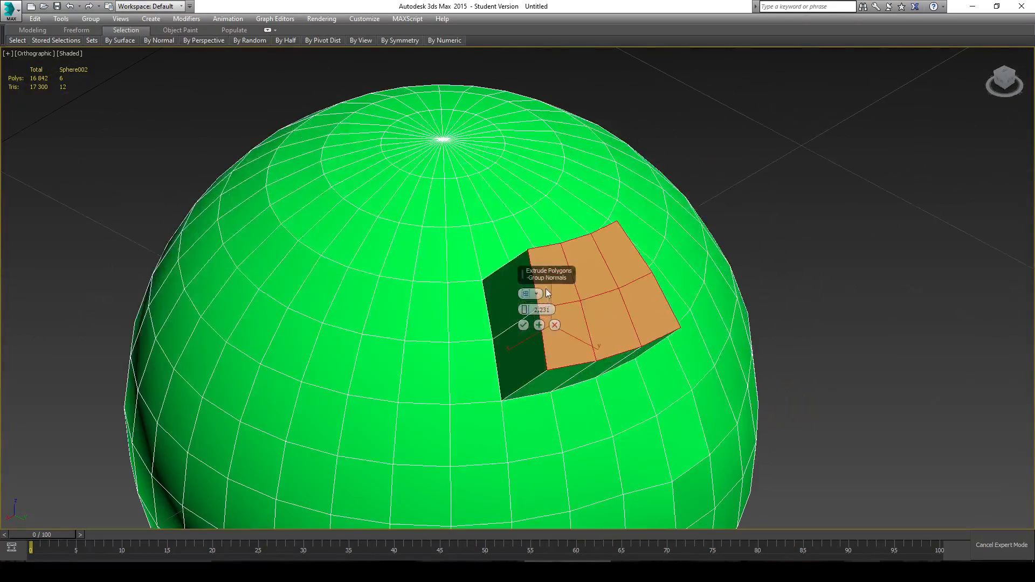
pyautogui.keyDown('alt'); pyautogui.moveTo(555, 284); pyautogui.dragTo(678, 301, button='middle'); pyautogui.keyUp('alt')
pyautogui.click(532, 294)
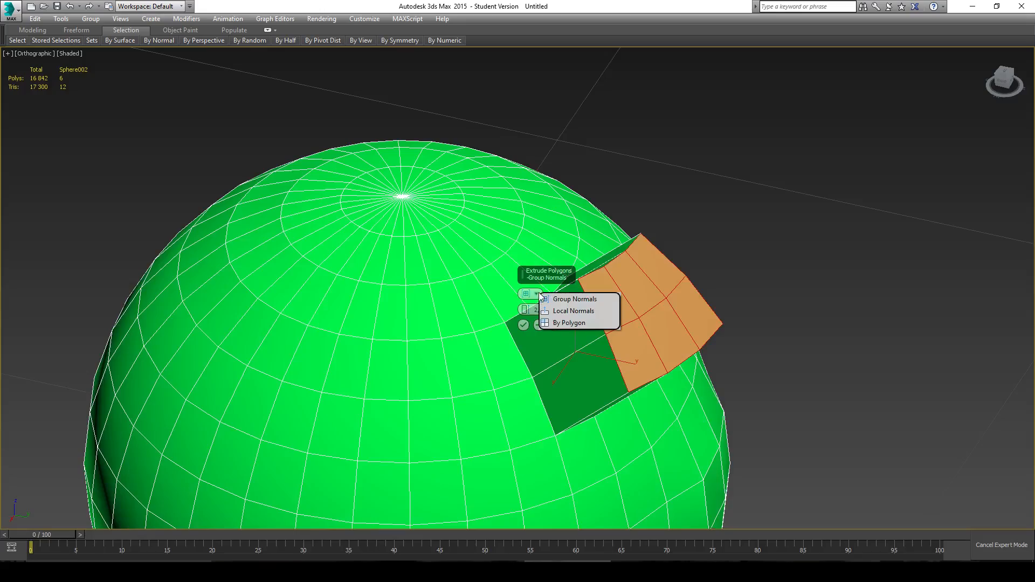
pyautogui.click(567, 312)
pyautogui.keyDown('alt'); pyautogui.moveTo(568, 315); pyautogui.dragTo(838, 321, button='middle'); pyautogui.keyUp('alt')
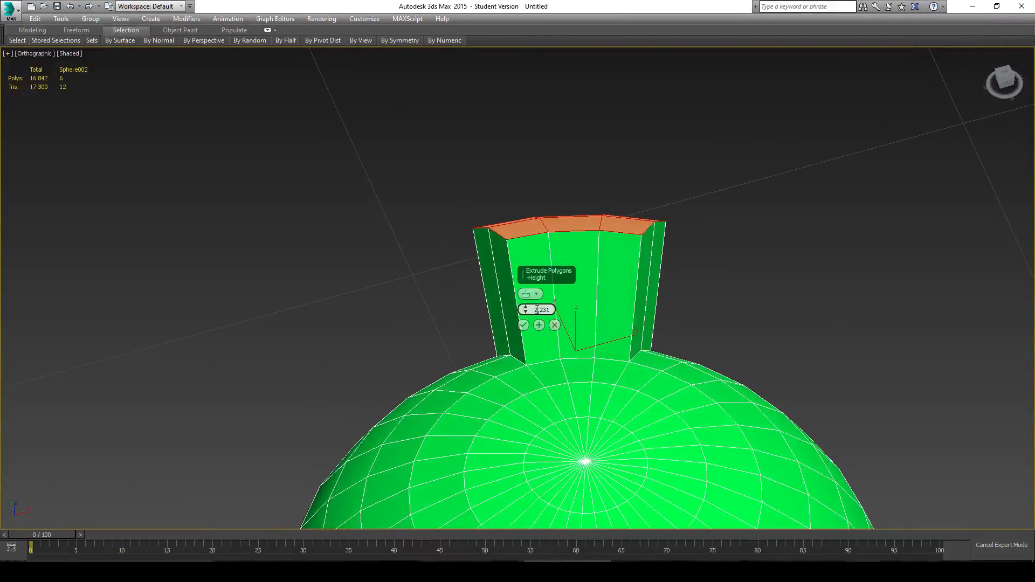
pyautogui.keyDown('alt'); pyautogui.moveTo(683, 245); pyautogui.dragTo(532, 230, button='middle'); pyautogui.keyUp('alt')
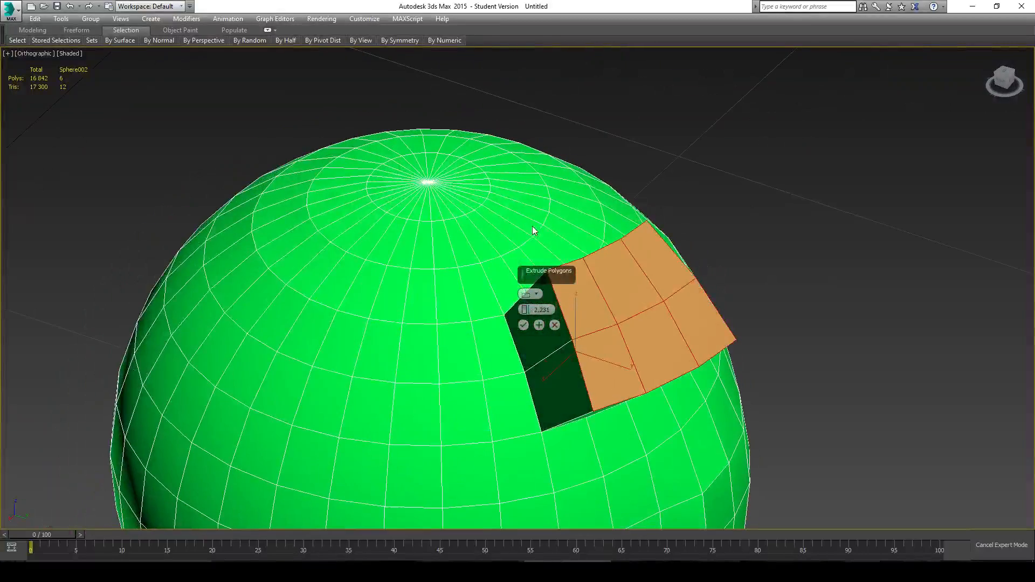
pyautogui.click(523, 325)
pyautogui.keyDown('alt'); pyautogui.moveTo(695, 309); pyautogui.dragTo(688, 319, button='middle'); pyautogui.keyUp('alt')
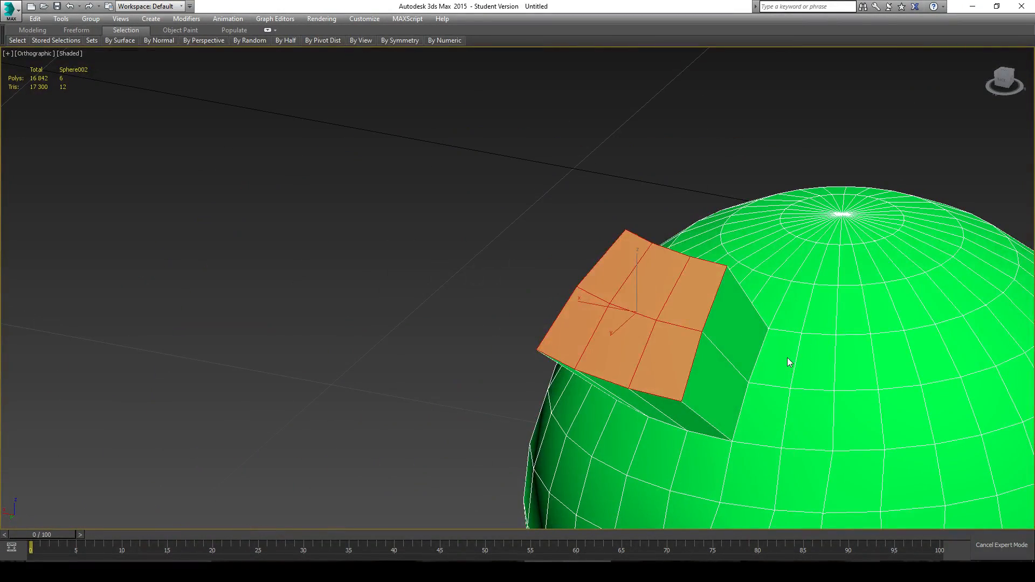
# - Select the six polygons forming the extruded block's outer end face and delete them
pyautogui.press('4')
pyautogui.keyDown('alt'); pyautogui.moveTo(829, 358); pyautogui.dragTo(688, 313, button='middle'); pyautogui.keyUp('alt')
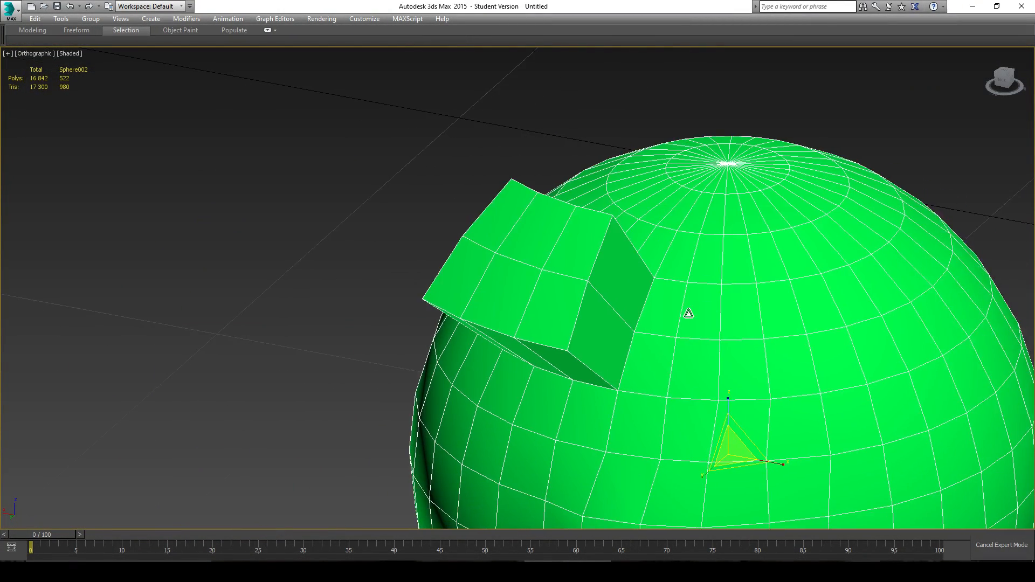
pyautogui.press('4')
pyautogui.click(683, 316)
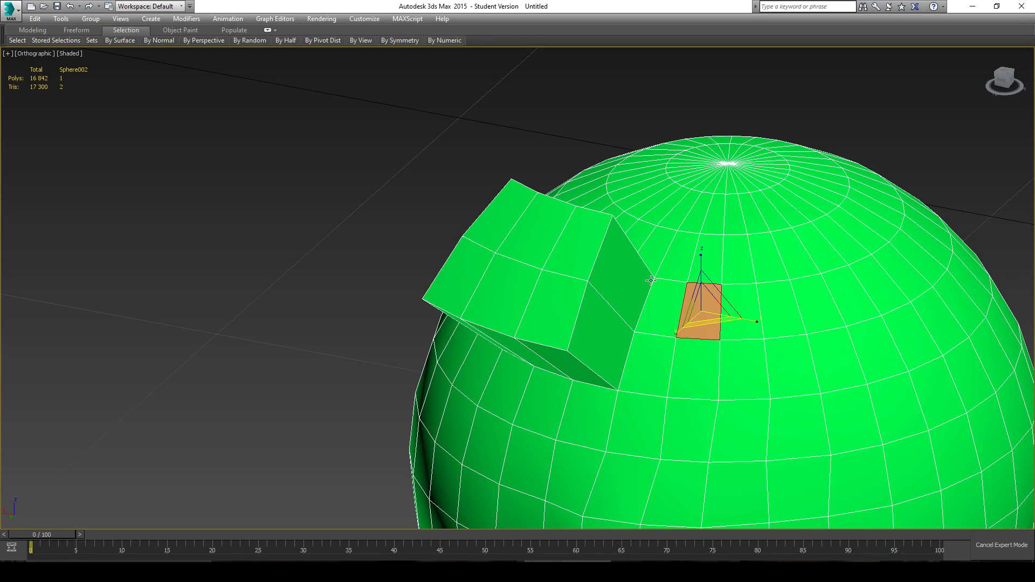
pyautogui.keyDown('alt'); pyautogui.moveTo(650, 279); pyautogui.dragTo(505, 280, button='middle'); pyautogui.keyUp('alt')
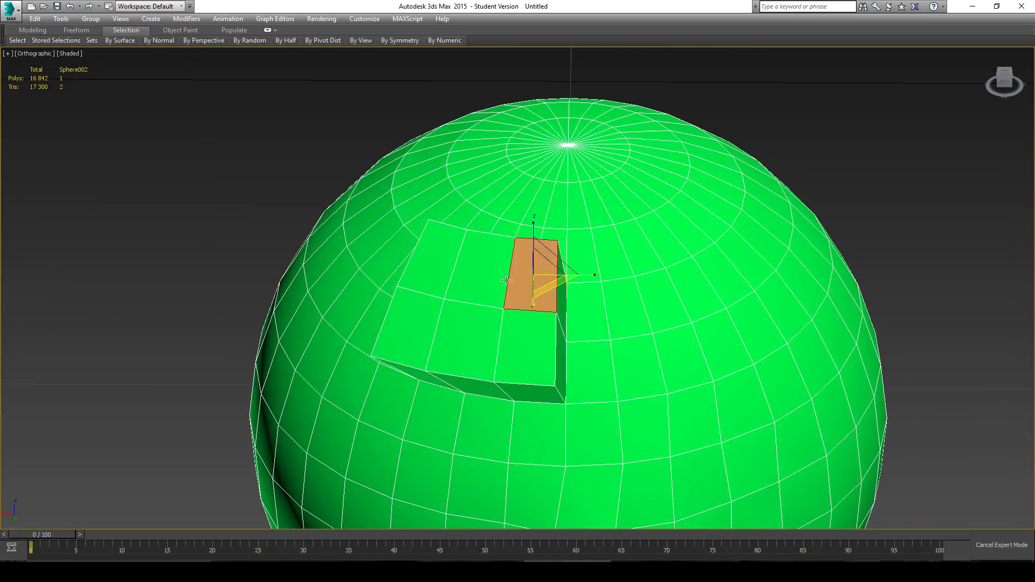
pyautogui.keyDown('ctrl'); pyautogui.click(482, 266); pyautogui.keyUp('ctrl')
pyautogui.keyDown('ctrl'); pyautogui.click(434, 259); pyautogui.keyUp('ctrl')
pyautogui.keyDown('ctrl'); pyautogui.click(407, 326); pyautogui.keyUp('ctrl')
pyautogui.keyDown('ctrl'); pyautogui.click(461, 337); pyautogui.keyUp('ctrl')
pyautogui.keyDown('ctrl'); pyautogui.click(542, 331); pyautogui.keyUp('ctrl')
pyautogui.press('Delete')
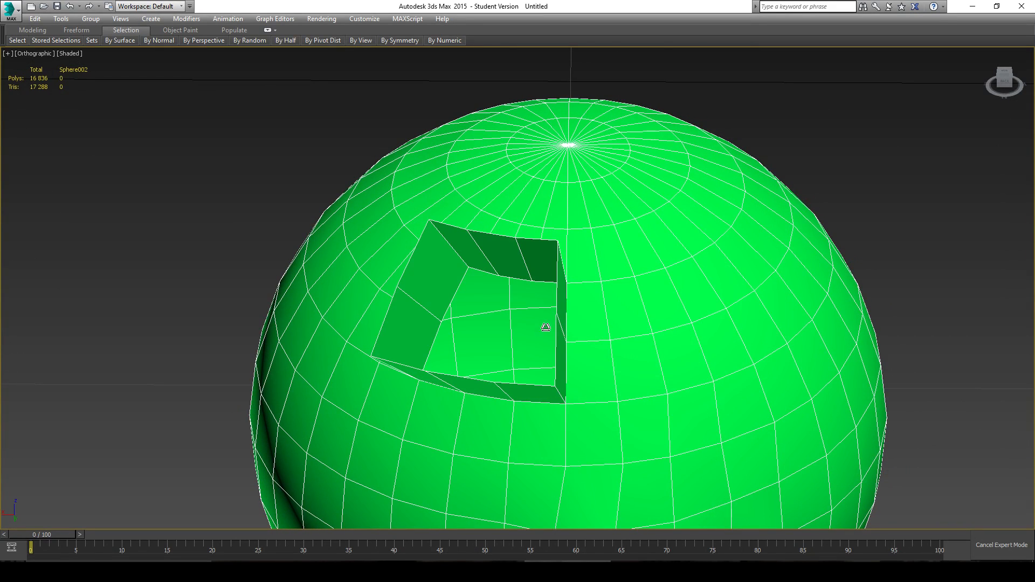
# - Switch to Border level, select the open border at the block's end and cap it
pyautogui.press('3')
pyautogui.click(516, 236)
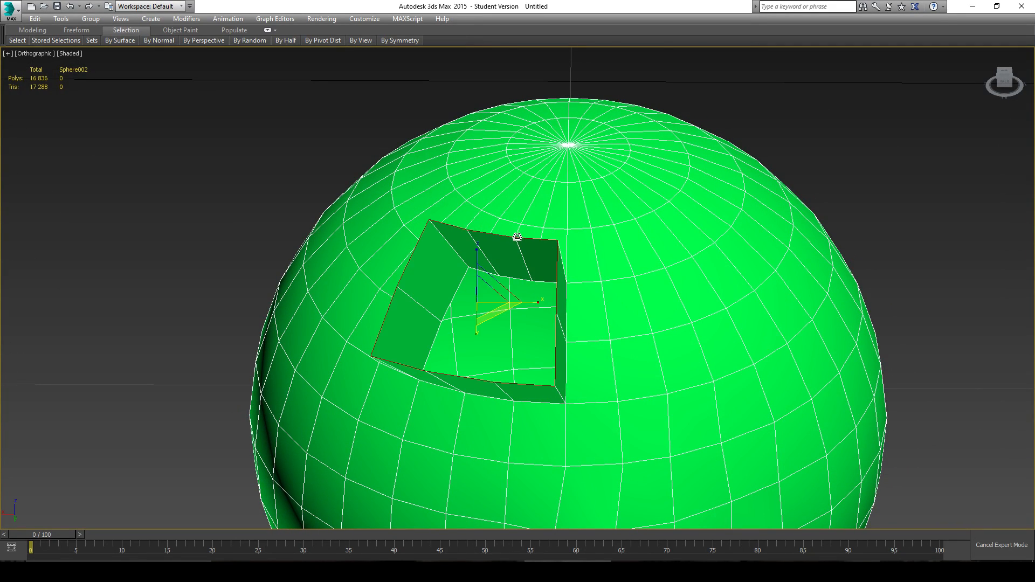
pyautogui.keyDown('alt'); pyautogui.moveTo(517, 236); pyautogui.dragTo(497, 290, button='middle'); pyautogui.keyUp('alt')
pyautogui.hotkey('alt', 'p')
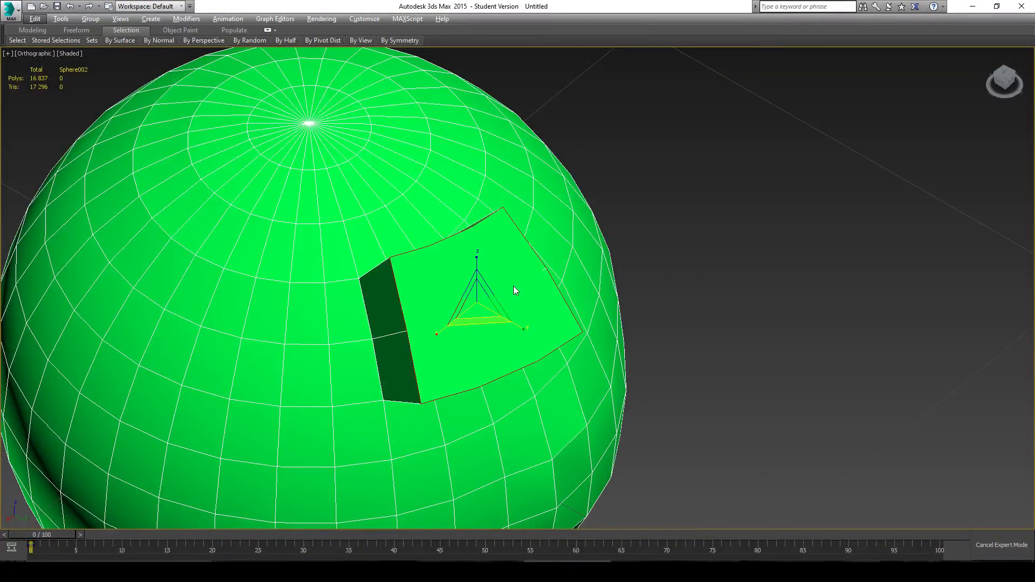
# - Cut the new cap into three strips with two cuts joining the opposite vertices of its longer sides
pyautogui.press('q')
pyautogui.keyDown('alt'); pyautogui.moveTo(486, 295); pyautogui.dragTo(471, 360, button='middle'); pyautogui.keyUp('alt')
pyautogui.click(467, 375)
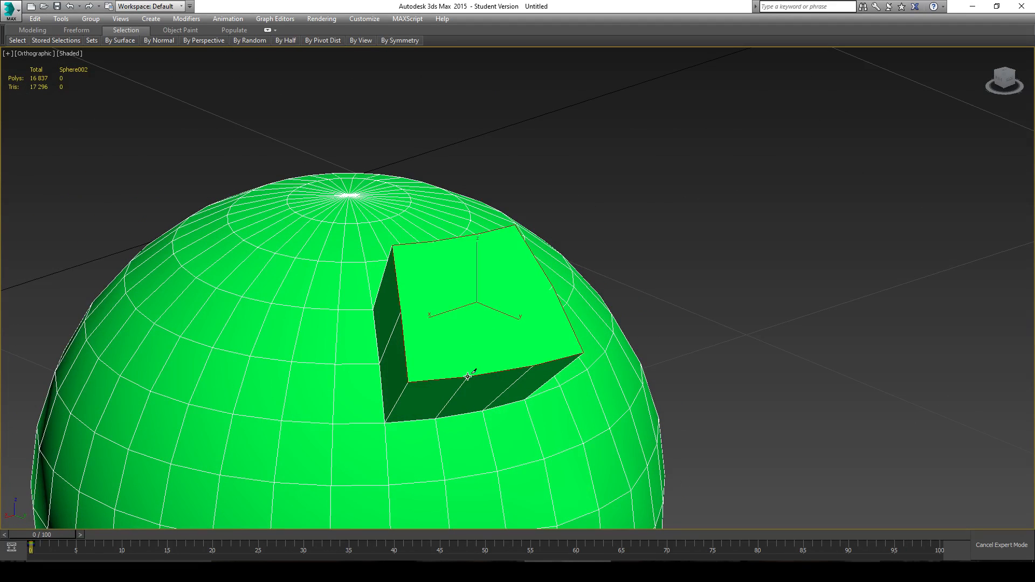
pyautogui.click(434, 241)
pyautogui.click(480, 238)
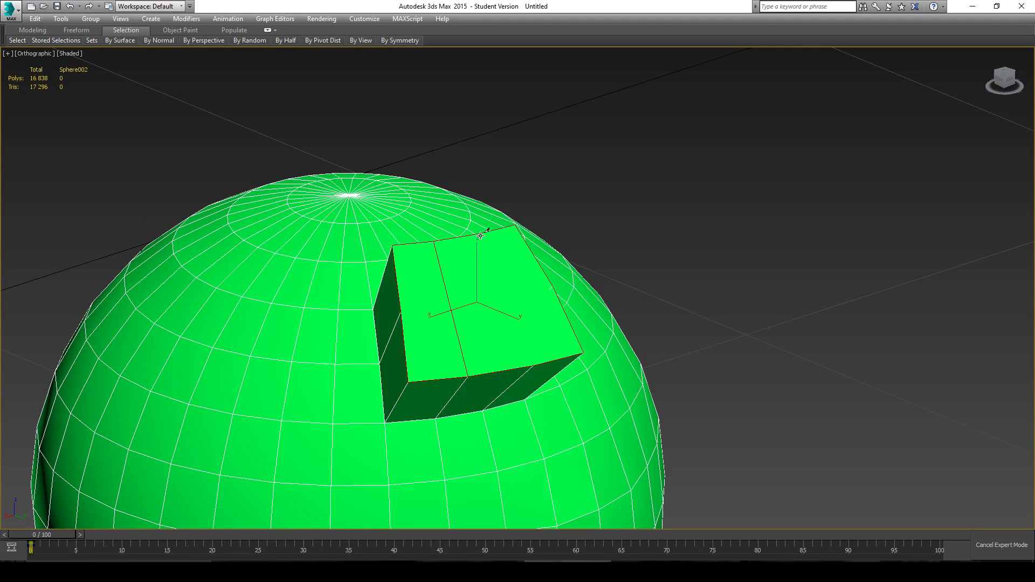
pyautogui.click(531, 365)
pyautogui.rightClick(399, 310)
# - Cut across the three cap strips between the middle vertices of the two shorter sides, making a three-by-two grid
pyautogui.click(402, 309)
pyautogui.click(551, 286)
pyautogui.keyDown('alt'); pyautogui.moveTo(608, 247); pyautogui.dragTo(501, 272, button='middle'); pyautogui.keyUp('alt')
pyautogui.rightClick(501, 272)
pyautogui.click(520, 289)
pyautogui.keyDown('alt'); pyautogui.moveTo(498, 346); pyautogui.dragTo(496, 319, button='middle'); pyautogui.keyUp('alt')
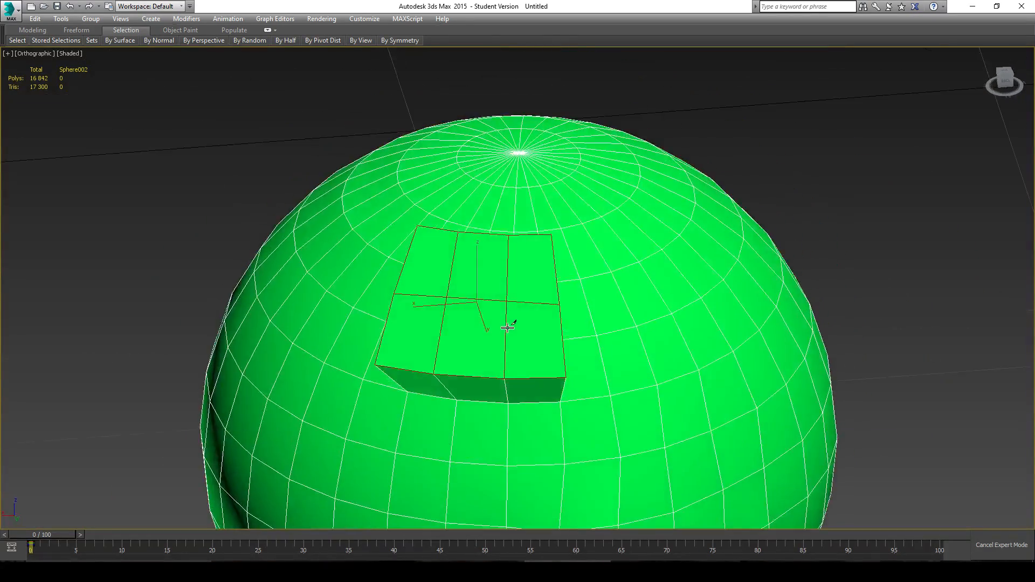
# - Select all ten edges around the perimeter of the block's end face
pyautogui.click(477, 378)
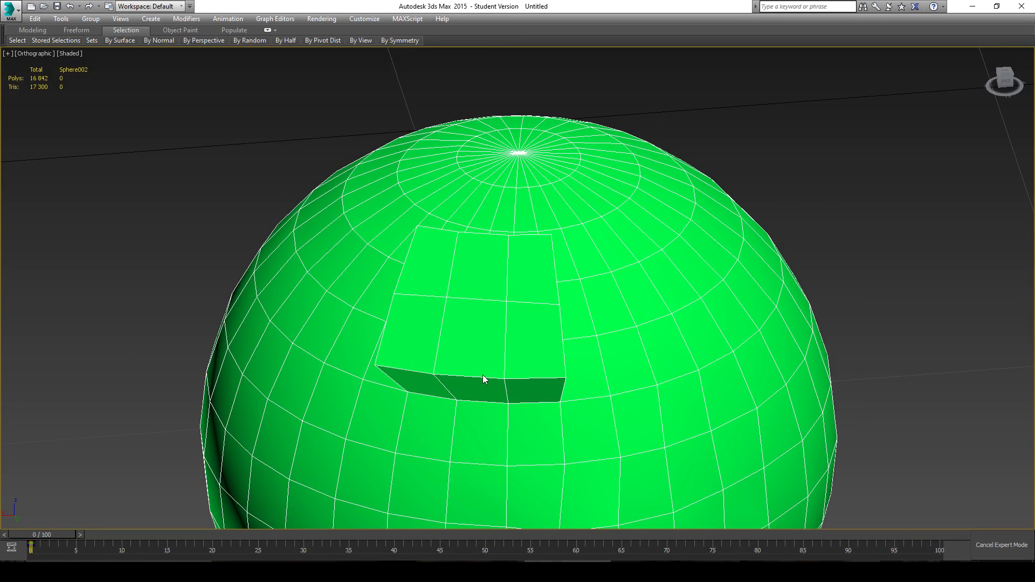
pyautogui.keyDown('ctrl'); pyautogui.click(514, 373); pyautogui.keyUp('ctrl')
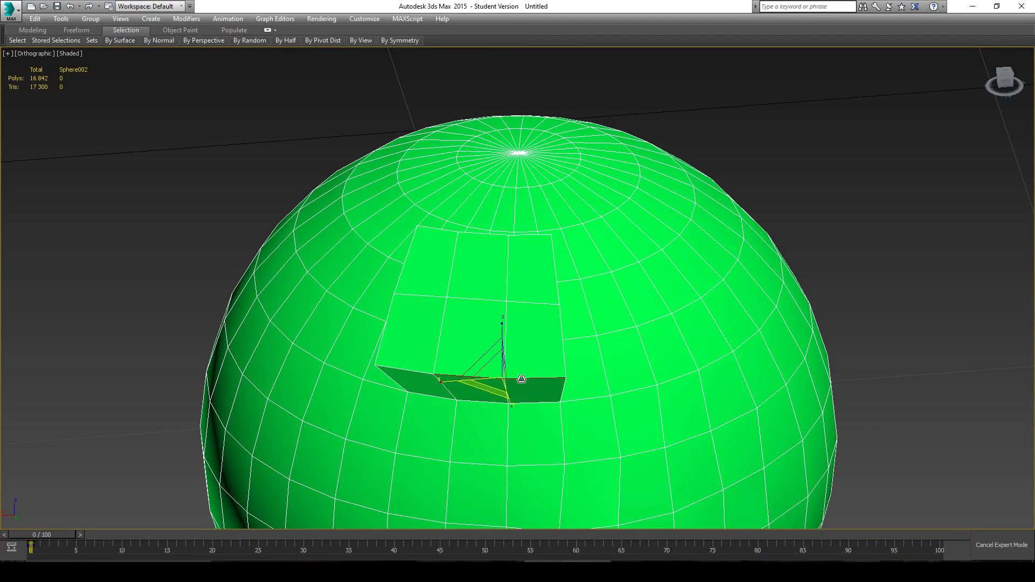
pyautogui.keyDown('ctrl'); pyautogui.click(568, 345); pyautogui.keyUp('ctrl')
pyautogui.keyDown('ctrl'); pyautogui.click(553, 271); pyautogui.keyUp('ctrl')
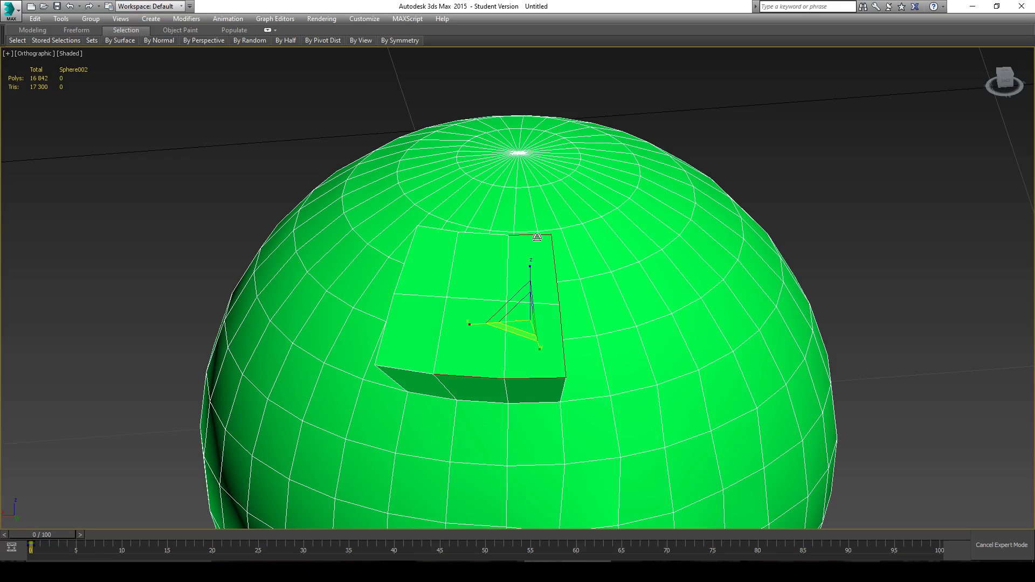
pyautogui.keyDown('ctrl'); pyautogui.click(496, 237); pyautogui.keyUp('ctrl')
pyautogui.keyDown('ctrl'); pyautogui.click(427, 233); pyautogui.keyUp('ctrl')
pyautogui.keyDown('ctrl'); pyautogui.click(406, 246); pyautogui.keyUp('ctrl')
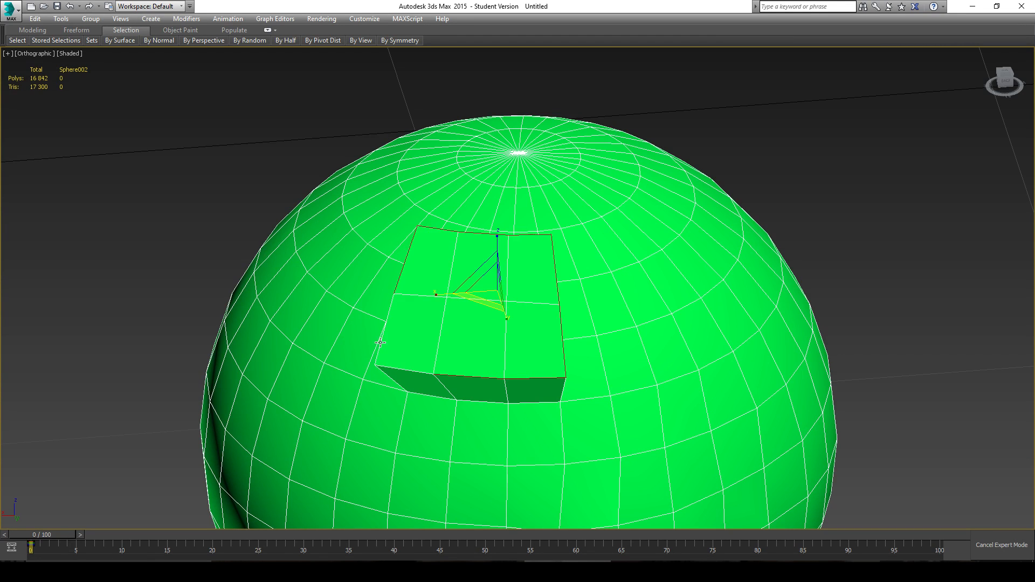
pyautogui.keyDown('ctrl'); pyautogui.click(380, 342); pyautogui.keyUp('ctrl')
pyautogui.keyDown('ctrl'); pyautogui.click(410, 372); pyautogui.keyUp('ctrl')
# - Try chamfering the selected perimeter edges freehand in the viewport
pyautogui.keyDown('alt'); pyautogui.moveTo(410, 372); pyautogui.dragTo(525, 361, button='middle'); pyautogui.keyUp('alt')
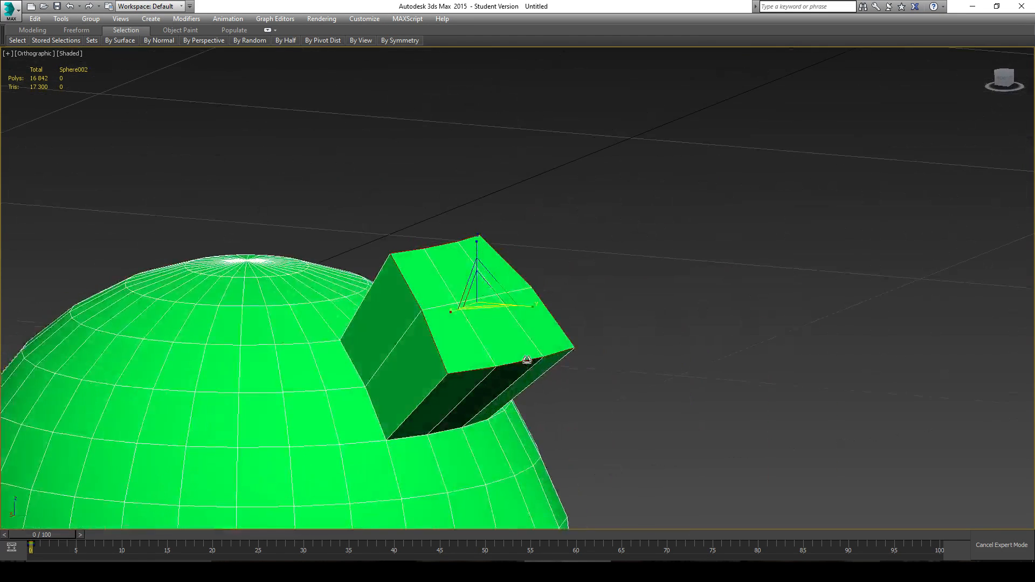
pyautogui.keyDown('alt'); pyautogui.moveTo(528, 274); pyautogui.dragTo(434, 257, button='middle'); pyautogui.keyUp('alt')
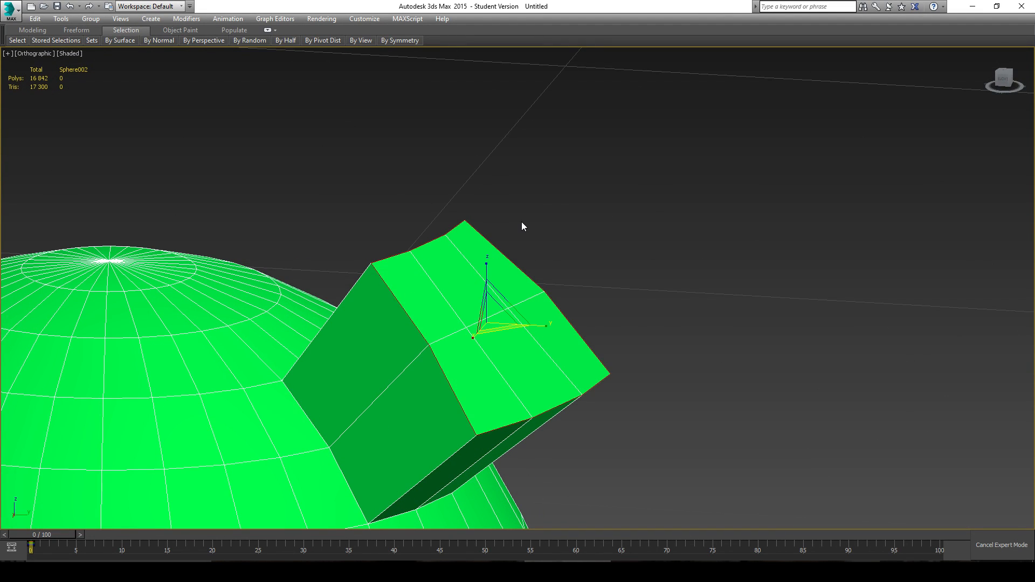
pyautogui.press('q')
pyautogui.moveTo(453, 363); pyautogui.dragTo(435, 345)
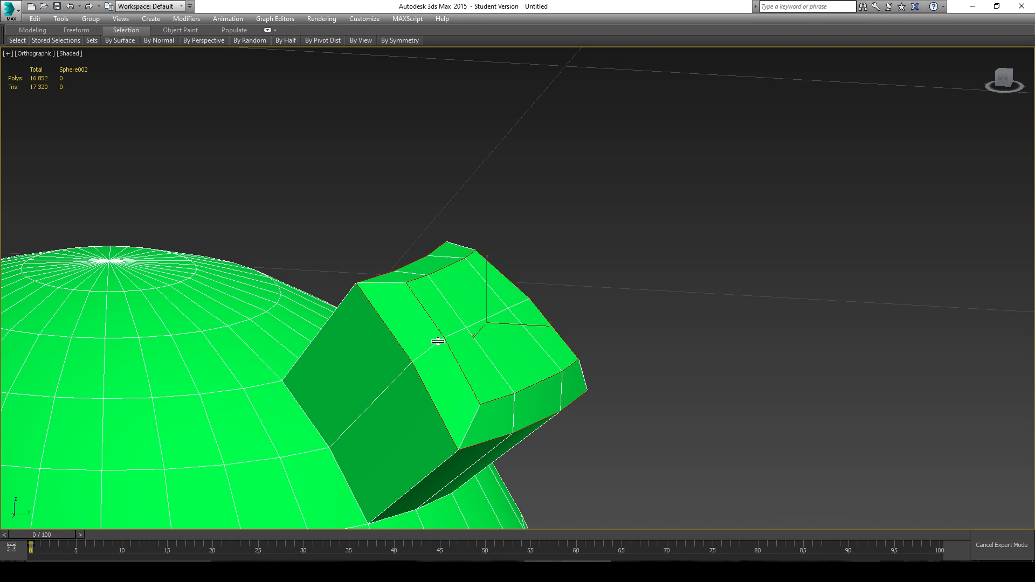
pyautogui.keyDown('alt'); pyautogui.moveTo(434, 345); pyautogui.dragTo(415, 311, button='middle'); pyautogui.keyUp('alt')
pyautogui.keyDown('alt'); pyautogui.moveTo(426, 263); pyautogui.dragTo(466, 321, button='middle'); pyautogui.keyUp('alt')
# - Chamfer the perimeter edges through the Chamfer settings with an amount of about 0.393, raise the segment count and accept
pyautogui.hotkey('ctrl', 'shift', 'c')
pyautogui.moveTo(528, 315); pyautogui.dragTo(527, 364)
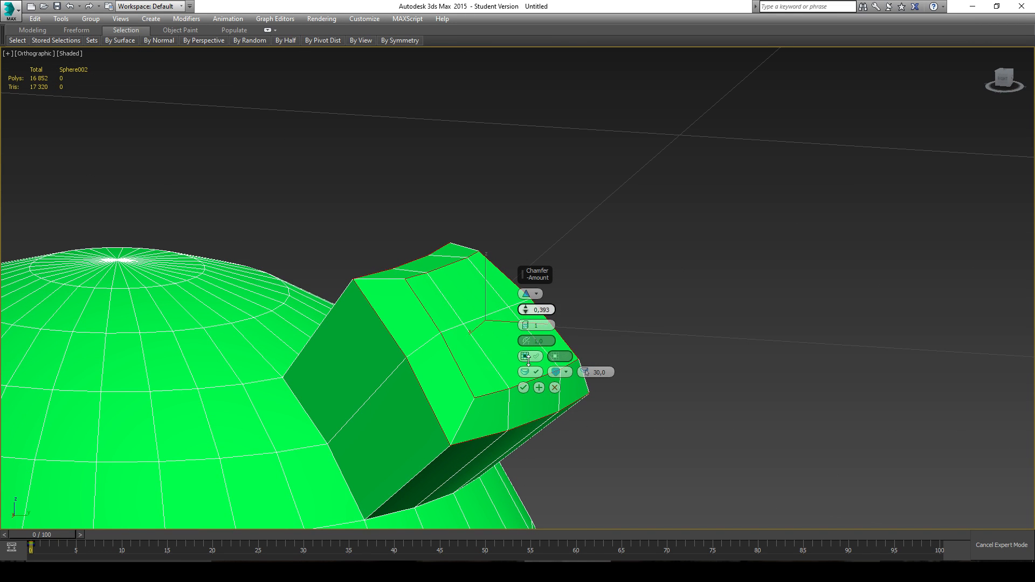
pyautogui.moveTo(525, 326); pyautogui.dragTo(525, 312)
pyautogui.moveTo(428, 283)
pyautogui.keyDown('alt'); pyautogui.mouseDown(button='middle')
pyautogui.moveTo(366, 287)
pyautogui.moveTo(410, 284)
pyautogui.mouseUp(button='middle'); pyautogui.keyUp('alt')
pyautogui.click(523, 388)
# - Try chamfering the block's corner edge that runs from the rounded end down to the sphere
pyautogui.moveTo(473, 381); pyautogui.dragTo(422, 388, button='middle')
pyautogui.click(415, 381)
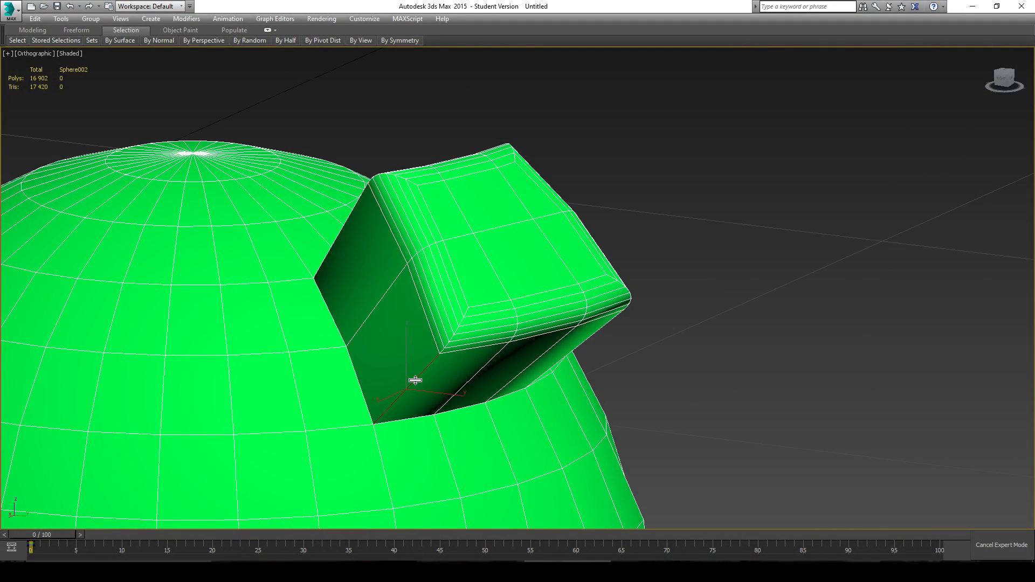
pyautogui.press('r')
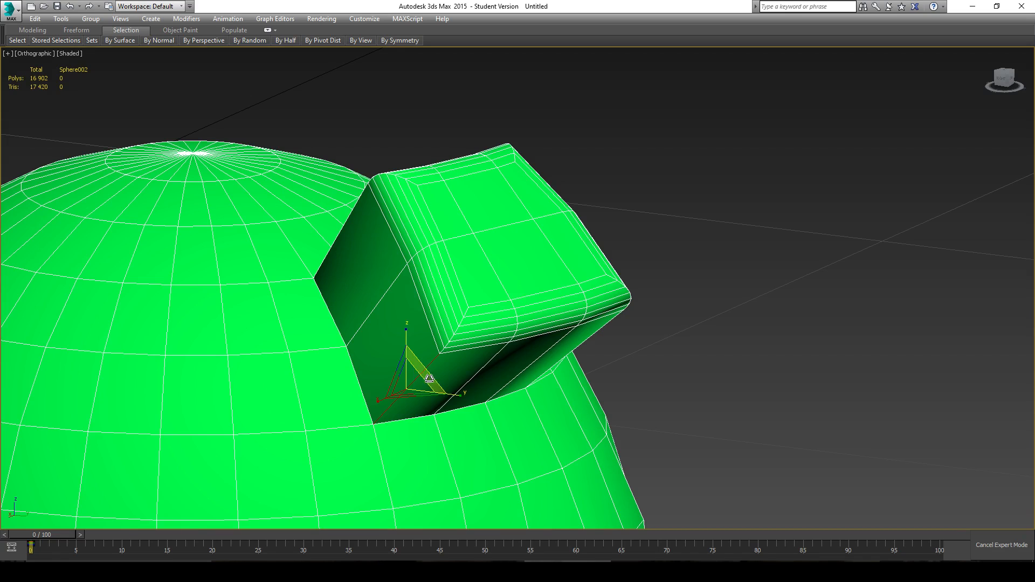
pyautogui.moveTo(432, 363)
pyautogui.mouseDown()
pyautogui.moveTo(433, 342)
pyautogui.moveTo(441, 351)
pyautogui.mouseUp()
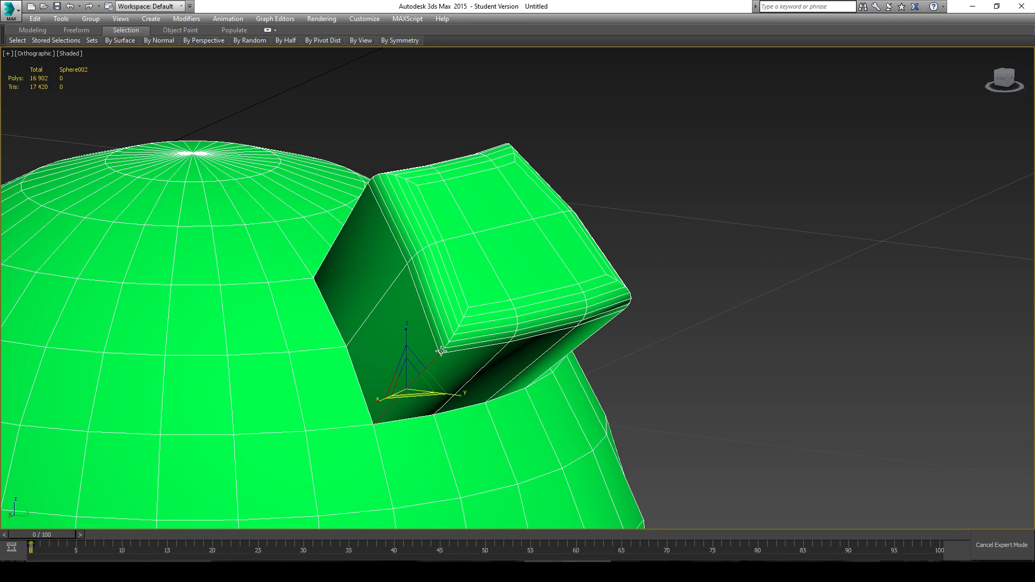
pyautogui.hotkey('ctrl', 'shift', 'c')
pyautogui.moveTo(432, 363)
pyautogui.mouseDown()
pyautogui.moveTo(424, 318)
pyautogui.moveTo(436, 353)
pyautogui.mouseUp()
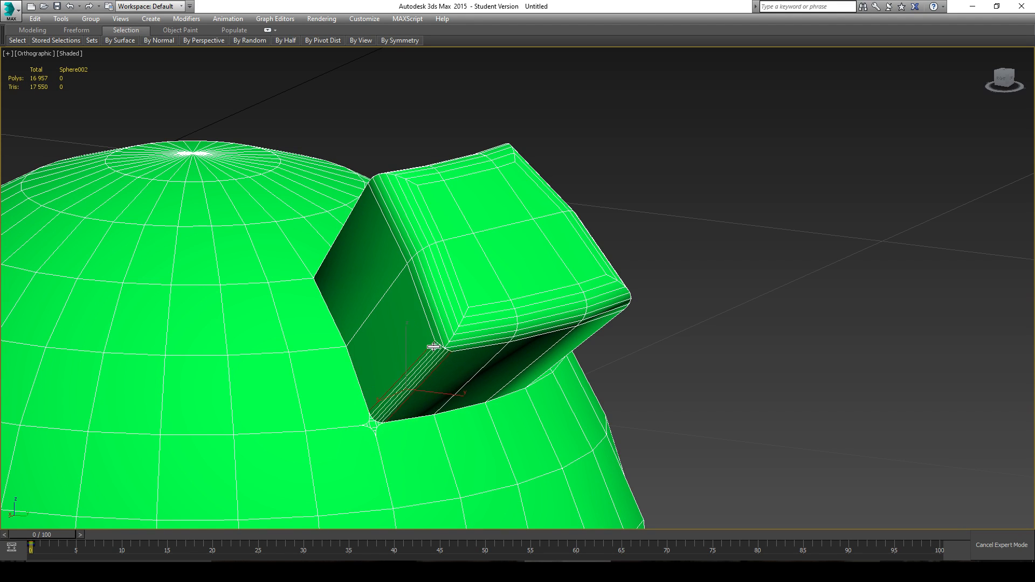
# - Delete the two polygons of the block's side face and close the gap by bridging its opposite edges
pyautogui.moveTo(437, 326)
pyautogui.keyDown('alt'); pyautogui.mouseDown(button='middle')
pyautogui.moveTo(473, 318)
pyautogui.moveTo(411, 296)
pyautogui.moveTo(418, 339)
pyautogui.moveTo(494, 354)
pyautogui.moveTo(605, 357)
pyautogui.moveTo(611, 348)
pyautogui.moveTo(596, 325)
pyautogui.mouseUp(button='middle'); pyautogui.keyUp('alt')
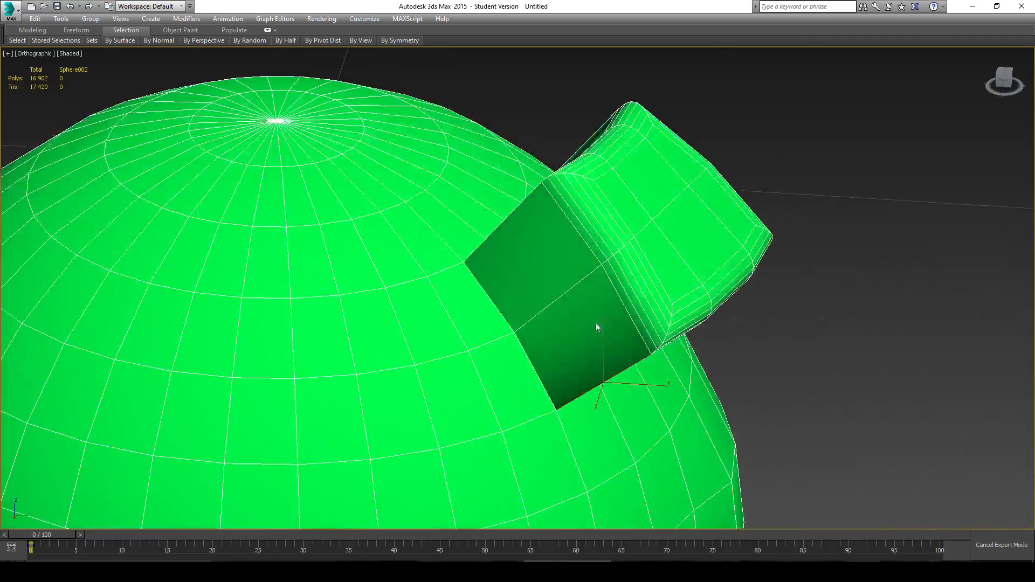
pyautogui.press('Delete')
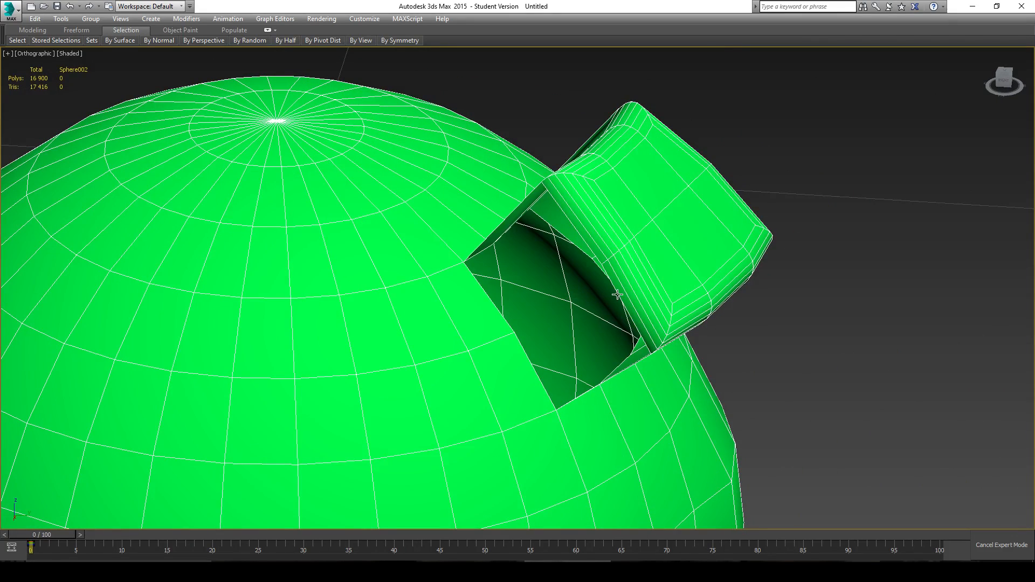
pyautogui.keyDown('alt'); pyautogui.moveTo(619, 293); pyautogui.dragTo(572, 277, button='middle'); pyautogui.keyUp('alt')
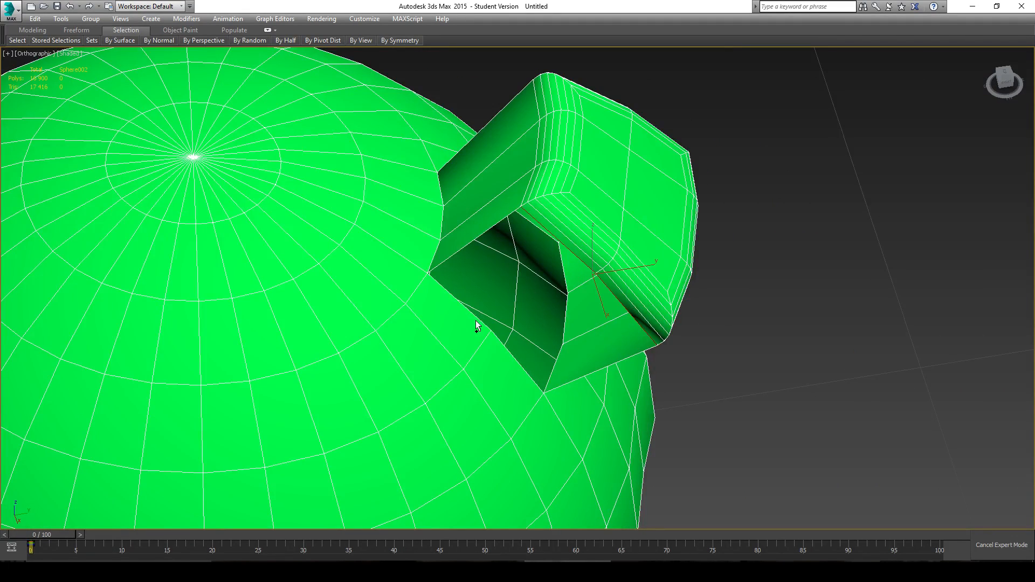
pyautogui.click(505, 347)
pyautogui.keyDown('alt'); pyautogui.moveTo(506, 347); pyautogui.dragTo(561, 308, button='middle'); pyautogui.keyUp('alt')
pyautogui.keyDown('alt'); pyautogui.moveTo(492, 298); pyautogui.dragTo(645, 323, button='middle'); pyautogui.keyUp('alt')
pyautogui.scroll(-1, 590, 292)
pyautogui.scroll(1, 590, 293)
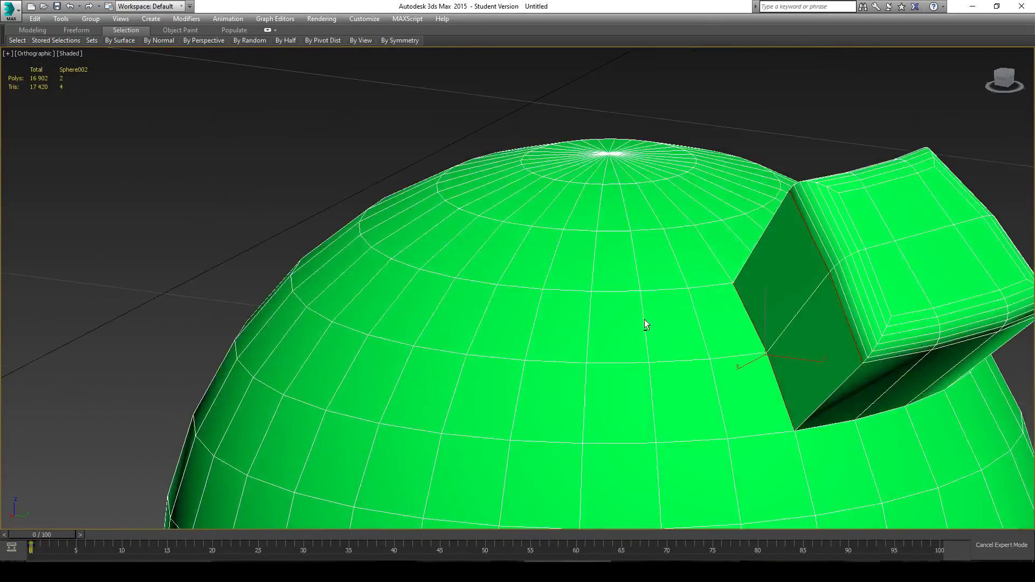
# - Select a three-by-two block of polygons on the sphere beside the extruded block and clear the selection
pyautogui.press('4')
pyautogui.click(595, 319)
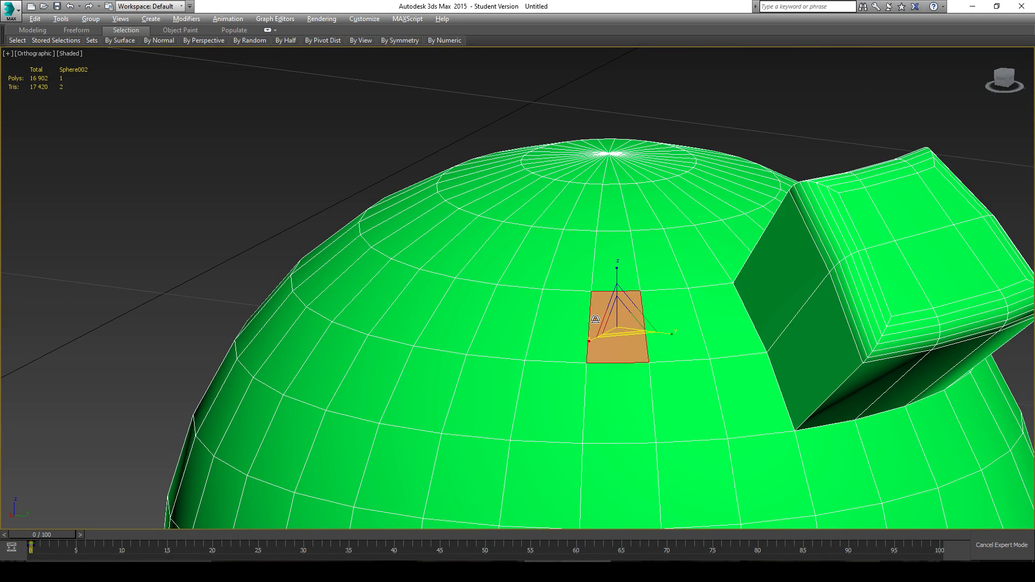
pyautogui.press('alt')
pyautogui.moveTo(595, 319); pyautogui.dragTo(480, 403)
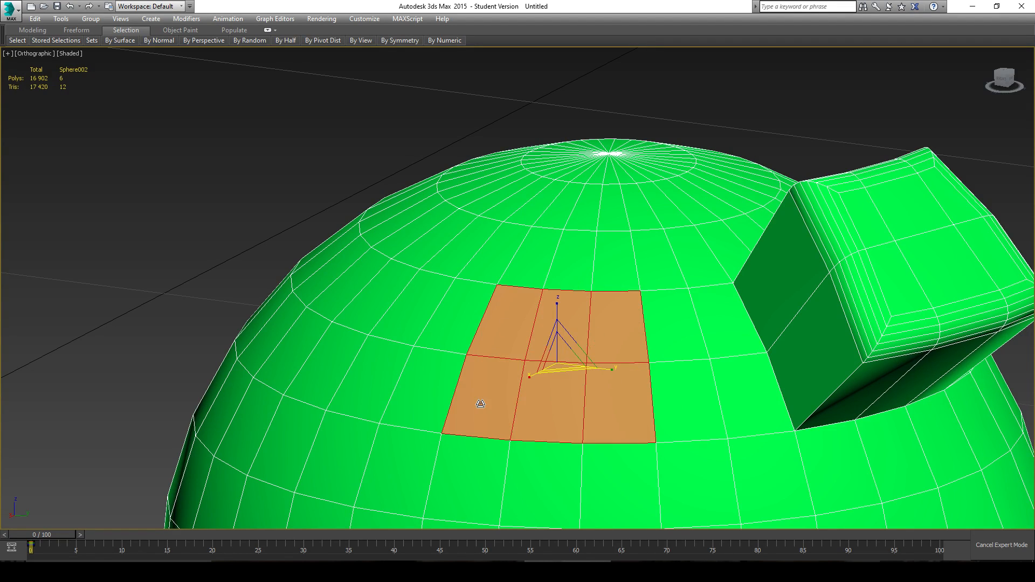
pyautogui.hotkey('ctrl', 'd')
# - Select a three-by-three block of polygons on the sphere and shrink the selection to its centre polygon
pyautogui.keyDown('ctrl'); pyautogui.click(454, 335); pyautogui.keyUp('ctrl')
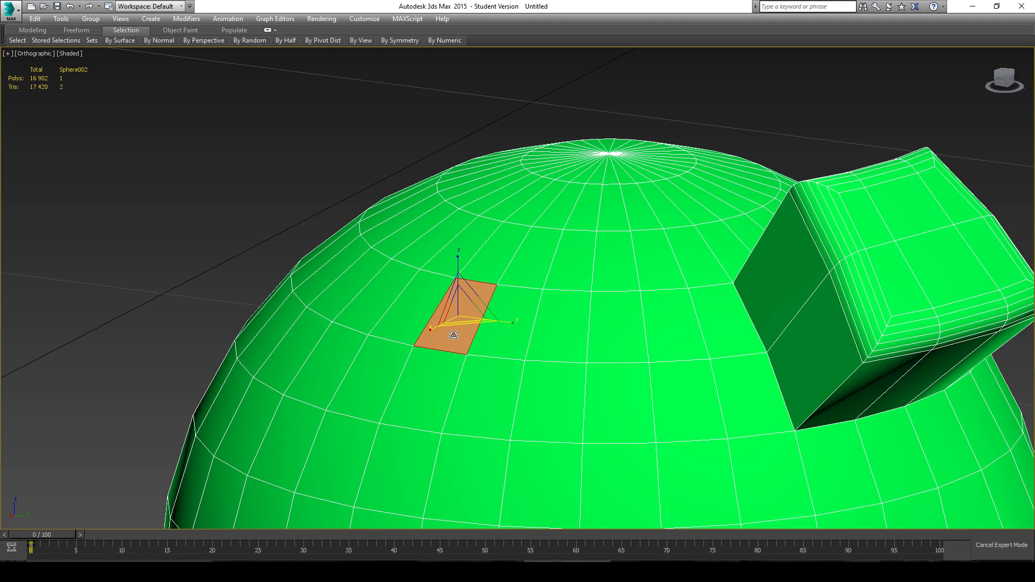
pyautogui.keyDown('ctrl'); pyautogui.click(468, 406); pyautogui.keyUp('ctrl')
pyautogui.keyDown('ctrl'); pyautogui.click(542, 485); pyautogui.keyUp('ctrl')
pyautogui.keyDown('ctrl'); pyautogui.click(551, 416); pyautogui.keyUp('ctrl')
pyautogui.keyDown('ctrl'); pyautogui.click(468, 487); pyautogui.keyUp('ctrl')
pyautogui.keyDown('ctrl'); pyautogui.click(426, 441); pyautogui.keyUp('ctrl')
pyautogui.keyDown('ctrl'); pyautogui.click(421, 388); pyautogui.keyUp('ctrl')
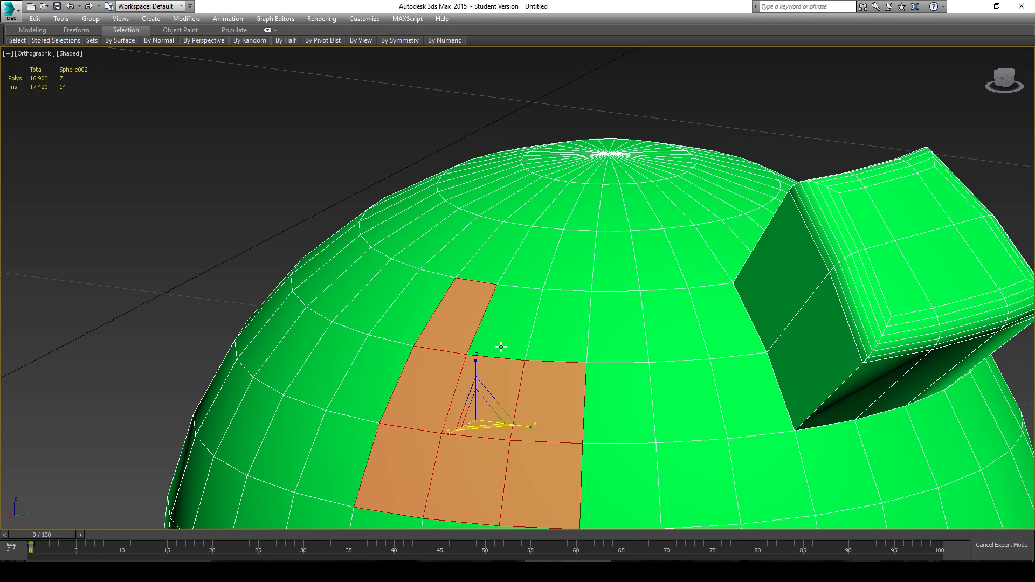
pyautogui.keyDown('ctrl'); pyautogui.click(506, 318); pyautogui.keyUp('ctrl')
pyautogui.keyDown('ctrl'); pyautogui.click(568, 337); pyautogui.keyUp('ctrl')
pyautogui.hotkey('ctrl', 'pagedown')
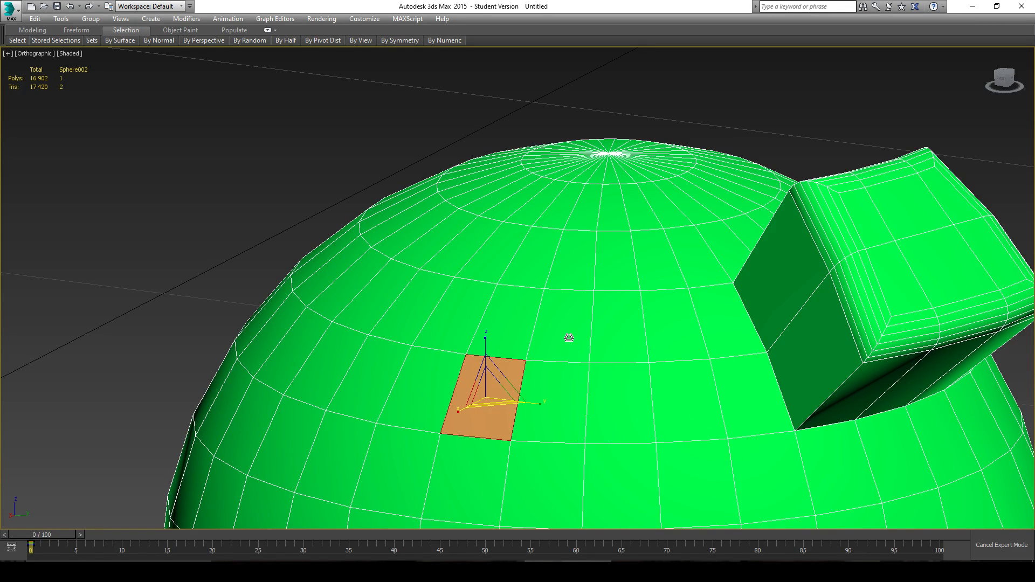
# - Switch to Vertex level and connect two diagonally opposite vertices of one polygon on the sphere's front
pyautogui.keyDown('alt'); pyautogui.moveTo(596, 366); pyautogui.dragTo(613, 396, button='middle'); pyautogui.keyUp('alt')
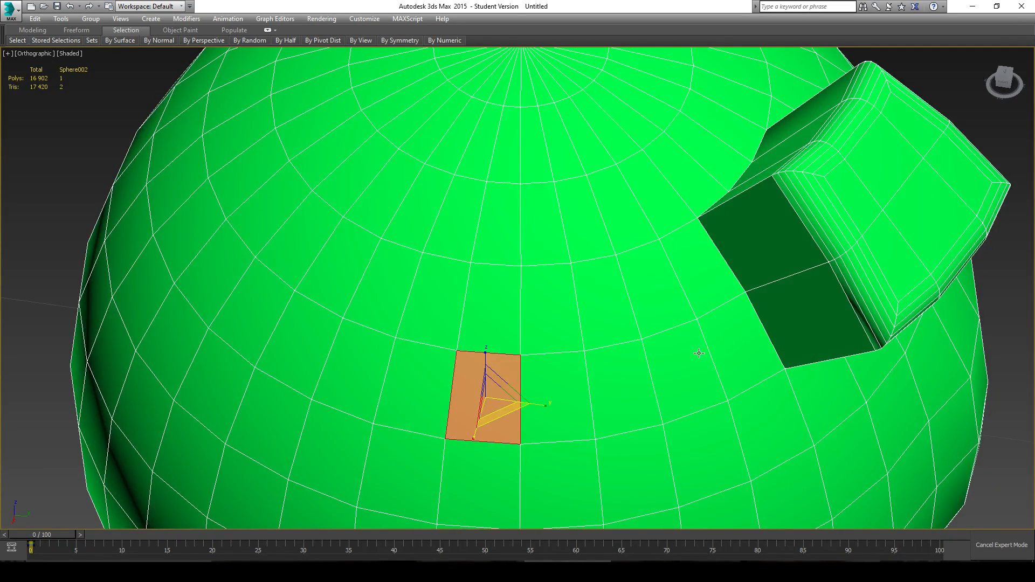
pyautogui.keyDown('alt'); pyautogui.moveTo(698, 353); pyautogui.dragTo(718, 389, button='middle'); pyautogui.keyUp('alt')
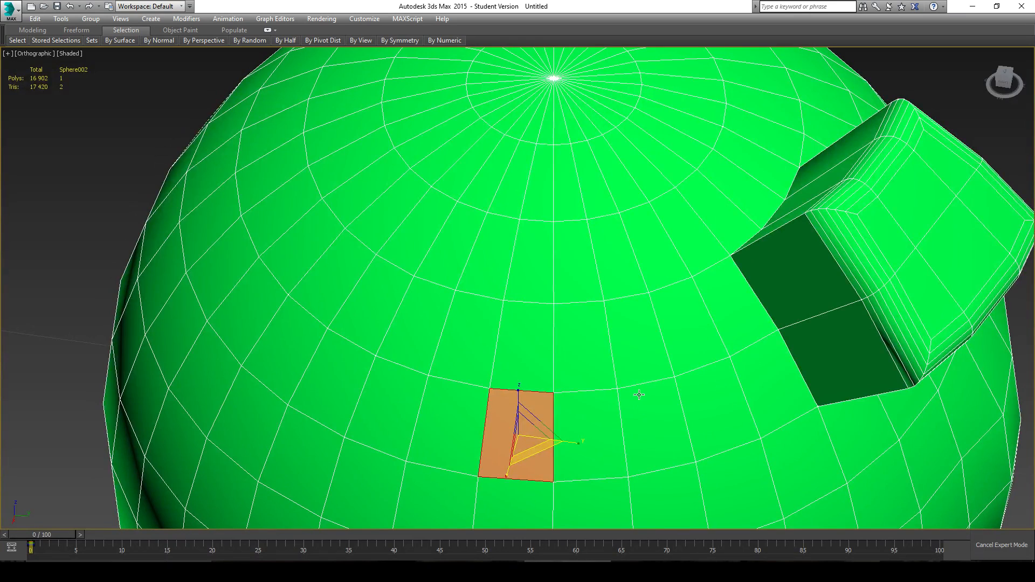
pyautogui.press('1')
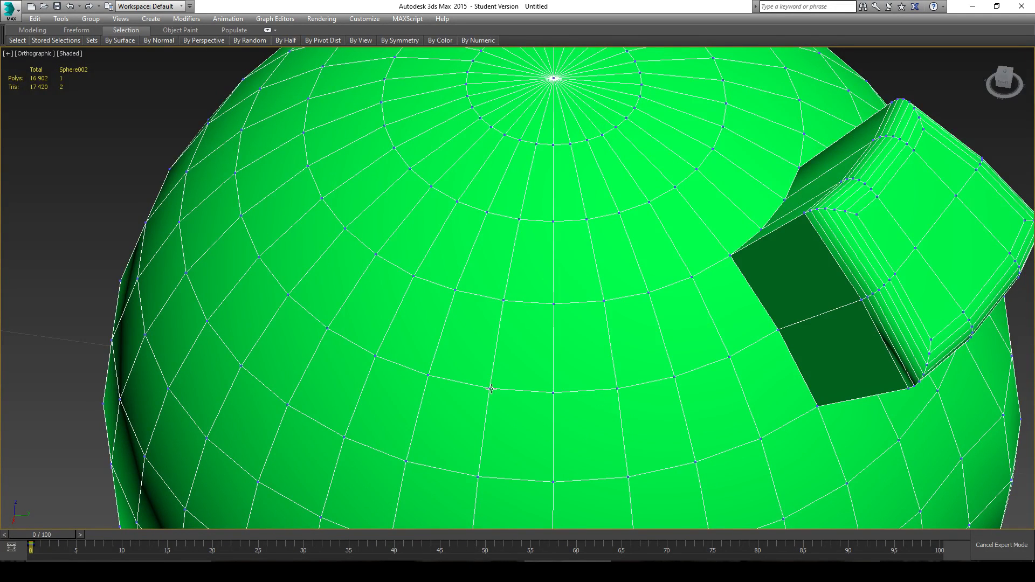
pyautogui.click(490, 388)
pyautogui.hotkey('ctrl', 'shift', 'e')
# - Select the vertices across a large area of one side of the sphere and connect them
pyautogui.moveTo(695, 455); pyautogui.dragTo(721, 319, button='middle')
pyautogui.scroll(-4, 721, 319)
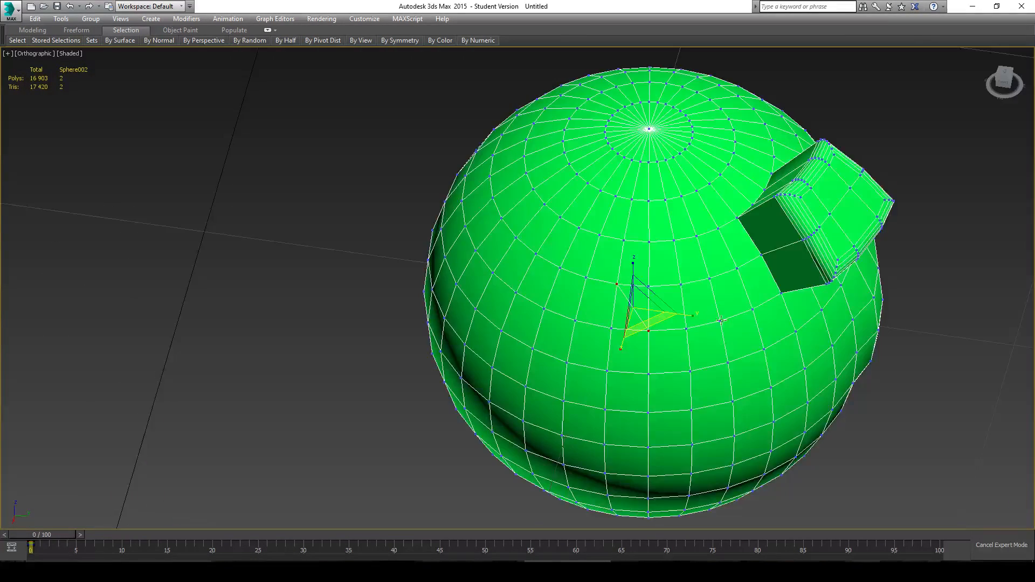
pyautogui.moveTo(327, 200); pyautogui.dragTo(636, 468)
pyautogui.hotkey('ctrl', 'shift', 'e')
pyautogui.keyDown('alt'); pyautogui.moveTo(697, 435); pyautogui.dragTo(657, 423, button='middle'); pyautogui.keyUp('alt')
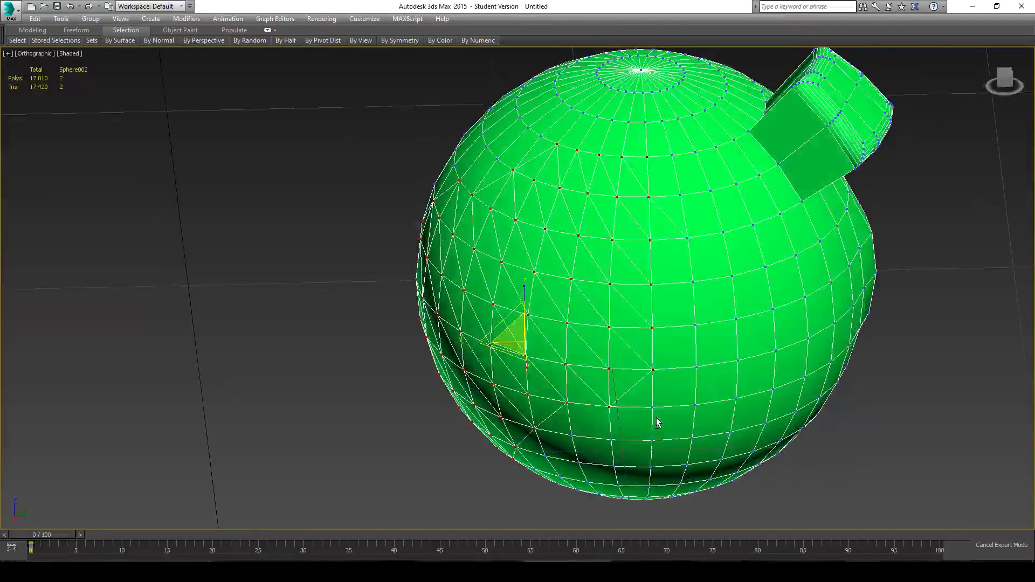
# - Collapse the selected vertices on the sphere's side into a single vertex
pyautogui.moveTo(715, 297); pyautogui.dragTo(722, 334, button='middle')
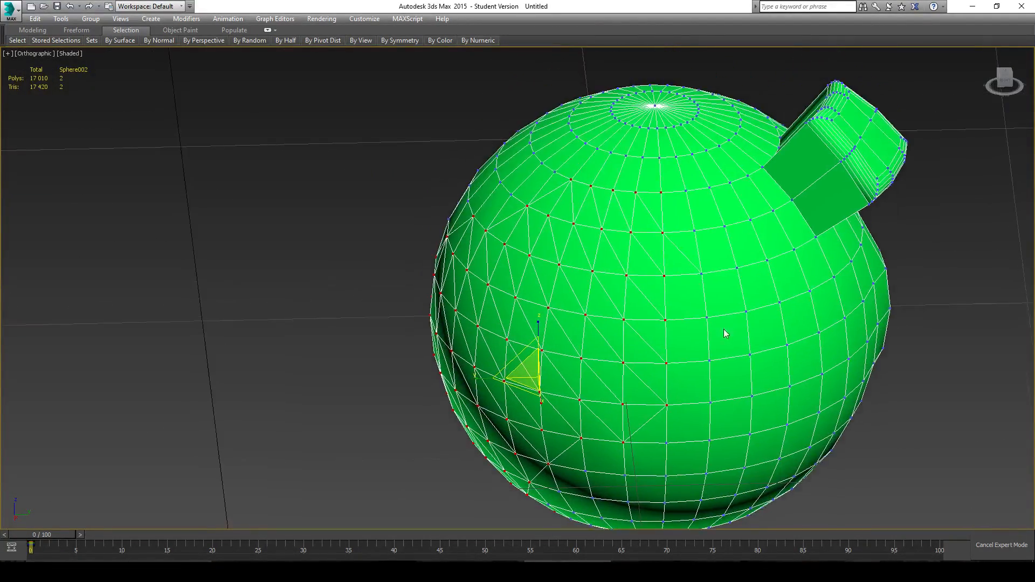
pyautogui.keyDown('alt'); pyautogui.moveTo(657, 336); pyautogui.dragTo(507, 216, button='middle'); pyautogui.keyUp('alt')
pyautogui.hotkey('ctrl', 'alt', 'c')
pyautogui.moveTo(507, 216); pyautogui.dragTo(607, 313, button='middle')
pyautogui.scroll(2, 607, 313)
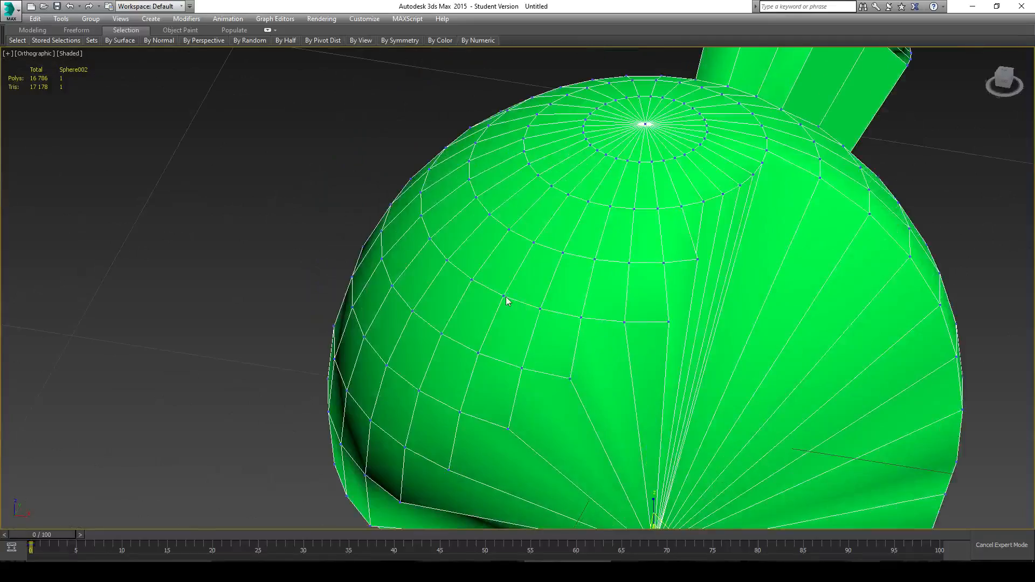
# - Select one vertex on the sphere's intact side and try TurboSmooth on the collapsed mesh
pyautogui.click(503, 296)
pyautogui.scroll(4, 502, 294)
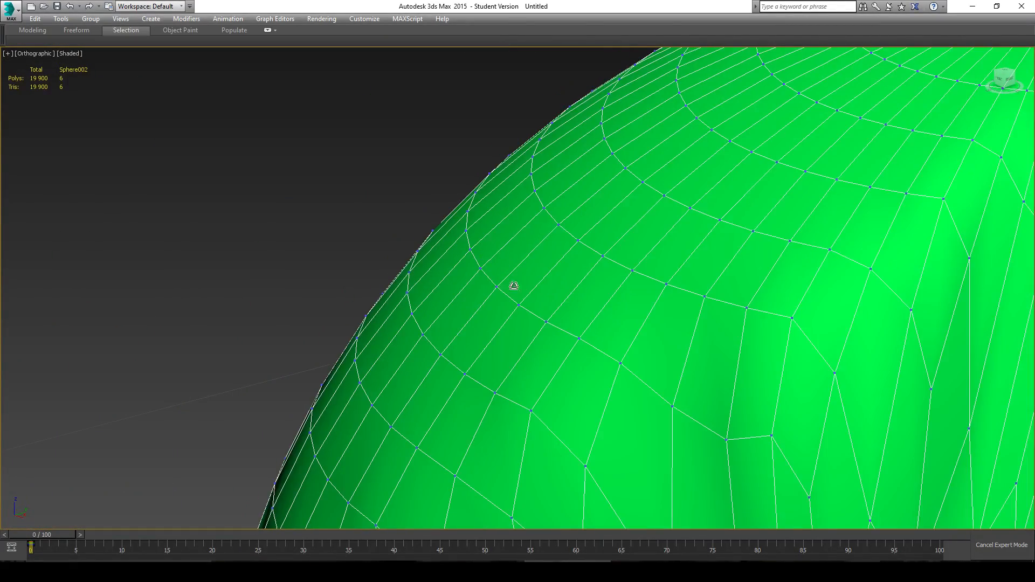
pyautogui.scroll(-5, 548, 285)
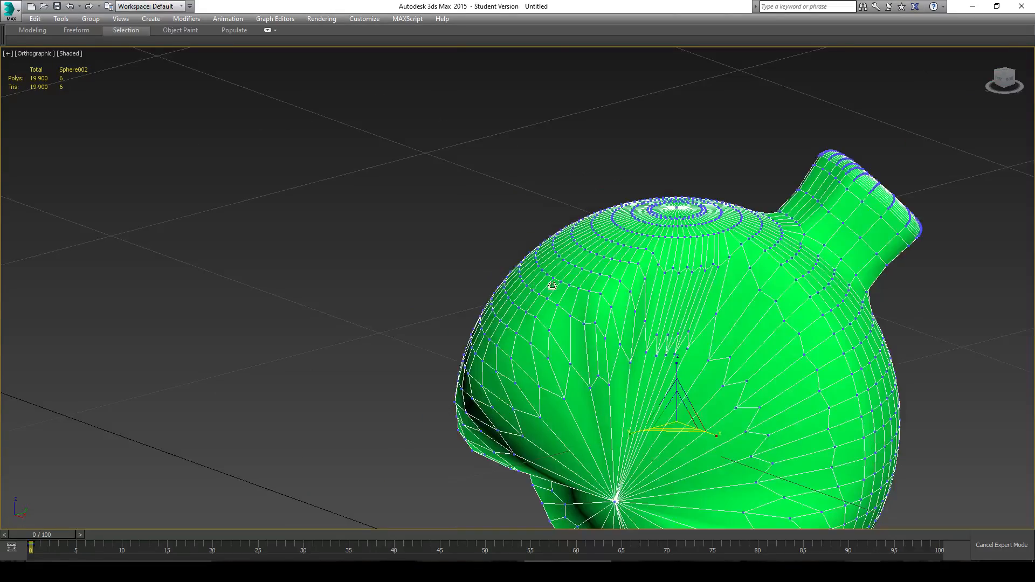
pyautogui.keyDown('alt'); pyautogui.moveTo(559, 285); pyautogui.dragTo(599, 269, button='middle'); pyautogui.keyUp('alt')
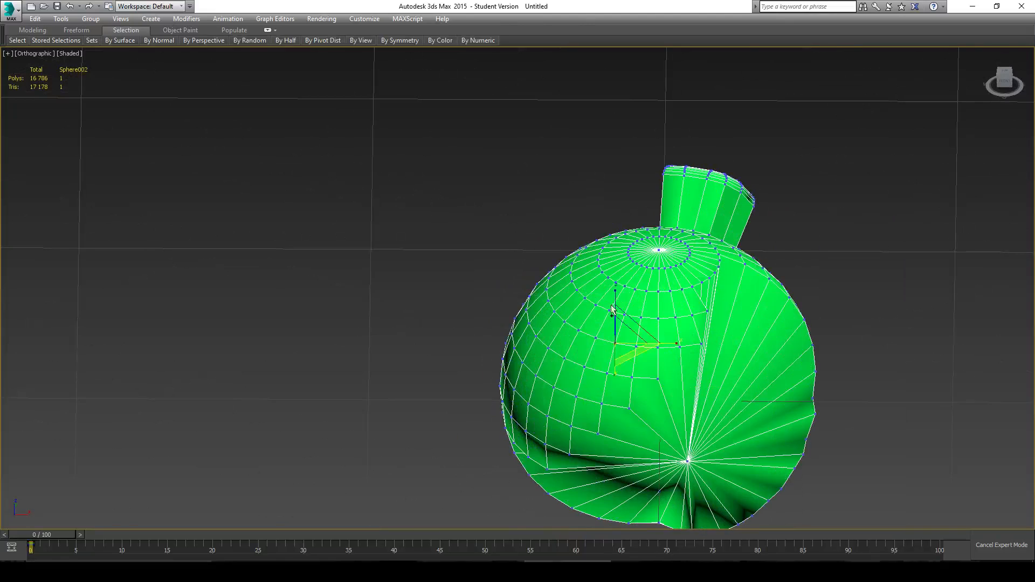
# - Try moving the selected vertex slightly across the sphere's surface and undo the move
pyautogui.scroll(4, 636, 250)
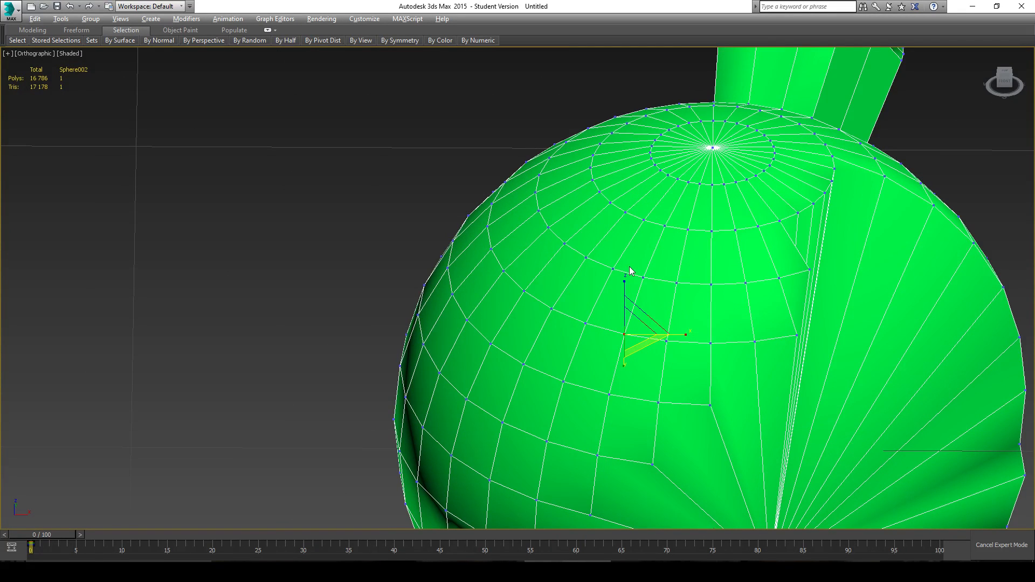
pyautogui.press('w')
pyautogui.moveTo(627, 334); pyautogui.dragTo(621, 360)
pyautogui.hotkey('ctrl', 'z')
# - Switch to wireframe in the Left view and delete the half of the sphere opposite the extruded block
pyautogui.moveTo(671, 308)
pyautogui.keyDown('alt'); pyautogui.mouseDown(button='middle')
pyautogui.moveTo(660, 306)
pyautogui.moveTo(690, 369)
pyautogui.moveTo(815, 310)
pyautogui.moveTo(812, 296)
pyautogui.moveTo(771, 281)
pyautogui.moveTo(791, 268)
pyautogui.moveTo(783, 272)
pyautogui.mouseUp(button='middle'); pyautogui.keyUp('alt')
pyautogui.scroll(2, 651, 335)
pyautogui.scroll(-4, 651, 336)
pyautogui.scroll(-2, 787, 318)
pyautogui.press('F3')
pyautogui.scroll(-2, 784, 315)
pyautogui.click(1012, 85)
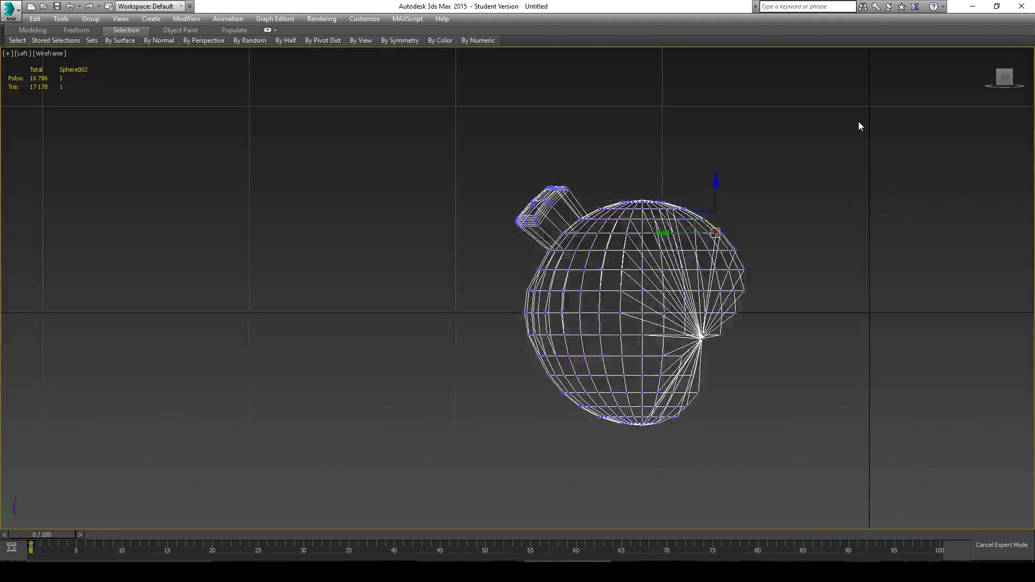
pyautogui.moveTo(651, 482); pyautogui.dragTo(651, 482)
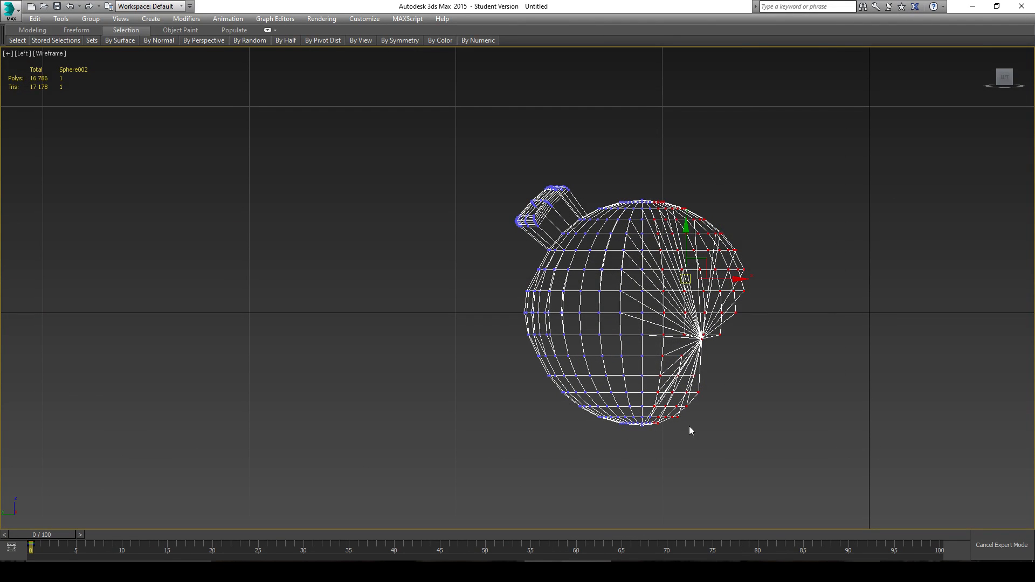
pyautogui.press('Delete')
pyautogui.moveTo(672, 316); pyautogui.dragTo(647, 465)
pyautogui.press('Delete')
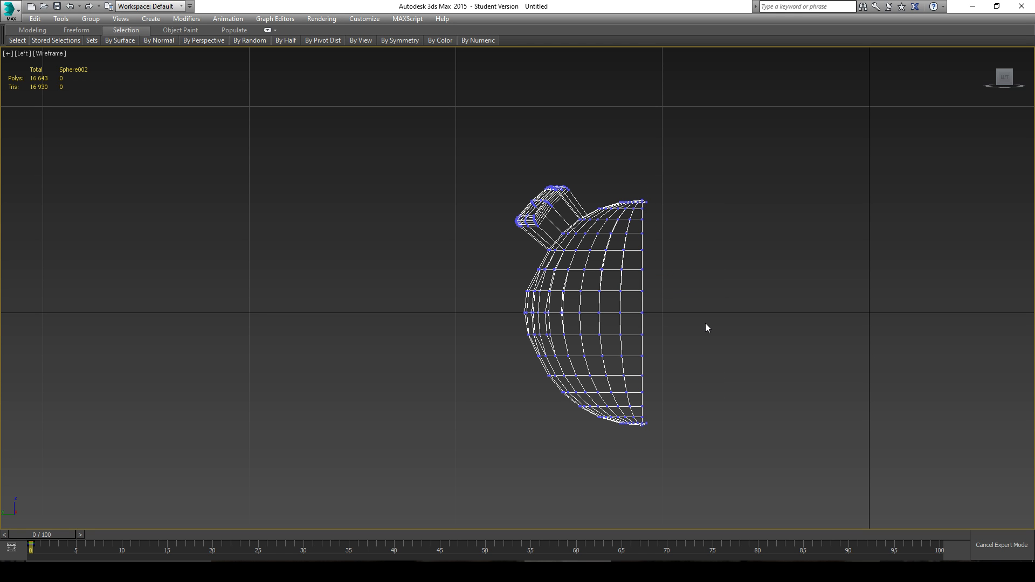
# - Try TurboSmooth on the remaining half sphere and undo it
pyautogui.hotkey('ctrl', 't')
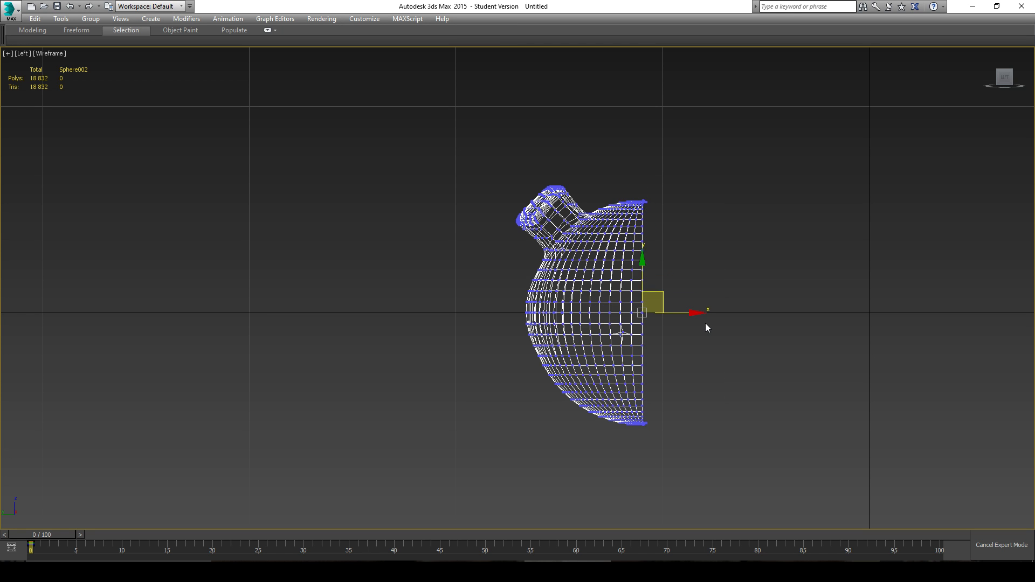
pyautogui.keyDown('alt'); pyautogui.moveTo(709, 278); pyautogui.dragTo(672, 373, button='middle'); pyautogui.keyUp('alt')
pyautogui.hotkey('ctrl', 'z')
# - Add a Symmetry modifier to the half sphere
pyautogui.hotkey('alt', 's')
pyautogui.scroll(4, 648, 314)
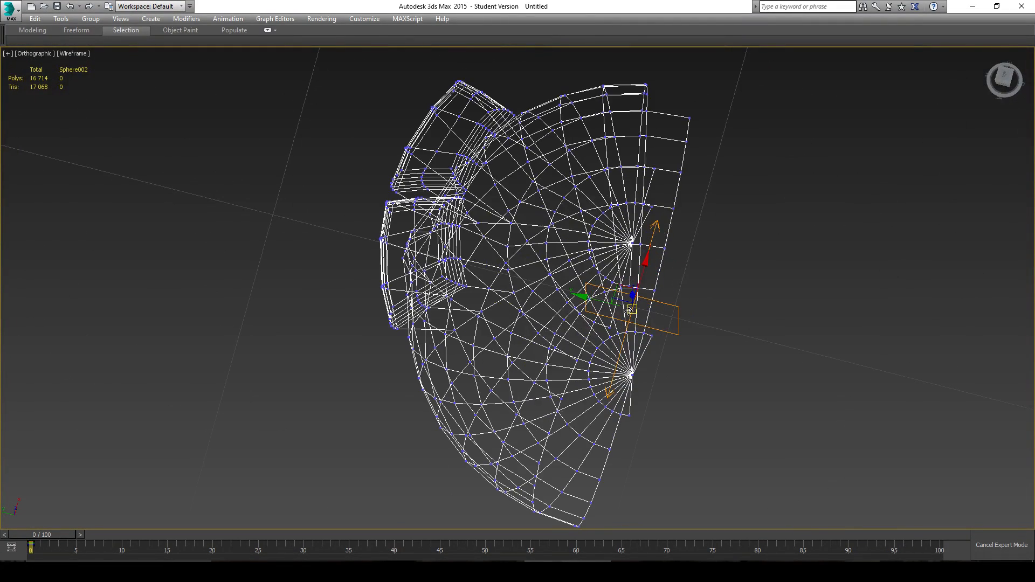
pyautogui.moveTo(630, 311); pyautogui.dragTo(668, 330)
pyautogui.hotkey('ctrl', 'z')
pyautogui.keyDown('alt'); pyautogui.moveTo(682, 322); pyautogui.dragTo(631, 305, button='middle'); pyautogui.keyUp('alt')
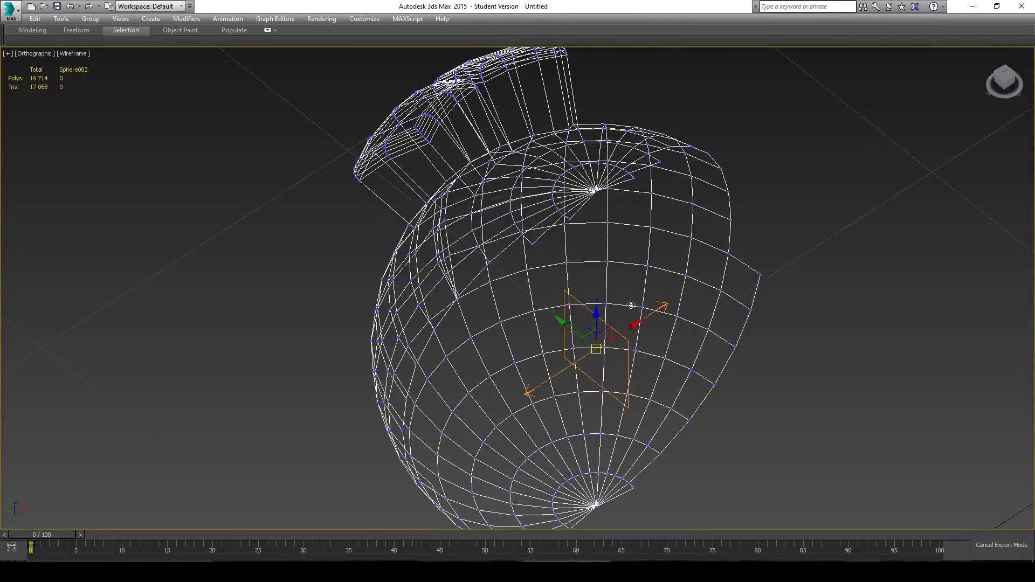
# - Leave Expert Mode and rotate the Symmetry modifier's Mirror gizmo 90 degrees about Z with angle snap on
pyautogui.hotkey('ctrl', 'x')
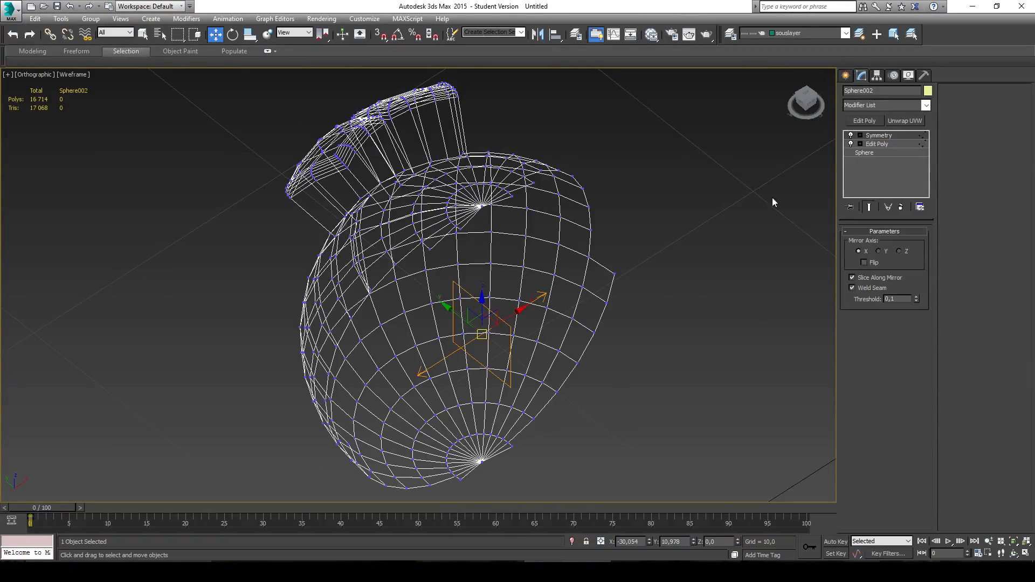
pyautogui.click(860, 135)
pyautogui.click(876, 144)
pyautogui.press('e')
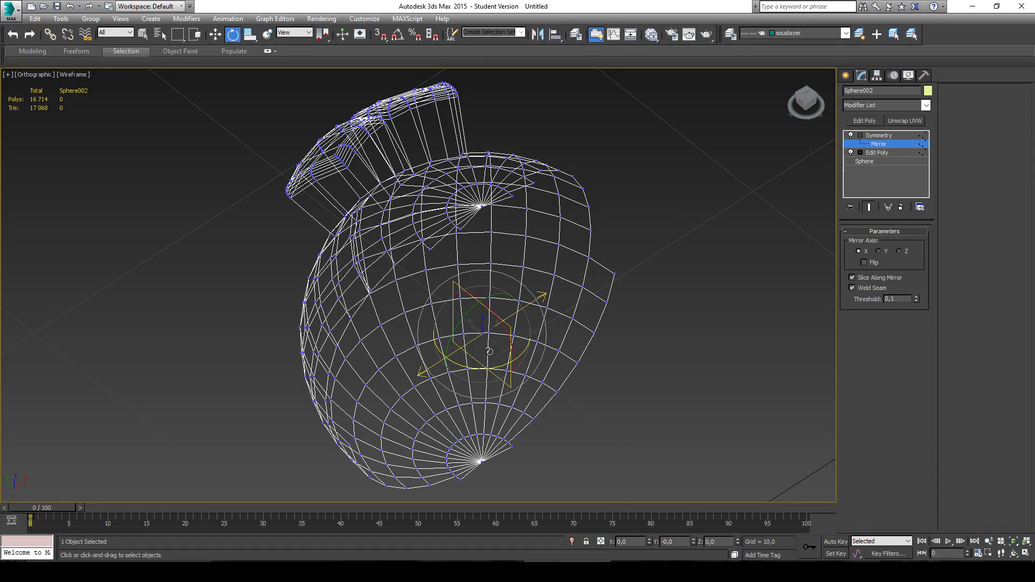
pyautogui.moveTo(480, 372); pyautogui.dragTo(533, 399)
pyautogui.press('a')
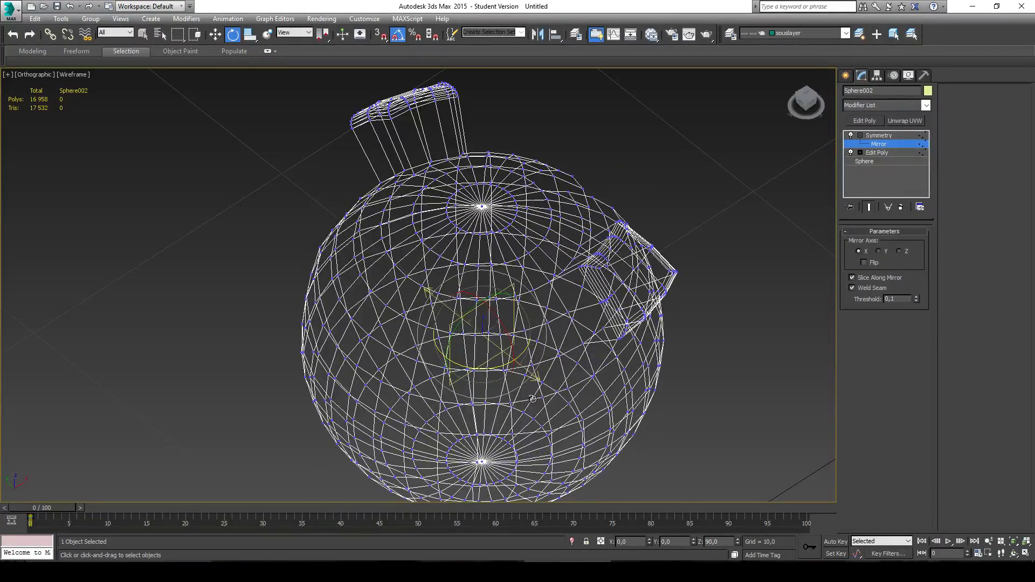
# - Return the viewport to shaded display and collapse the sphere's modifier stack to an Editable Poly
pyautogui.moveTo(534, 400)
pyautogui.keyDown('alt'); pyautogui.mouseDown(button='middle')
pyautogui.moveTo(624, 266)
pyautogui.moveTo(592, 261)
pyautogui.moveTo(621, 247)
pyautogui.mouseUp(button='middle'); pyautogui.keyUp('alt')
pyautogui.press('F3')
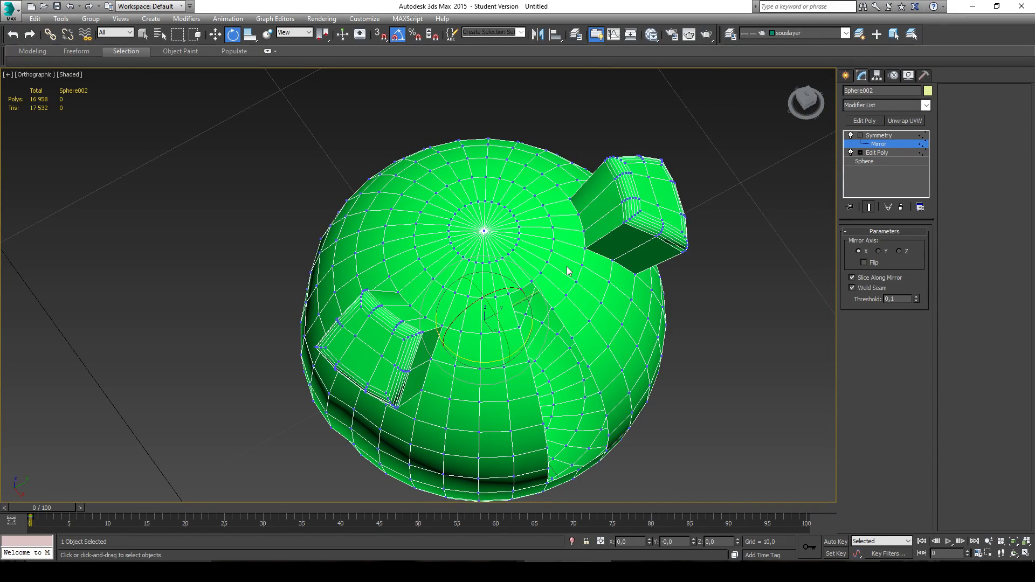
pyautogui.hotkey('alt', 'c')
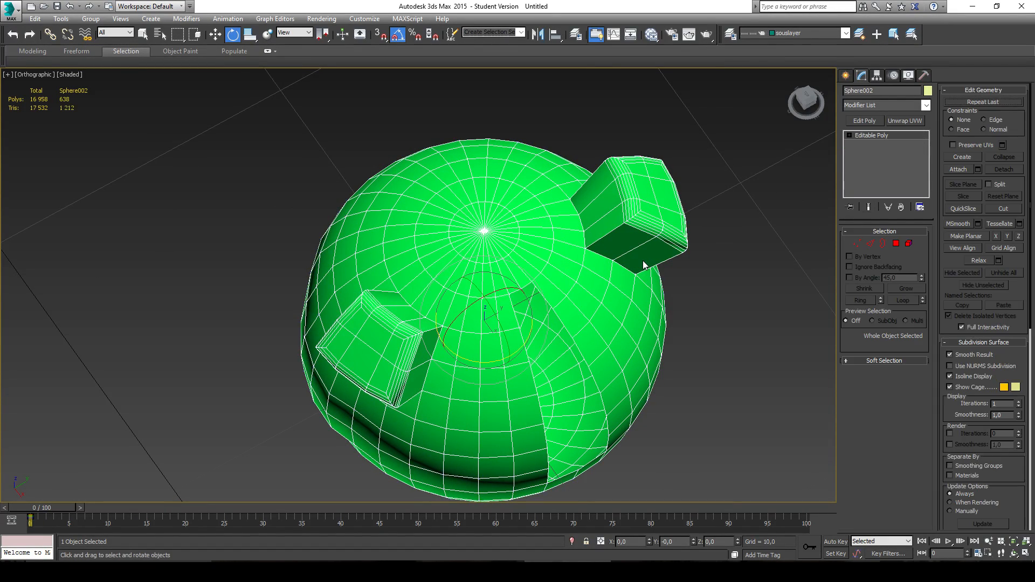
pyautogui.keyDown('alt'); pyautogui.moveTo(643, 265); pyautogui.dragTo(589, 270, button='middle'); pyautogui.keyUp('alt')
pyautogui.keyDown('alt'); pyautogui.moveTo(648, 201); pyautogui.dragTo(722, 201, button='middle'); pyautogui.keyUp('alt')
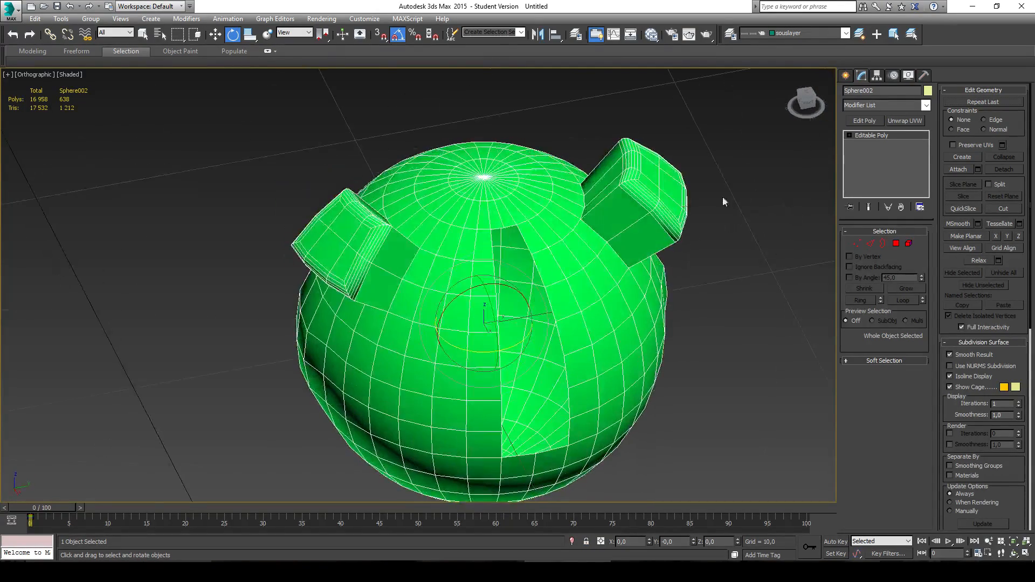
# - Try an Unwrap UVW modifier on the sphere, repeatedly undoing and redoing it, and leave it undone
pyautogui.scroll(3, 656, 240)
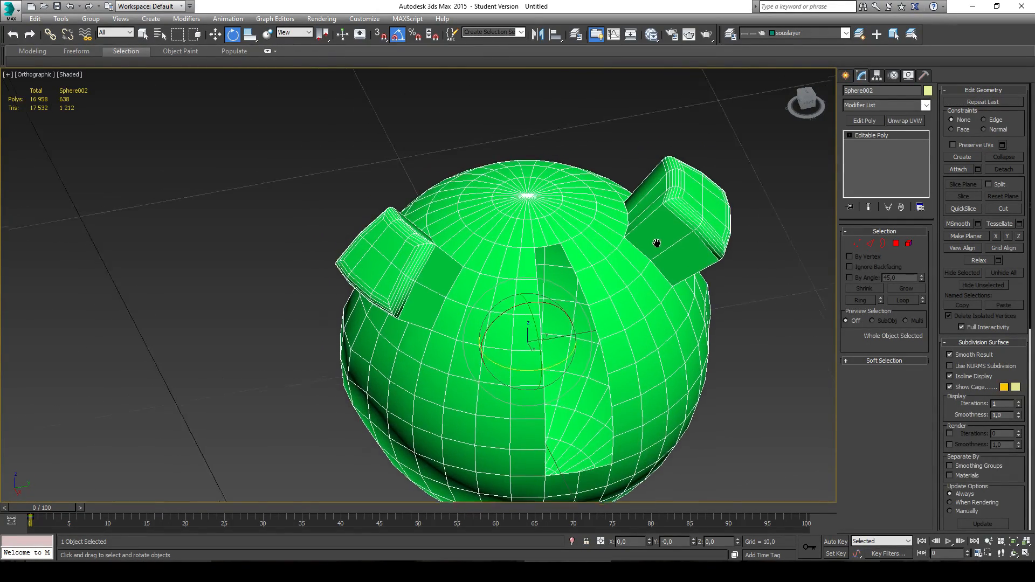
pyautogui.click(905, 120)
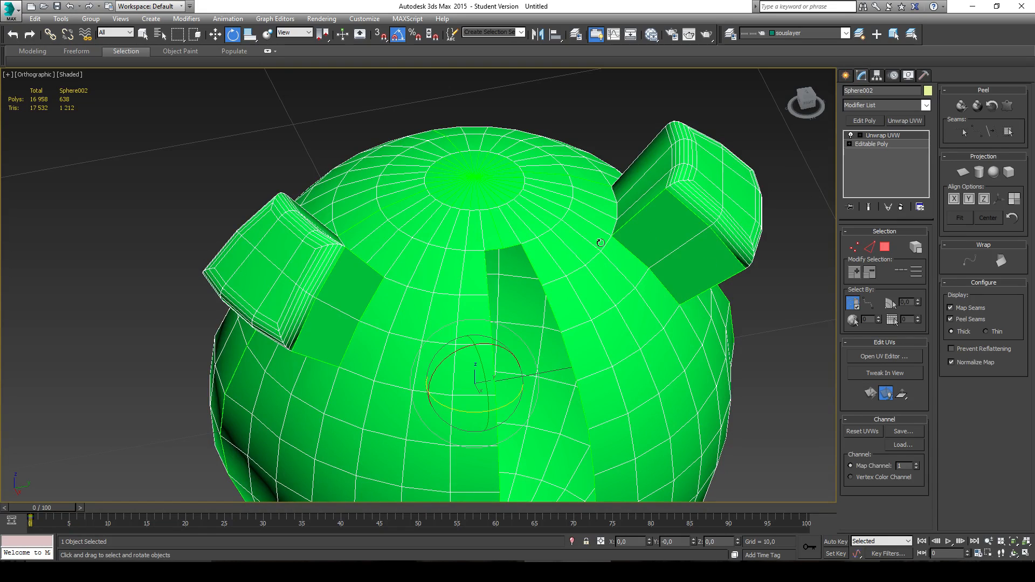
pyautogui.moveTo(666, 245); pyautogui.dragTo(709, 135, button='middle')
pyautogui.hotkey('ctrl', 'z')
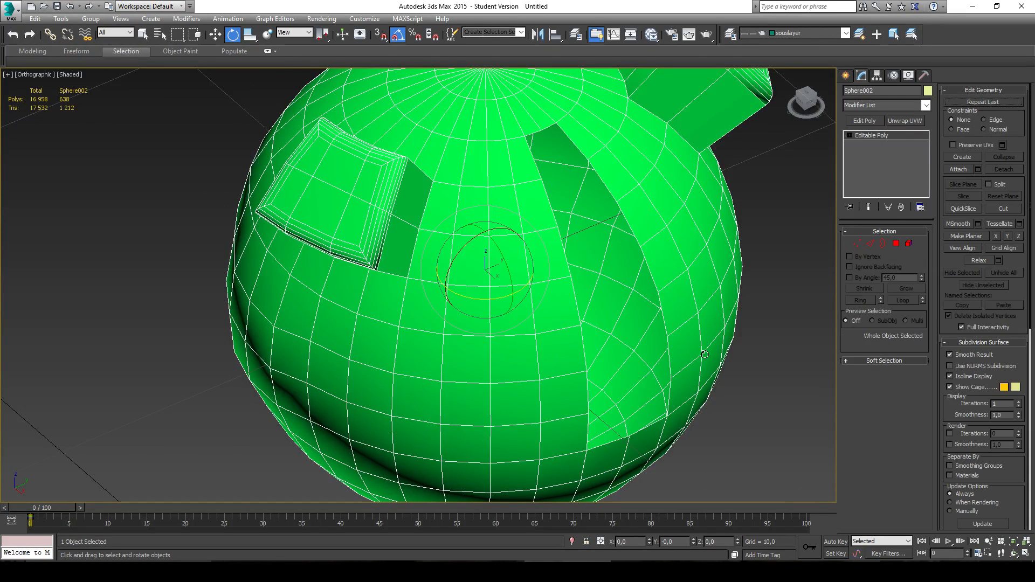
pyautogui.keyDown('alt'); pyautogui.moveTo(673, 261); pyautogui.dragTo(635, 289, button='middle'); pyautogui.keyUp('alt')
pyautogui.hotkey('ctrl', 'y')
pyautogui.hotkey('ctrl', 'z')
pyautogui.hotkey('ctrl', 'y')
pyautogui.hotkey('ctrl', 'z')
pyautogui.hotkey('ctrl', 'y')
pyautogui.hotkey('ctrl', 'z')
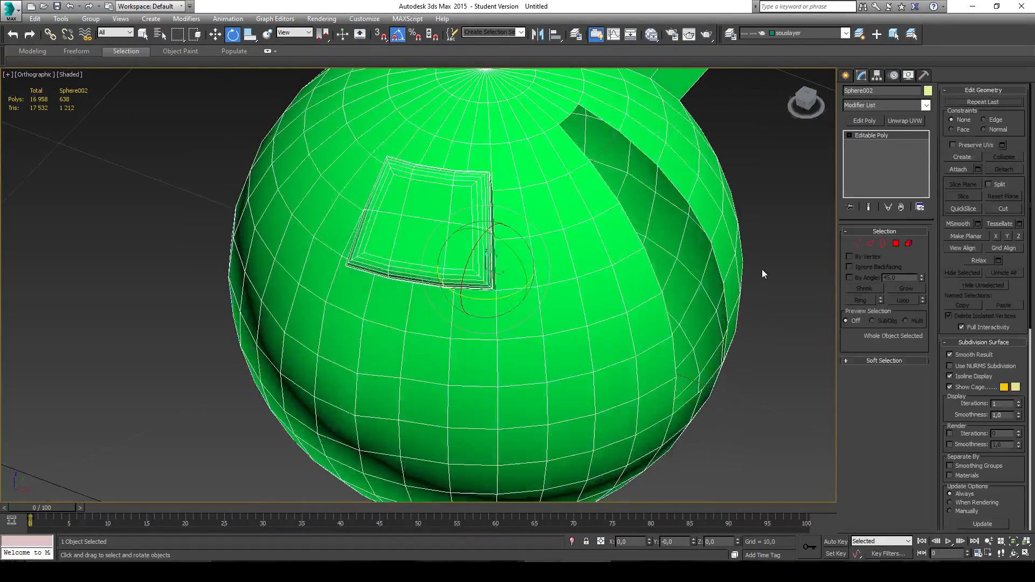
# - Create a cylinder beside the sphere with a radius of about 7.3 and a height of about 12
pyautogui.moveTo(772, 183); pyautogui.dragTo(823, 208, button='middle')
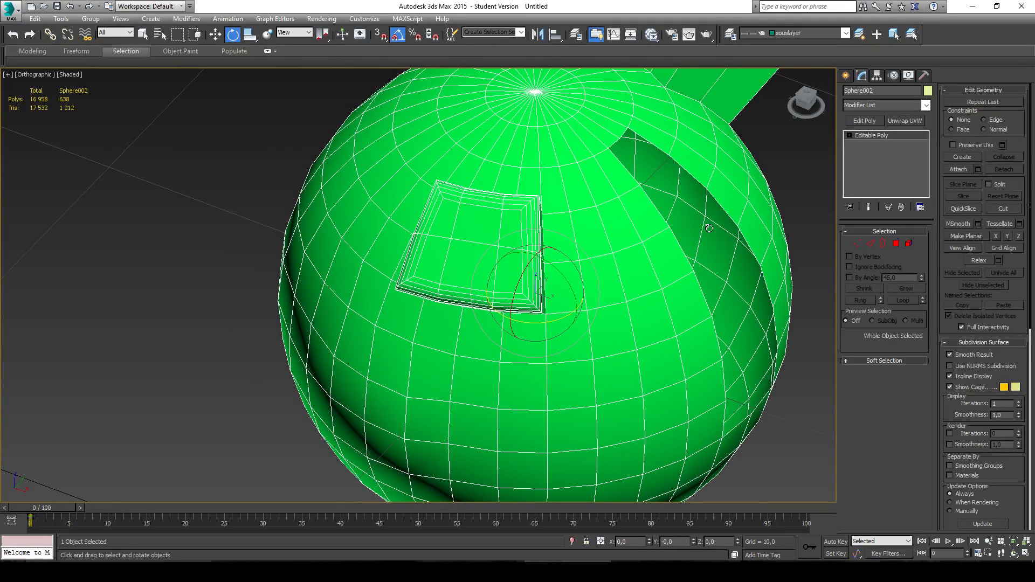
pyautogui.click(845, 75)
pyautogui.click(851, 76)
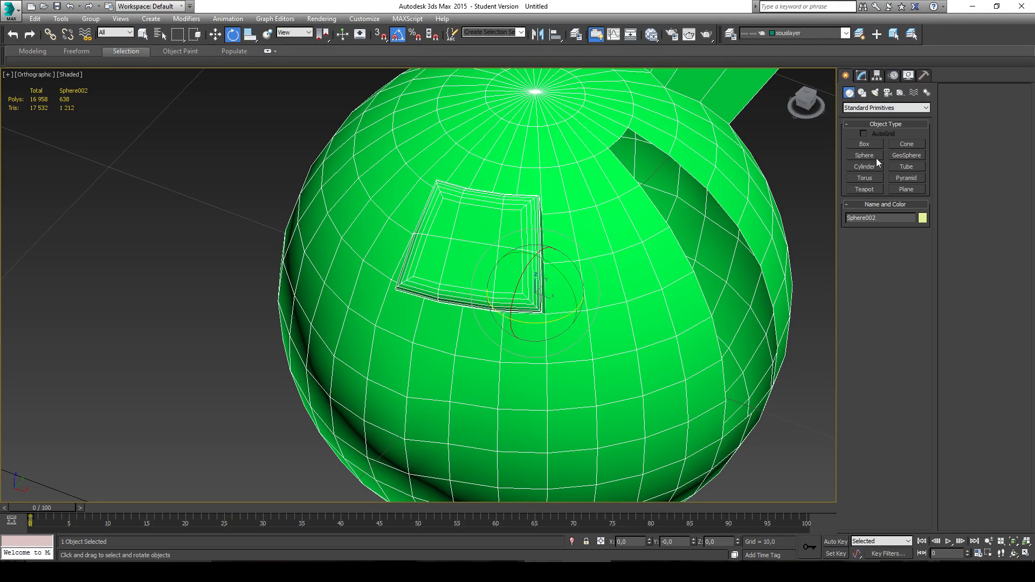
pyautogui.click(864, 166)
pyautogui.scroll(-5, 334, 261)
pyautogui.moveTo(289, 267); pyautogui.dragTo(386, 314)
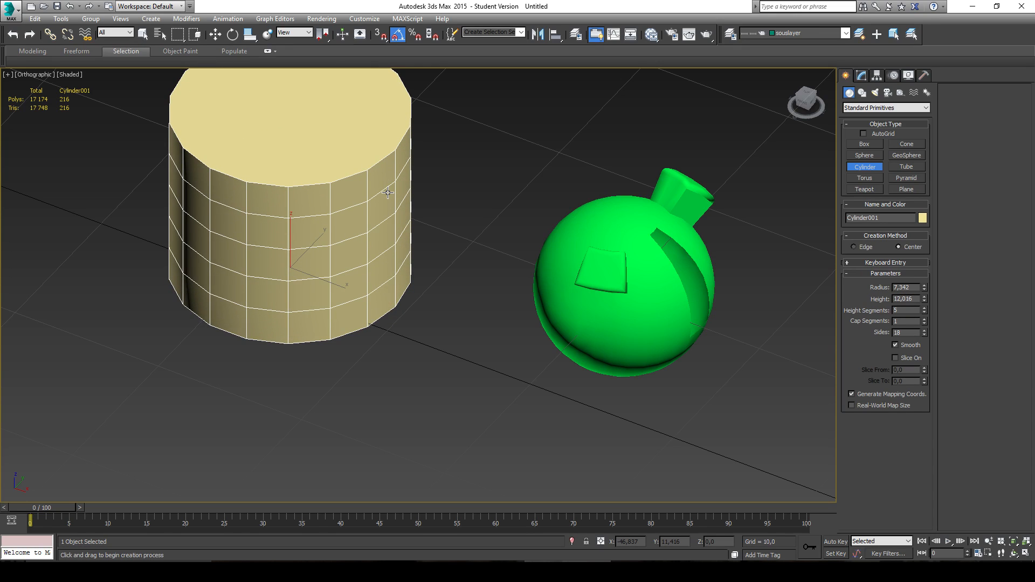
# - Try converting the cylinder to an Editable Poly and selecting edge loops around its side, and undo it all
pyautogui.hotkey('ctrl', 'e')
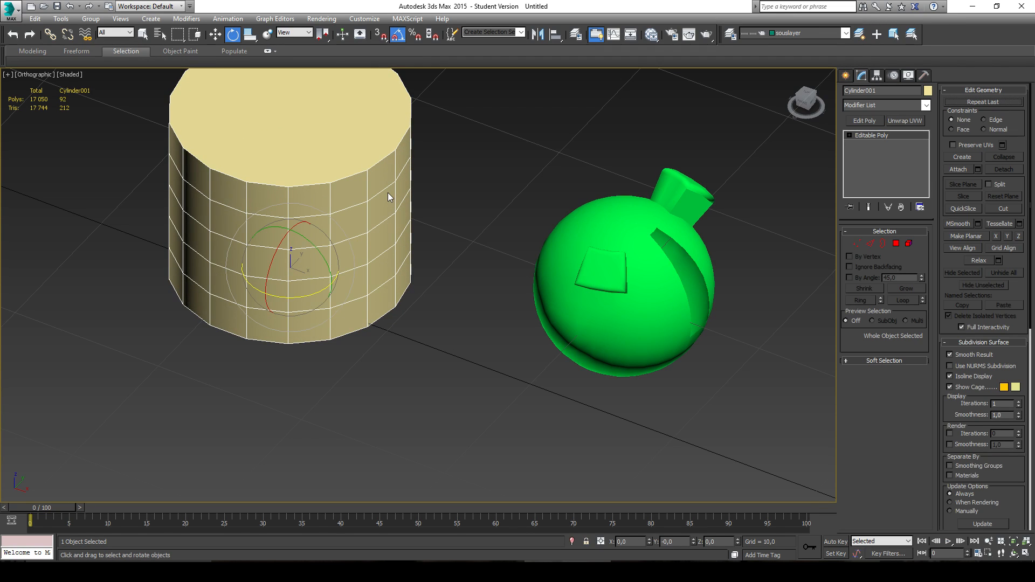
pyautogui.press('2')
pyautogui.doubleClick(351, 208)
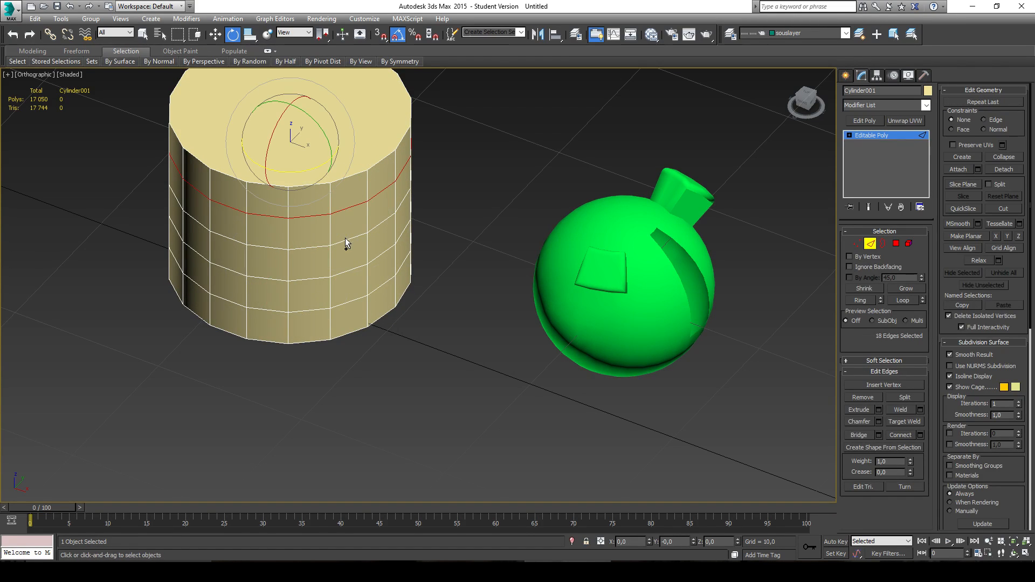
pyautogui.keyDown('ctrl'); pyautogui.doubleClick(345, 242); pyautogui.keyUp('ctrl')
pyautogui.hotkey('ctrl', 'z')
pyautogui.hotkey('ctrl', 'z')
pyautogui.hotkey('ctrl', 'z')
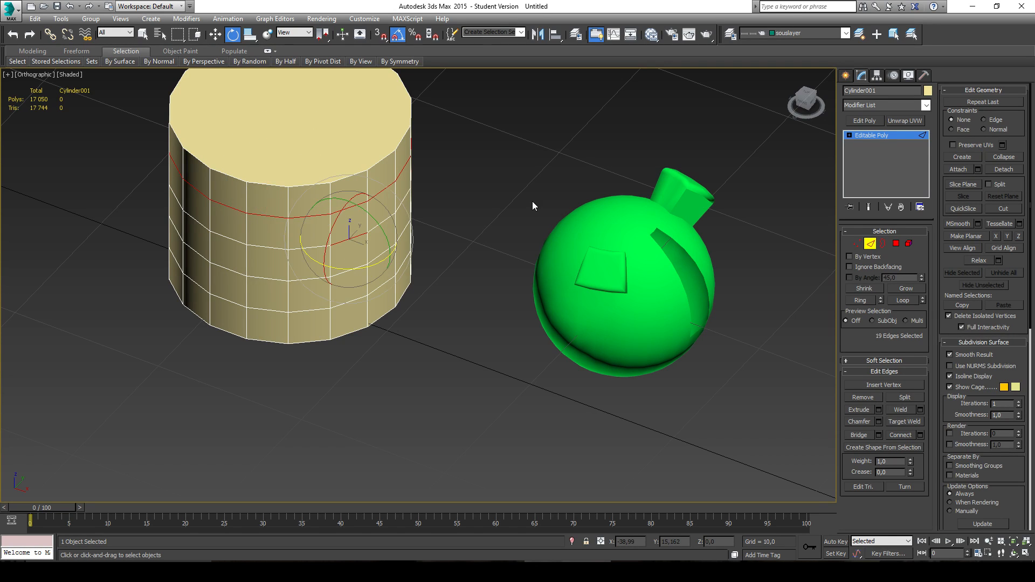
# - Create a second cylinder between the first one and the sphere, with a radius of about 5.4 and a height of about 14
pyautogui.click(845, 75)
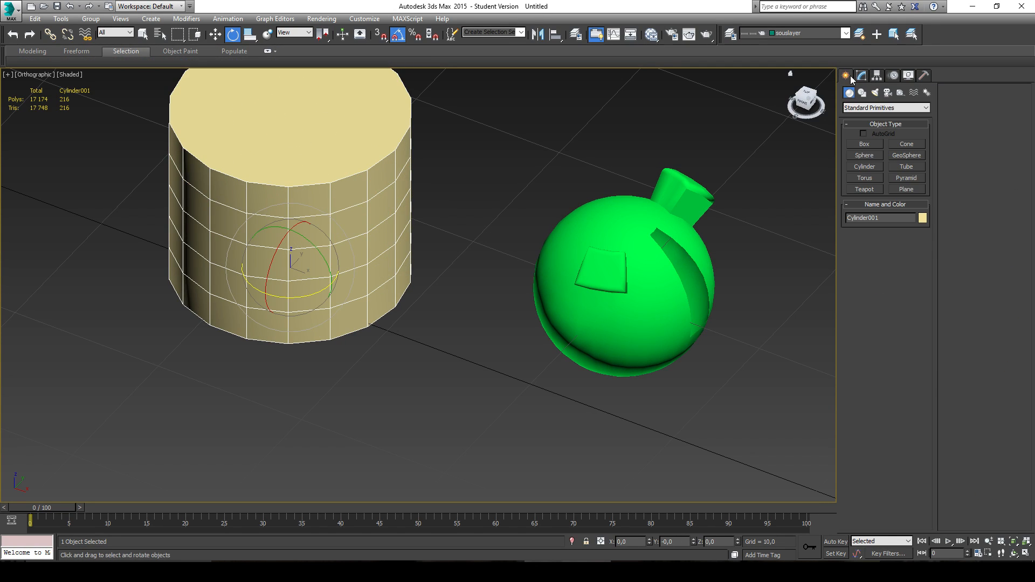
pyautogui.click(865, 166)
pyautogui.moveTo(411, 382); pyautogui.dragTo(499, 389)
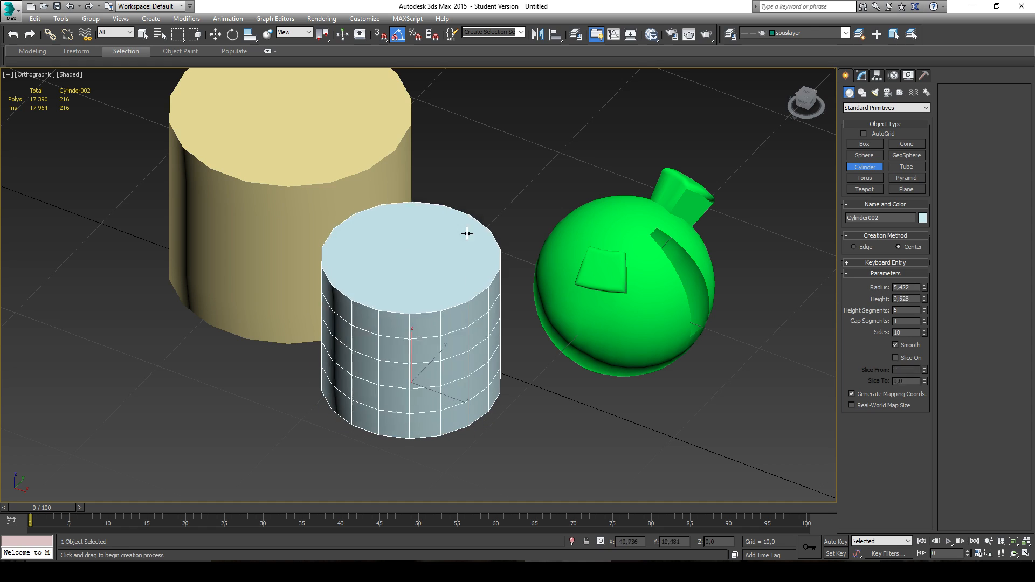
pyautogui.click(476, 169)
pyautogui.press('e')
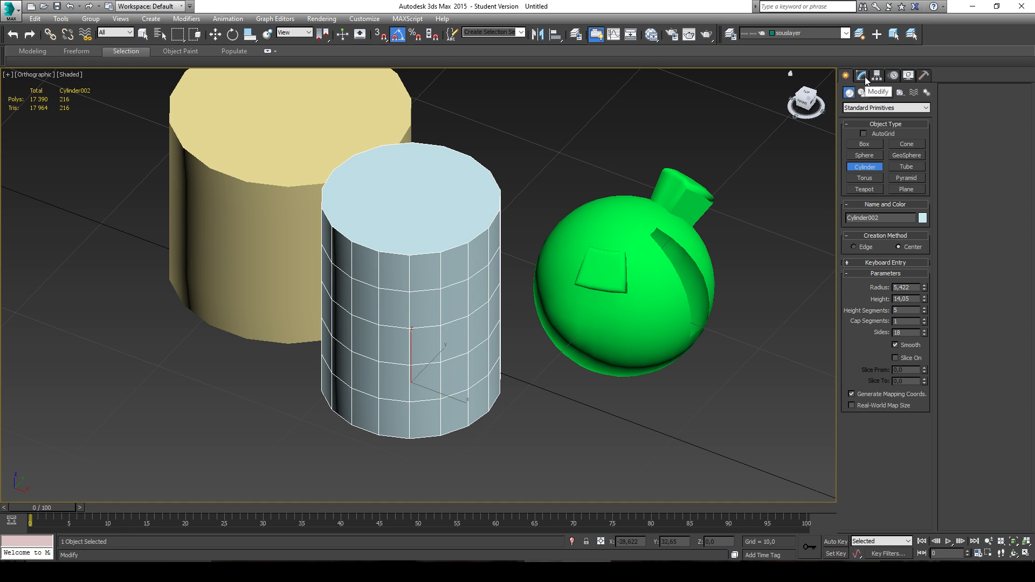
# - Convert the second cylinder to an Editable Poly through the modifier stack
pyautogui.click(862, 76)
pyautogui.rightClick(880, 136)
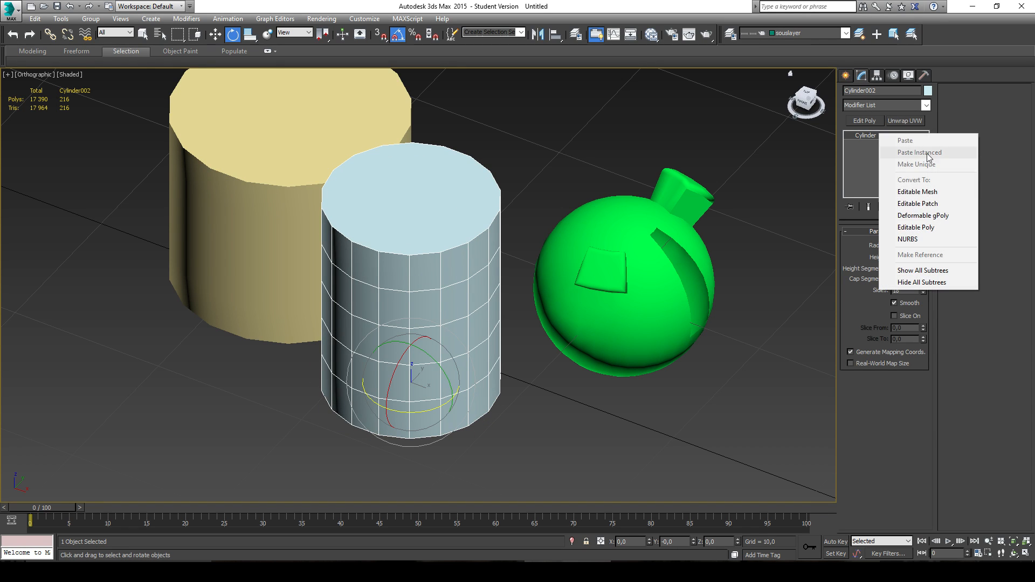
pyautogui.click(947, 227)
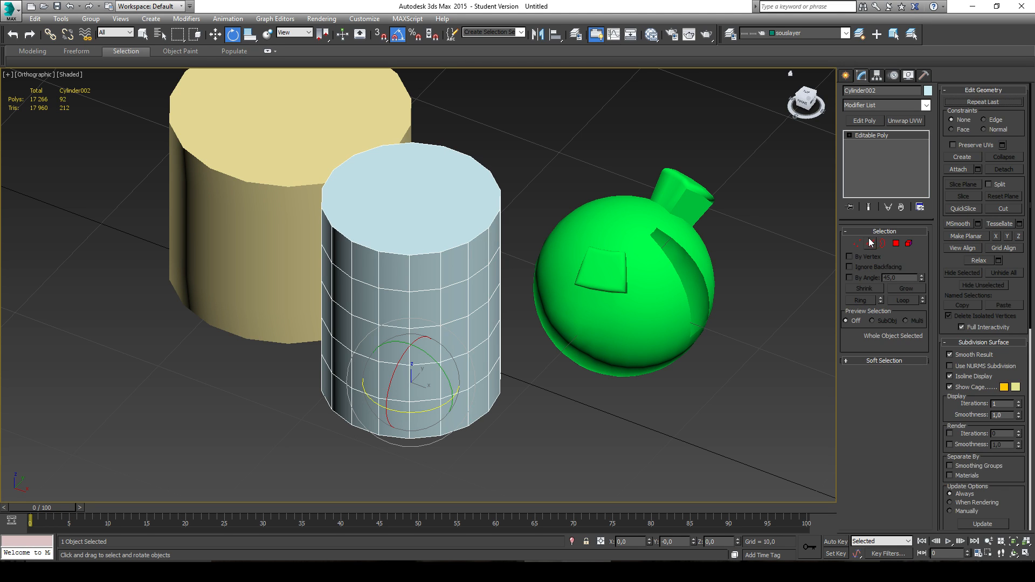
# - Switch to Edge level, select an edge on the second cylinder's side and clear the selection
pyautogui.click(870, 243)
pyautogui.click(484, 269)
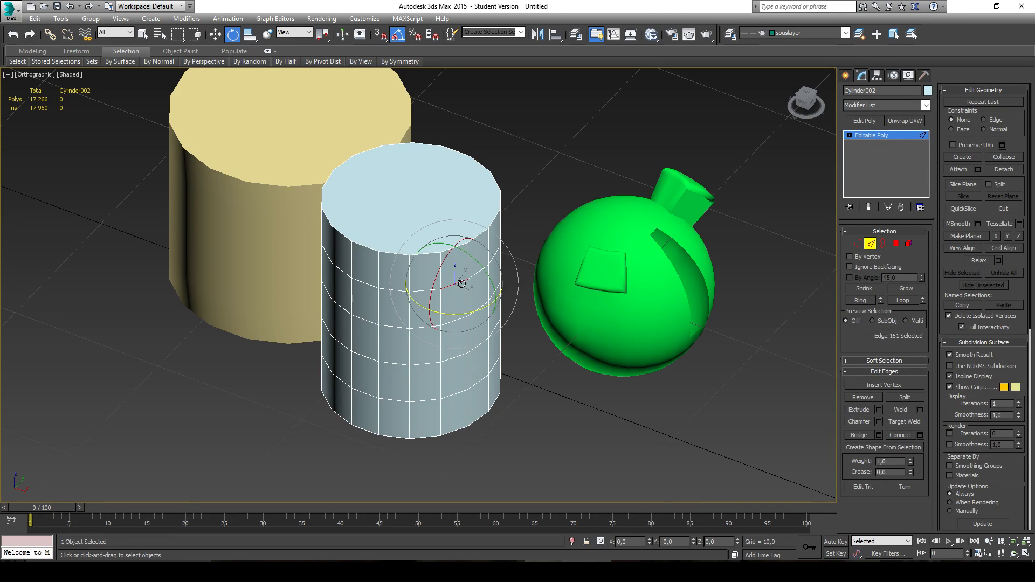
pyautogui.click(558, 269)
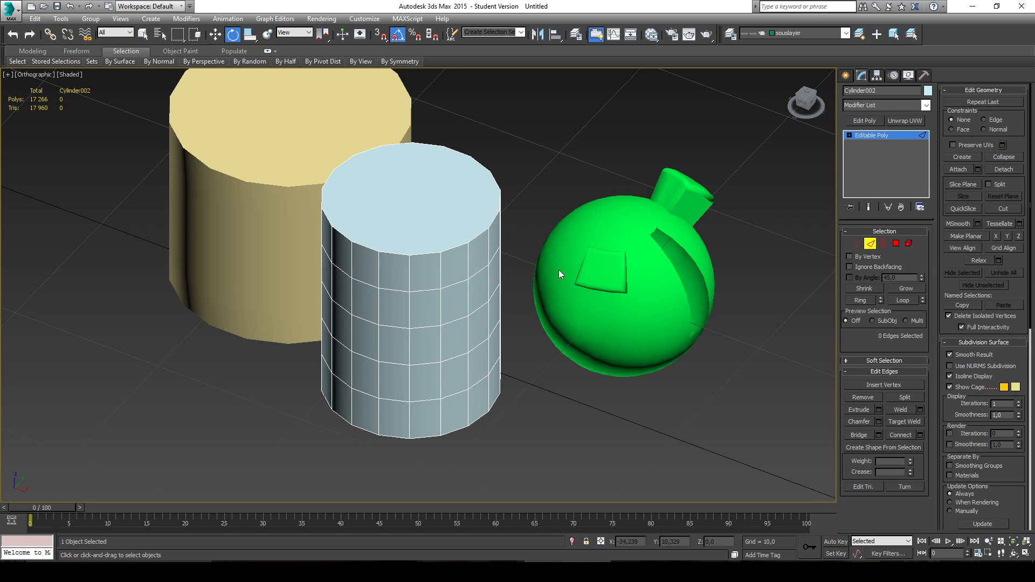
# - Select a single edge on the upper side of the second cylinder and leave Edge level
pyautogui.click(451, 277)
pyautogui.click(452, 278)
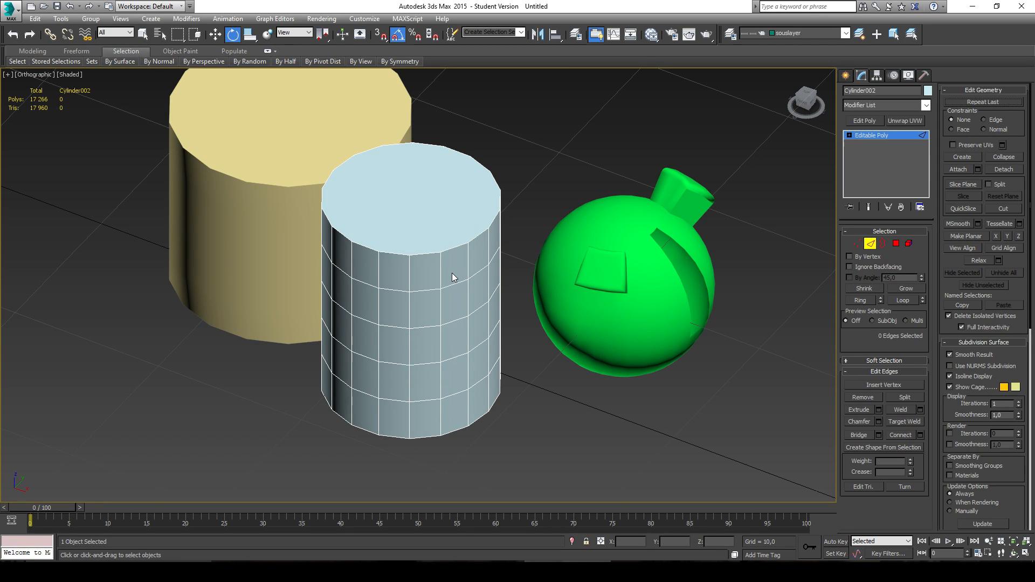
pyautogui.click(429, 294)
pyautogui.keyDown('alt'); pyautogui.moveTo(489, 273); pyautogui.dragTo(576, 277, button='middle'); pyautogui.keyUp('alt')
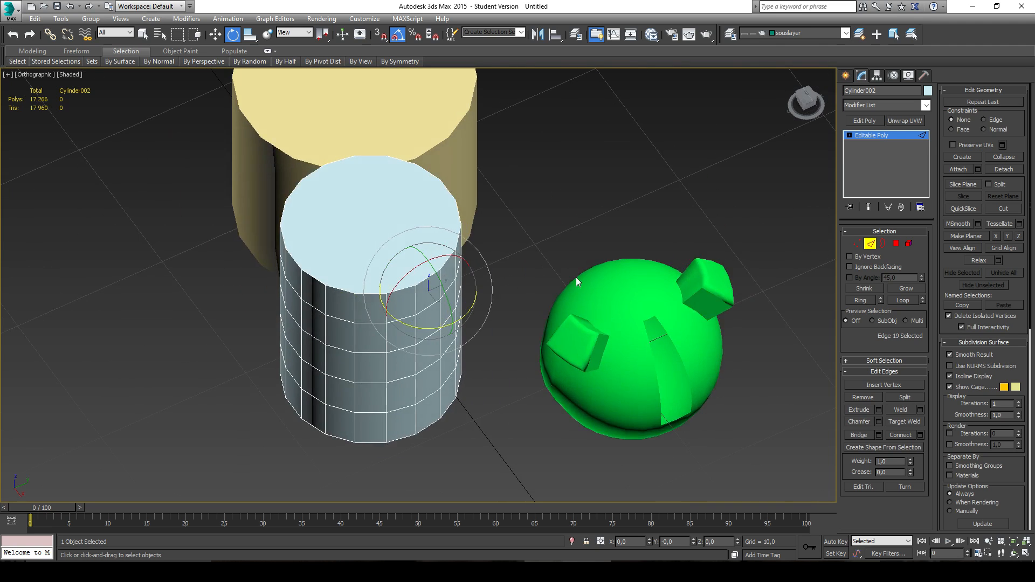
pyautogui.click(870, 243)
# - Select the green sphere and switch to Vertex level close to its top pole
pyautogui.moveTo(654, 281); pyautogui.dragTo(546, 276, button='middle')
pyautogui.click(563, 277)
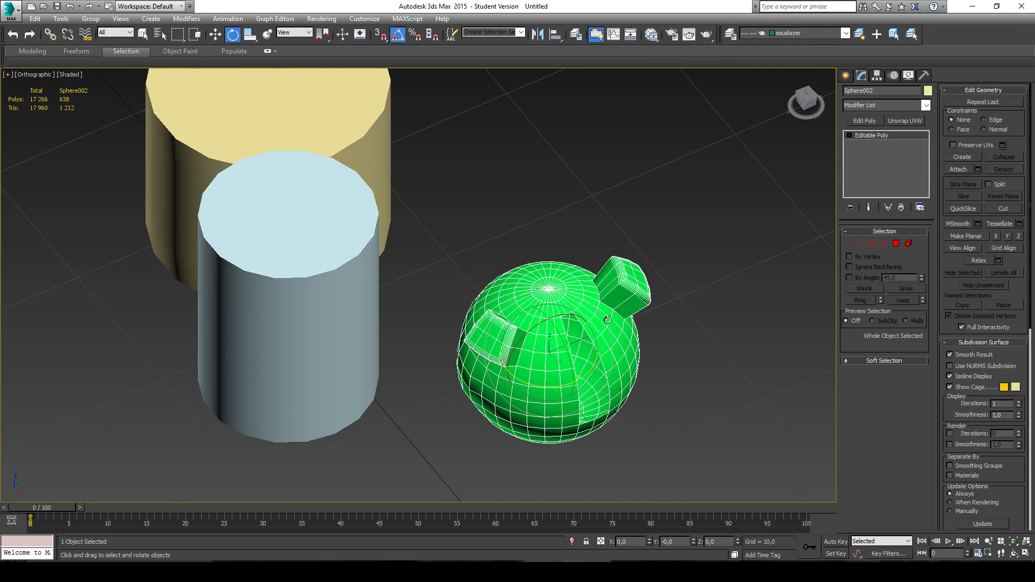
pyautogui.press('z')
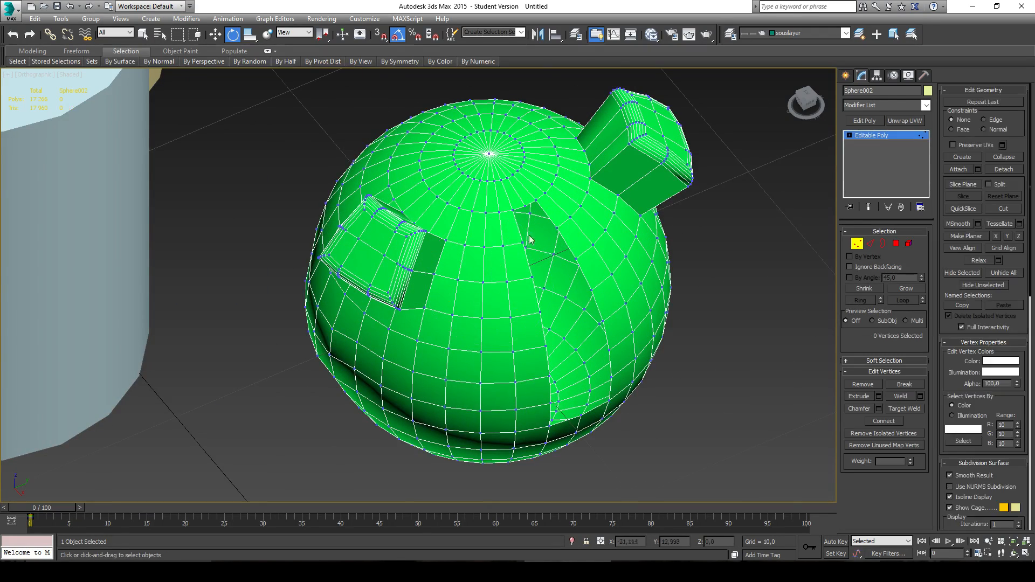
pyautogui.scroll(3, 361, 231)
pyautogui.scroll(5, 586, 227)
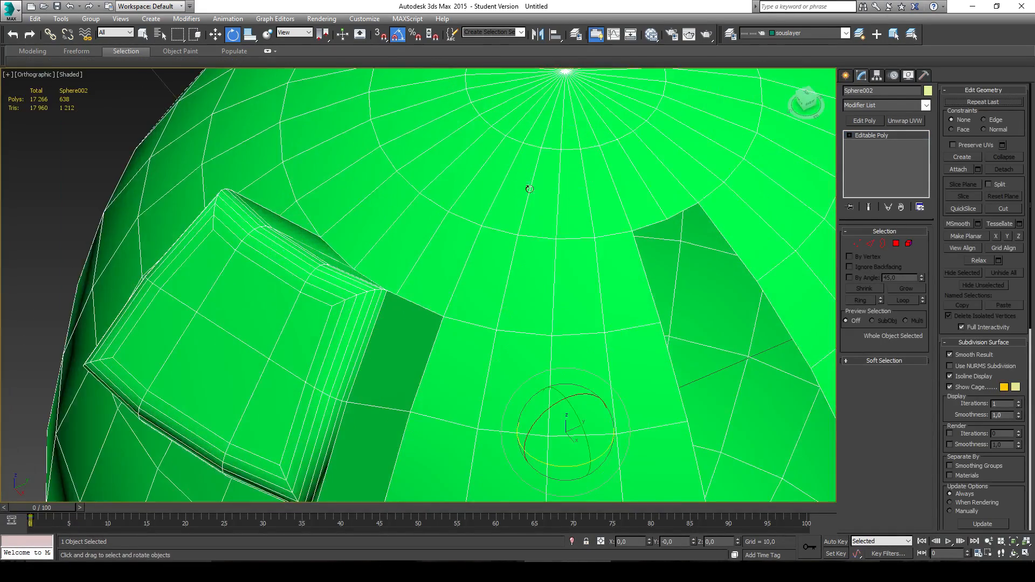
pyautogui.press('1')
pyautogui.moveTo(525, 105); pyautogui.dragTo(564, 230, button='middle')
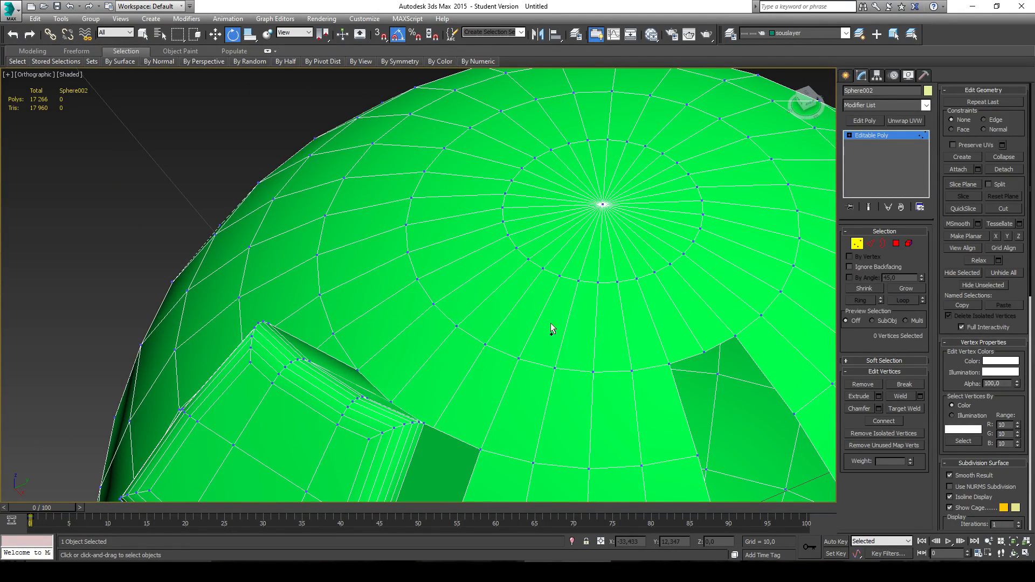
# - Target-weld two pairs of neighbouring vertices on the rings around the sphere's top pole and leave Vertex level
pyautogui.hotkey('ctrl', 'w')
pyautogui.moveTo(559, 275); pyautogui.dragTo(543, 269)
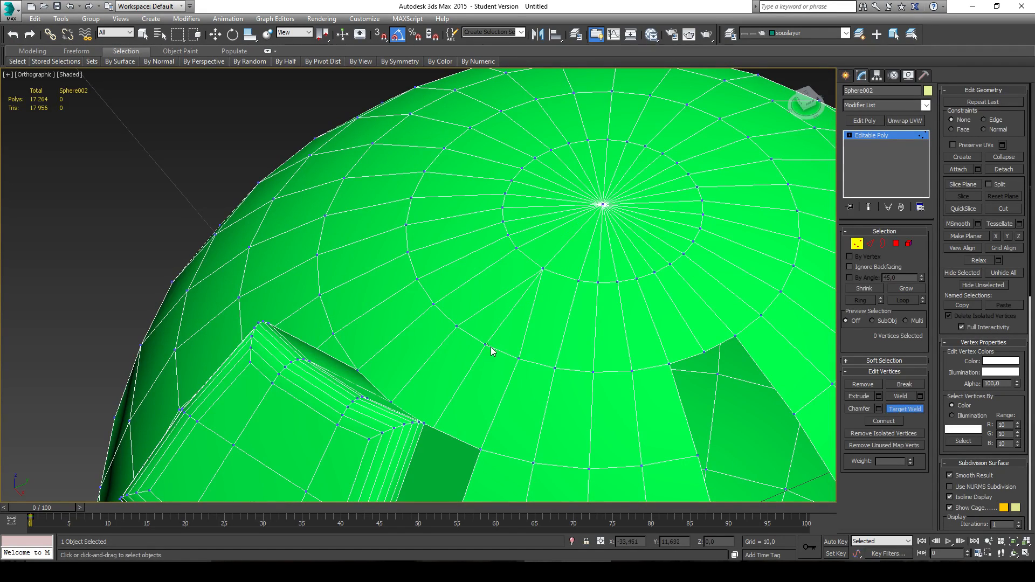
pyautogui.moveTo(486, 345); pyautogui.dragTo(519, 359)
pyautogui.press('e')
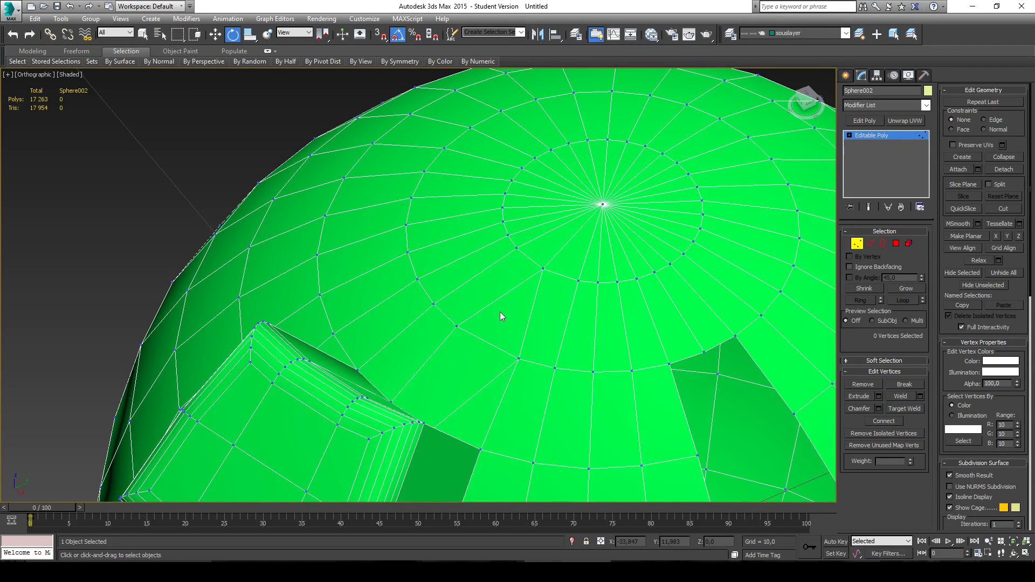
pyautogui.scroll(-5, 573, 244)
pyautogui.moveTo(573, 245); pyautogui.dragTo(581, 283, button='middle')
pyautogui.scroll(4, 550, 274)
pyautogui.scroll(-5, 554, 263)
pyautogui.scroll(-4, 563, 258)
pyautogui.click(856, 243)
pyautogui.moveTo(651, 296)
pyautogui.keyDown('alt'); pyautogui.mouseDown(button='middle')
pyautogui.moveTo(684, 265)
pyautogui.moveTo(655, 302)
pyautogui.mouseUp(button='middle'); pyautogui.keyUp('alt')
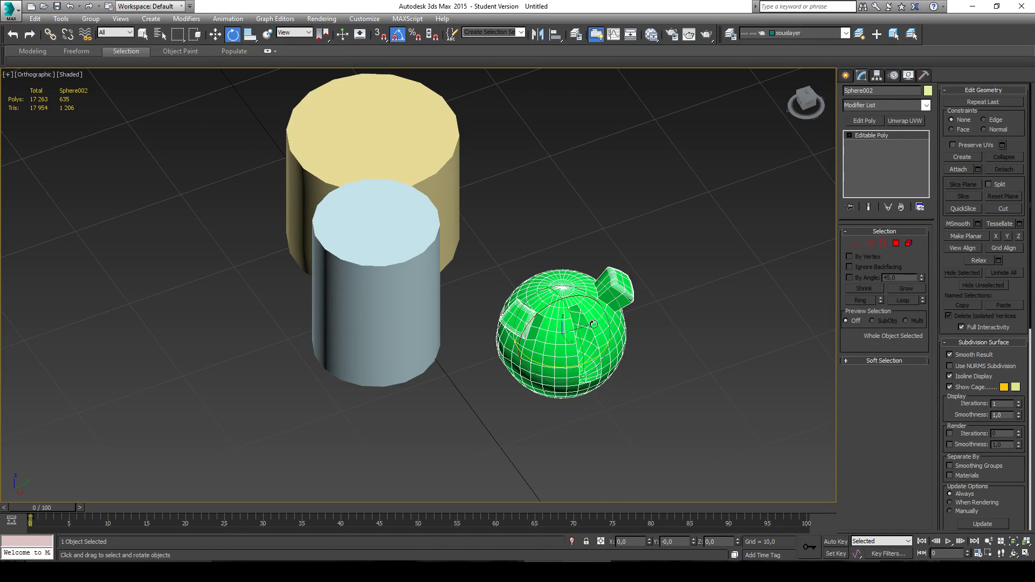
# - Align the sphere to the second cylinder and move it back out on the ground plane to about X -34.5, Y 14.1
pyautogui.hotkey('alt', 'a')
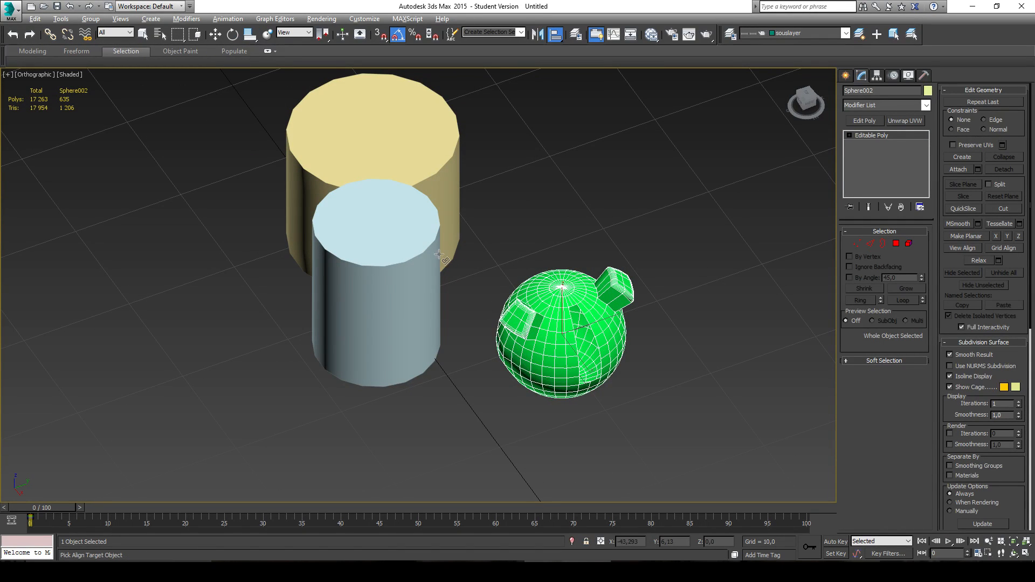
pyautogui.click(399, 291)
pyautogui.click(519, 377)
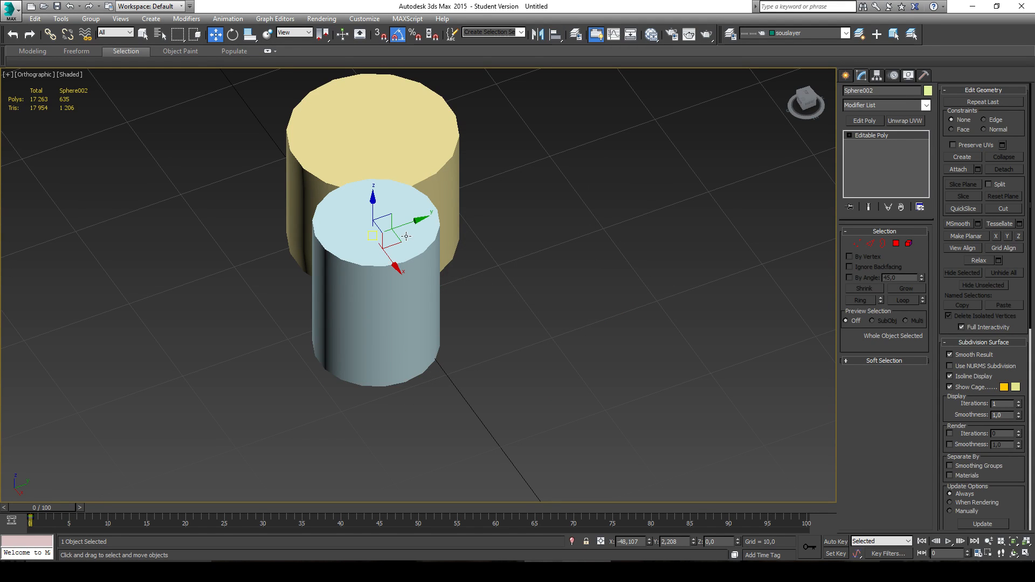
pyautogui.moveTo(401, 240); pyautogui.dragTo(618, 298)
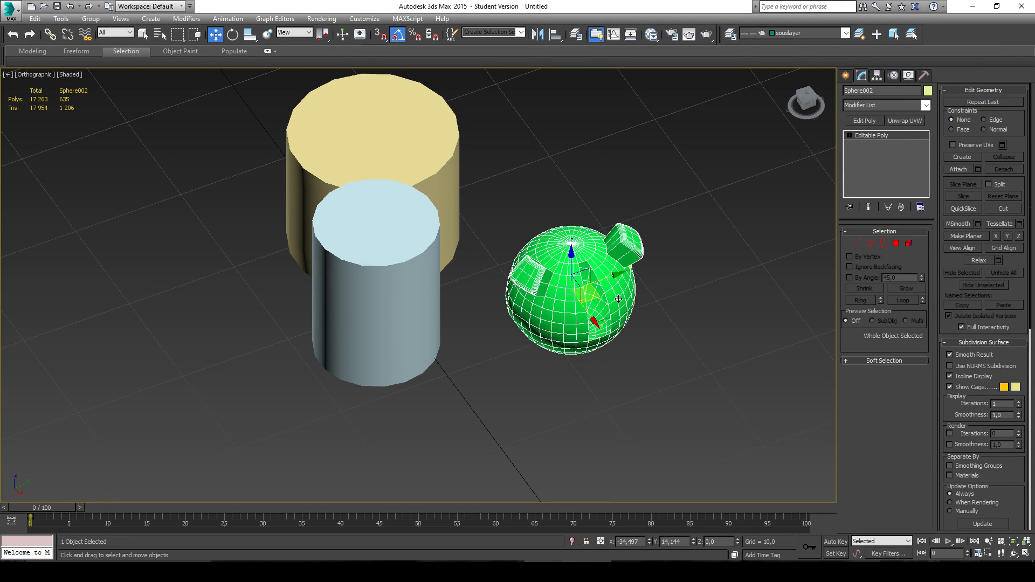
# - Toggle See-Through display on and off for the sphere and for the second cylinder
pyautogui.hotkey('alt', 'x')
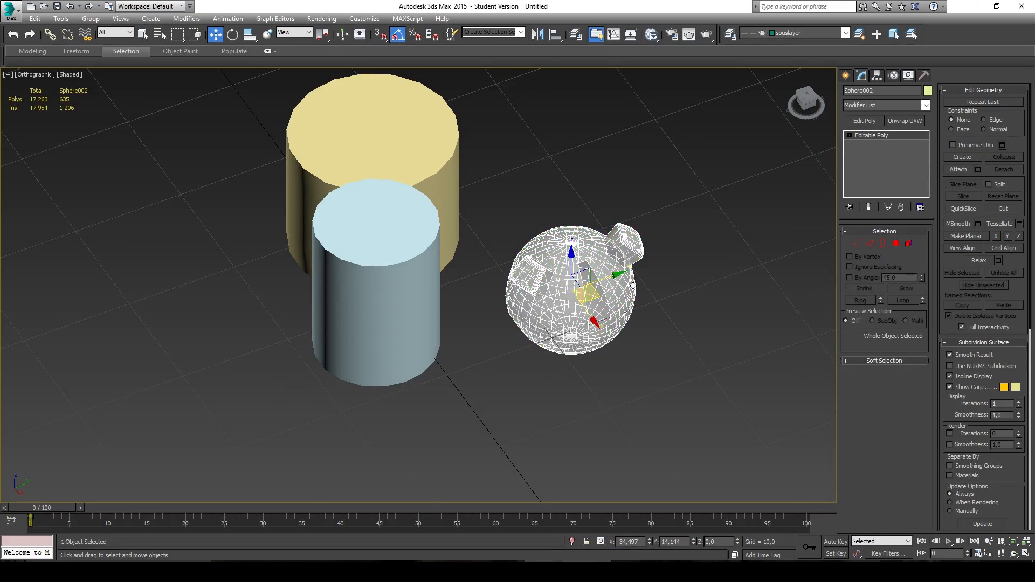
pyautogui.press('z')
pyautogui.hotkey('alt', 'x')
pyautogui.scroll(-5, 219, 289)
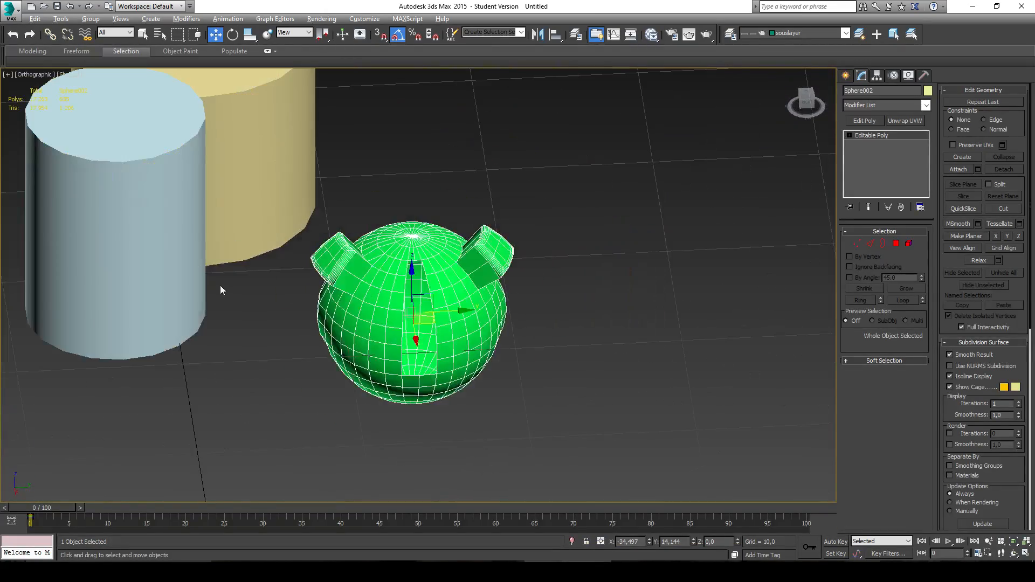
pyautogui.click(219, 289)
pyautogui.hotkey('alt', 'x')
pyautogui.keyDown('alt'); pyautogui.moveTo(219, 289); pyautogui.dragTo(449, 319, button='middle'); pyautogui.keyUp('alt')
pyautogui.hotkey('alt', 'x')
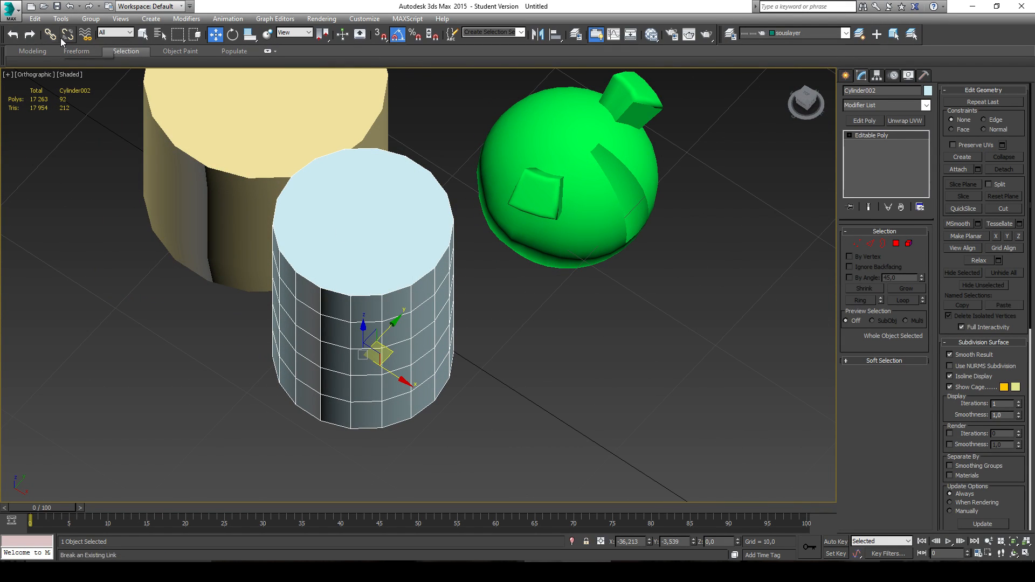
# - Save the scene in the scenes folder under the file name bonjour
pyautogui.click(11, 11)
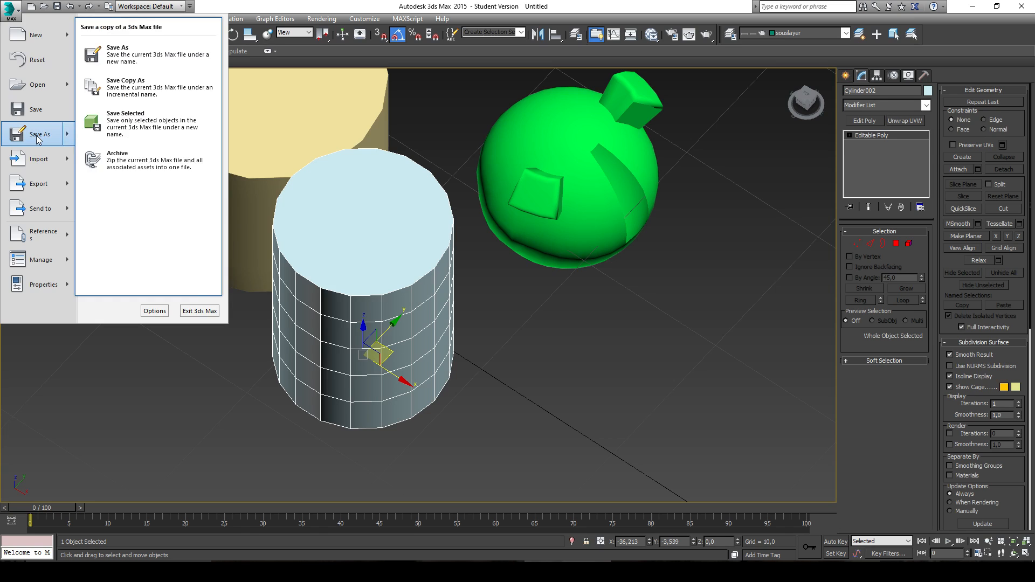
pyautogui.click(37, 135)
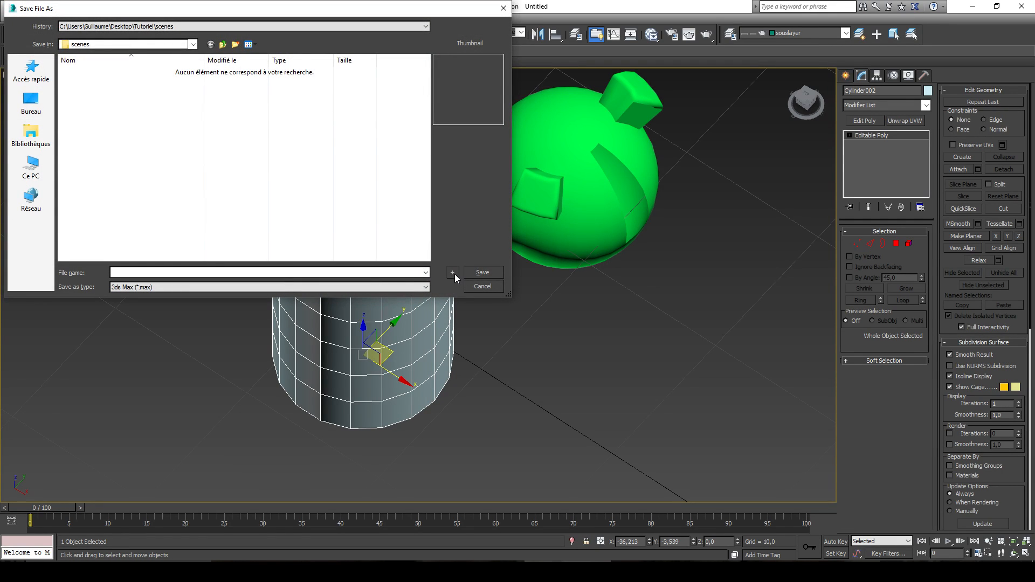
pyautogui.click(343, 272)
pyautogui.write('bonjour')
pyautogui.press('Return')
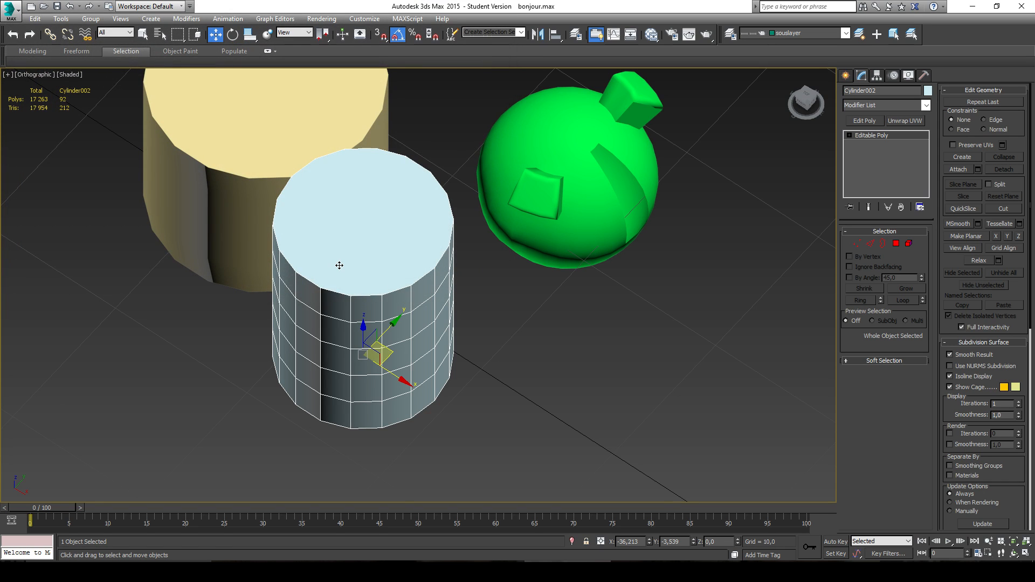
# - Save five incremental copies of the scene, from bonjour01.max to bonjour05.max
pyautogui.hotkey('ctrl', 'shift', 's')
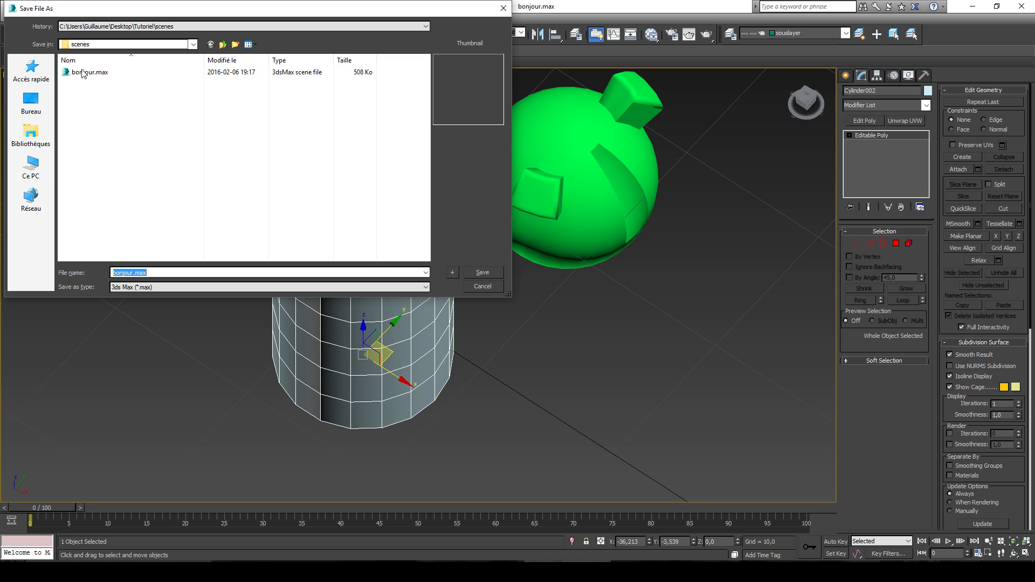
pyautogui.click(451, 274)
pyautogui.hotkey('ctrl', 'shift', 's')
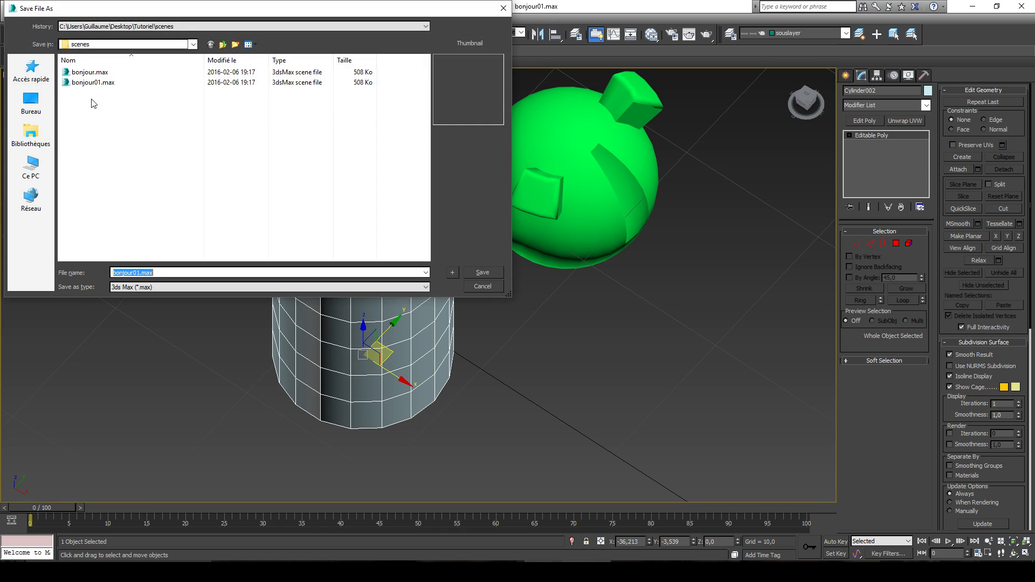
pyautogui.click(452, 273)
pyautogui.hotkey('ctrl', 'shift', 's')
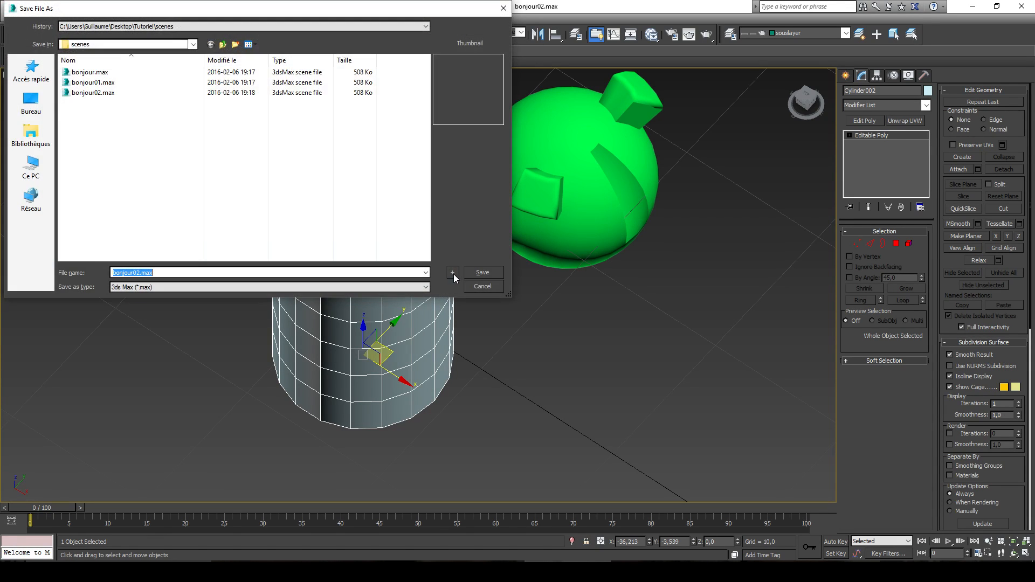
pyautogui.click(453, 272)
pyautogui.hotkey('ctrl', 'shift', 's')
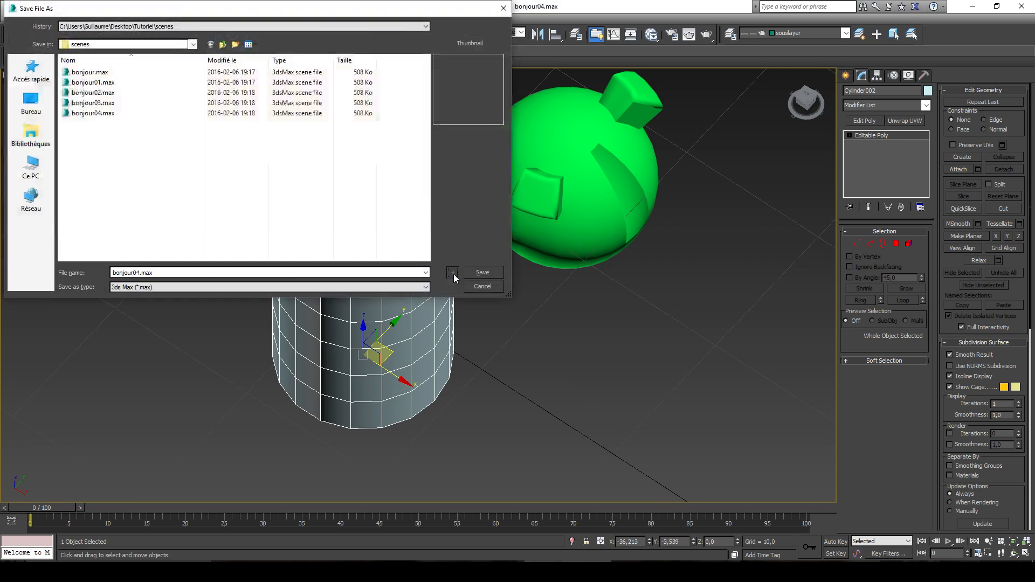
pyautogui.click(453, 273)
# - Look over the two cylinders and the sphere from several angles, including from above, with the sphere selected
pyautogui.scroll(-4, 552, 312)
pyautogui.keyDown('alt'); pyautogui.moveTo(575, 341); pyautogui.dragTo(485, 275, button='middle'); pyautogui.keyUp('alt')
pyautogui.scroll(4, 548, 335)
pyautogui.scroll(2, 536, 363)
pyautogui.scroll(2, 538, 361)
pyautogui.scroll(-4, 538, 361)
pyautogui.scroll(4, 485, 274)
pyautogui.scroll(-4, 503, 402)
pyautogui.click(509, 437)
pyautogui.keyDown('alt'); pyautogui.moveTo(508, 438); pyautogui.dragTo(536, 280, button='middle'); pyautogui.keyUp('alt')
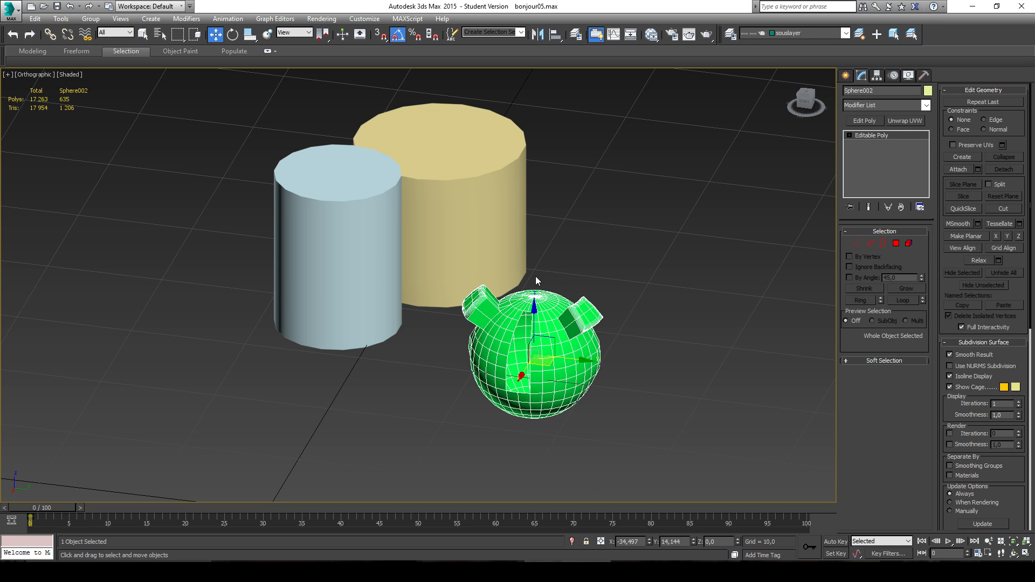
pyautogui.keyDown('alt'); pyautogui.moveTo(442, 233); pyautogui.dragTo(448, 287, button='middle'); pyautogui.keyUp('alt')
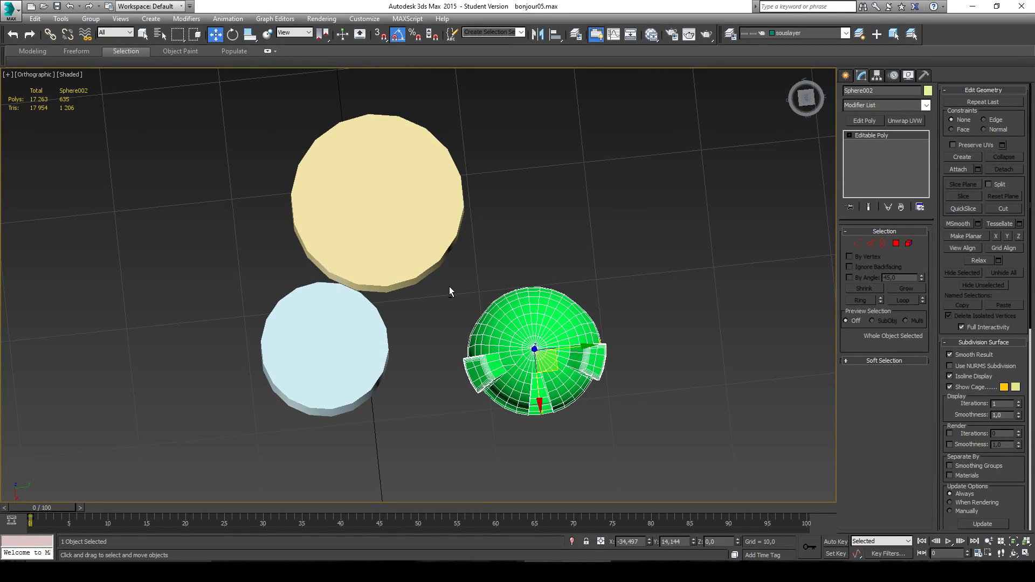
pyautogui.click(792, 565)
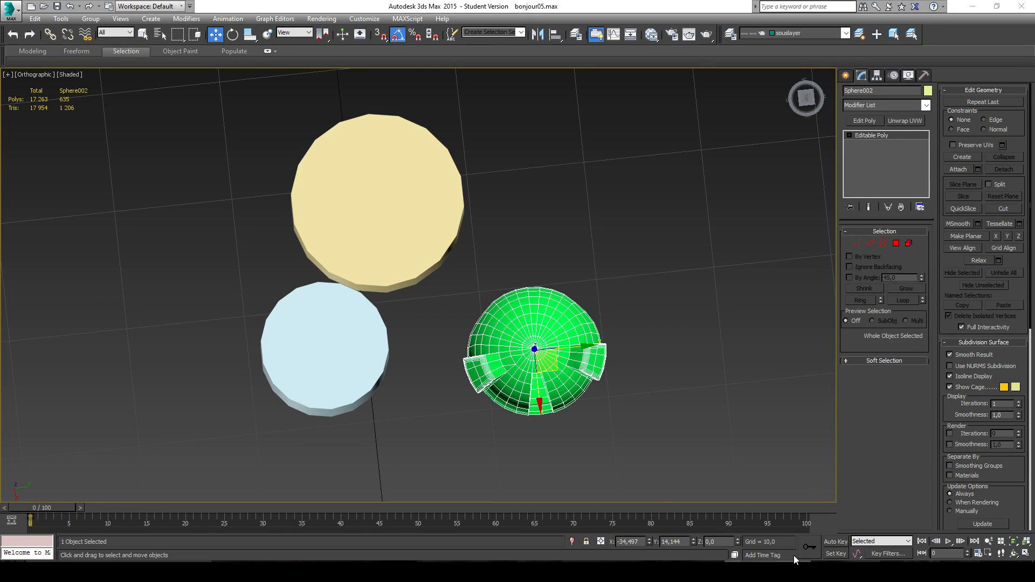